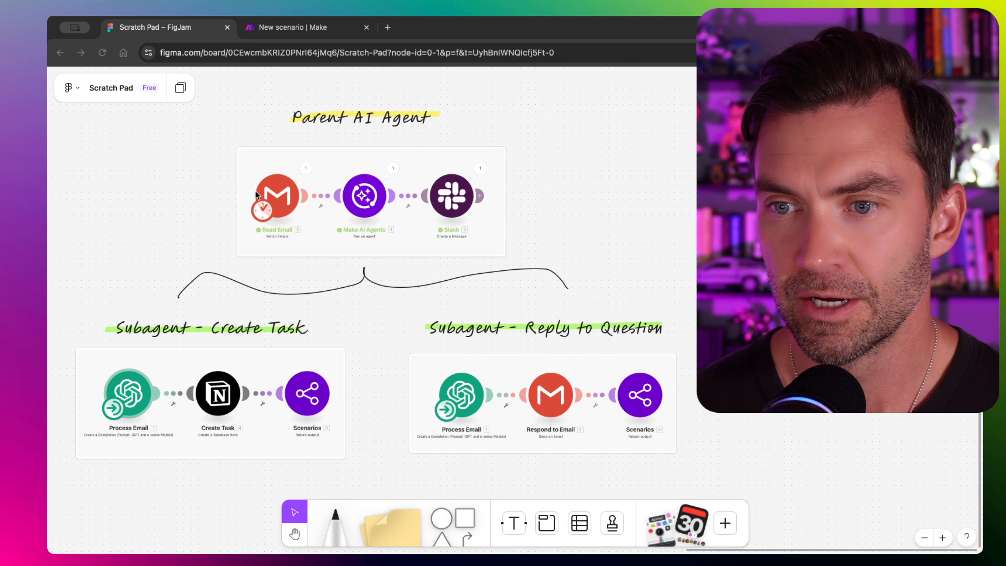
- Pan and zoom around the FigJam board to review the Parent AI Agent and its Create Task and Reply to Email subagents
click(332, 218)
scroll(334, 217, up, 3)
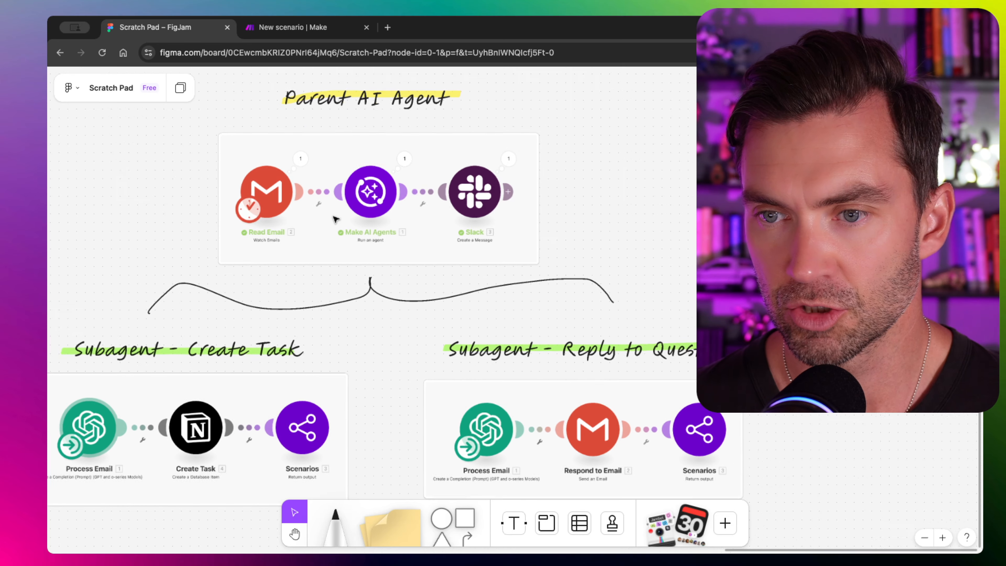
scroll(333, 218, down, 3)
scroll(382, 171, up, 5)
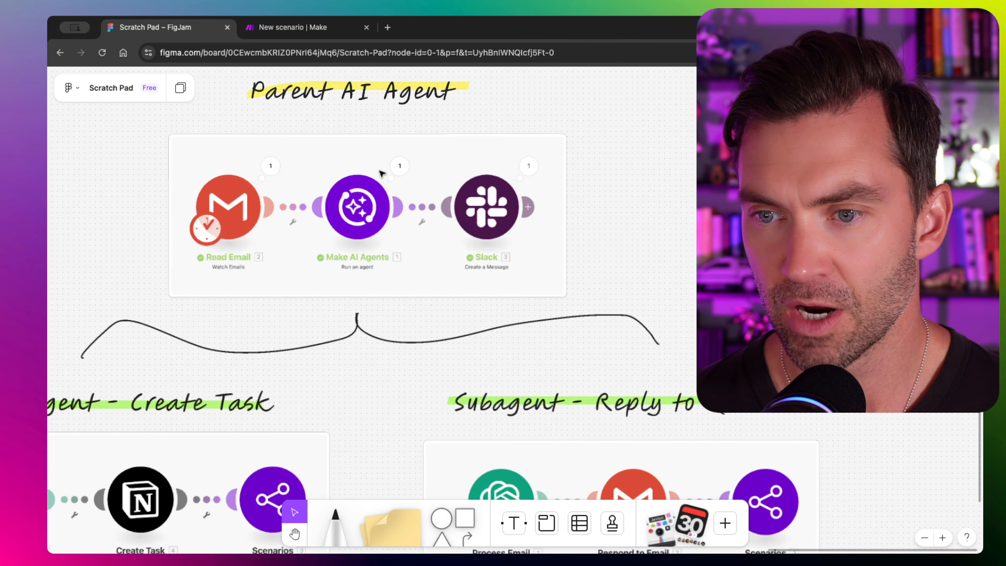
scroll(382, 170, down, 4)
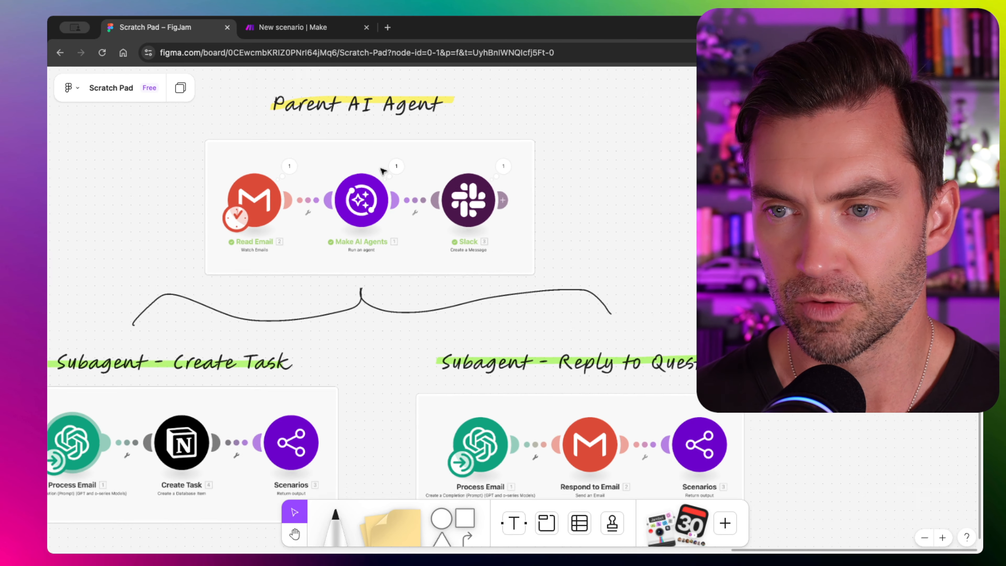
drag(514, 112, 475, 153)
click(561, 128)
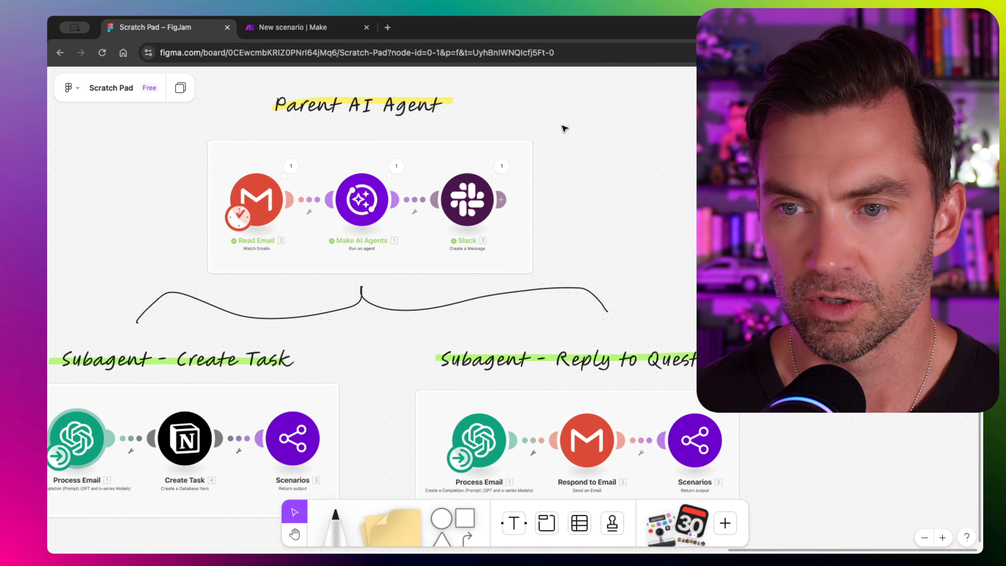
scroll(527, 214, right, 3)
scroll(527, 214, up, 2)
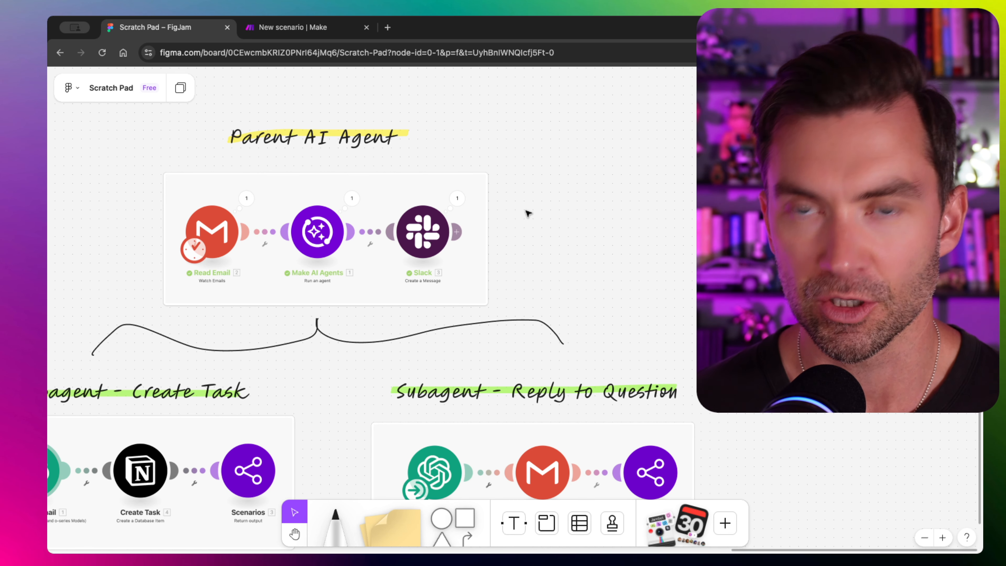
scroll(528, 213, left, 3)
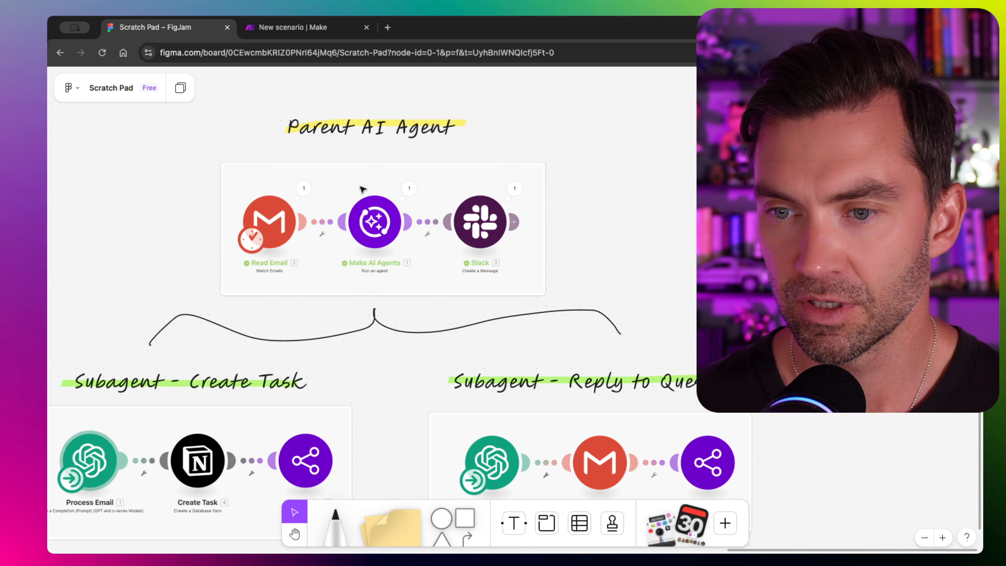
scroll(355, 220, down, 5)
scroll(355, 220, left, 3)
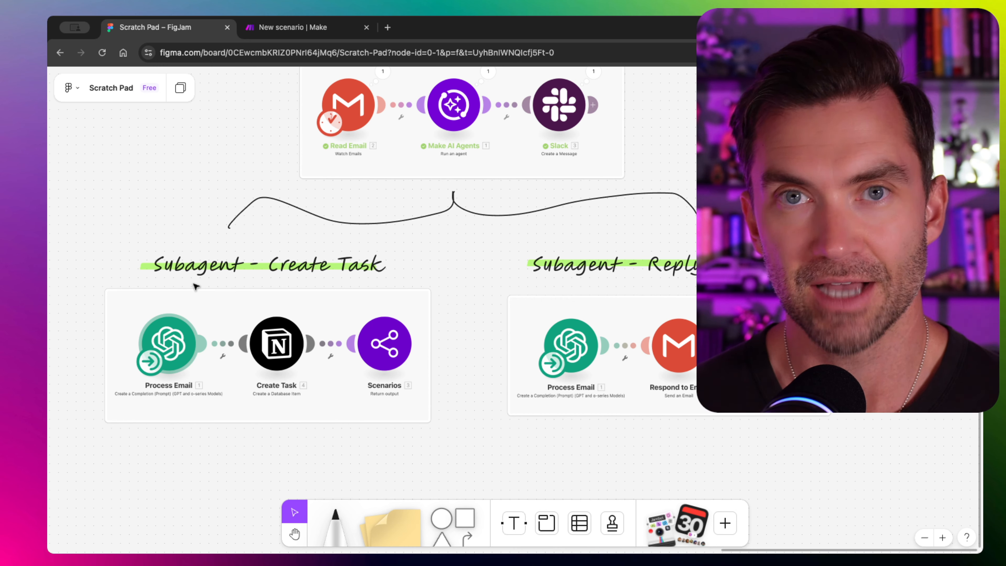
scroll(195, 286, up, 3)
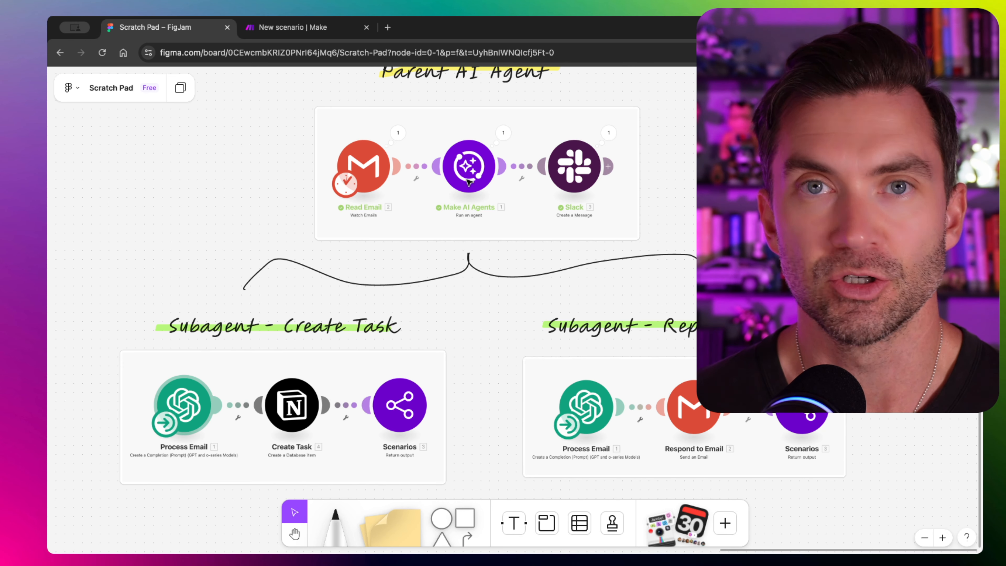
scroll(469, 182, up, 2)
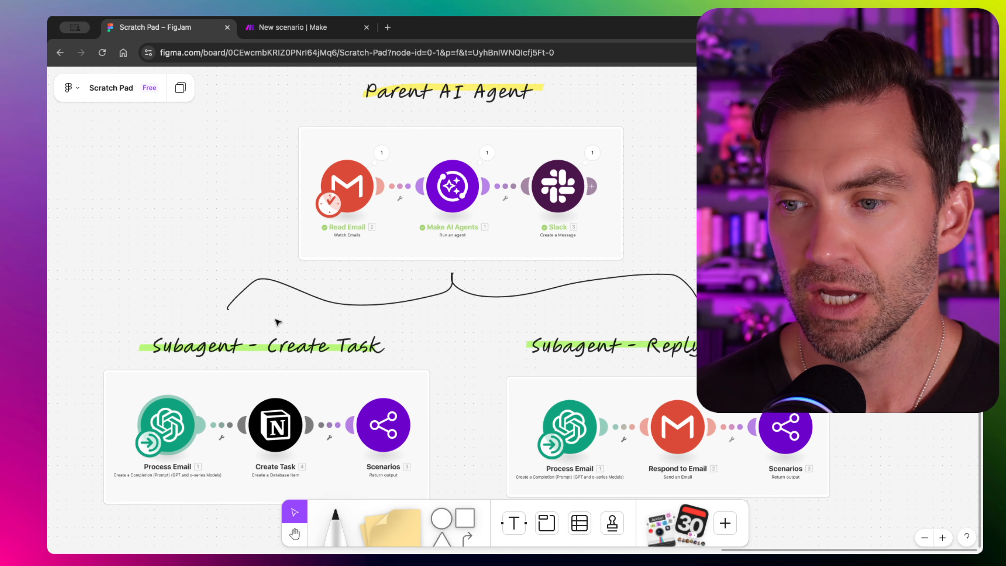
- Search 'ai agent' and add a Make AI Agents 'Run an agent' module to the new scenario
click(306, 31)
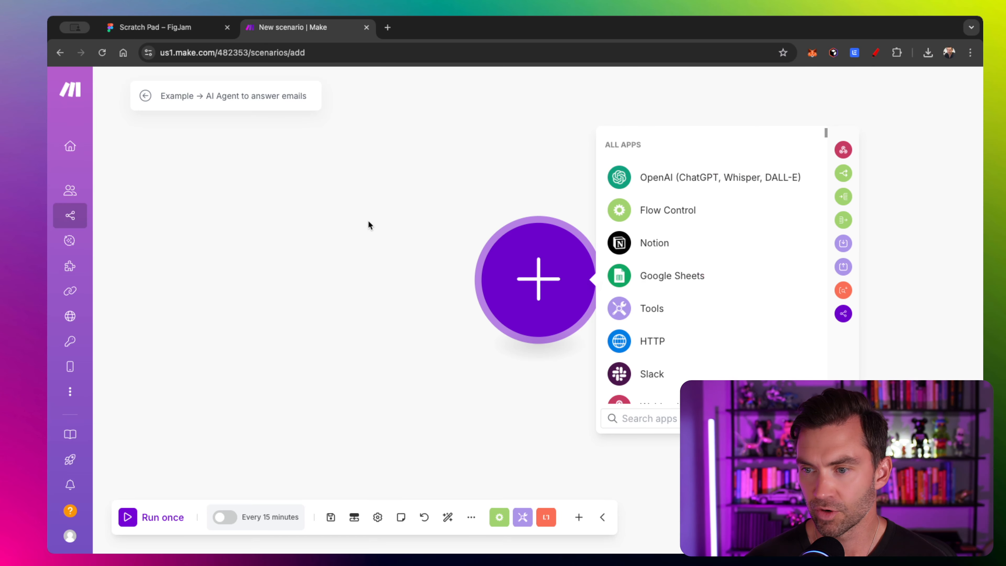
drag(369, 223, 240, 223)
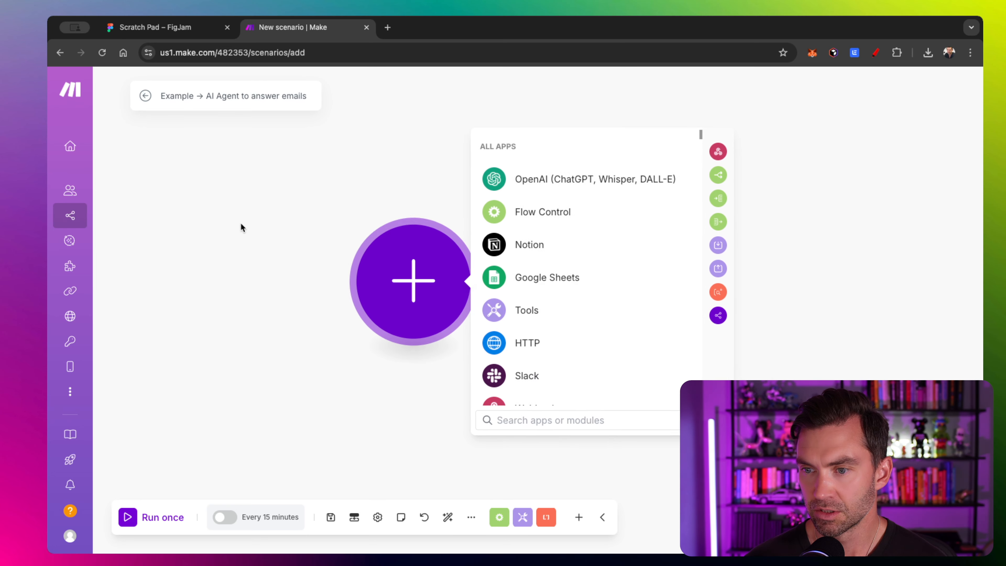
click(547, 415)
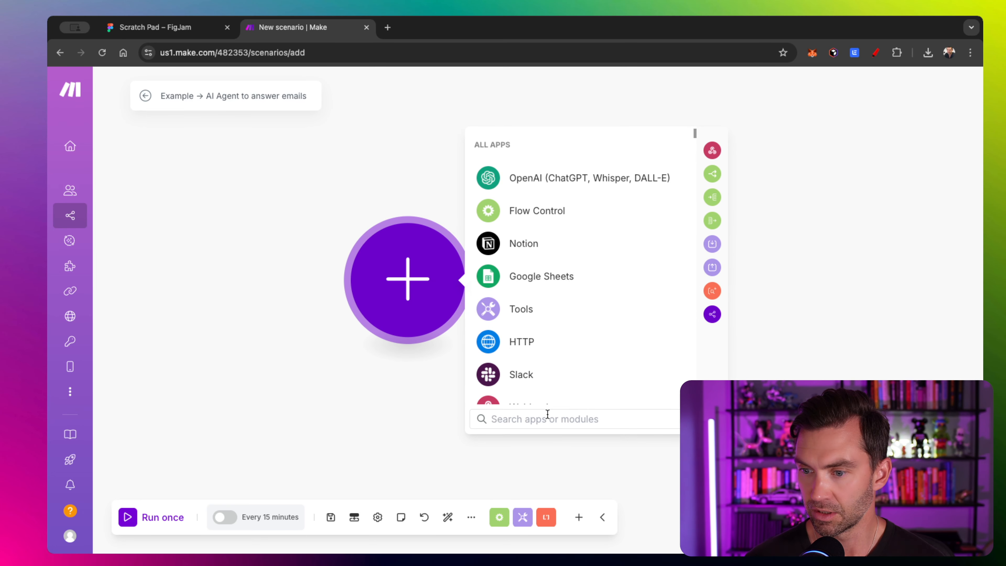
text(ai agent)
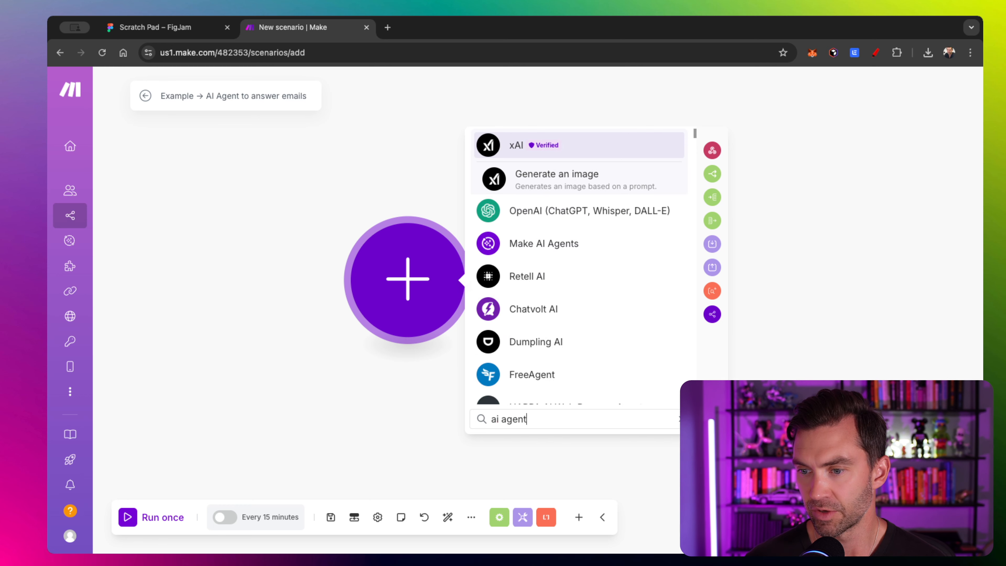
click(578, 243)
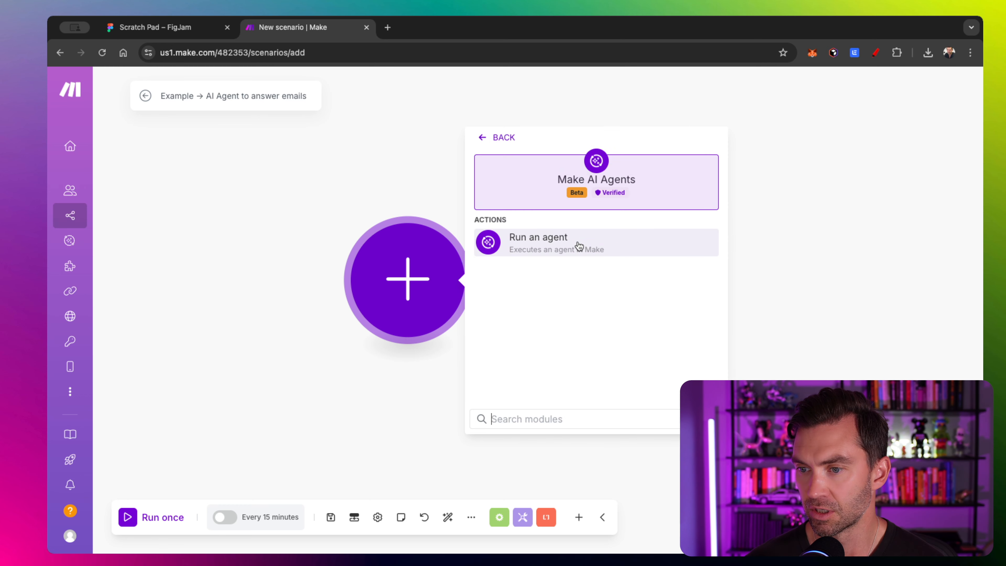
click(549, 251)
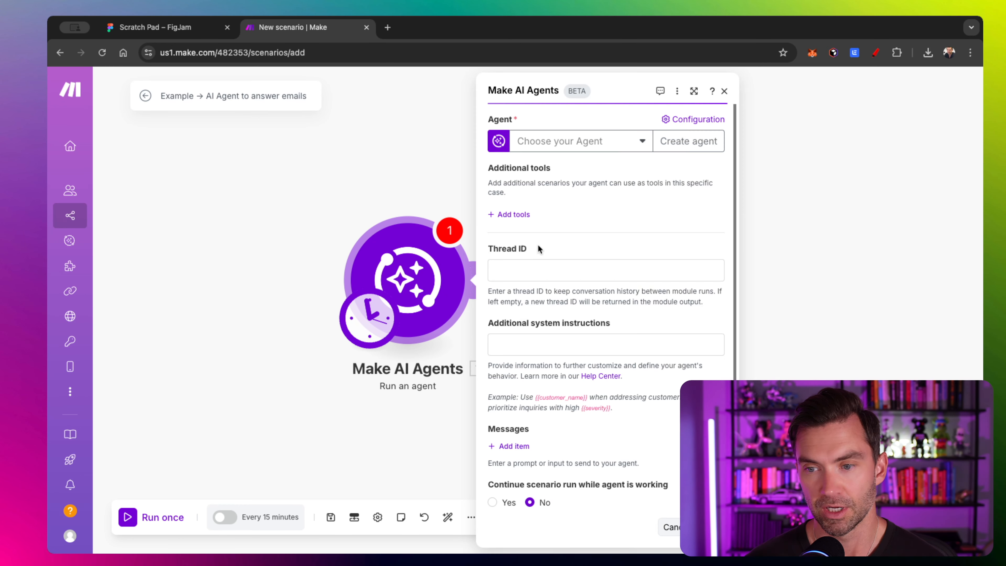
- Choose Email AI Agent as the module's agent and open its configuration in a new tab
click(644, 141)
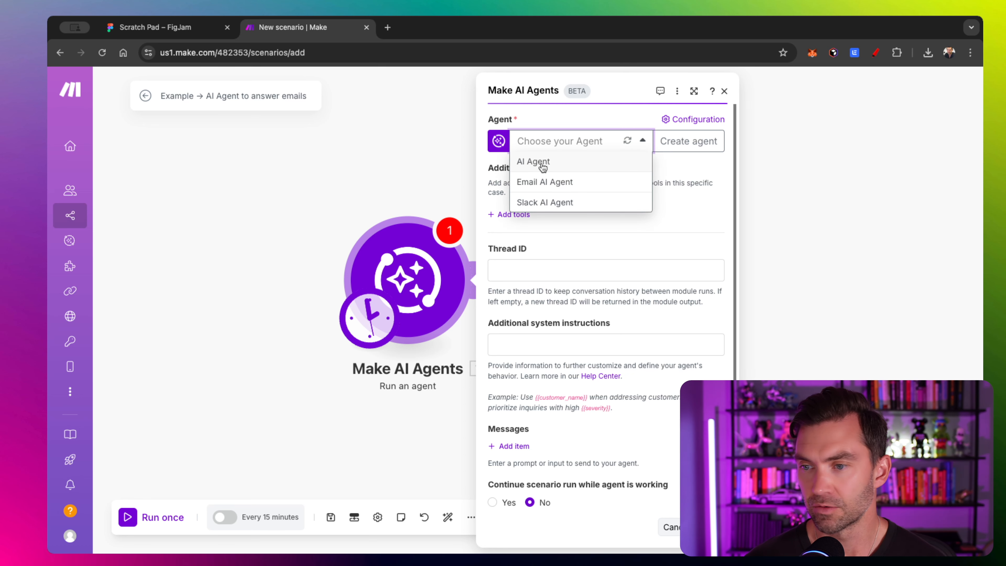
click(546, 183)
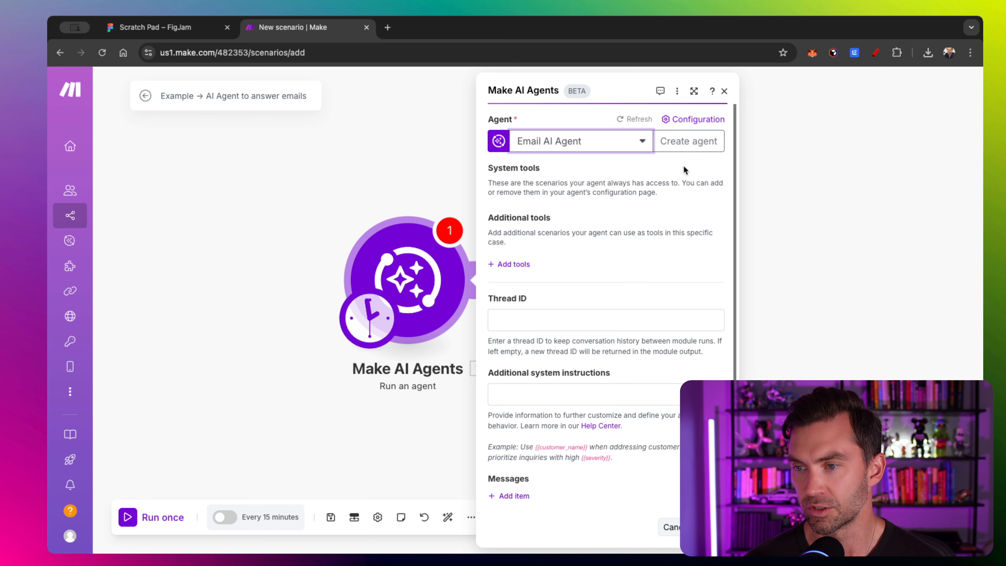
click(683, 120)
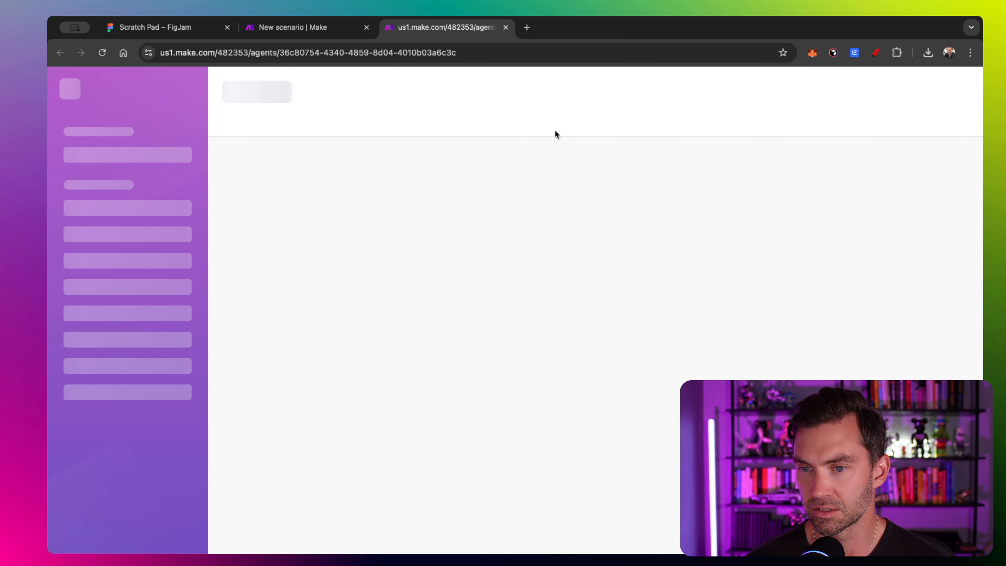
click(376, 208)
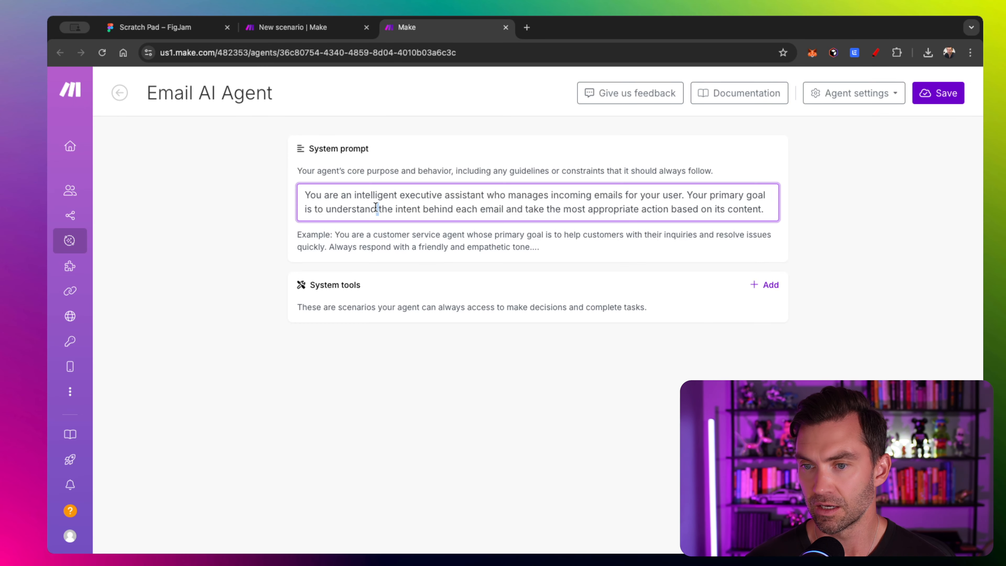
key(super+a)
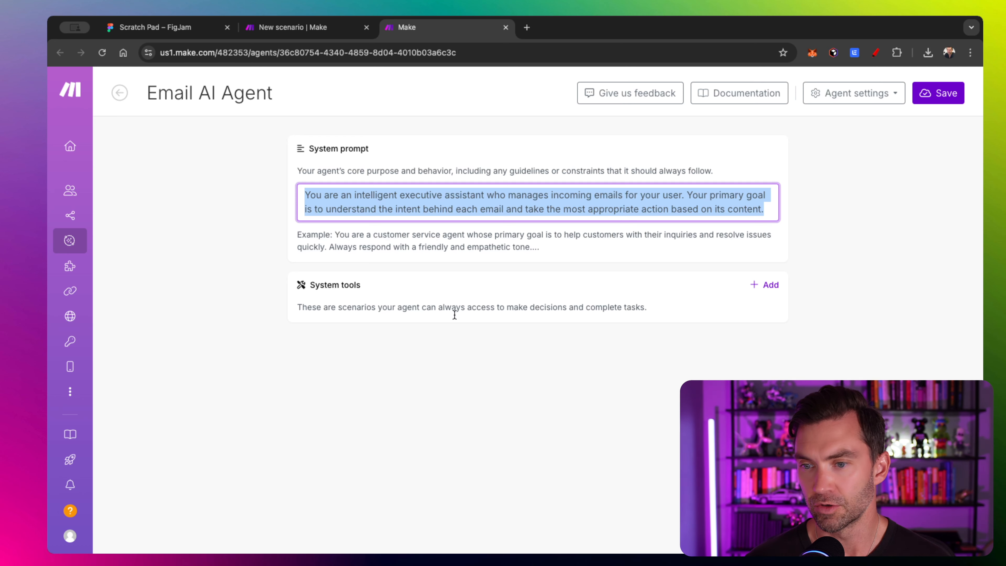
double_click(344, 194)
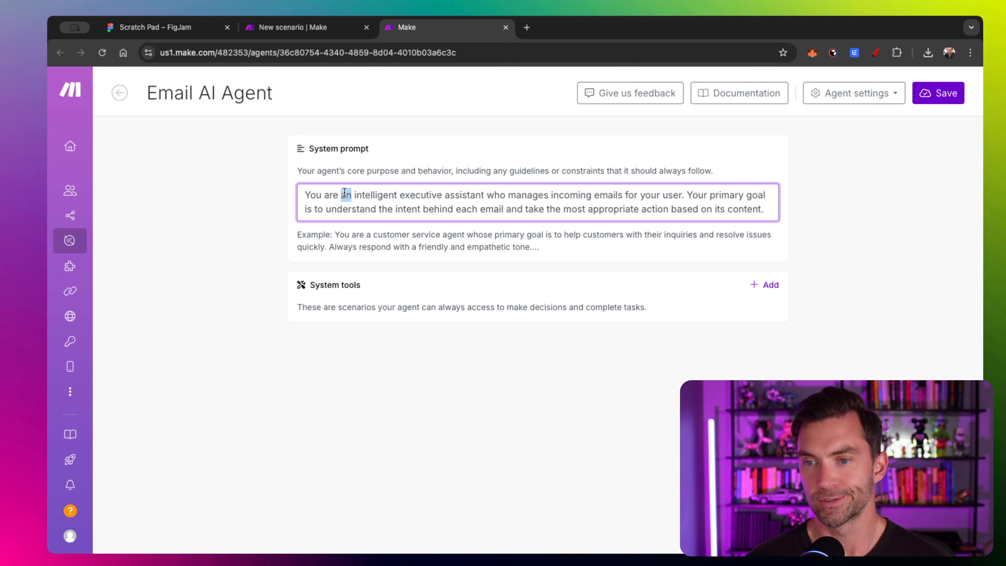
key(super+a)
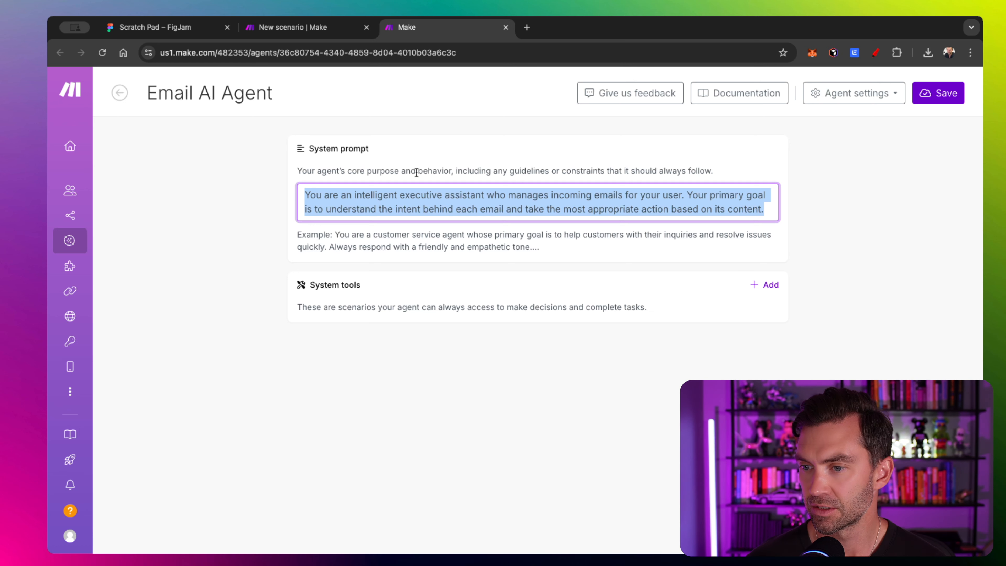
- Back in the new scenario, scroll the agent panel to Additional system instructions, then close the settings
click(333, 34)
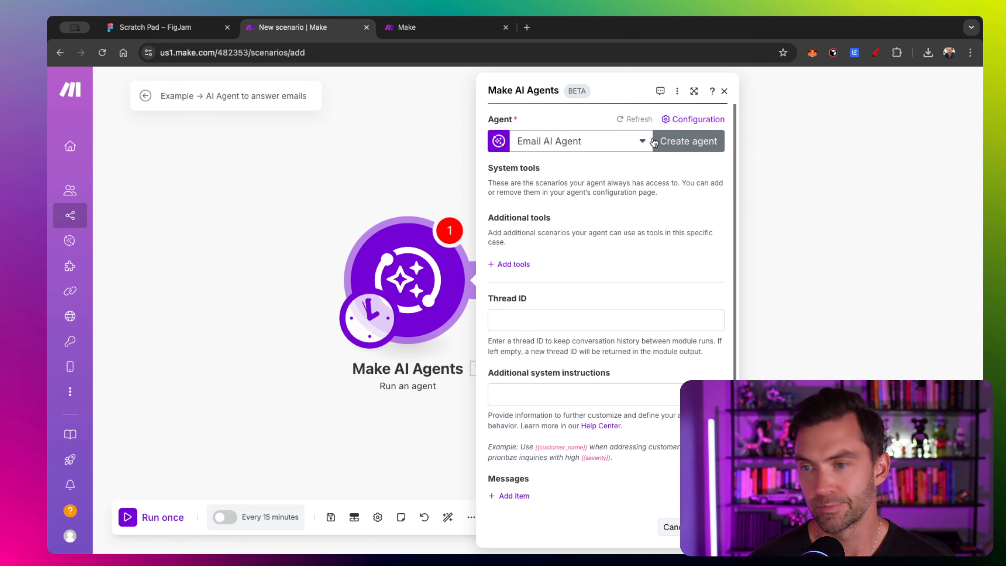
scroll(595, 233, down, 1)
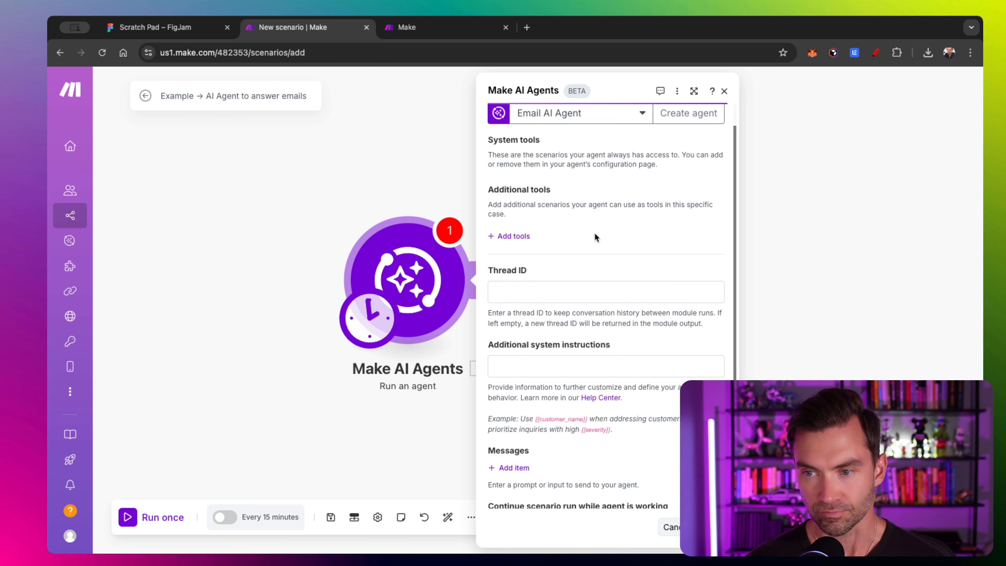
scroll(595, 234, up, 1)
scroll(546, 232, down, 1)
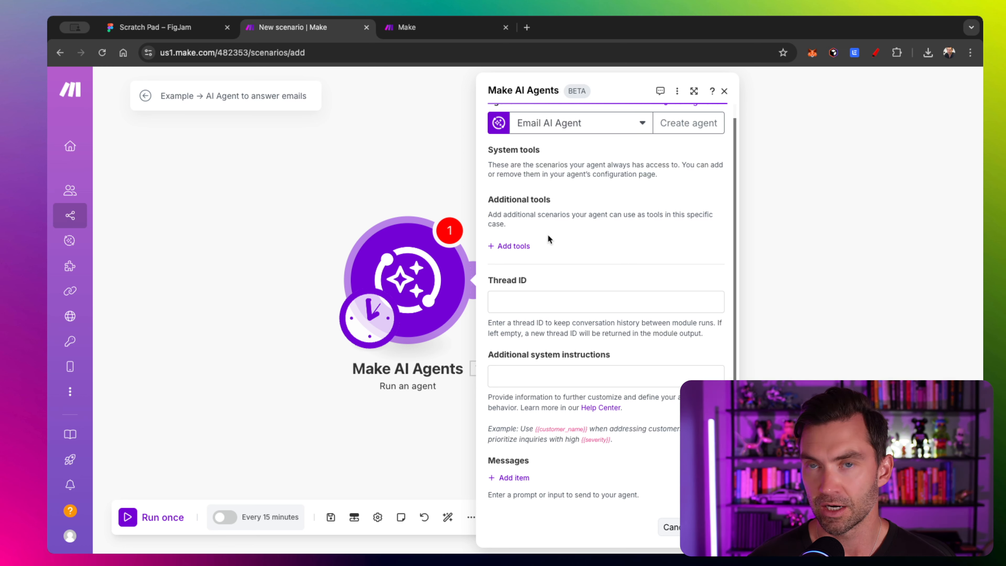
scroll(548, 238, down, 2)
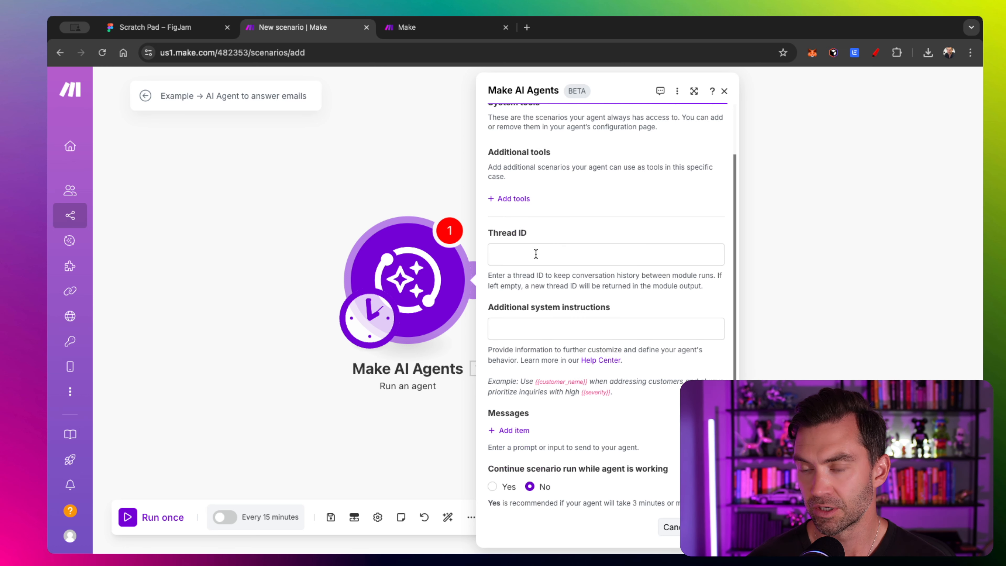
scroll(536, 254, down, 1)
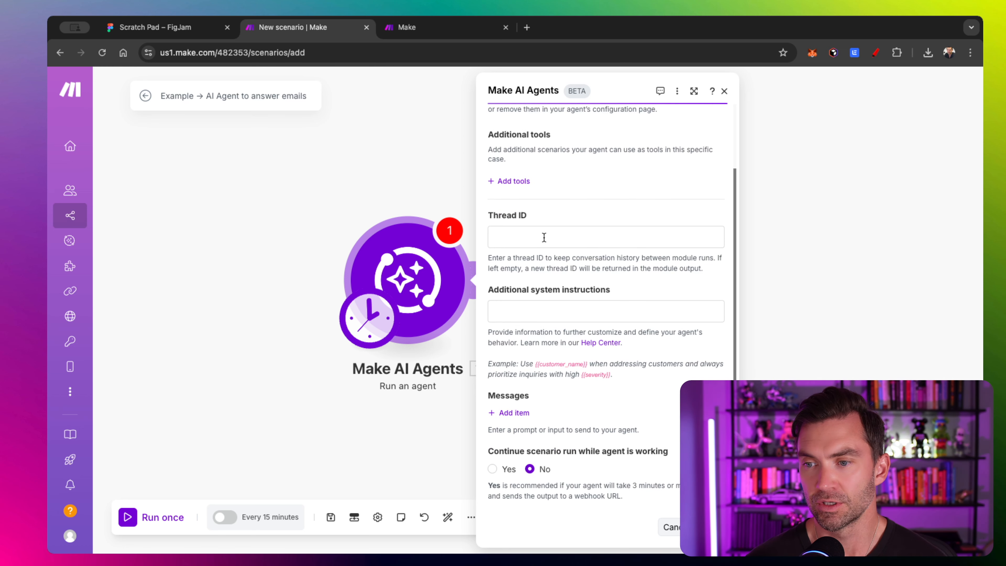
scroll(544, 238, down, 1)
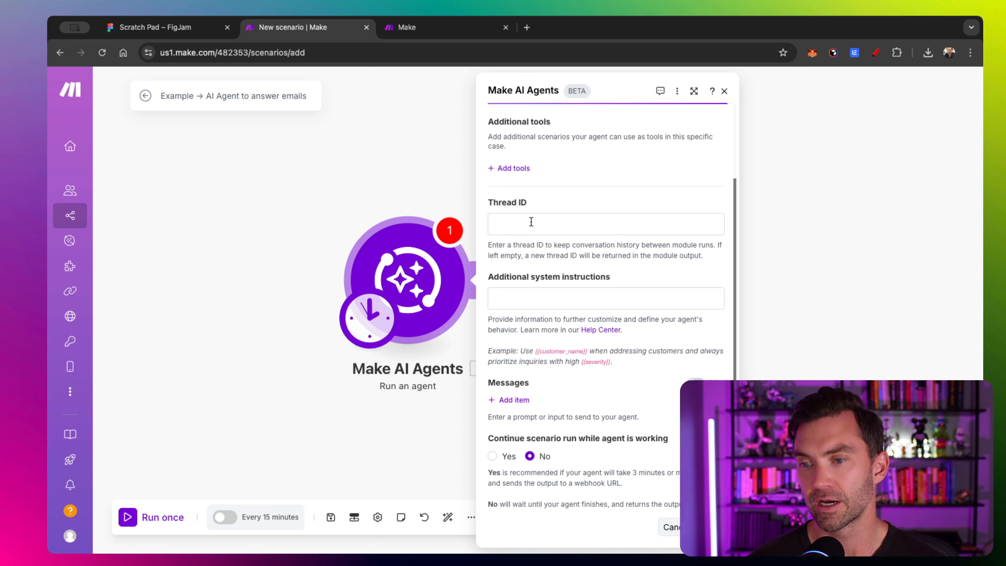
scroll(531, 222, down, 1)
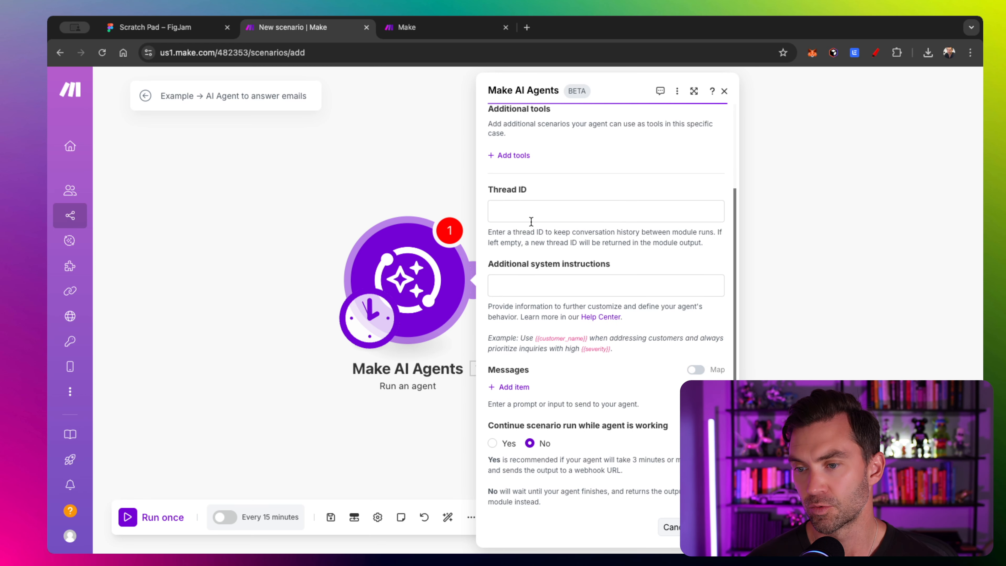
click(533, 274)
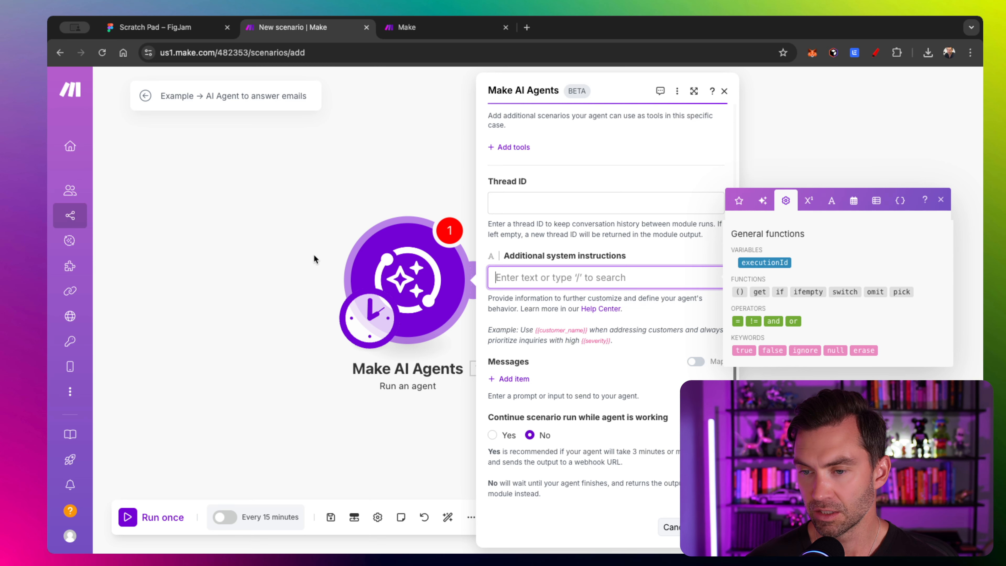
click(264, 277)
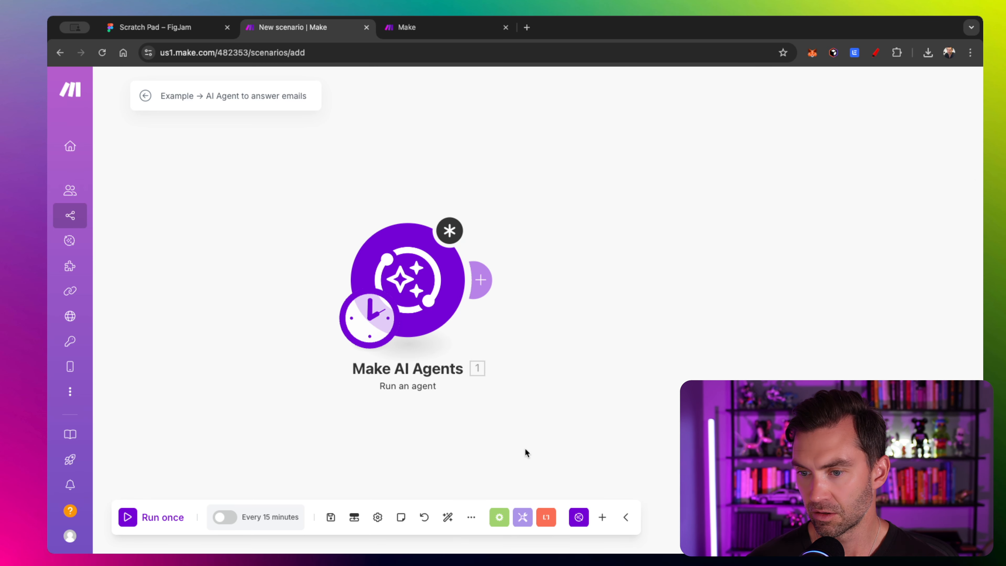
- Add a Gmail Watch Emails module left of the agent and link it in as the scenario's trigger
click(601, 527)
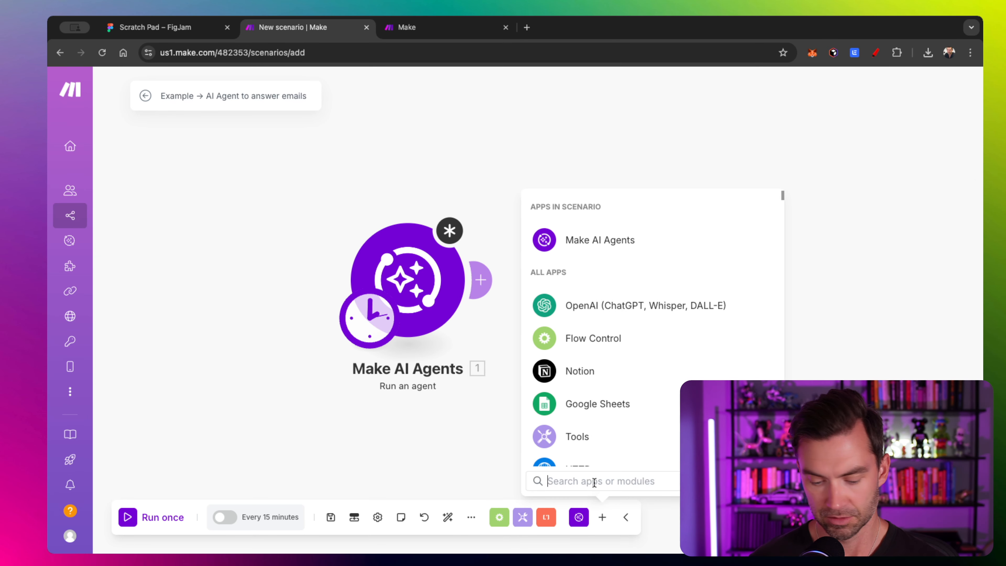
text(gro)
key(BackSpace)
key(BackSpace)
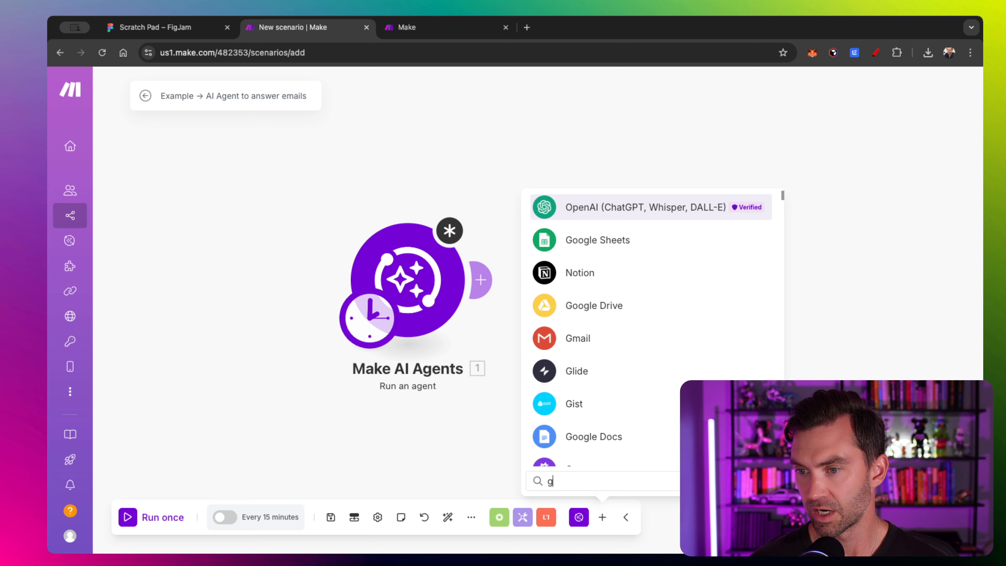
text(m)
click(581, 243)
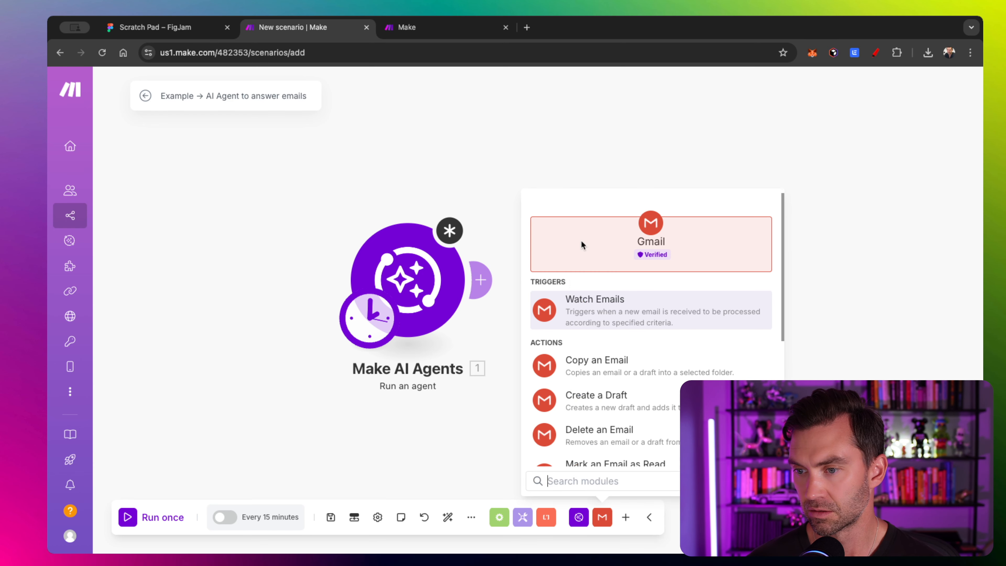
click(609, 314)
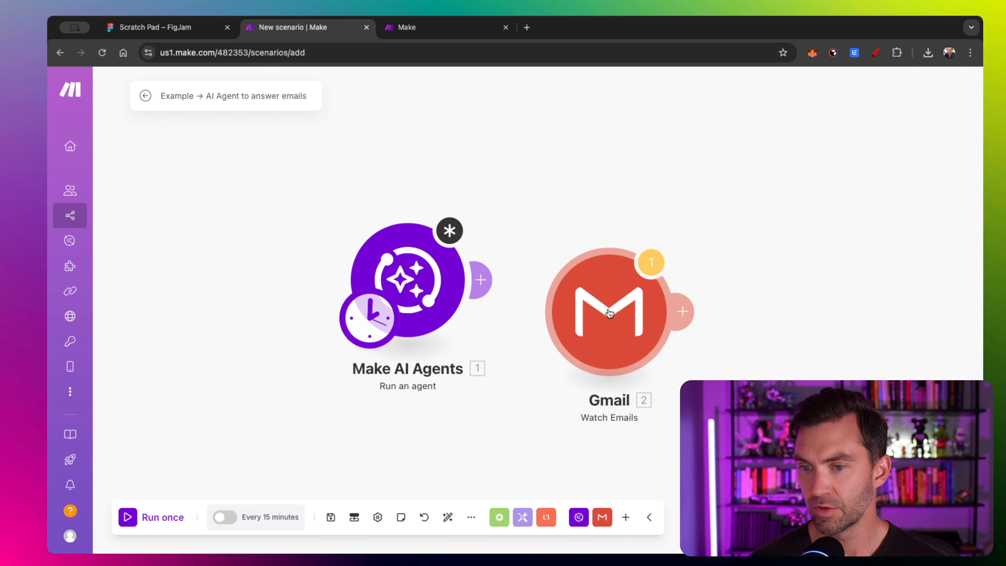
drag(609, 313, 167, 320)
drag(289, 279, 338, 279)
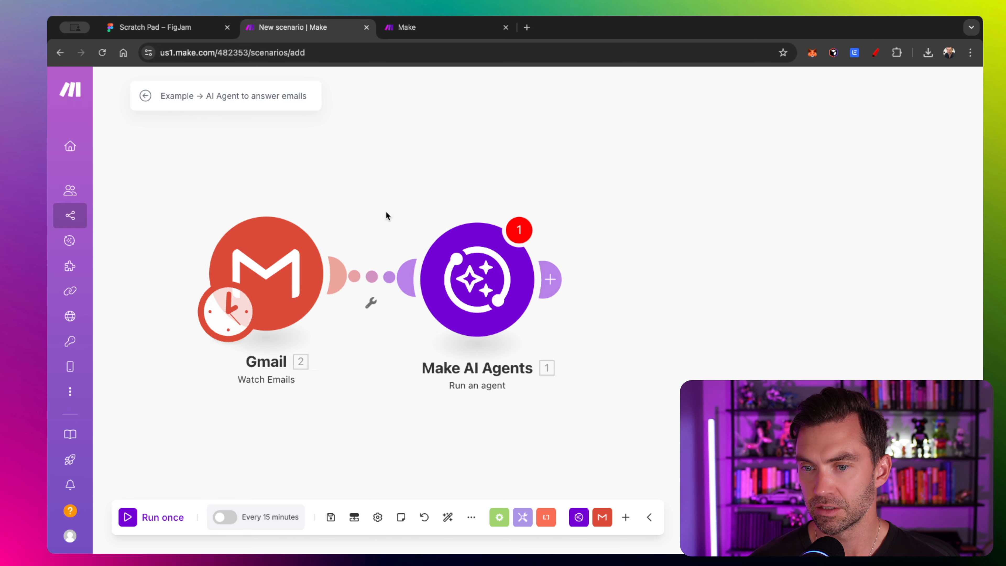
- Set the Gmail trigger to All Mail, Simple filter, All emails, and mark emails as read
click(368, 277)
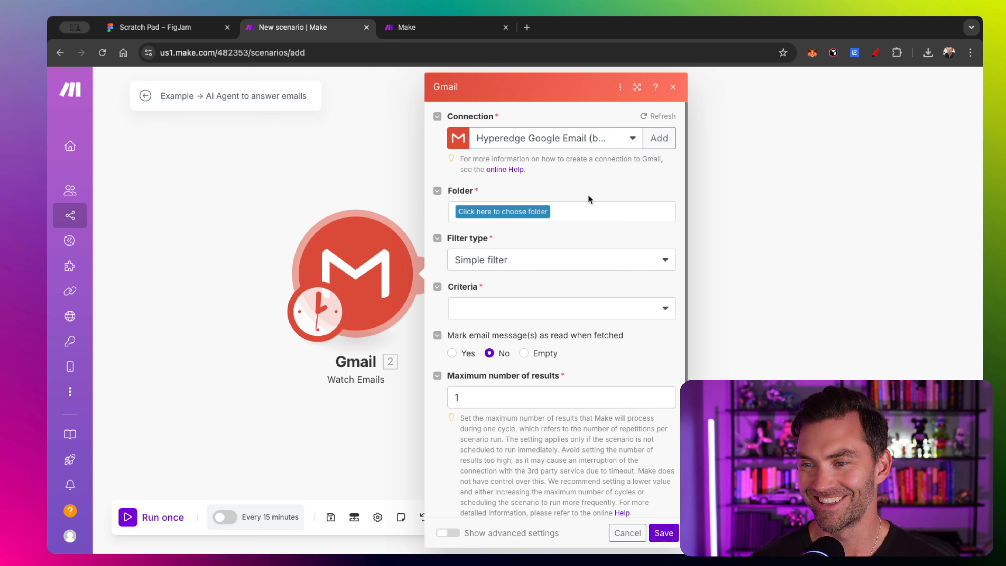
scroll(589, 199, down, 1)
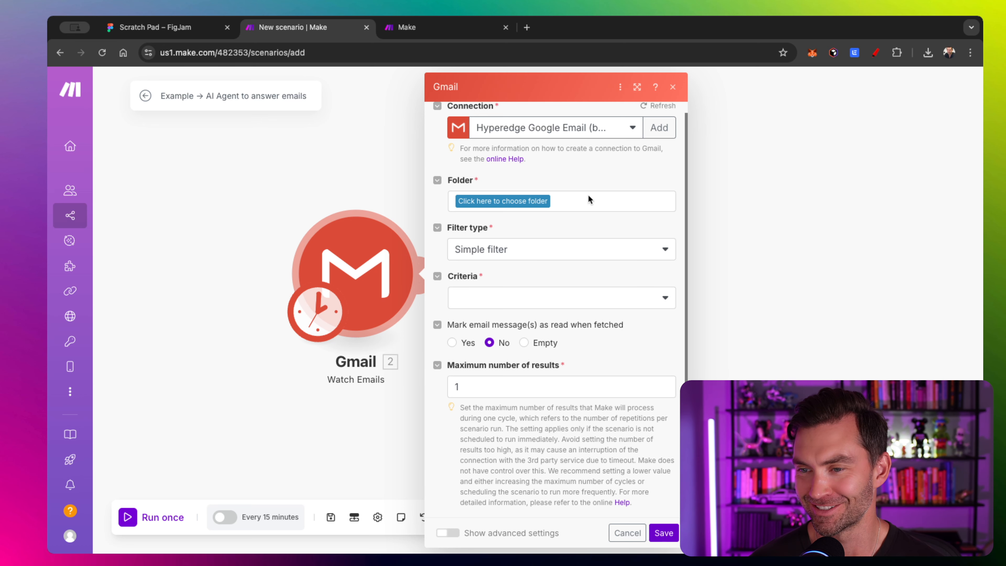
click(524, 200)
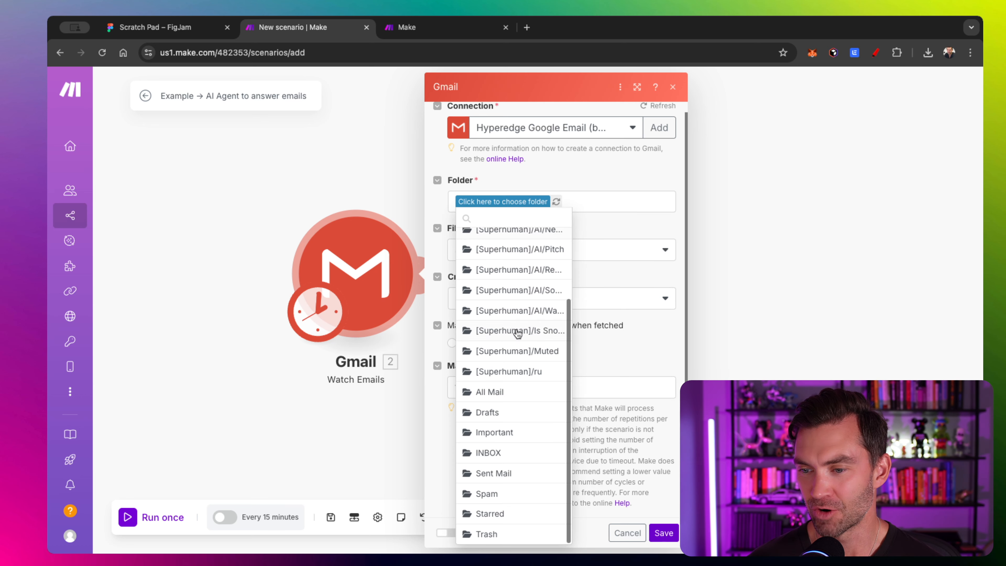
click(502, 392)
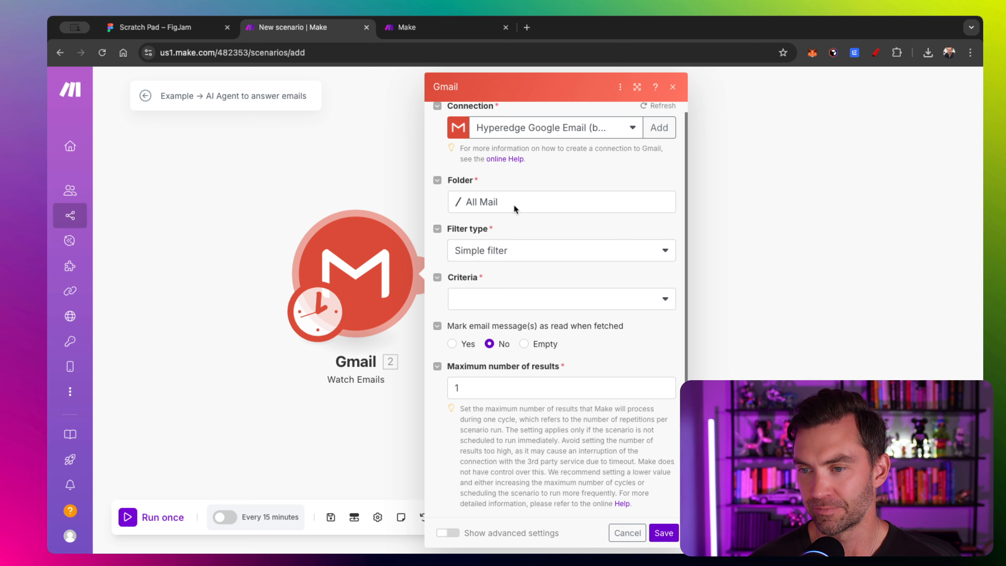
click(500, 258)
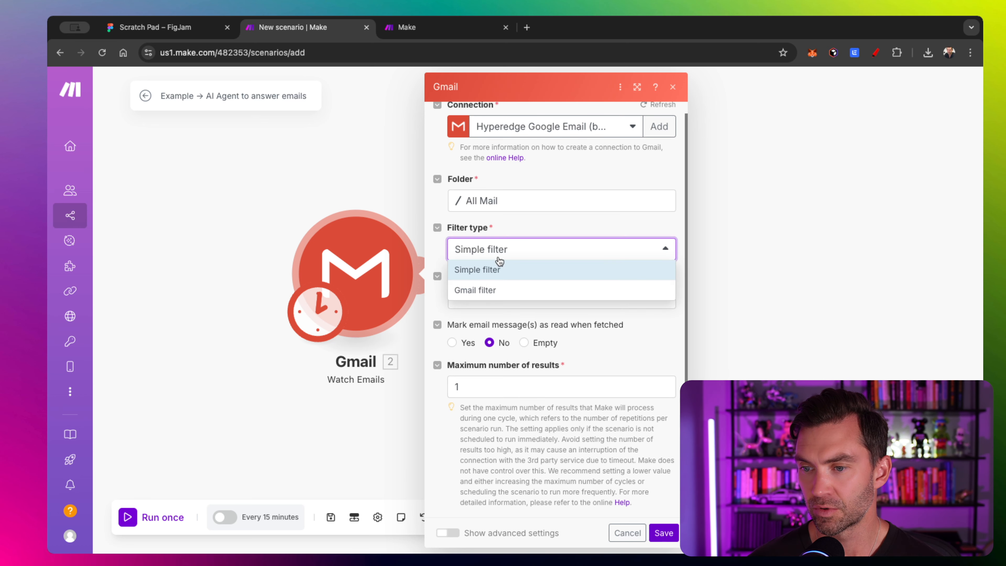
click(519, 227)
click(480, 301)
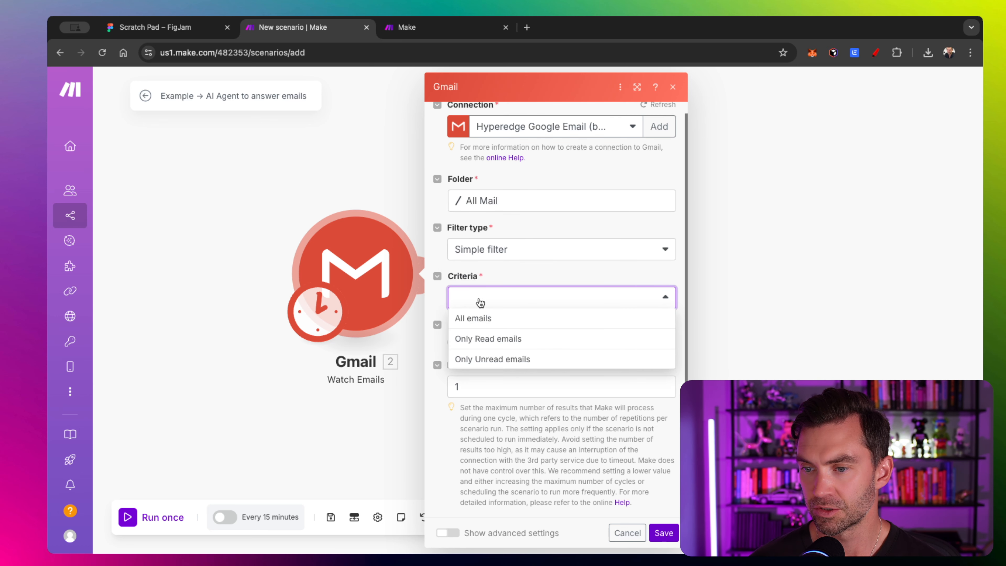
click(503, 317)
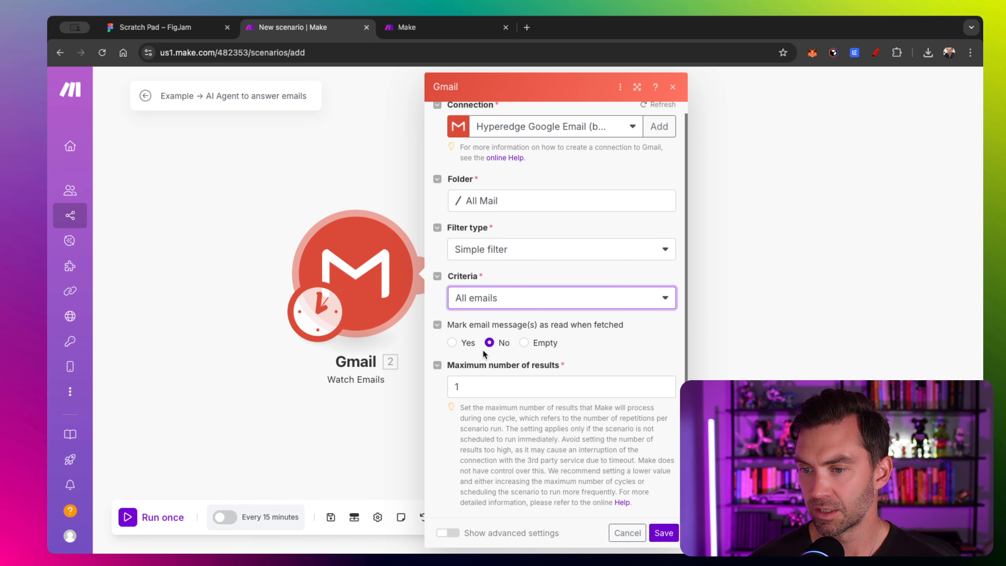
click(456, 345)
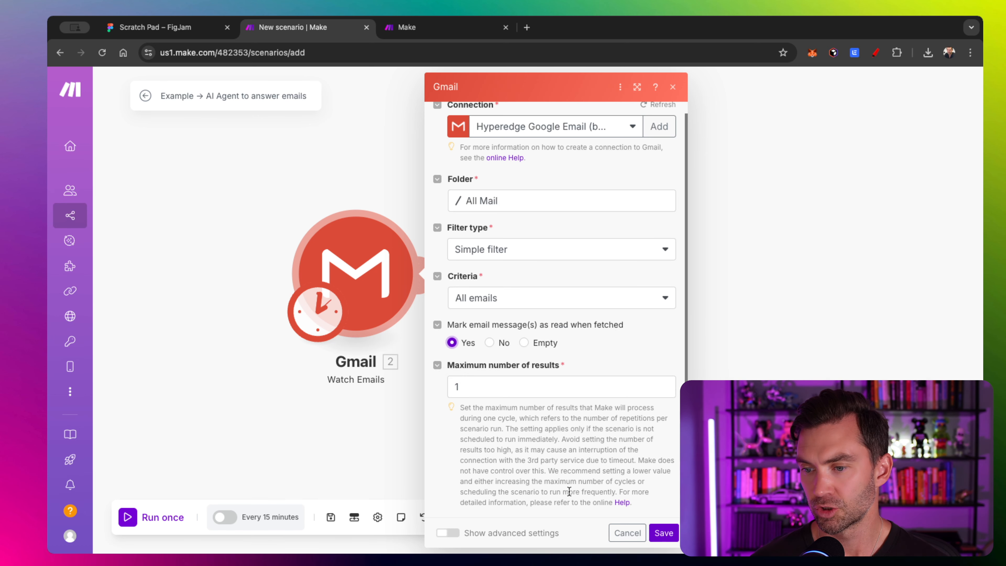
- Enable the advanced filter and set the subject filter to 'AI AGENT TEST'
click(453, 533)
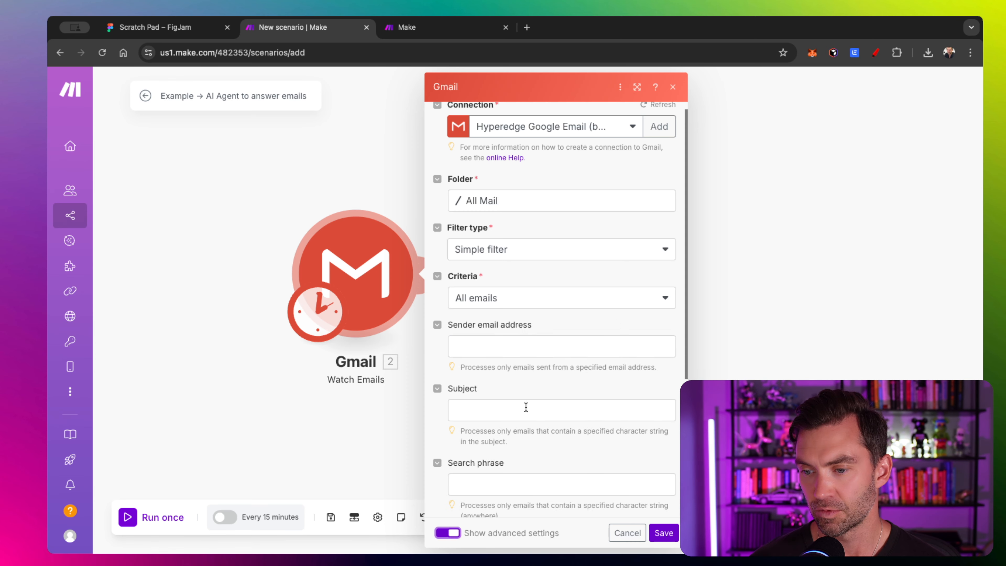
scroll(495, 364, down, 5)
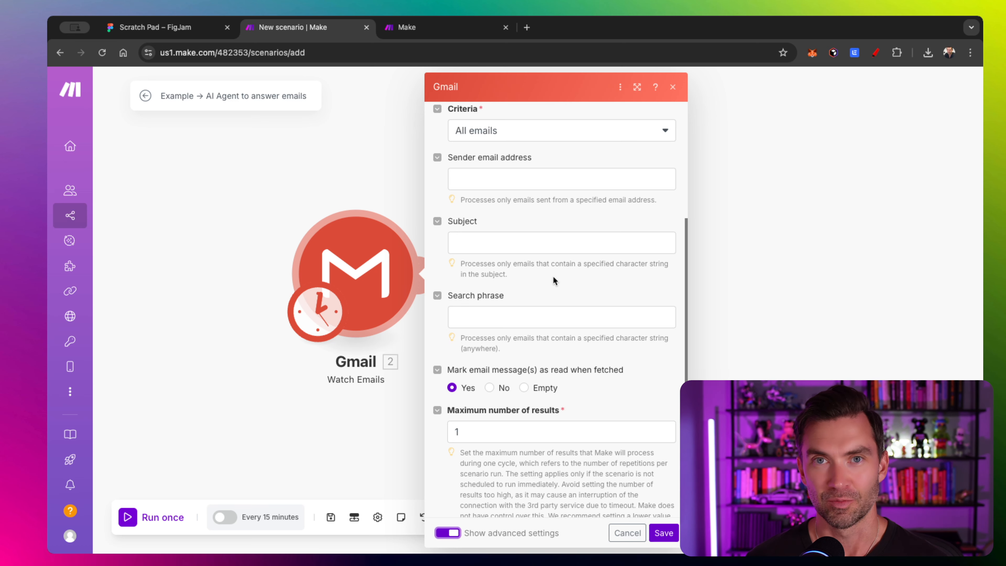
scroll(553, 276, up, 1)
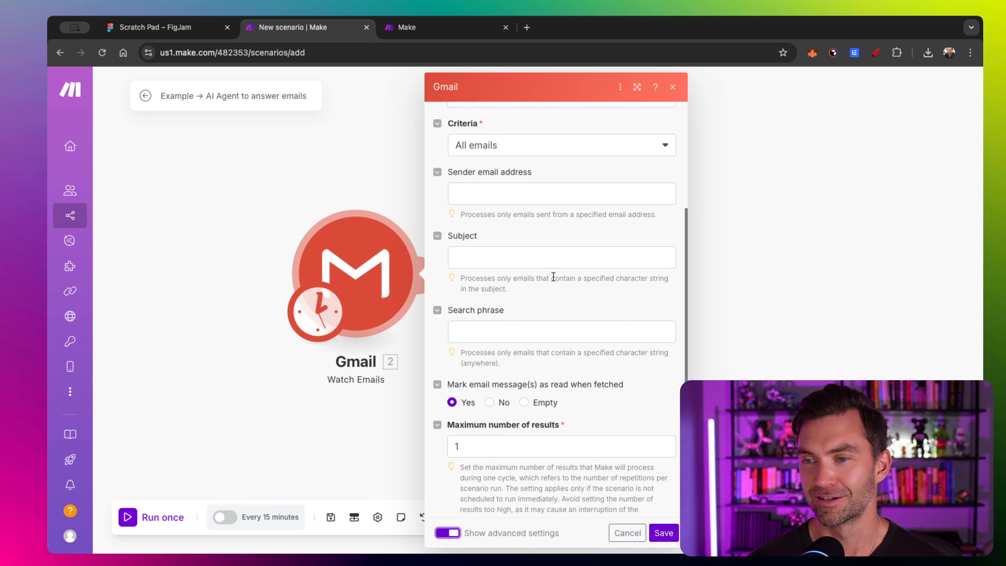
click(535, 202)
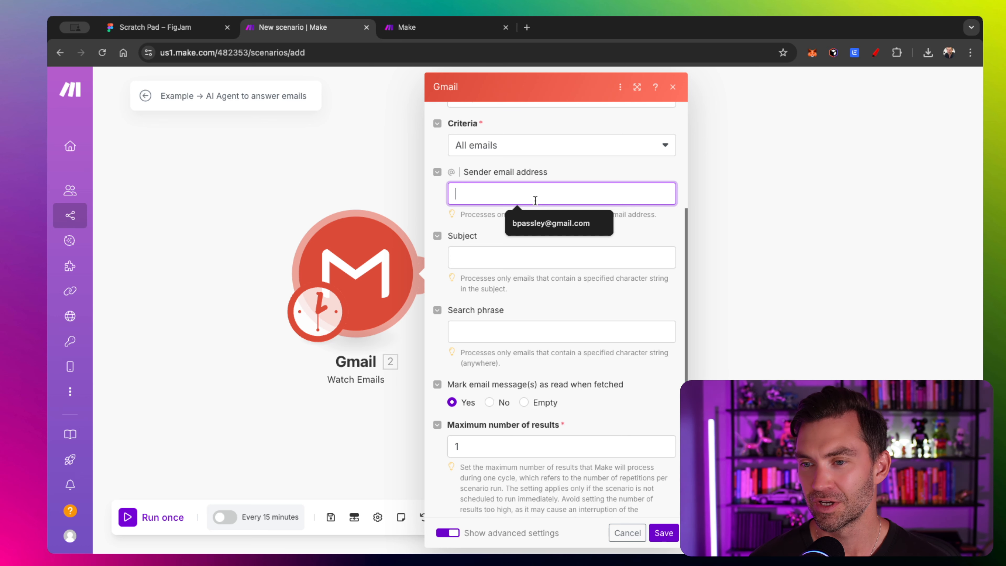
click(487, 261)
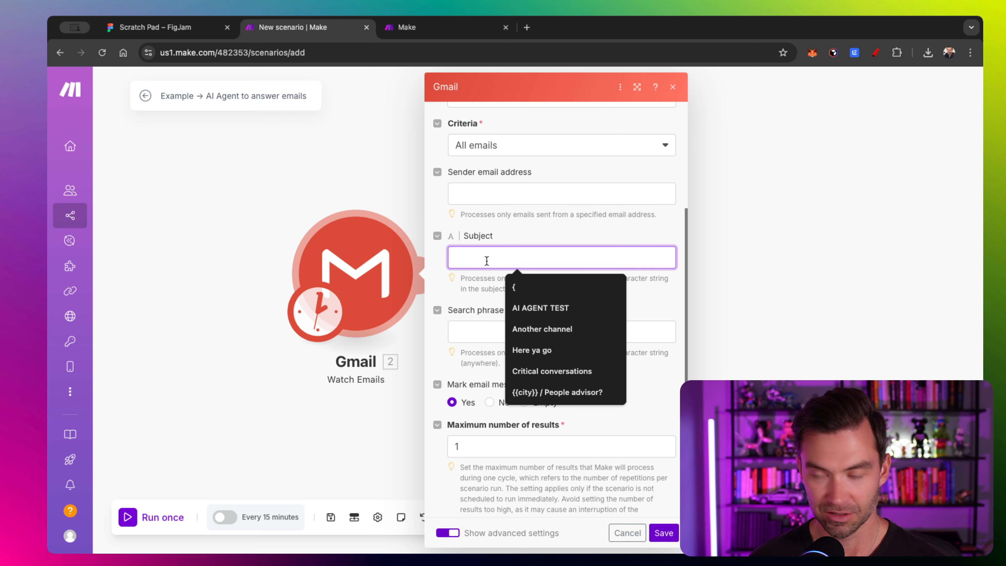
text(AI AGET)
key(BackSpace)
text(AGET)
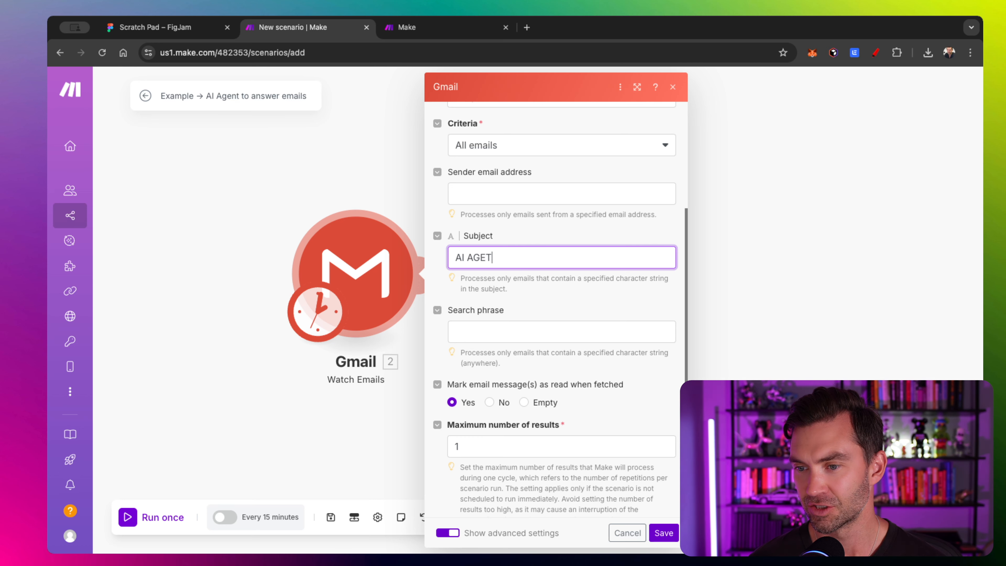
key(BackSpace)
text(NT TEST)
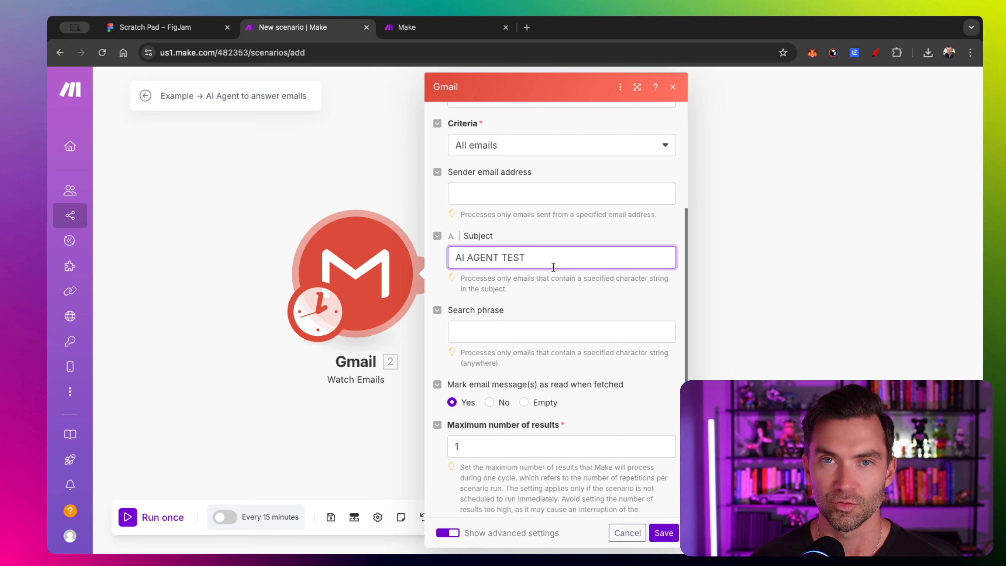
- Save the Gmail trigger settings and start processing emails from now on
scroll(554, 267, down, 3)
scroll(500, 167, up, 2)
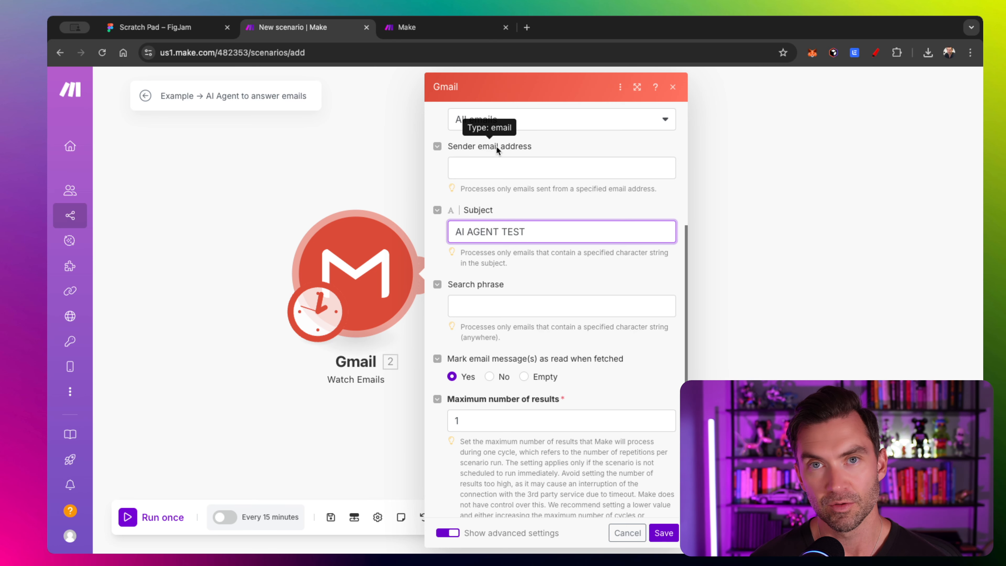
scroll(497, 166, down, 2)
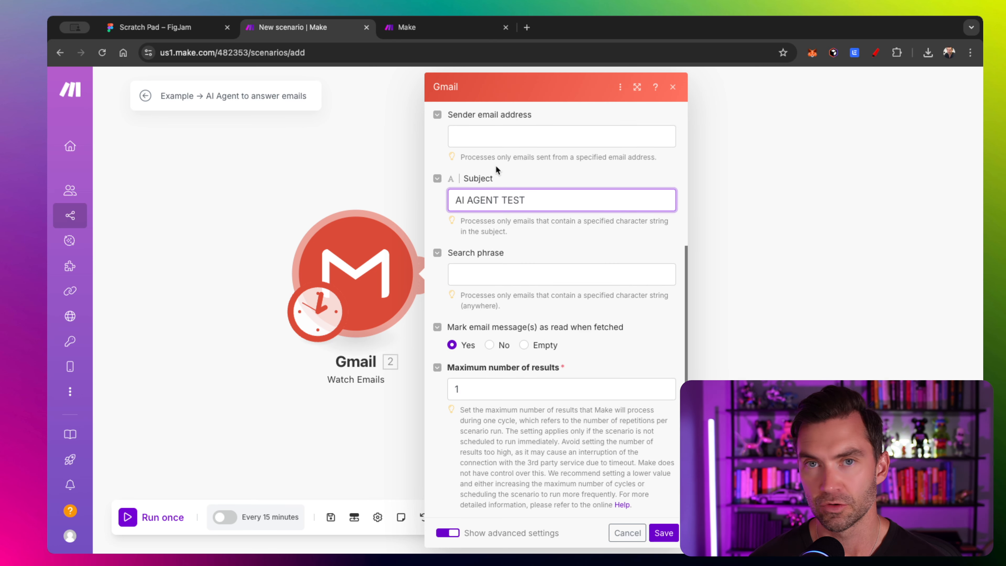
scroll(496, 166, up, 1)
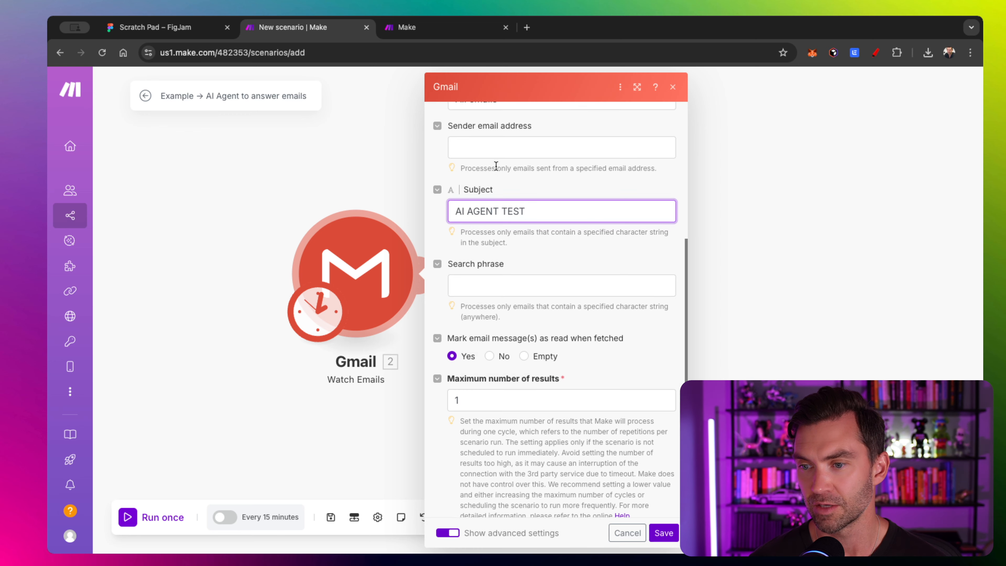
scroll(496, 166, down, 1)
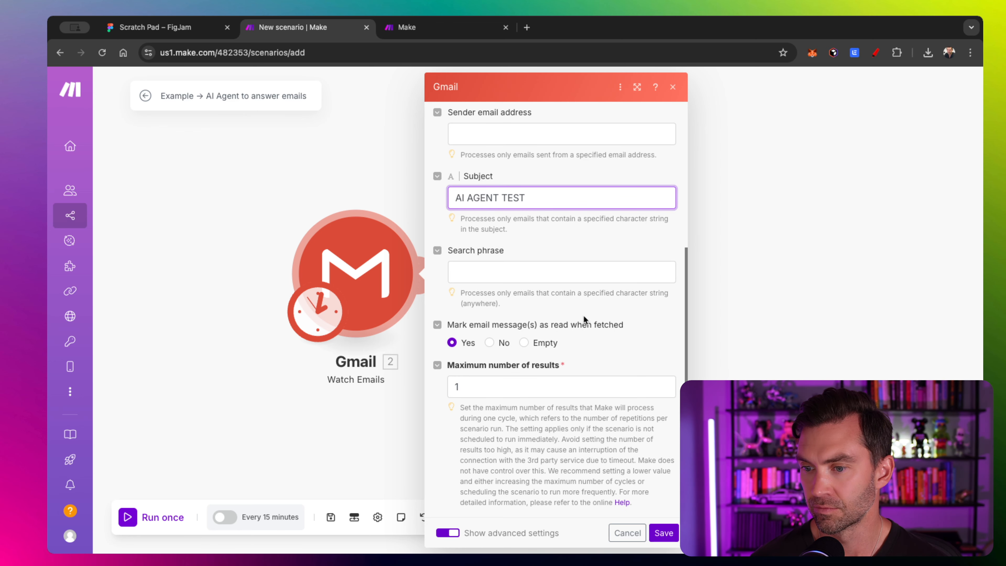
click(664, 534)
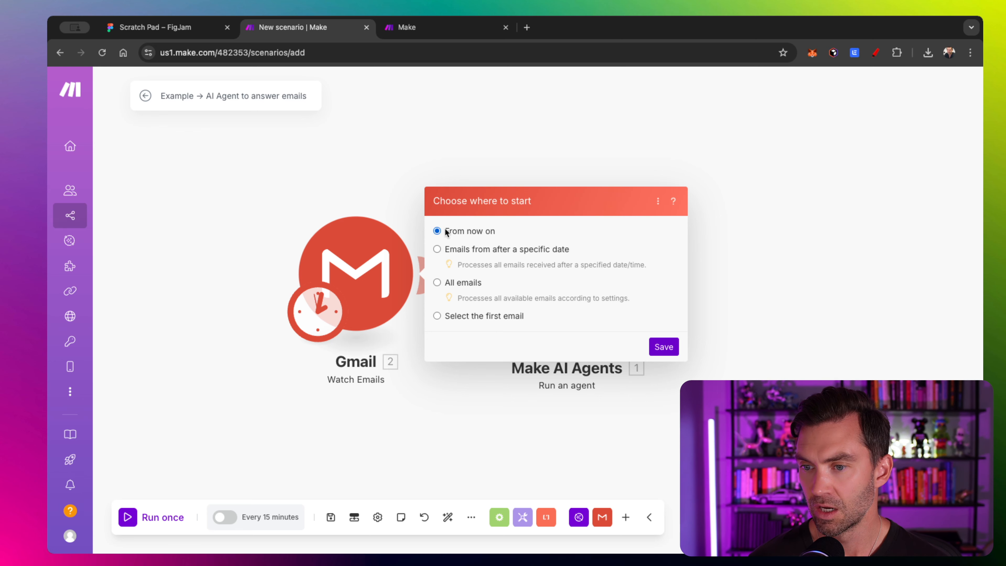
click(664, 347)
click(580, 271)
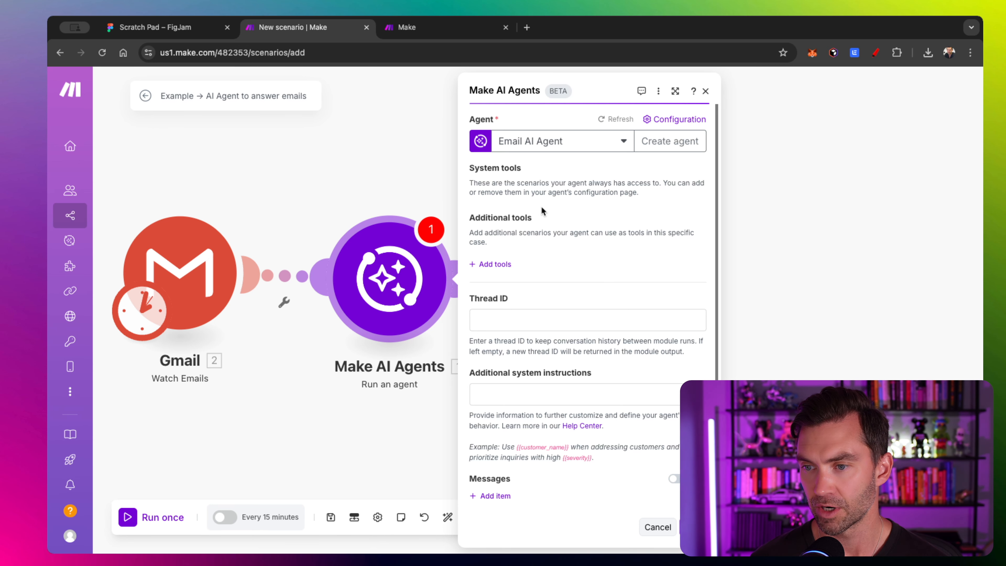
- Paste the executive-assistant prompt (reply to questions, create tasks, plus rules) into Additional system instructions
scroll(542, 210, down, 1)
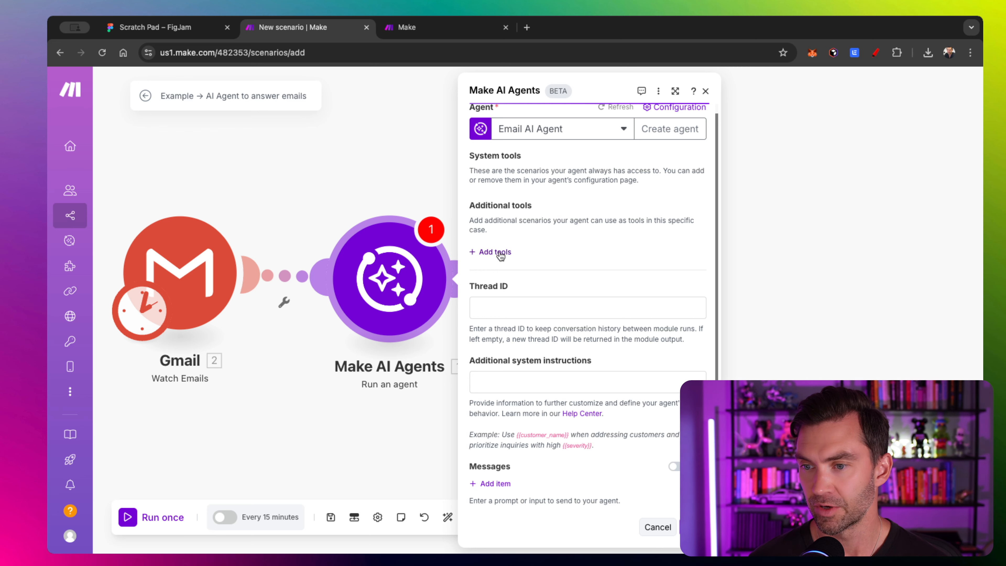
scroll(515, 238, down, 3)
click(524, 273)
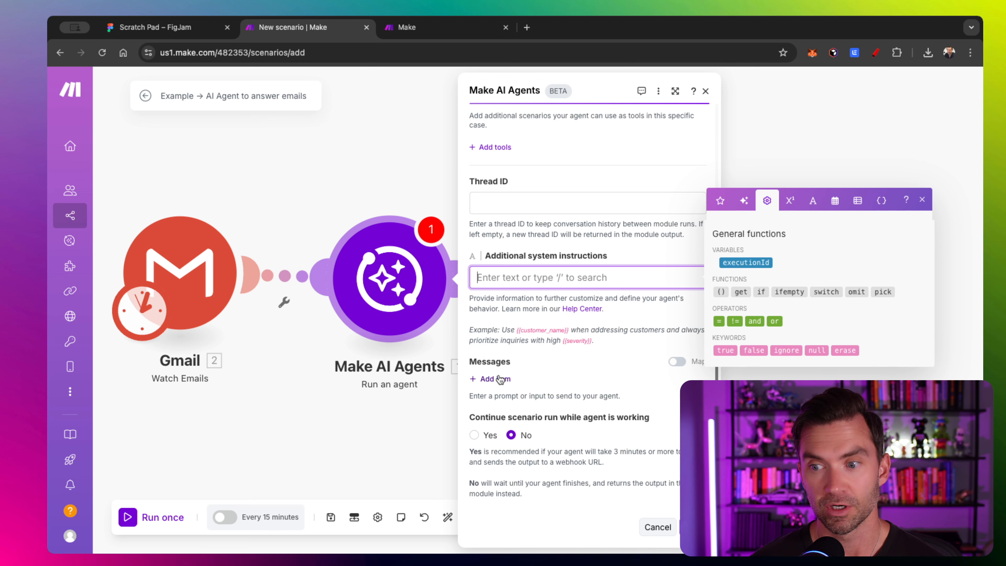
key(super+Tab)
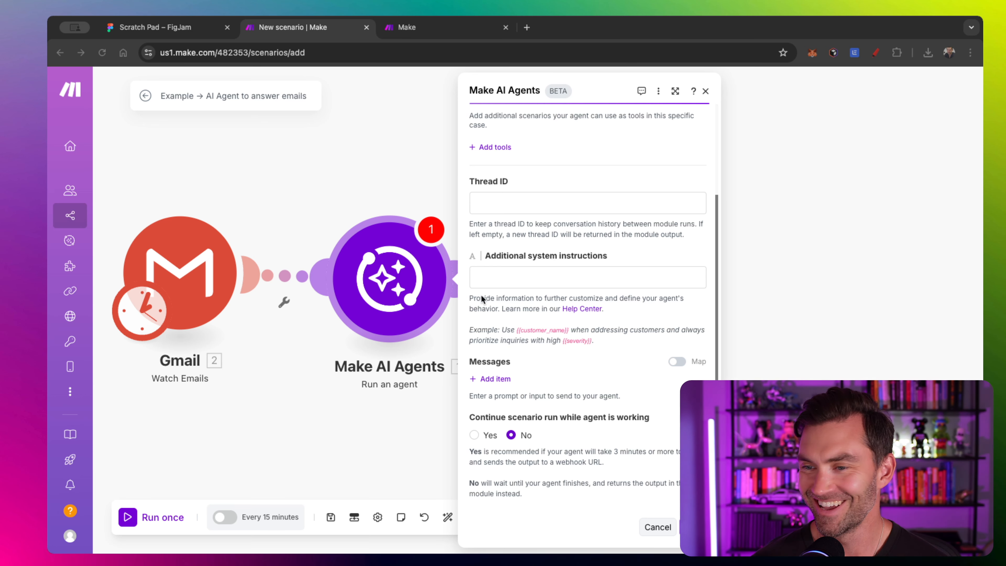
click(520, 283)
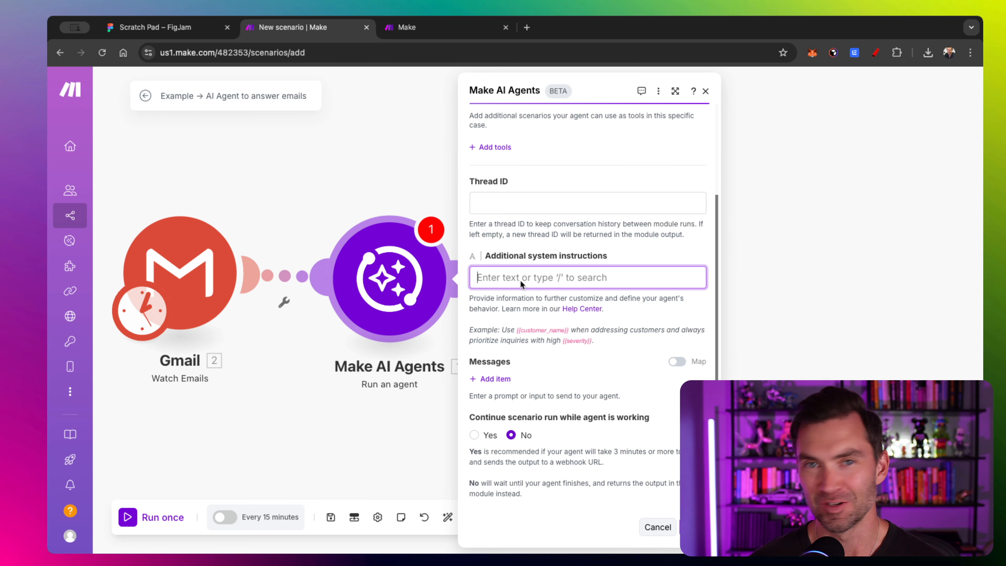
key(super+v)
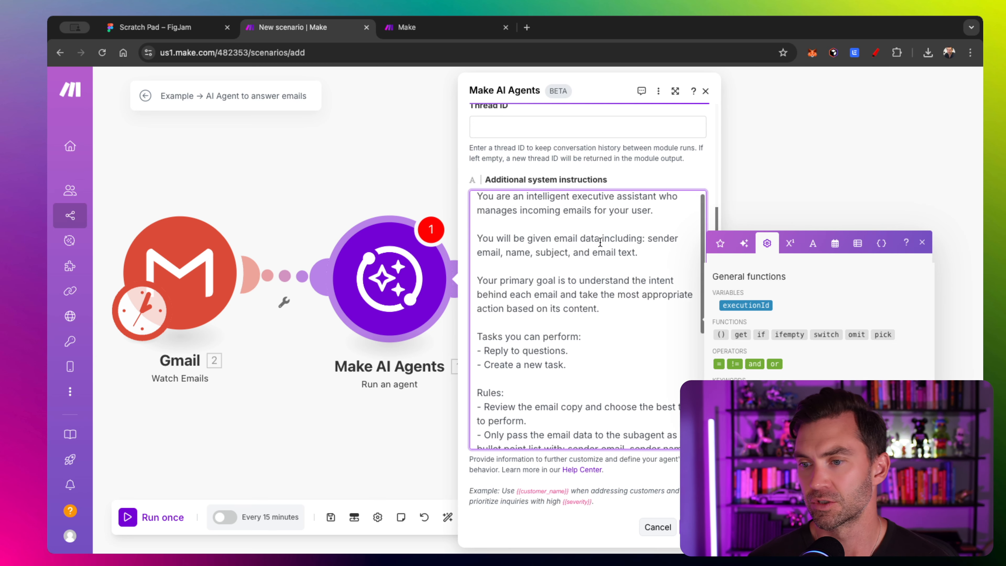
scroll(594, 230, down, 2)
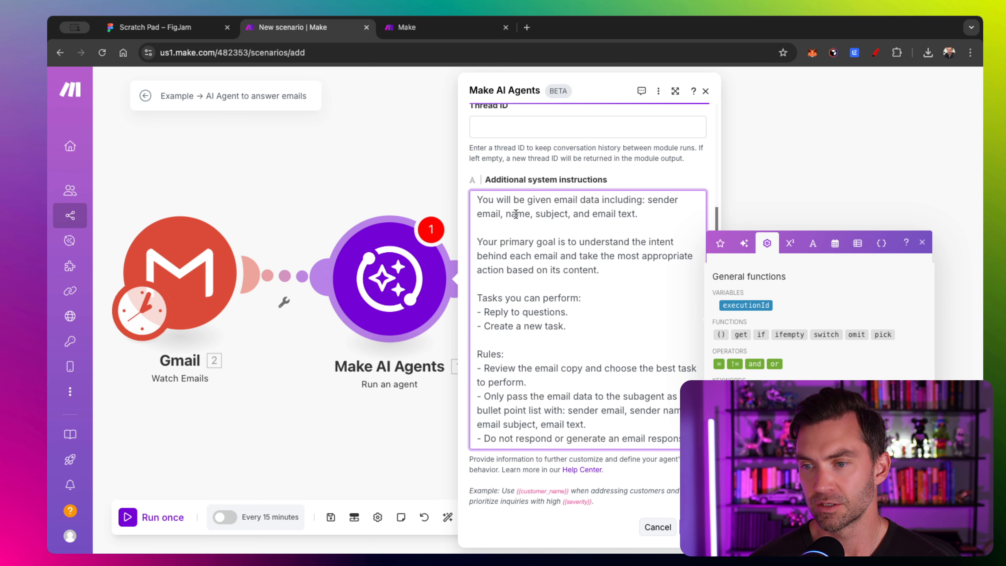
scroll(569, 247, down, 1)
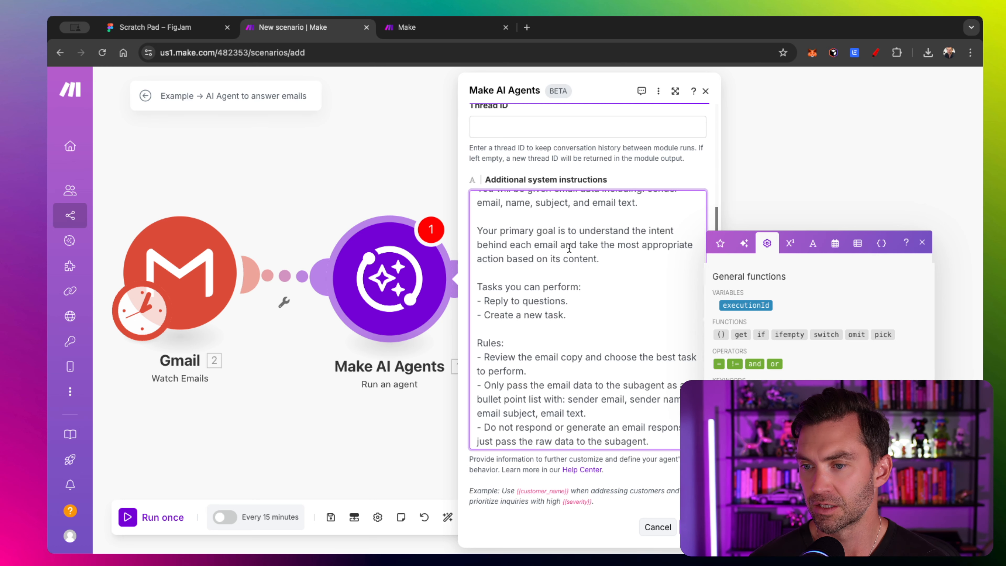
scroll(567, 244, down, 1)
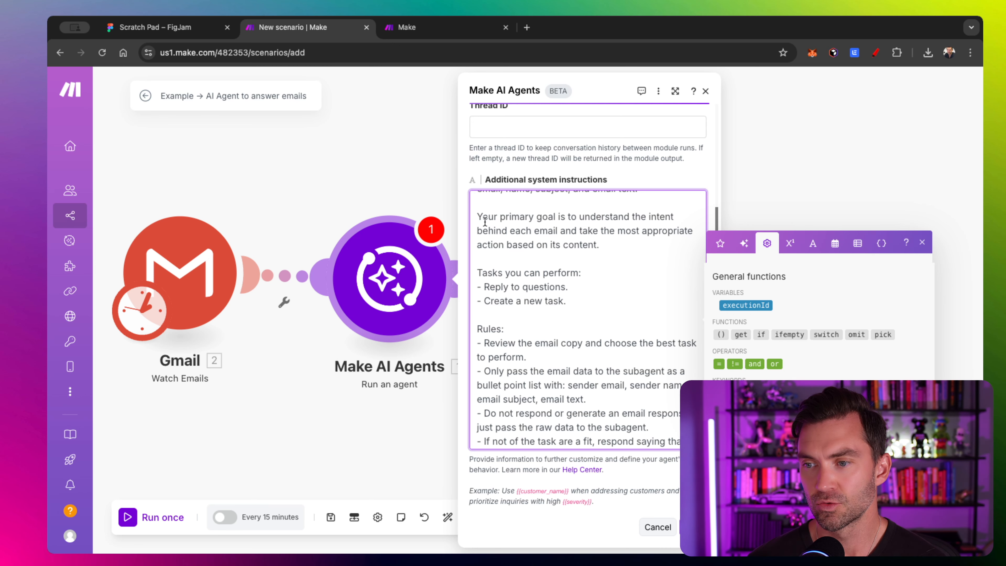
scroll(483, 221, down, 1)
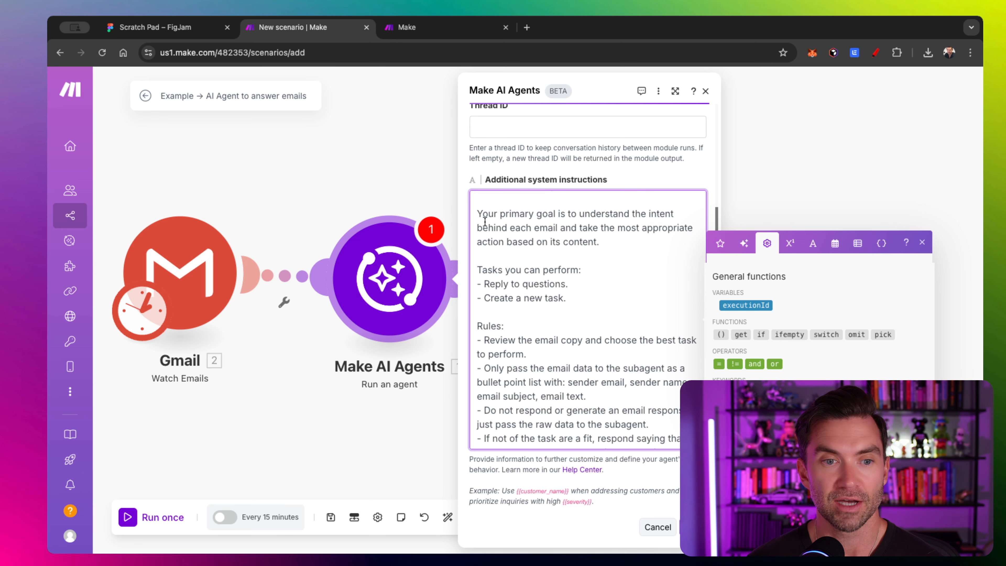
drag(454, 251, 219, 252)
scroll(326, 276, up, 5)
scroll(326, 277, down, 2)
scroll(326, 276, down, 1)
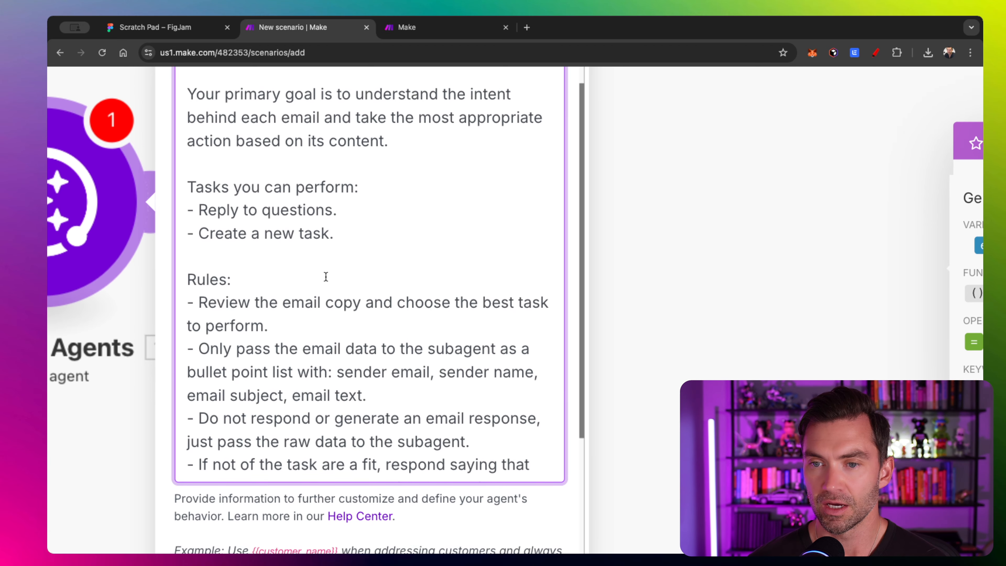
scroll(326, 277, up, 1)
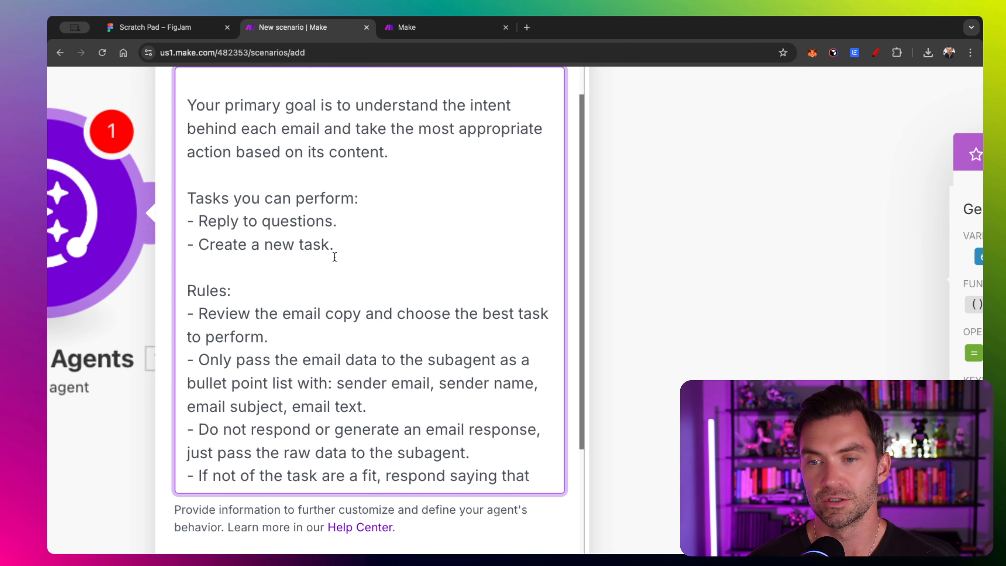
scroll(334, 257, down, 1)
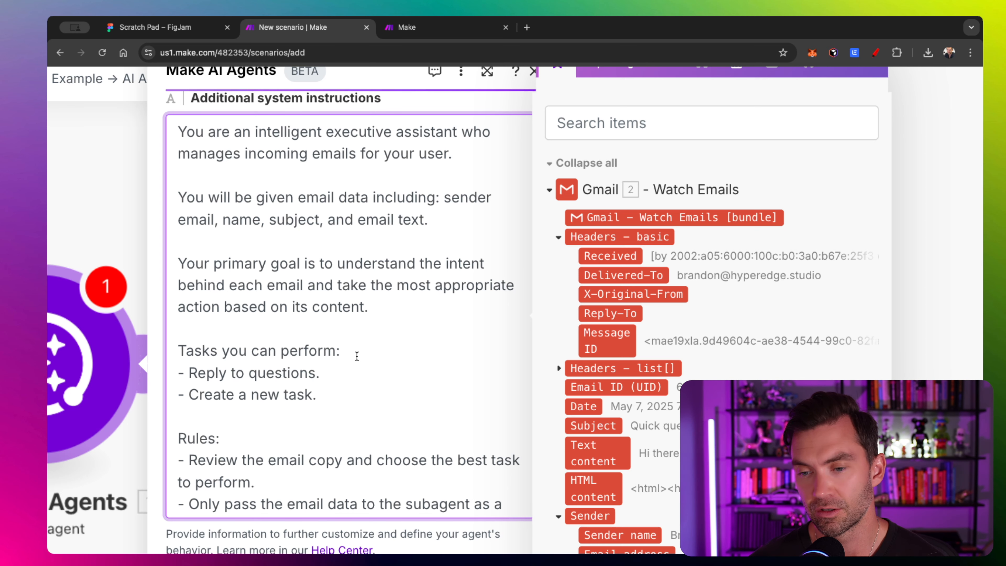
scroll(357, 356, down, 5)
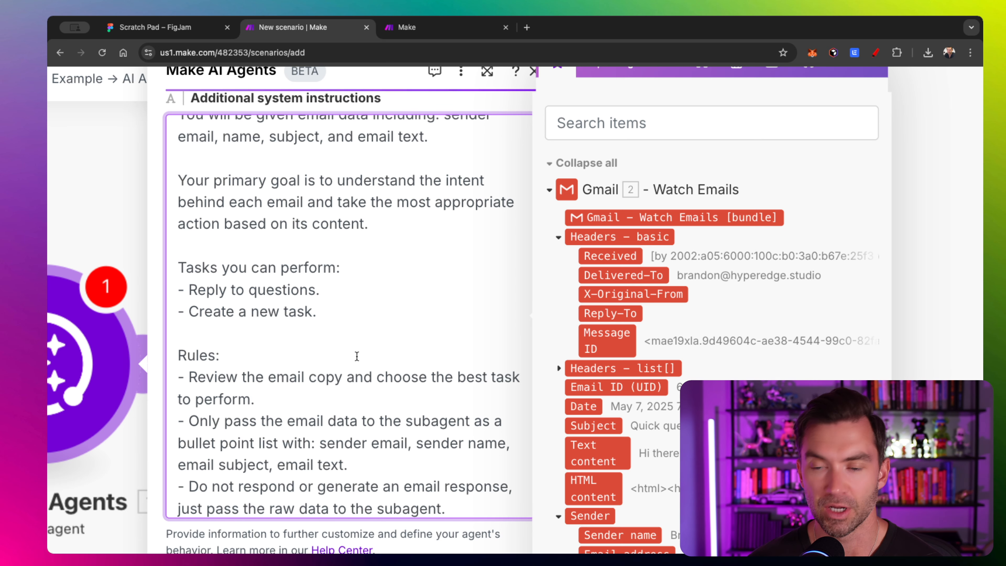
scroll(357, 356, down, 2)
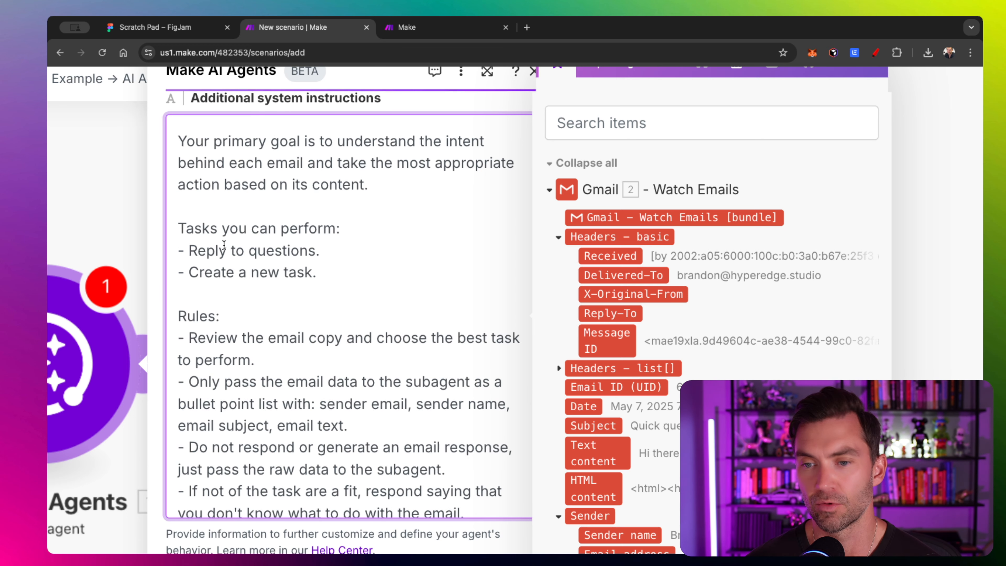
scroll(225, 244, down, 3)
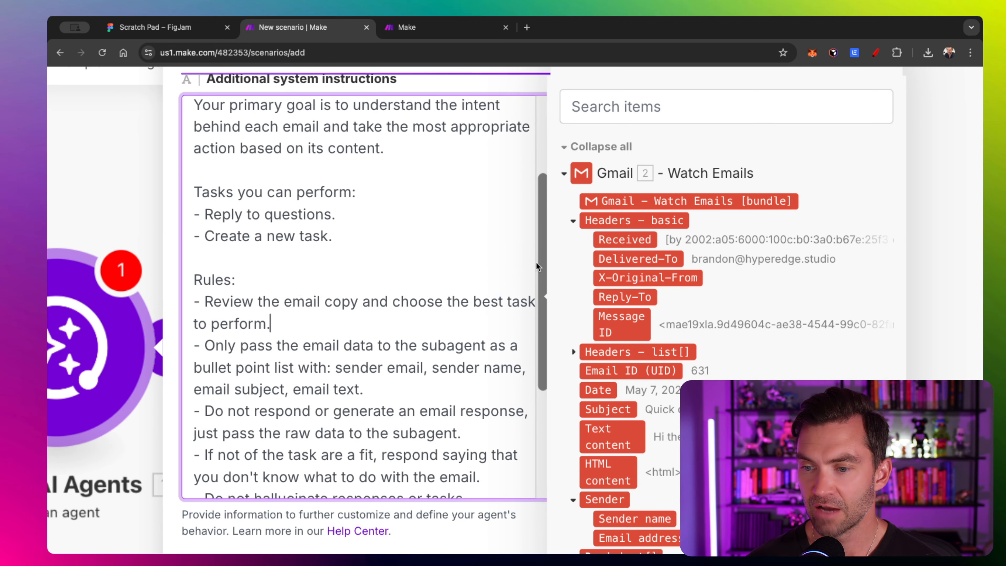
drag(540, 267, 530, 324)
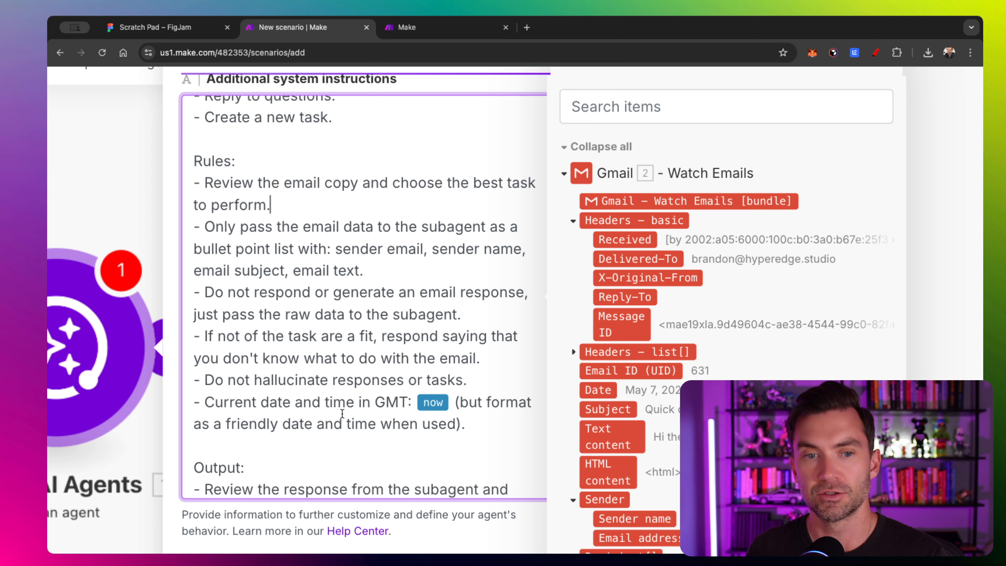
scroll(344, 402, down, 1)
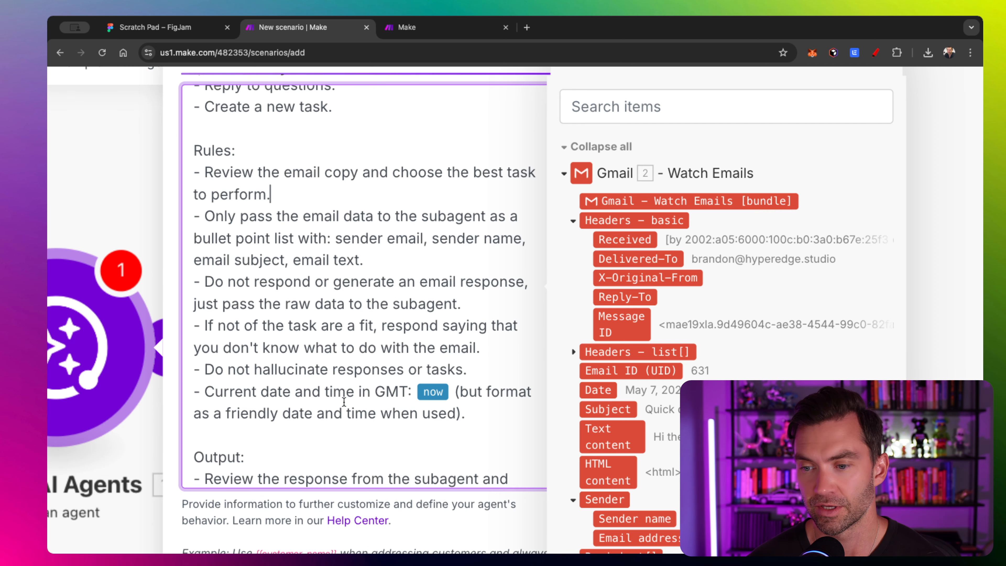
scroll(454, 351, down, 3)
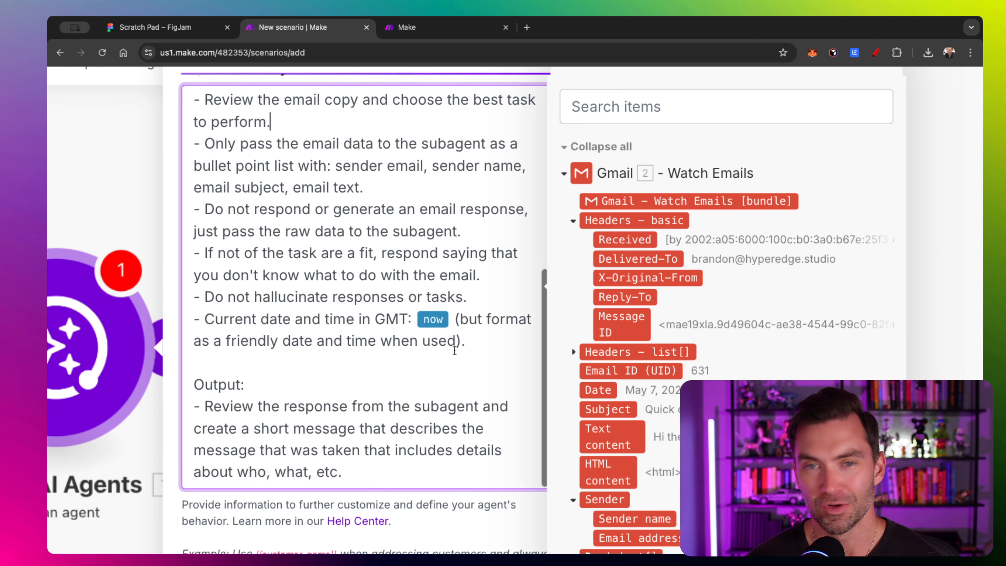
scroll(454, 350, down, 3)
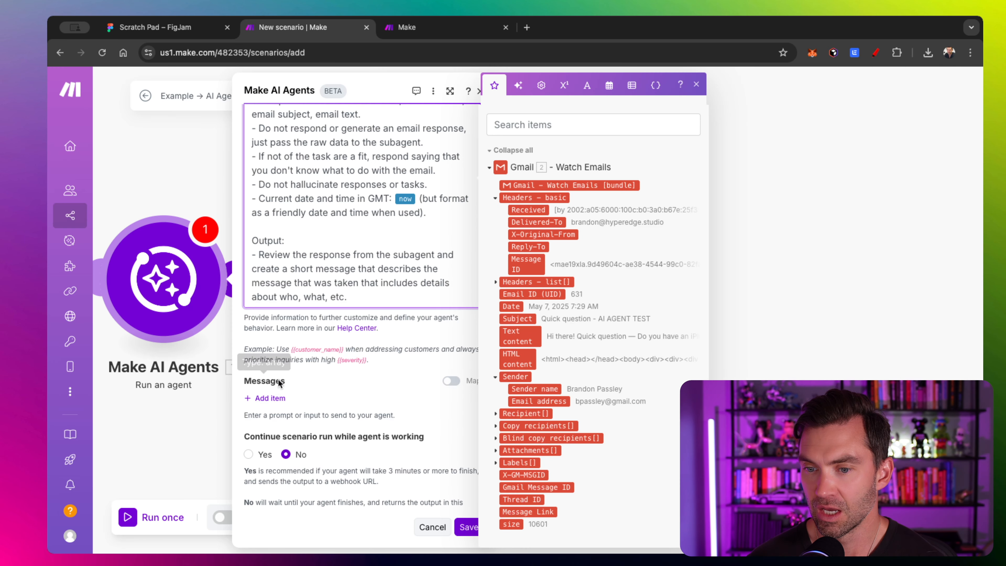
- Add Message 1 mapping the Gmail subject, text content, sender email and sender name, then save the agent
click(240, 533)
click(289, 351)
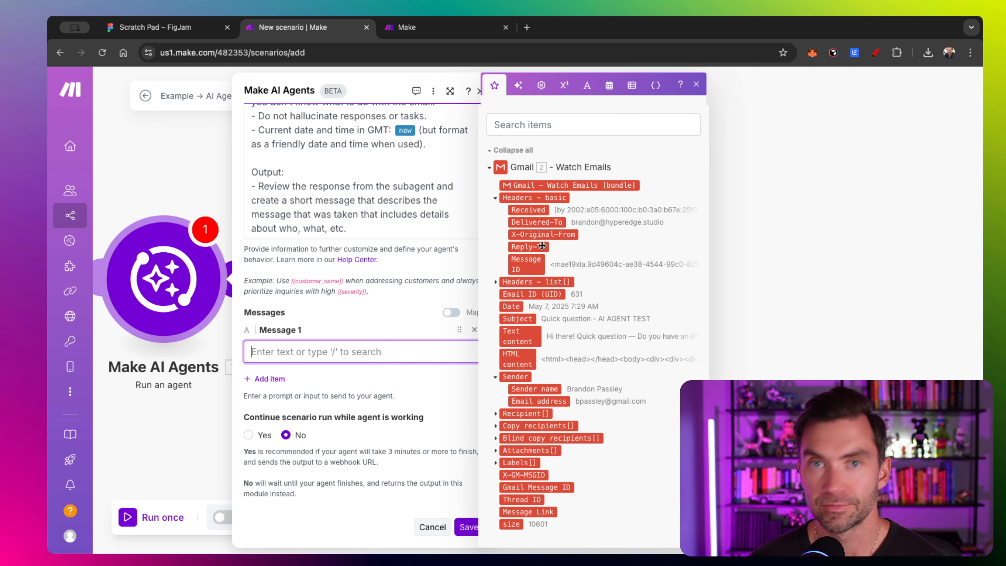
text(Email subject: 2. Subject  Email text: 2. Text content  Sender email: 2. Sender: Email address  Sender name: 2. Sender: Sender name)
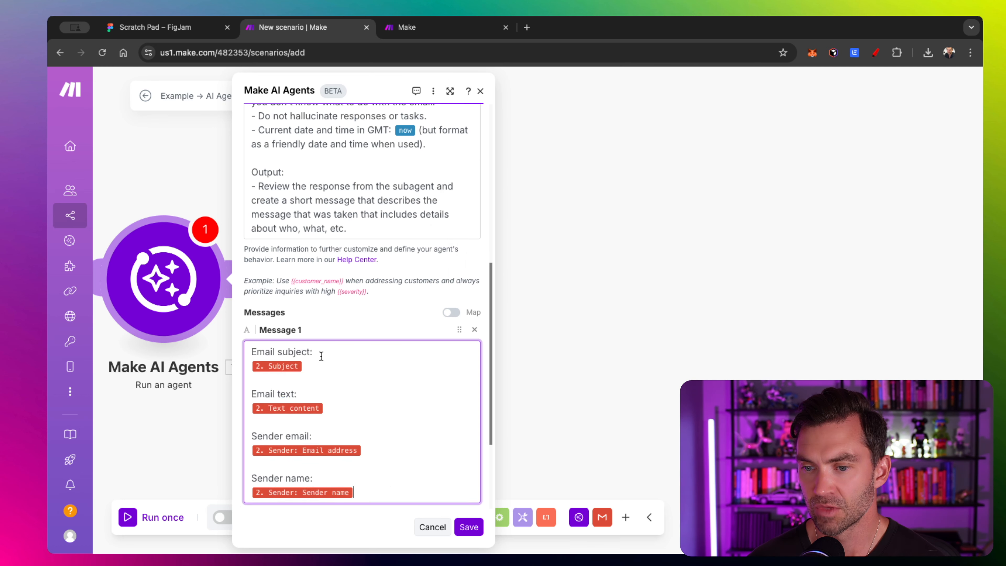
scroll(334, 314, down, 3)
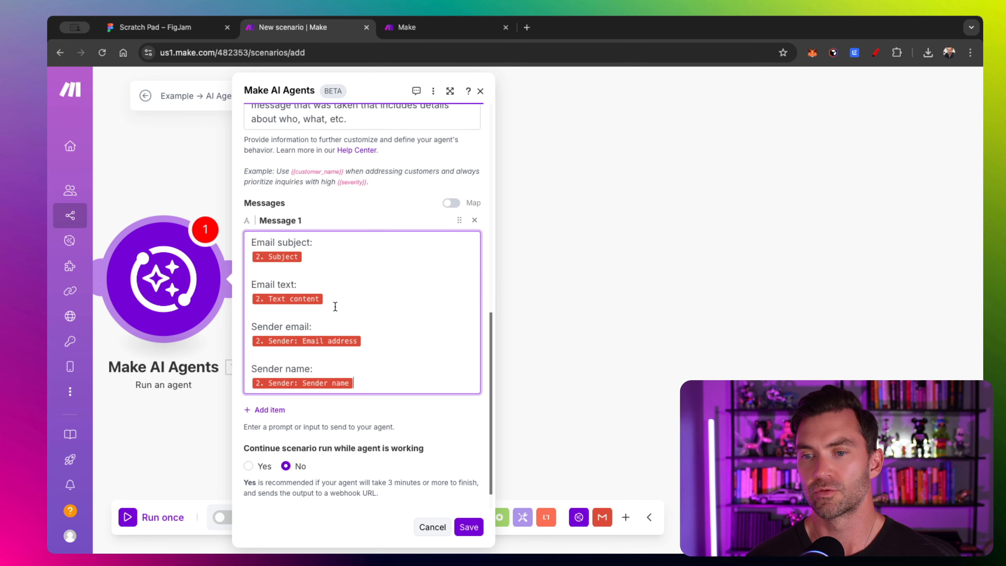
scroll(335, 306, down, 1)
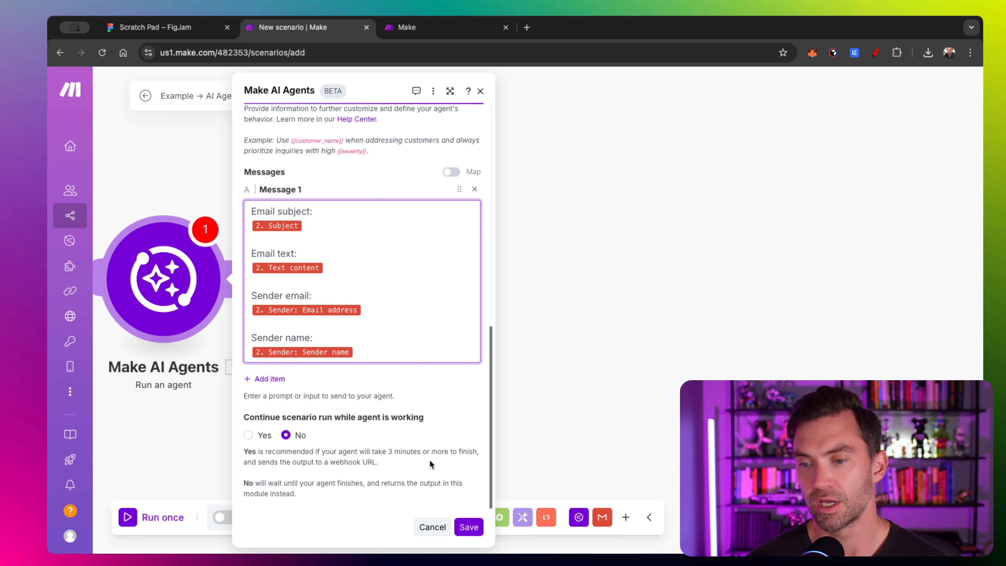
click(475, 531)
drag(383, 359, 635, 351)
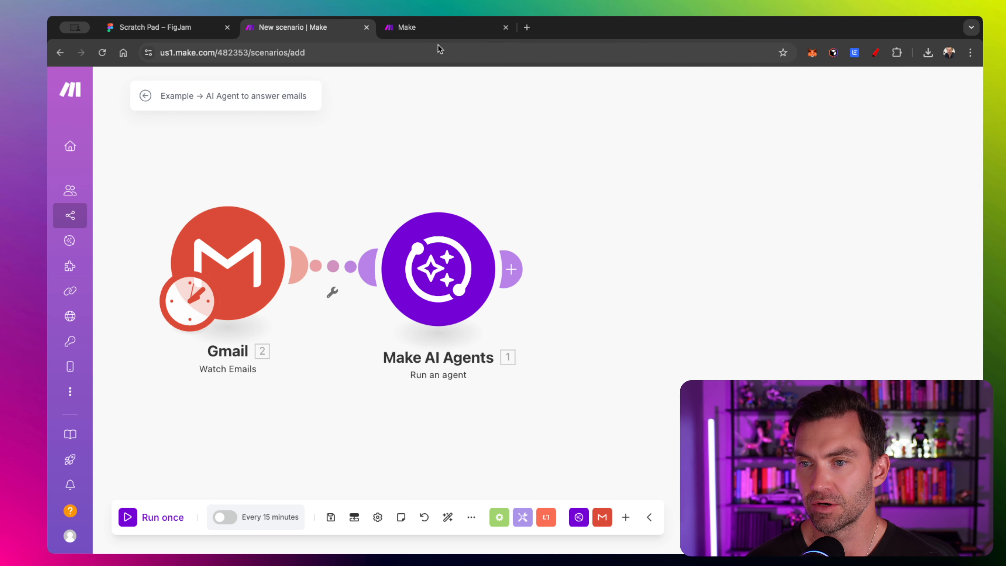
- In the new subagent scenario, add a required scenario input named 'message' and save it
click(443, 28)
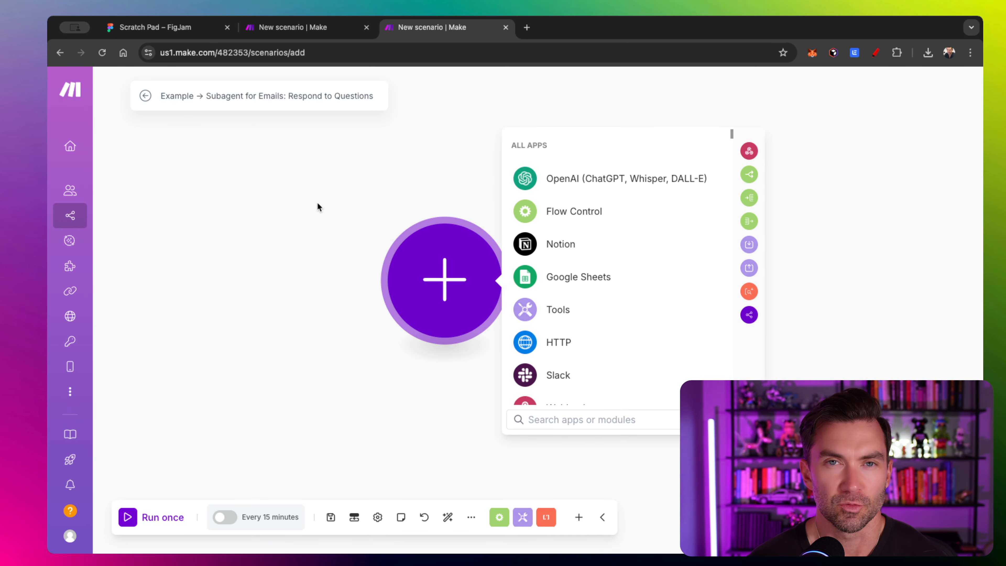
drag(318, 203, 261, 202)
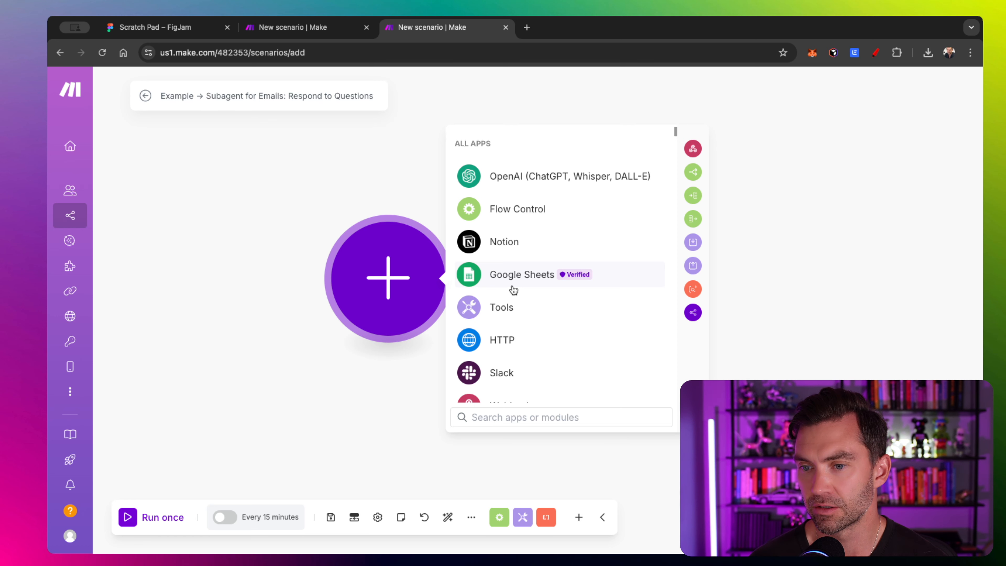
scroll(463, 273, down, 2)
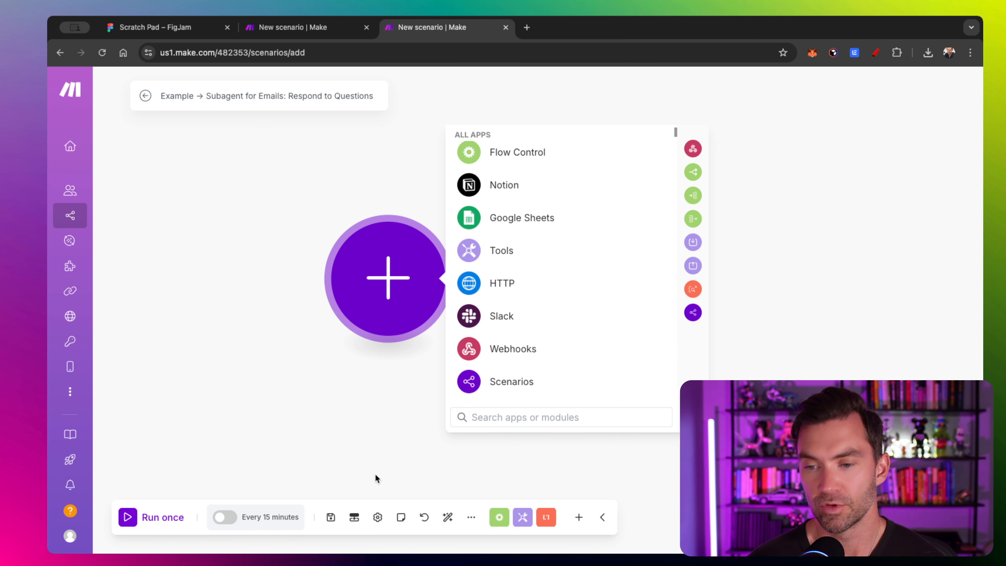
click(354, 517)
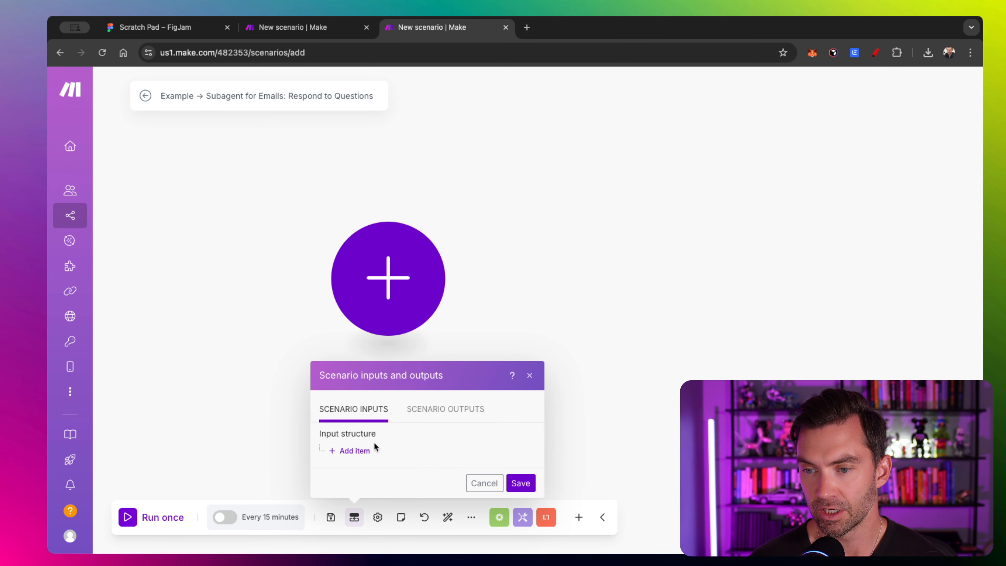
click(355, 451)
click(421, 203)
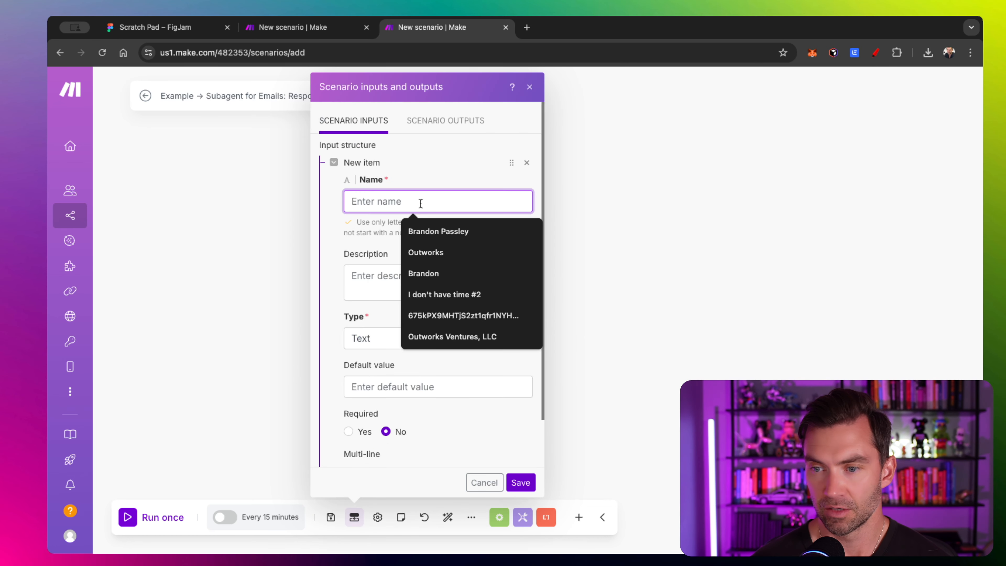
text(message)
scroll(420, 262, down, 3)
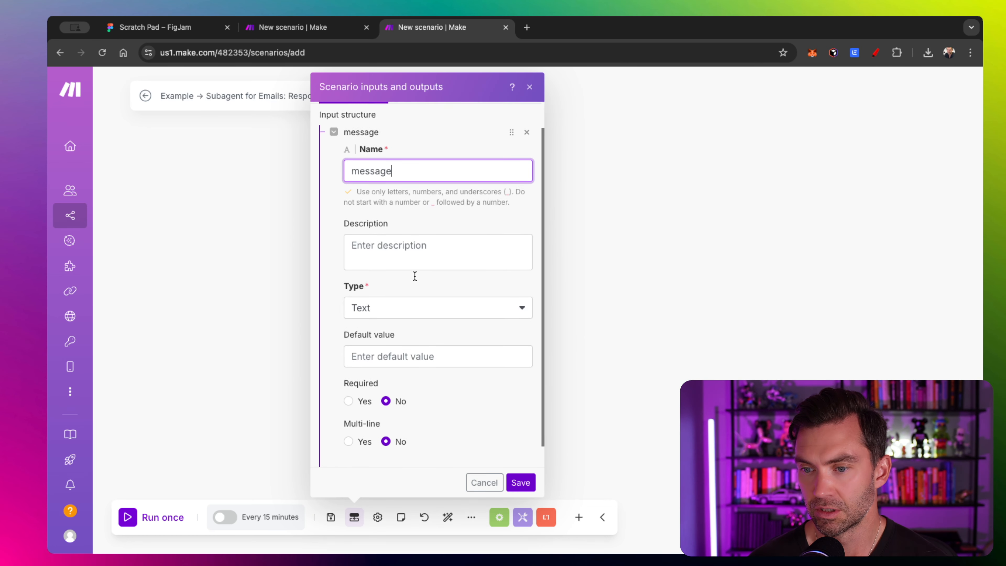
click(348, 378)
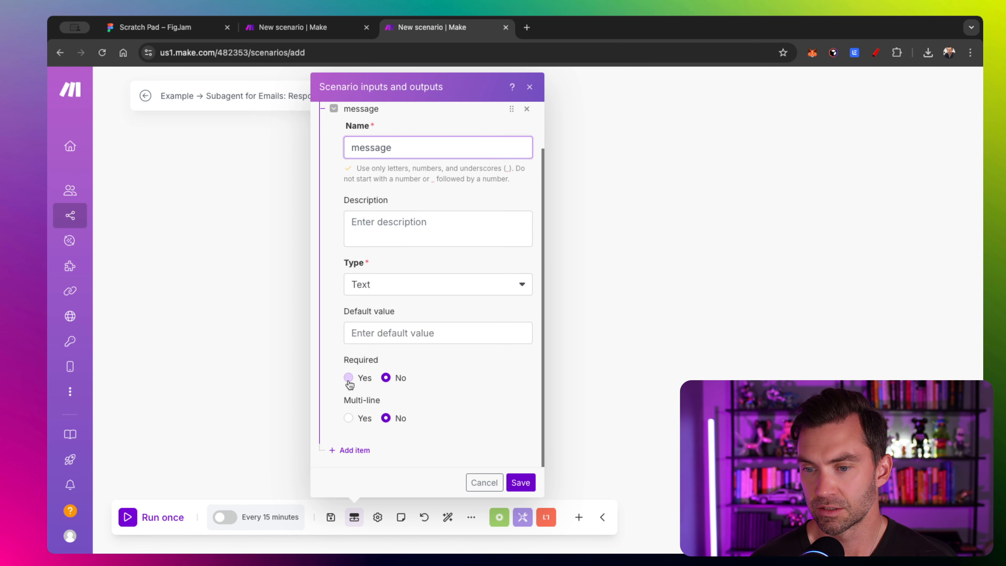
click(520, 483)
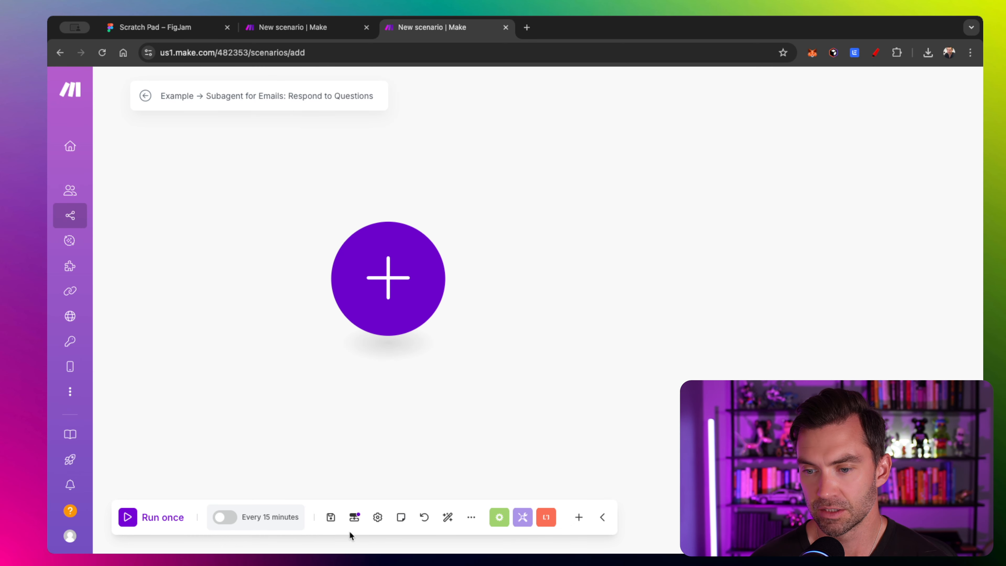
- Add a scenario output named 'response' under Scenario Outputs
click(354, 517)
click(448, 397)
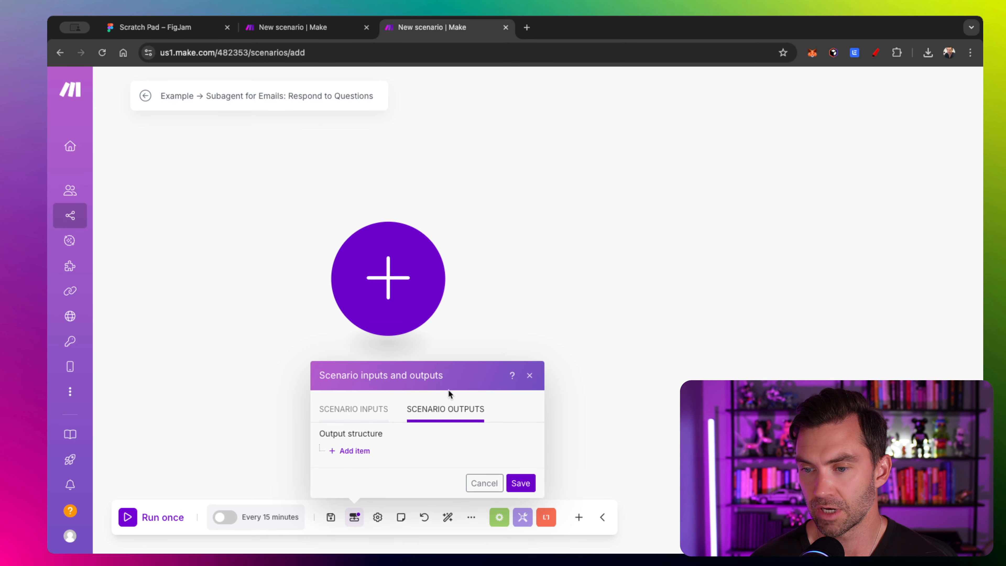
click(356, 453)
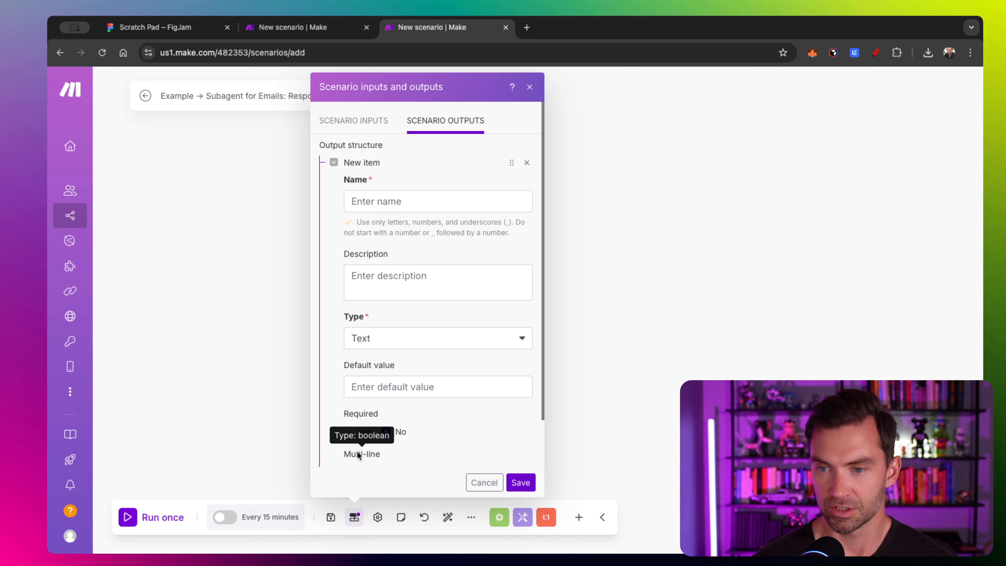
click(426, 199)
text(respose)
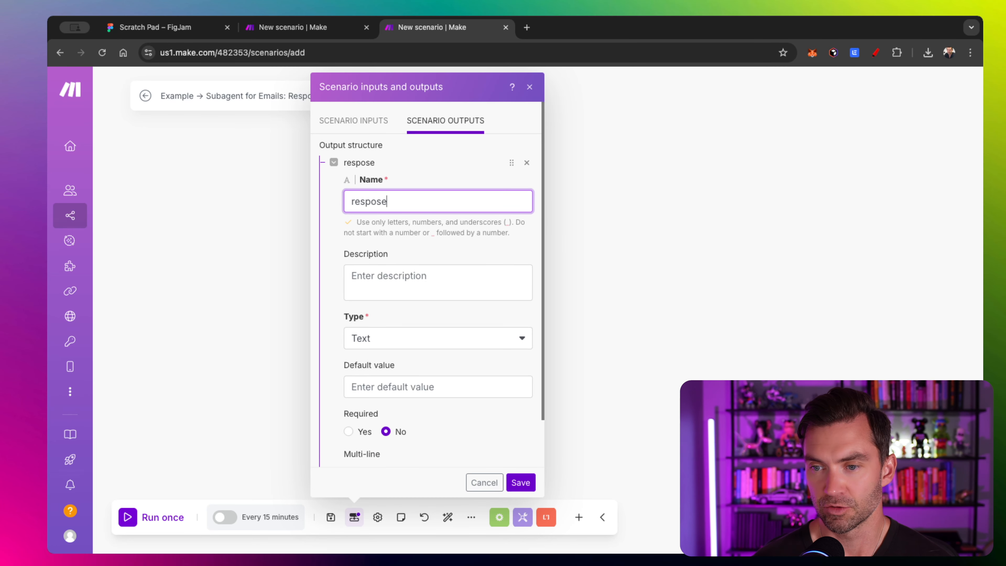
key(BackSpace)
key(BackSpace)
text(nse)
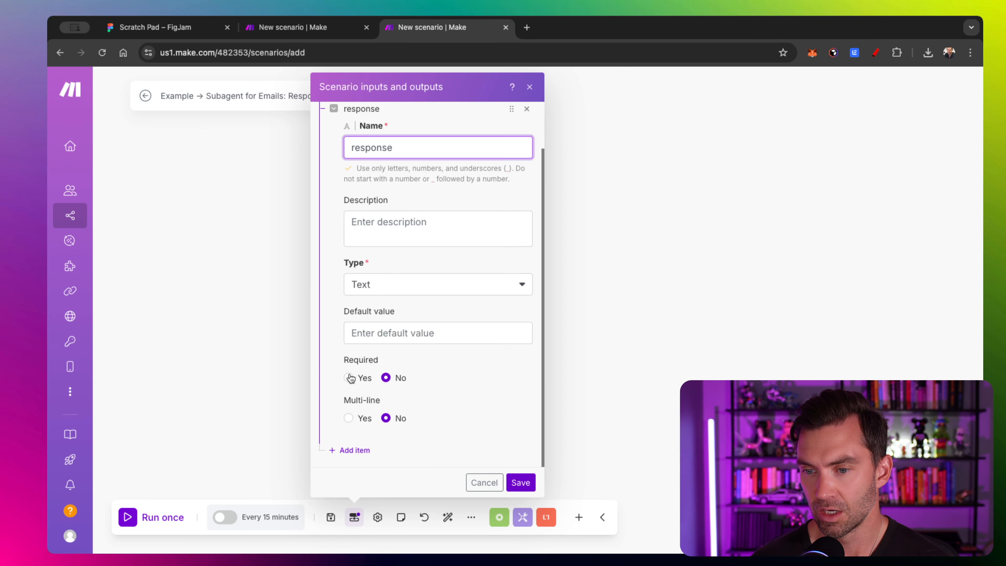
- Make the 'response' output required, save it, and open the app list for the first module
click(351, 380)
click(522, 483)
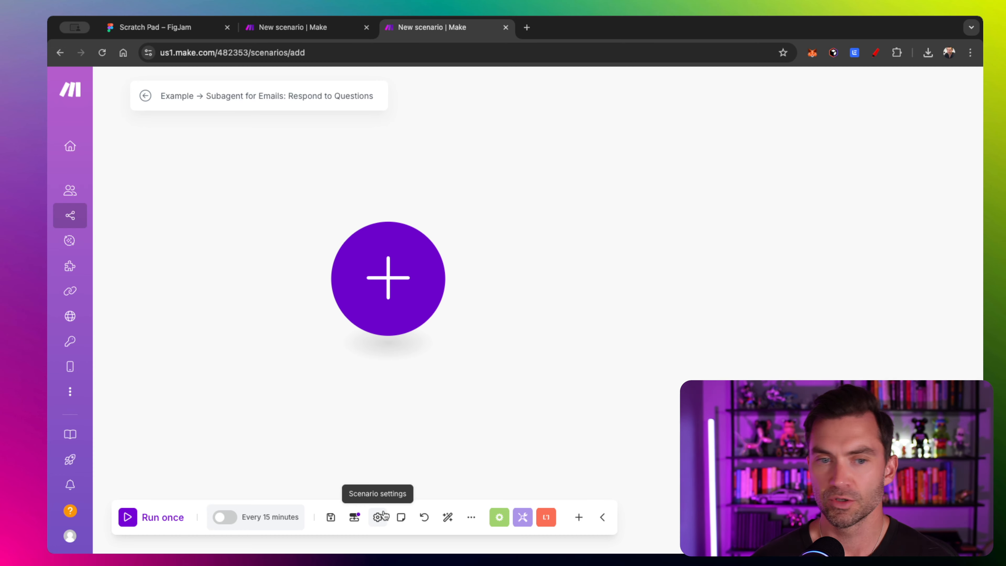
click(396, 293)
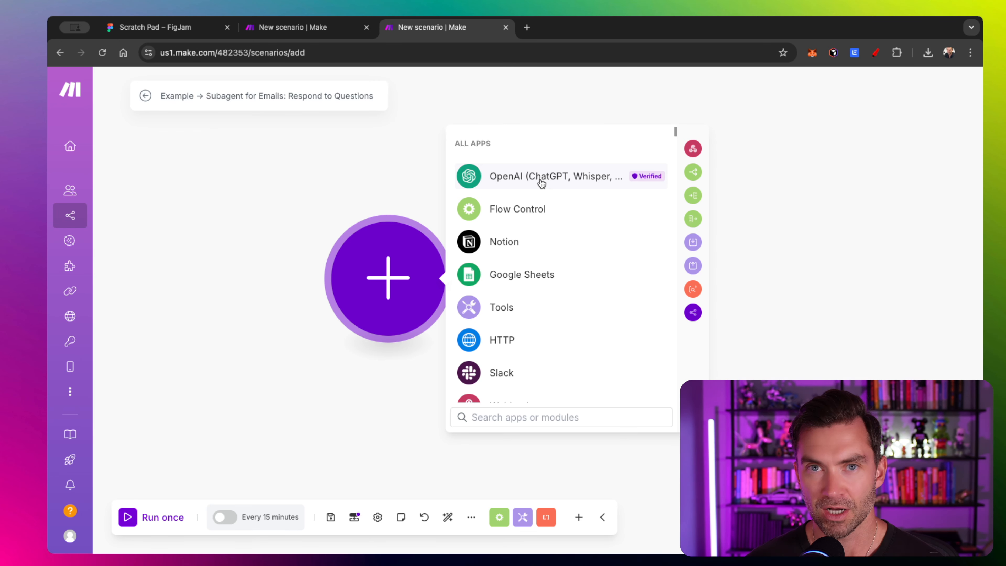
- Add OpenAI's 'Create a Completion (Prompt)' module as the first step, using the existing OpenAI connection
click(532, 177)
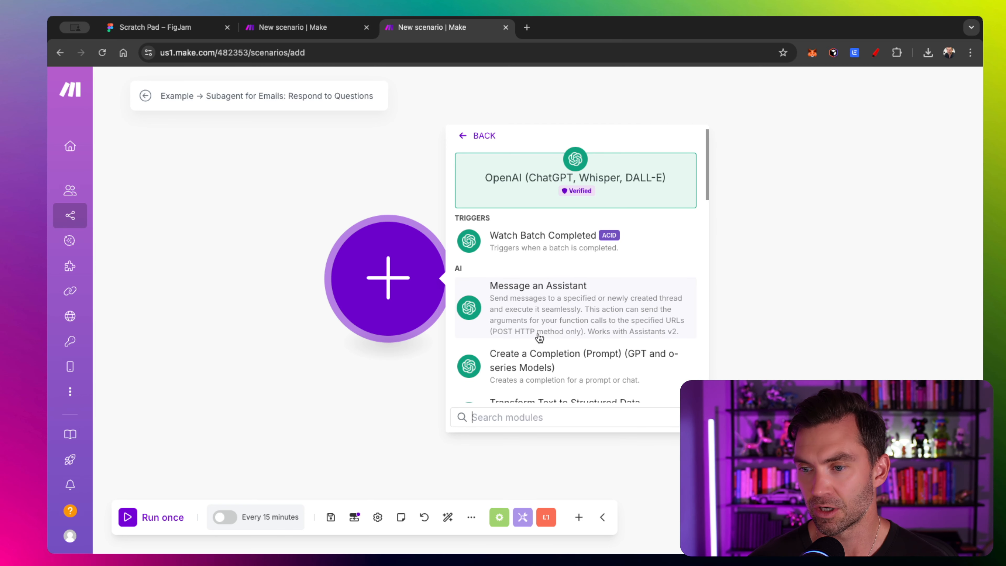
scroll(539, 339, down, 2)
click(524, 329)
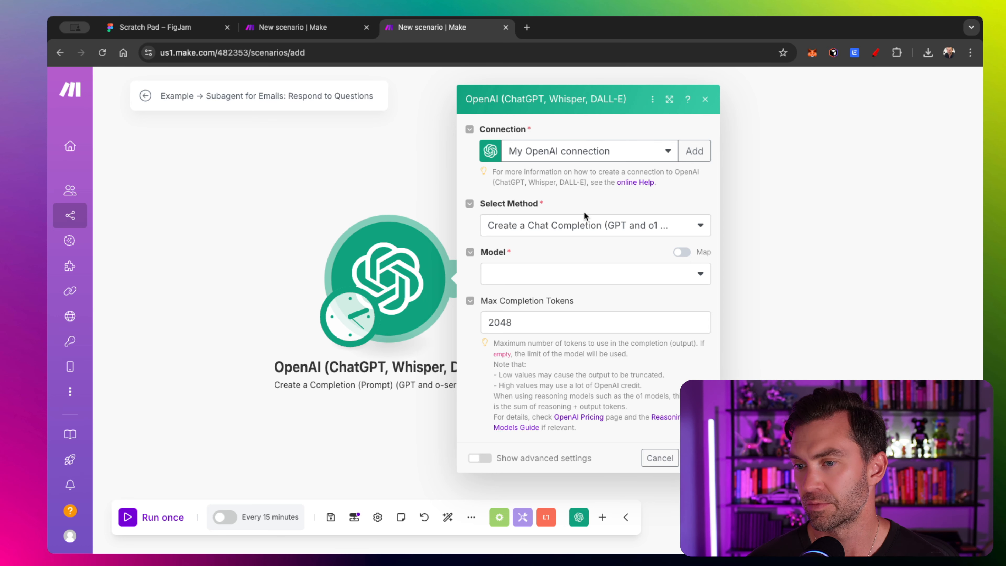
- Pick o3-mini as the OpenAI module's model and scroll through its system and user messages
click(547, 272)
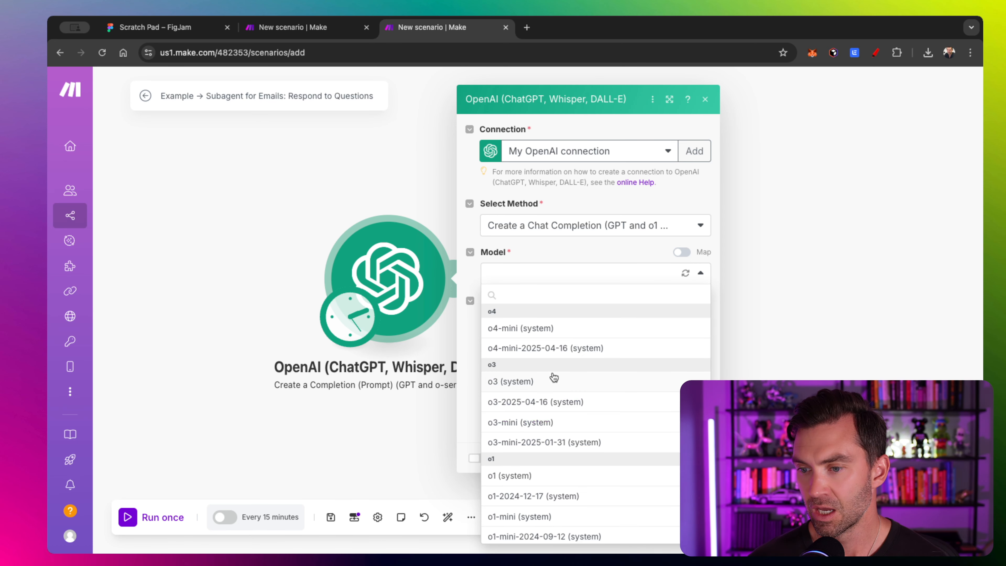
click(535, 422)
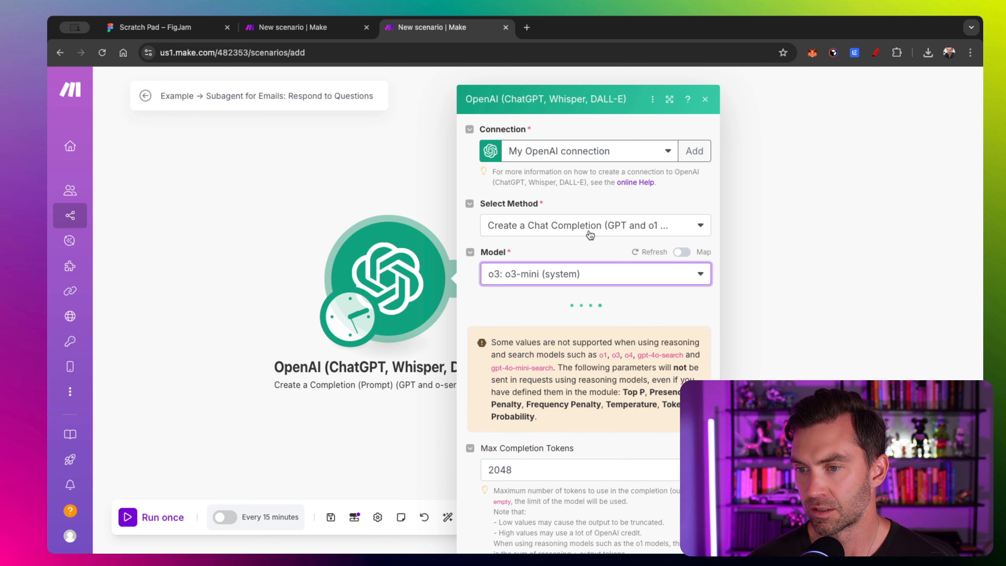
scroll(553, 314, down, 2)
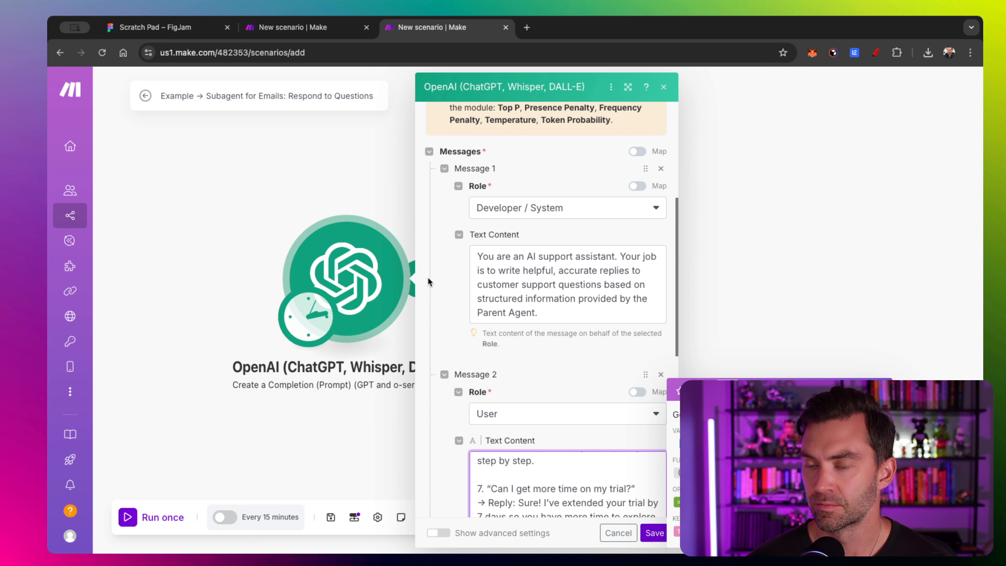
scroll(500, 221, down, 3)
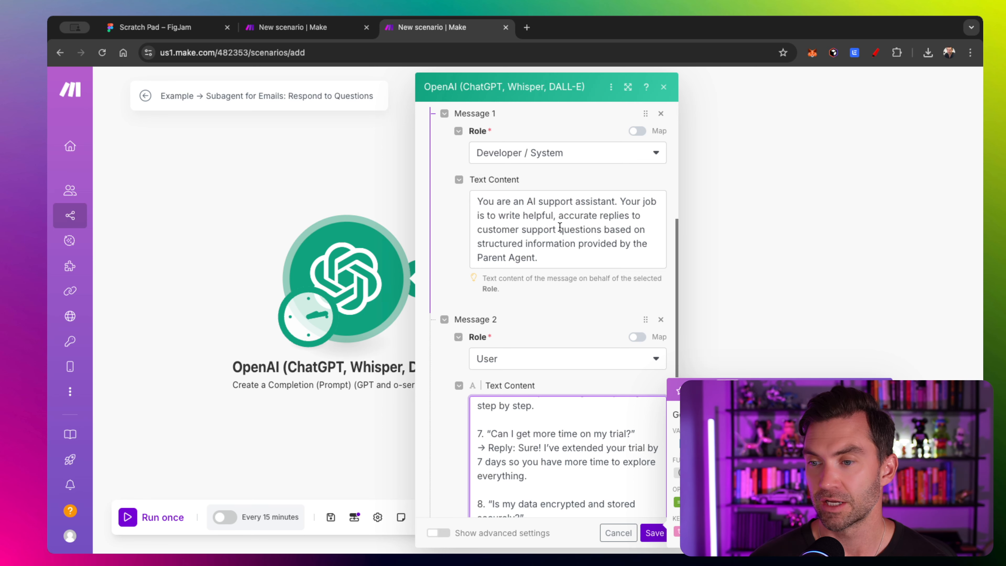
- Scroll the user message to 'Email input:' and delete the old mapped message item after it
scroll(441, 296, down, 5)
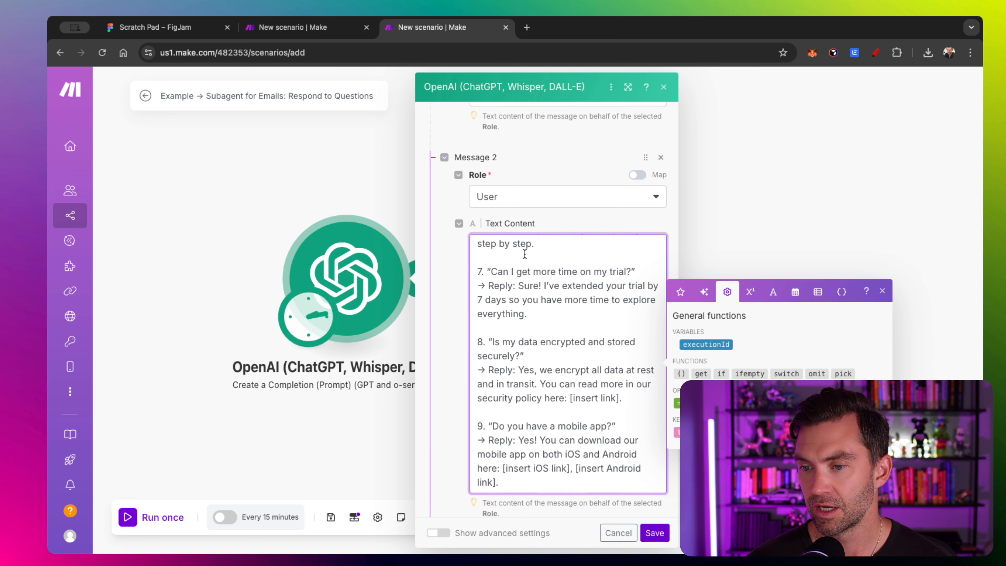
scroll(548, 262, up, 15)
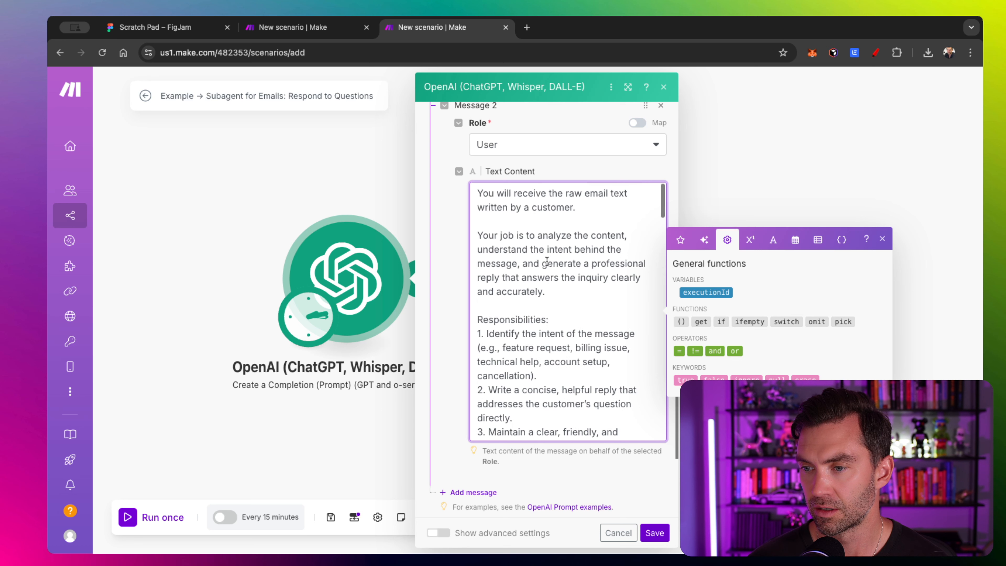
scroll(470, 255, down, 1)
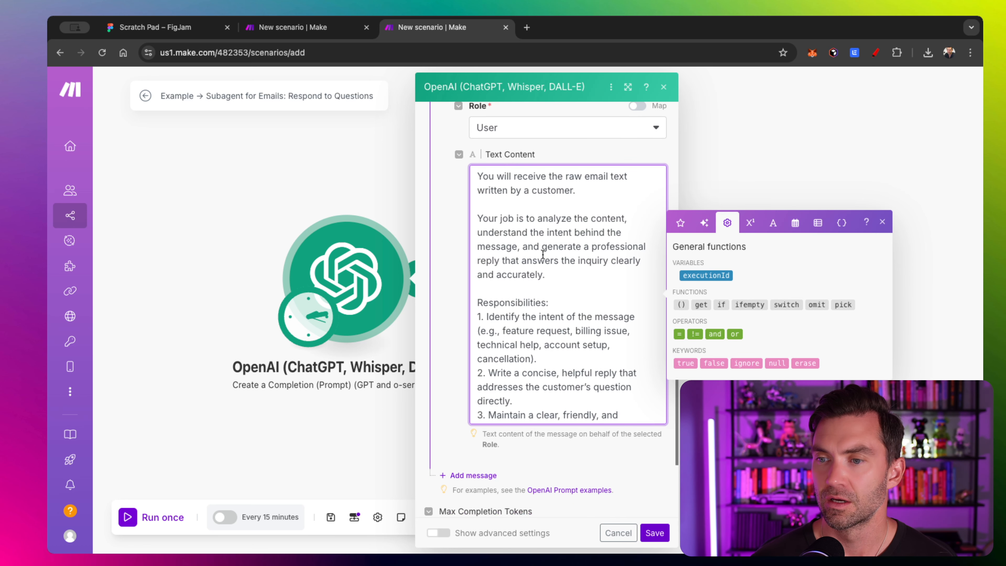
scroll(543, 254, down, 1)
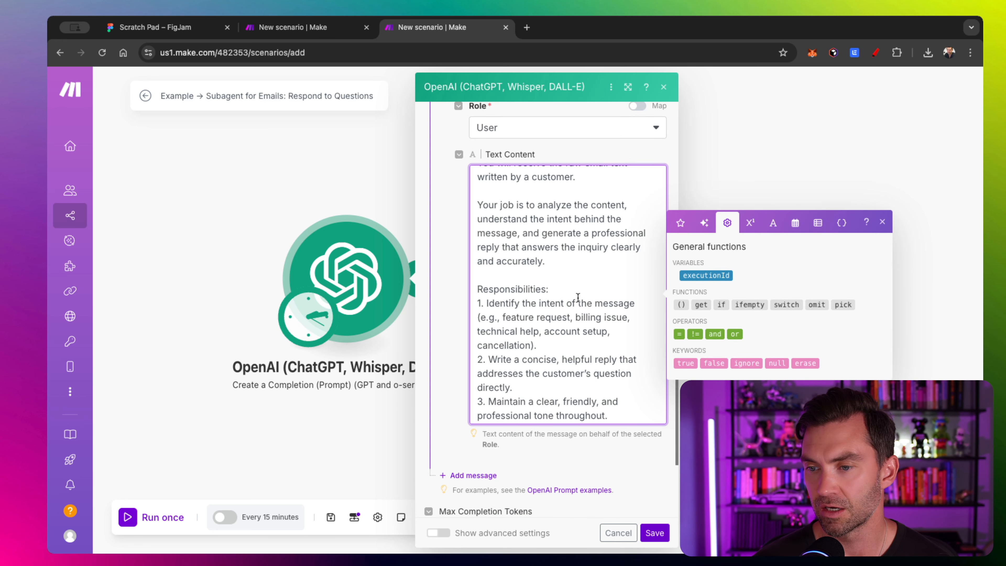
scroll(578, 298, down, 5)
scroll(578, 298, down, 12)
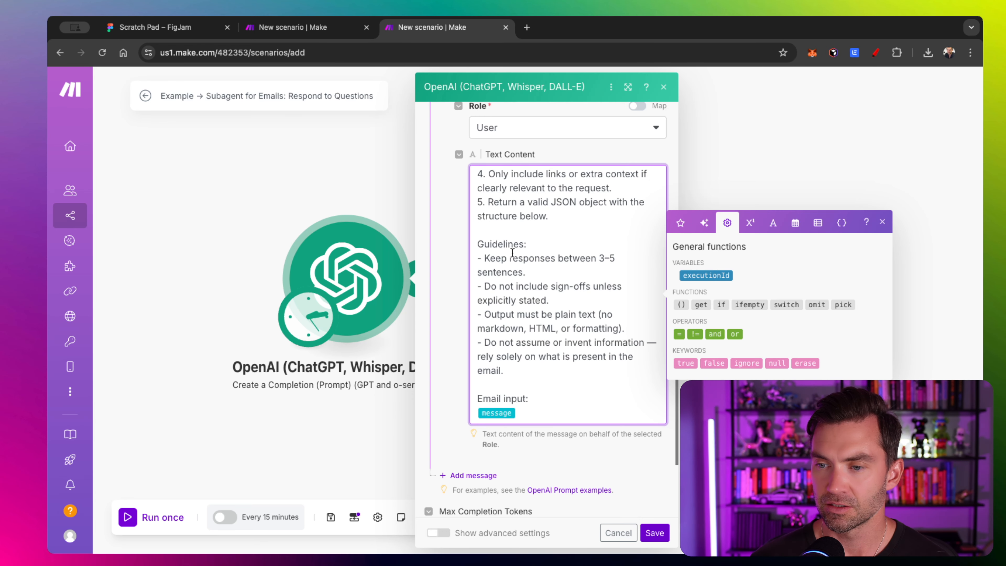
scroll(513, 253, down, 2)
scroll(514, 286, down, 5)
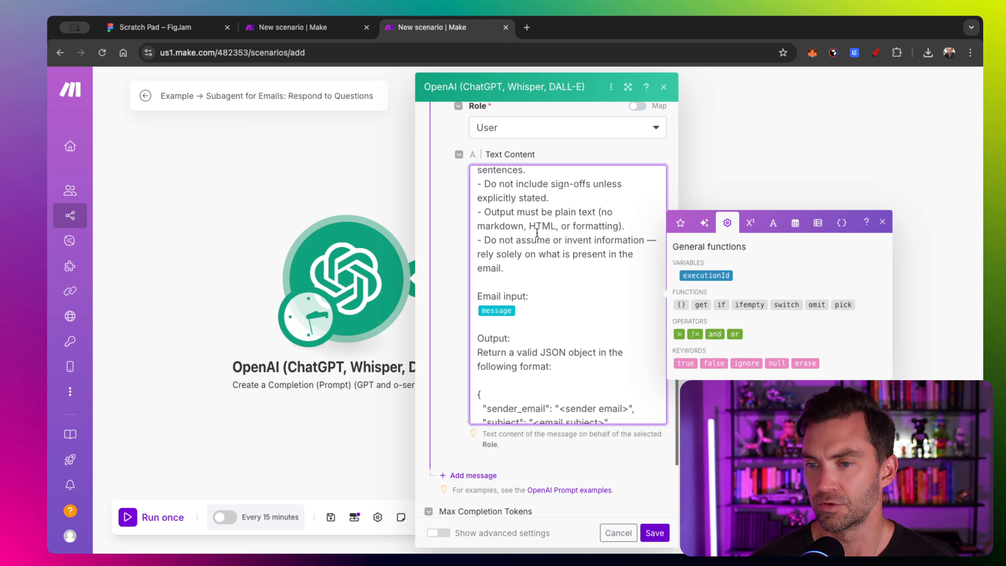
scroll(537, 233, down, 2)
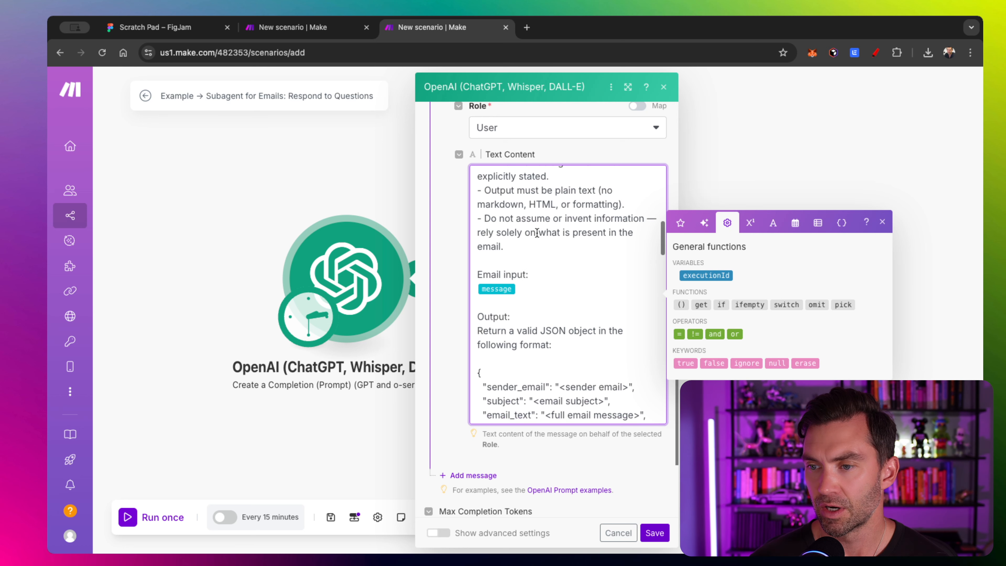
scroll(537, 233, down, 1)
scroll(538, 233, up, 3)
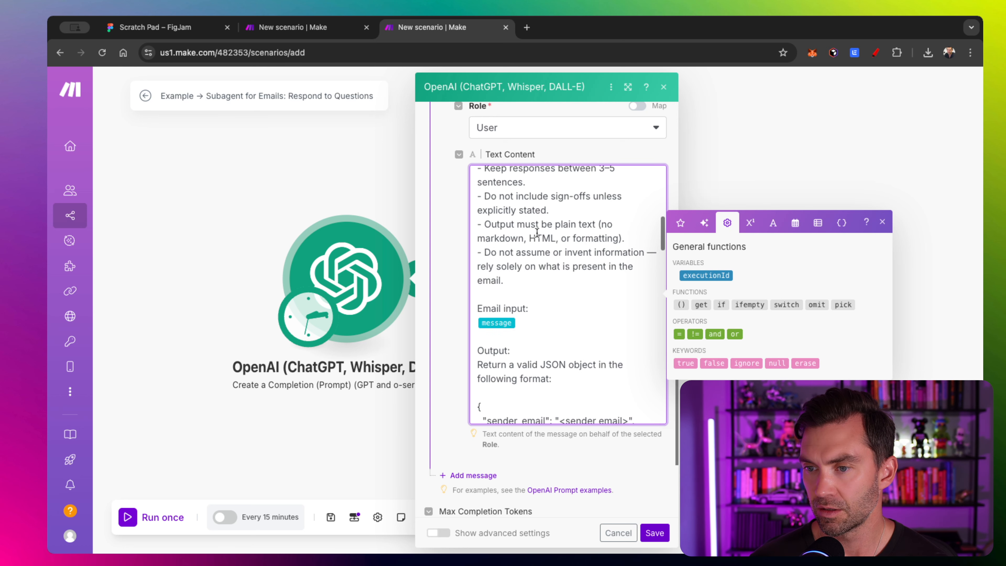
scroll(533, 290, down, 2)
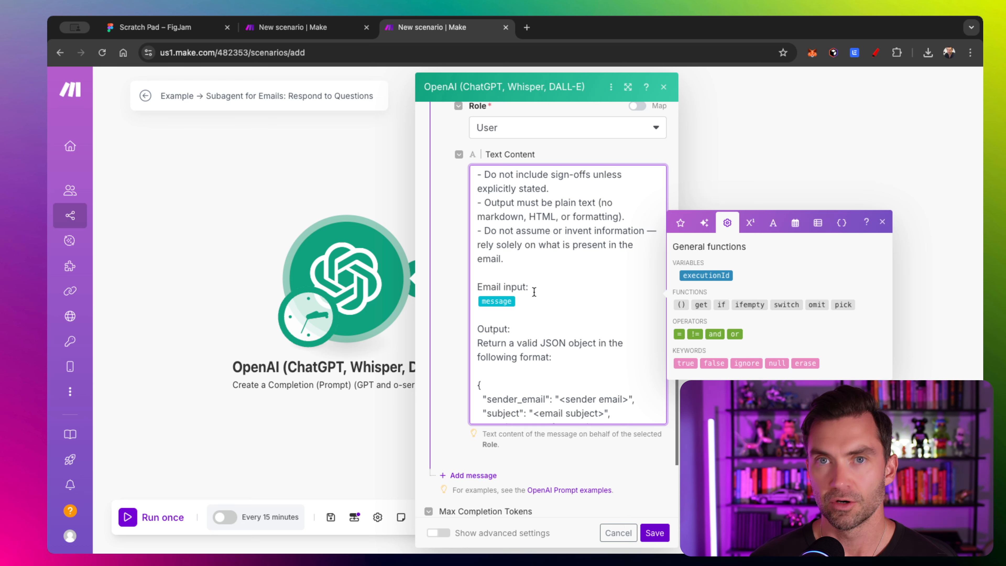
scroll(534, 293, down, 2)
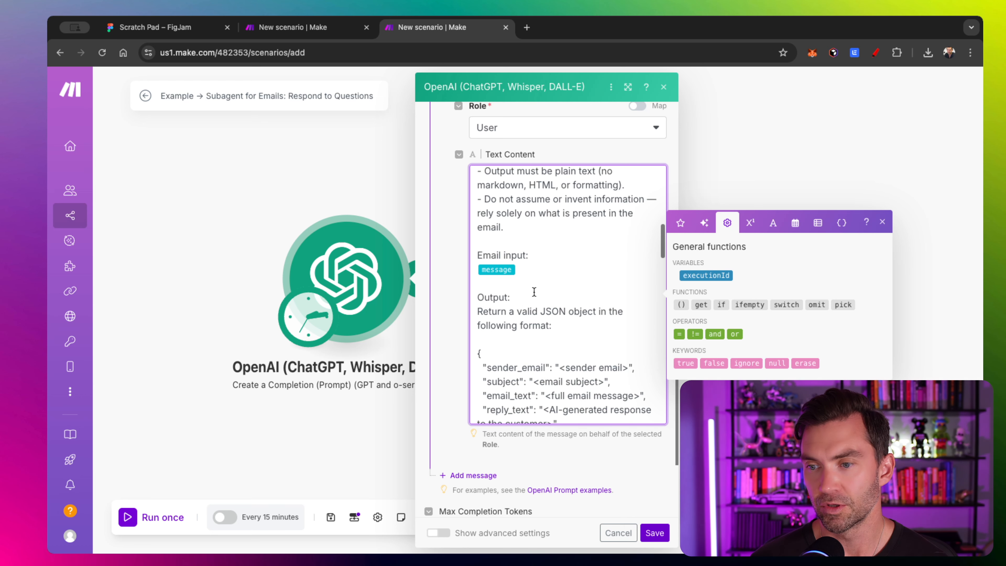
click(533, 265)
key(BackSpace)
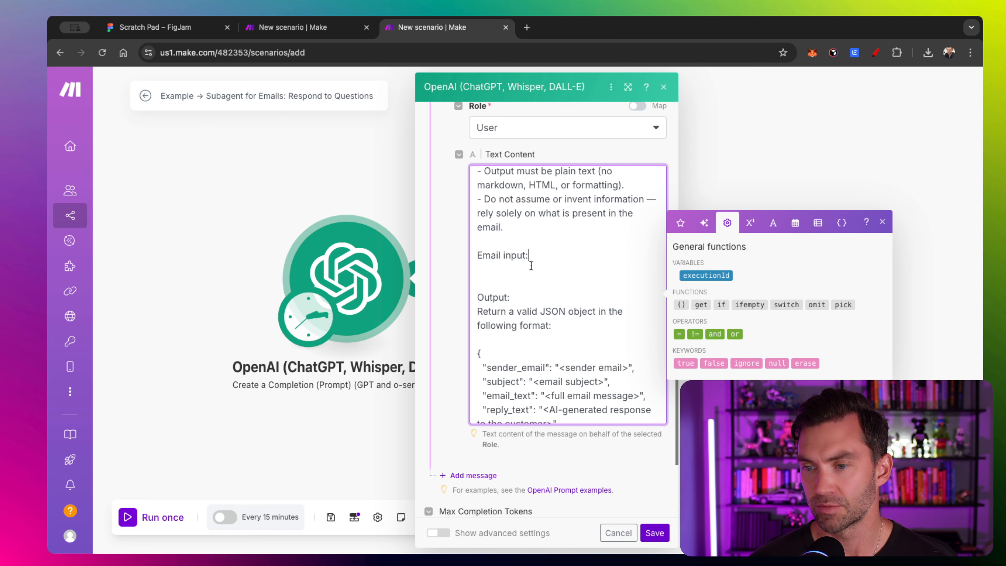
- Map the scenario's 'message' input on a new line under 'Email input:', removing the extra blank line
key(Return)
click(843, 223)
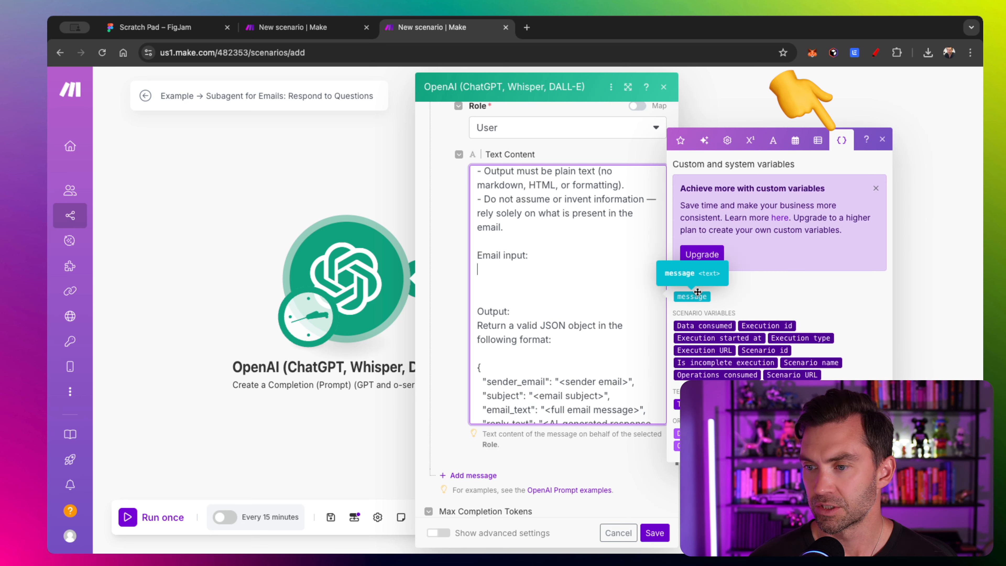
click(543, 273)
click(695, 297)
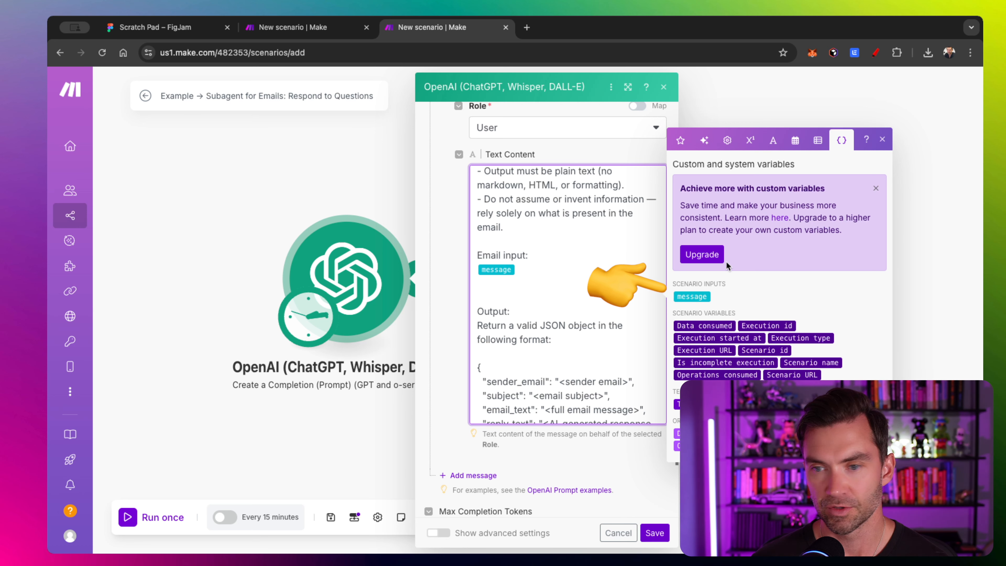
click(883, 140)
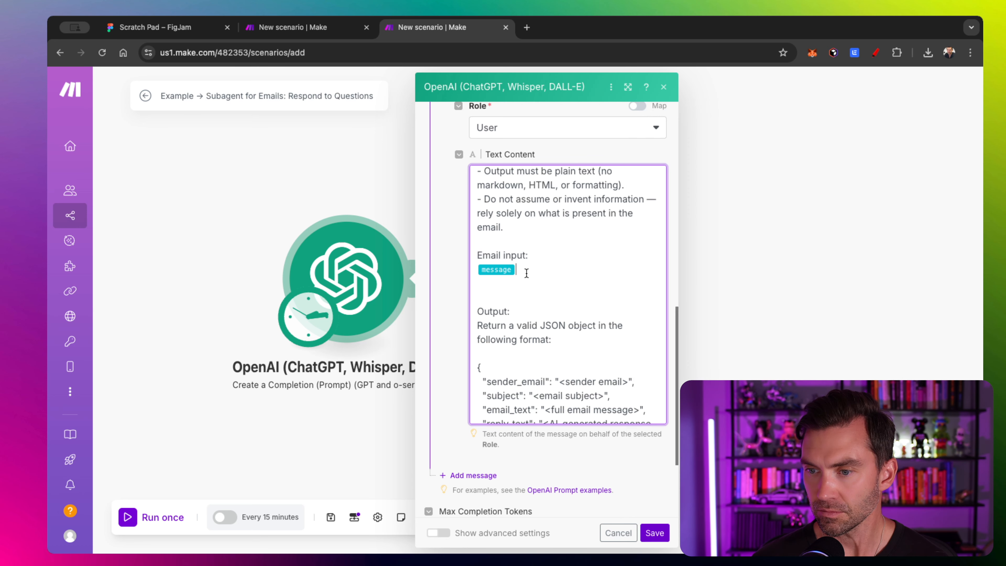
click(513, 284)
key(BackSpace)
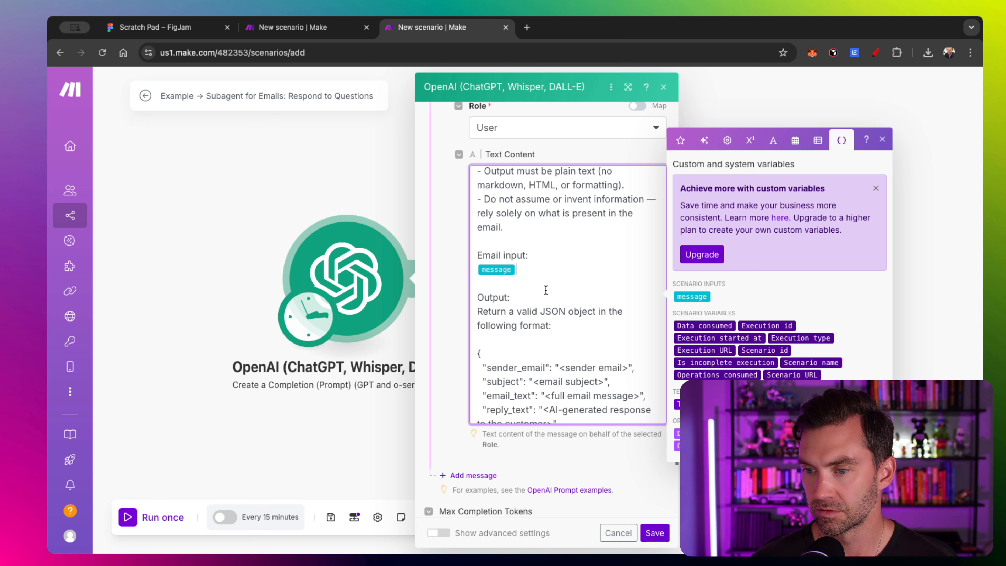
- Review the user prompt's Output: line and JSON format keys such as sender_email, closing the variables helper
double_click(548, 299)
scroll(527, 270, down, 2)
click(525, 258)
scroll(527, 246, down, 3)
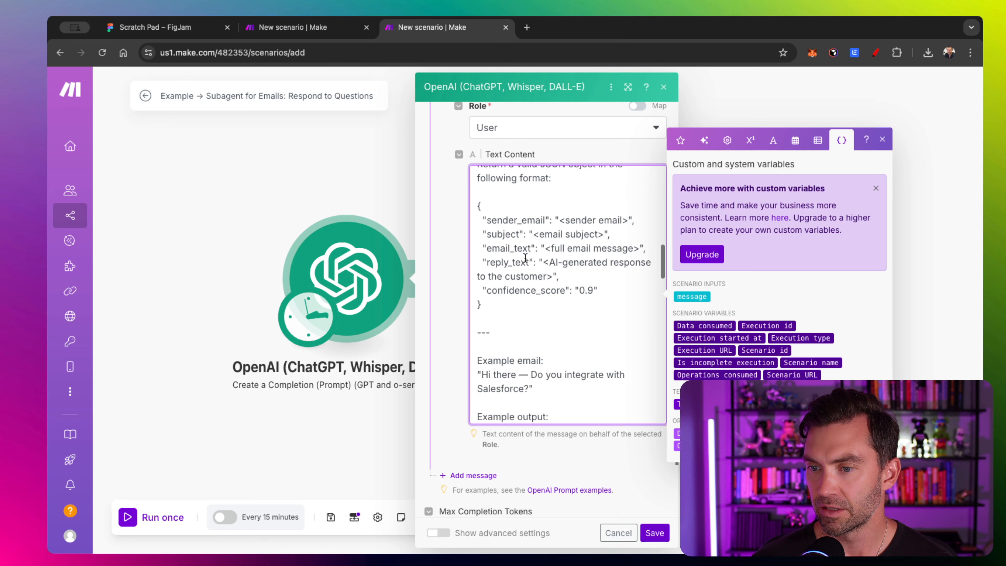
scroll(527, 226, up, 1)
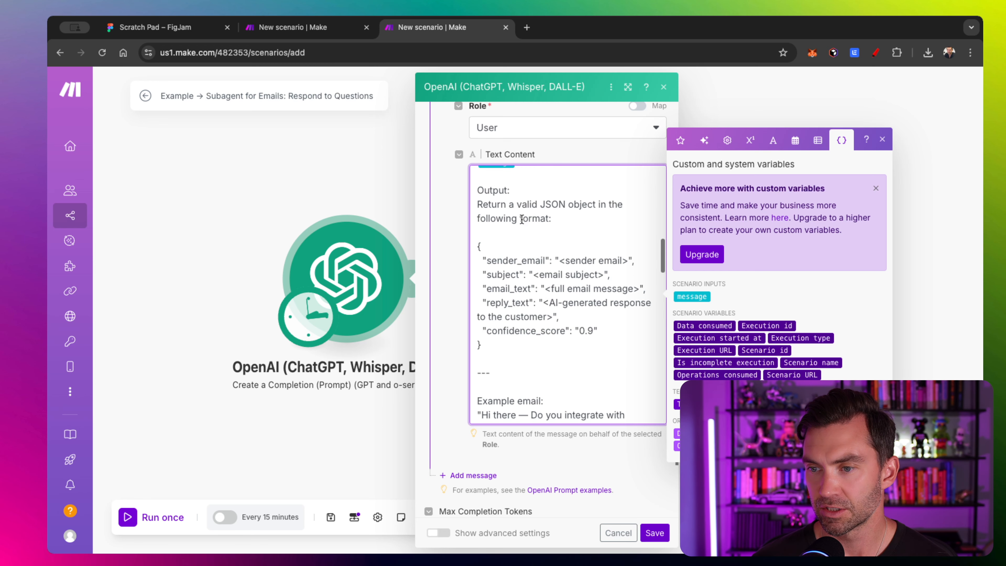
double_click(514, 260)
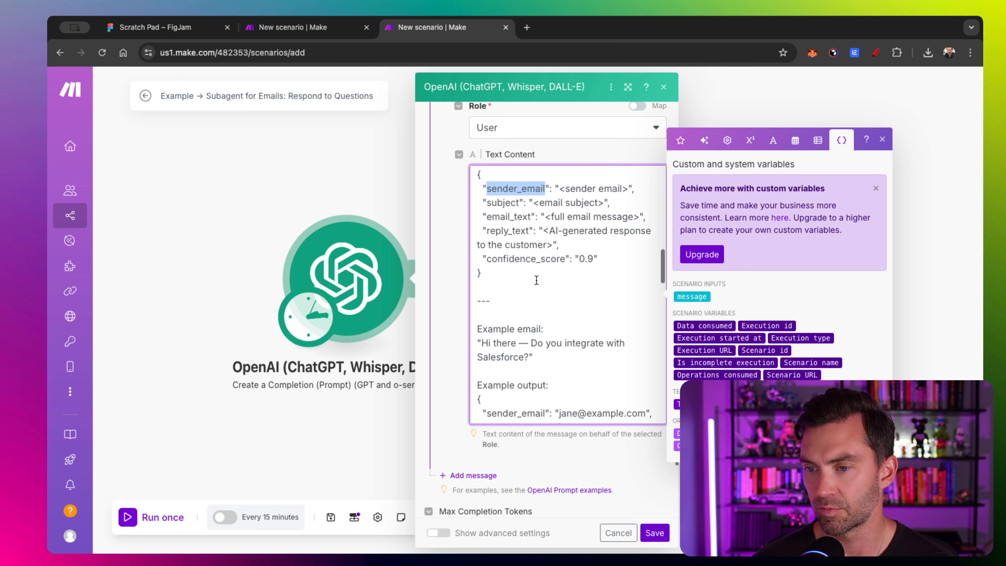
scroll(528, 214, down, 2)
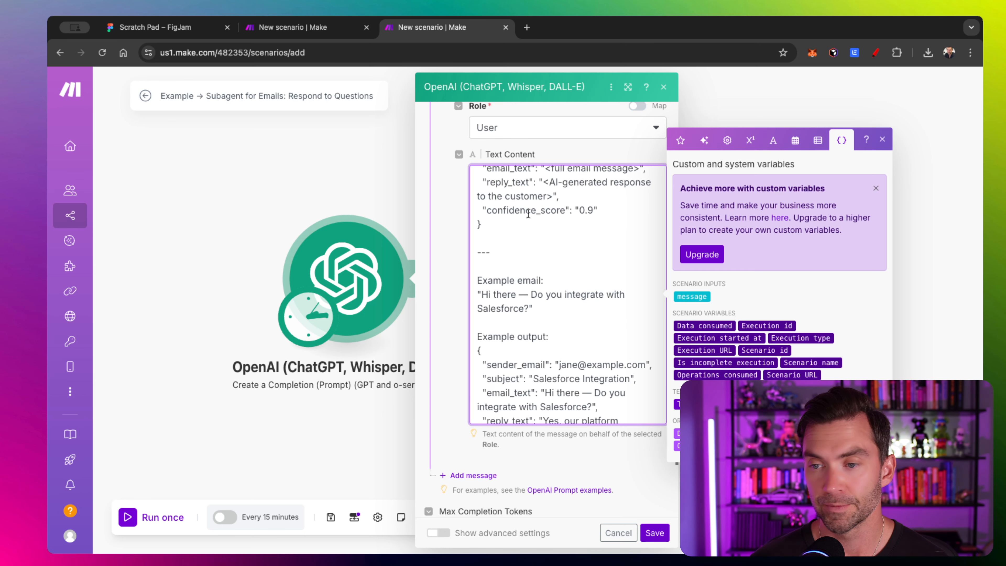
scroll(529, 214, down, 2)
scroll(529, 254, down, 2)
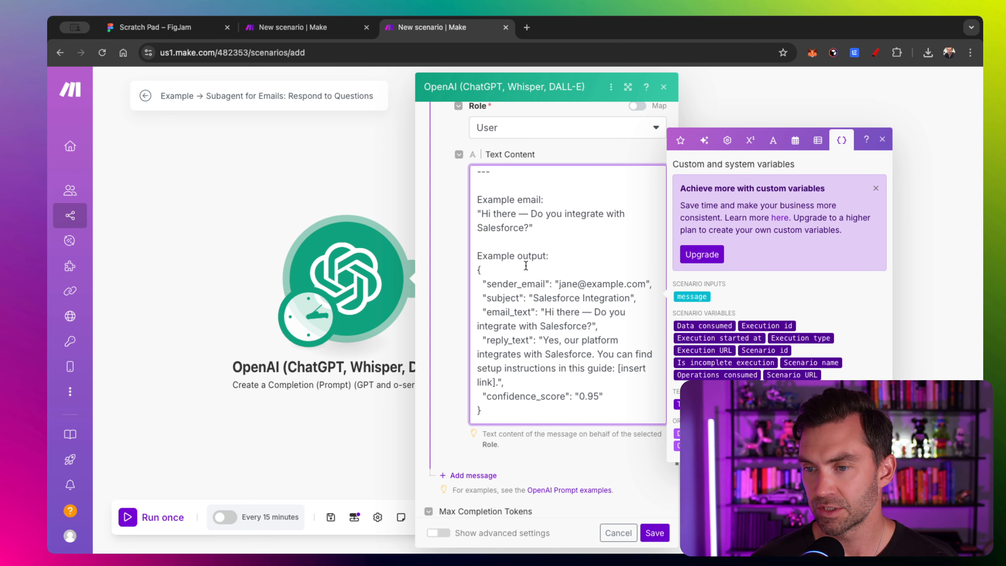
scroll(526, 265, down, 6)
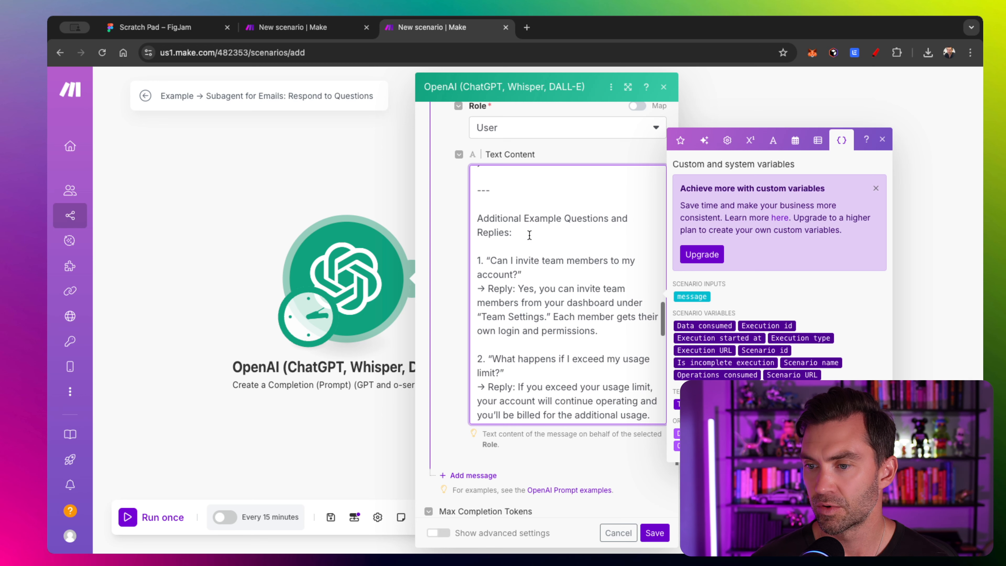
click(883, 139)
scroll(555, 272, down, 1)
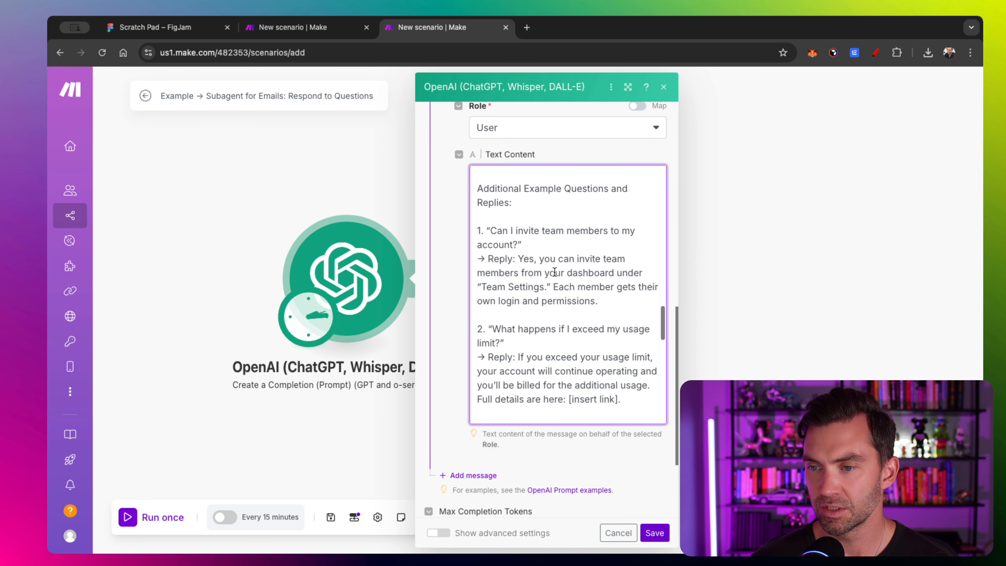
click(510, 177)
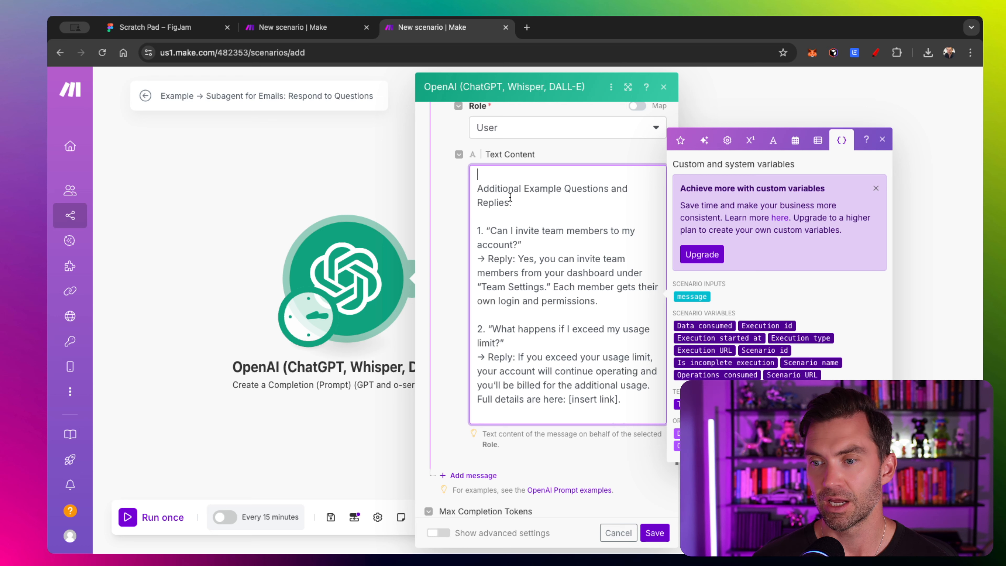
- Turn on advanced settings to reveal the Text response format and 2048 maximum completion tokens
scroll(511, 200, down, 1)
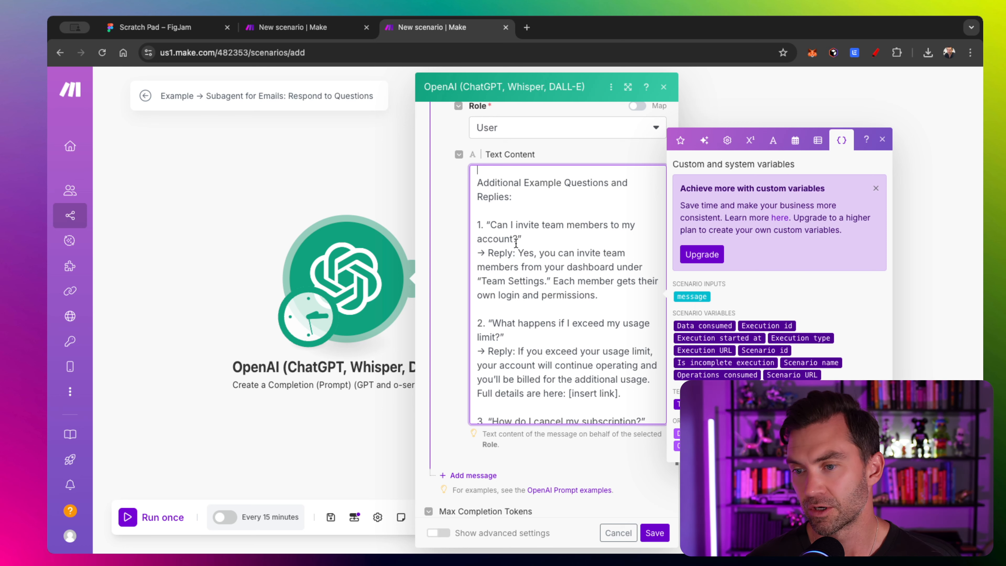
scroll(516, 243, down, 15)
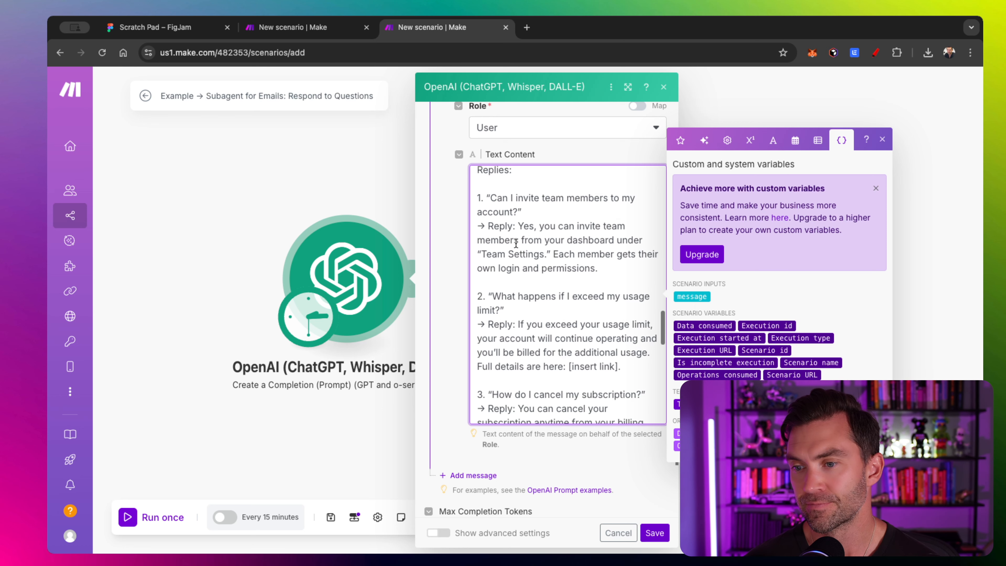
click(437, 533)
scroll(449, 285, down, 4)
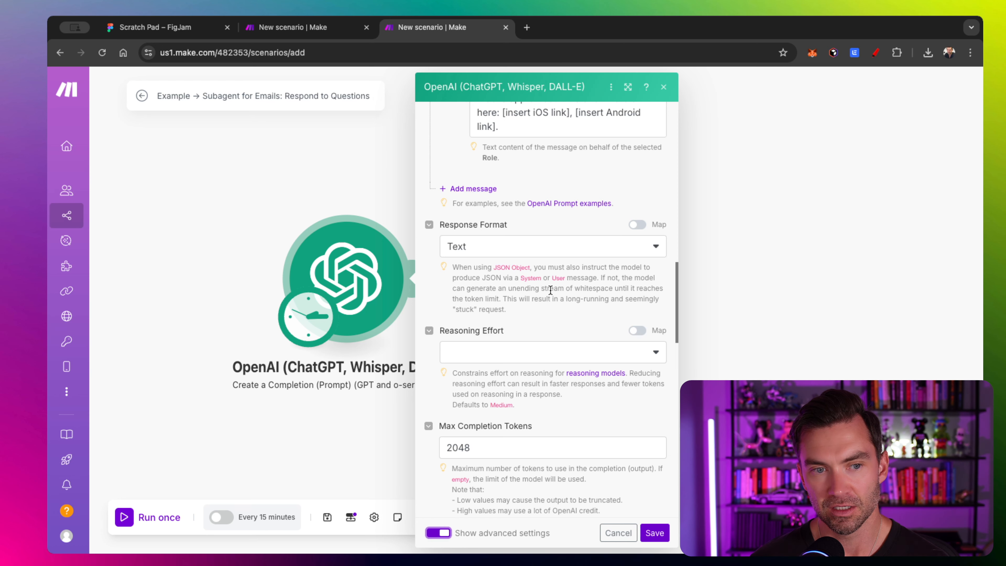
- Set Response Format to JSON Object with Parse JSON Response on, save, and reposition the module
click(510, 249)
click(483, 306)
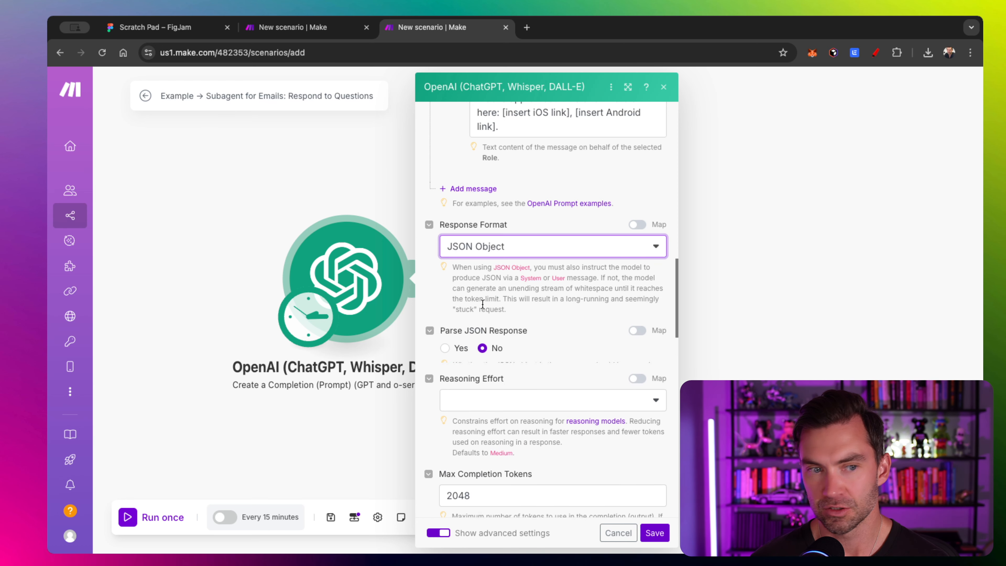
click(445, 348)
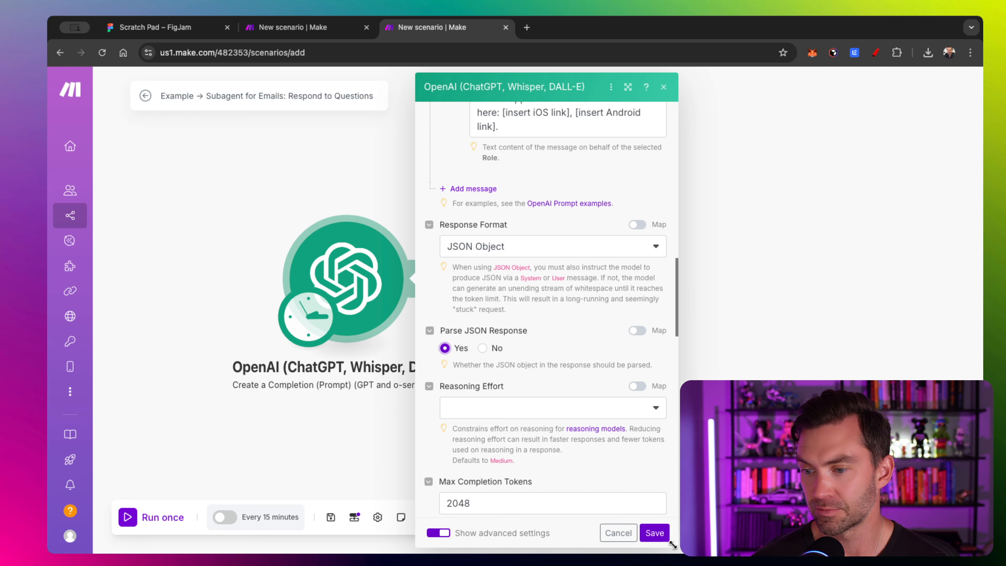
click(655, 533)
drag(522, 212, 435, 195)
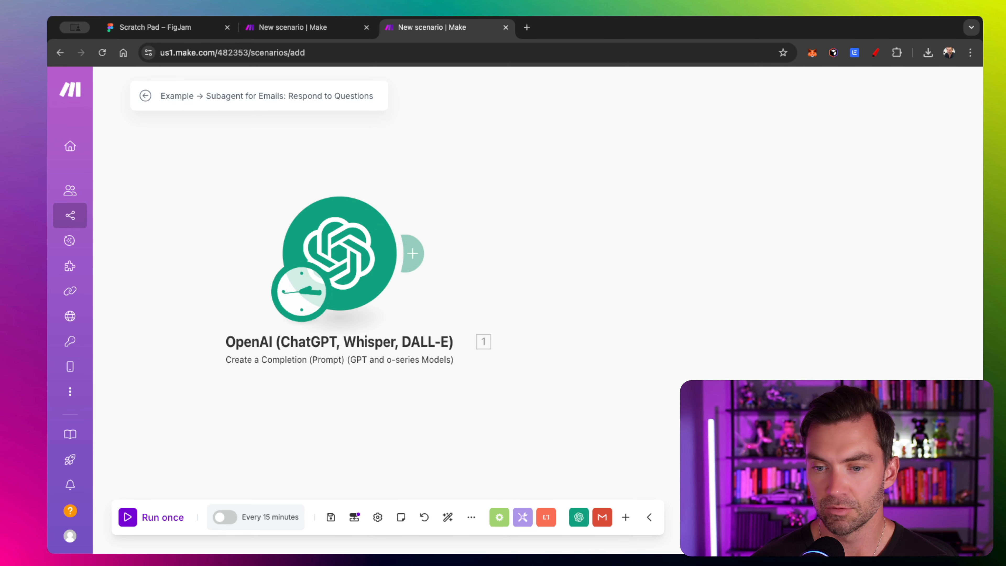
- Switch the scenario's schedule to On demand, save it, and leave the scenario inactive
click(310, 306)
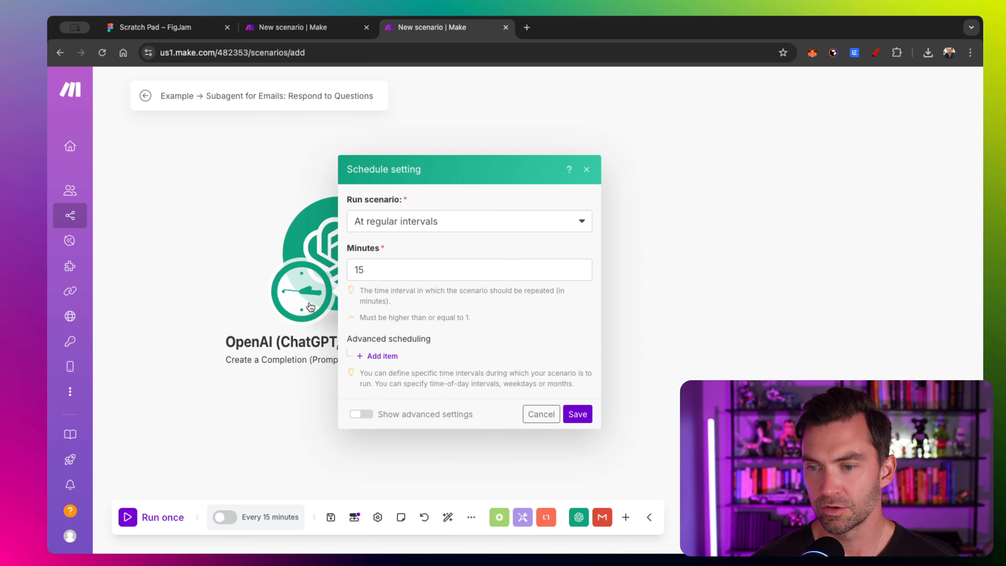
click(416, 220)
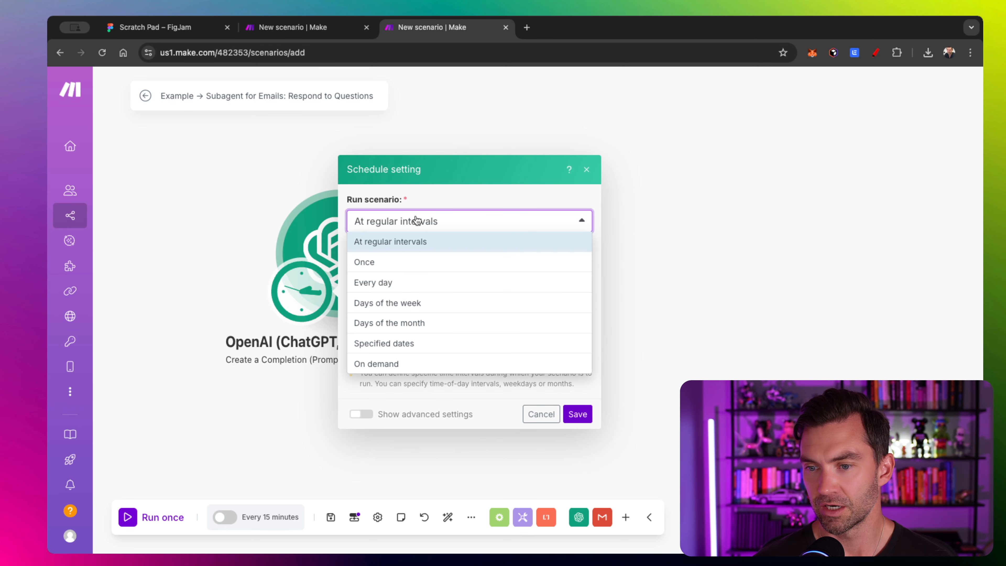
click(429, 366)
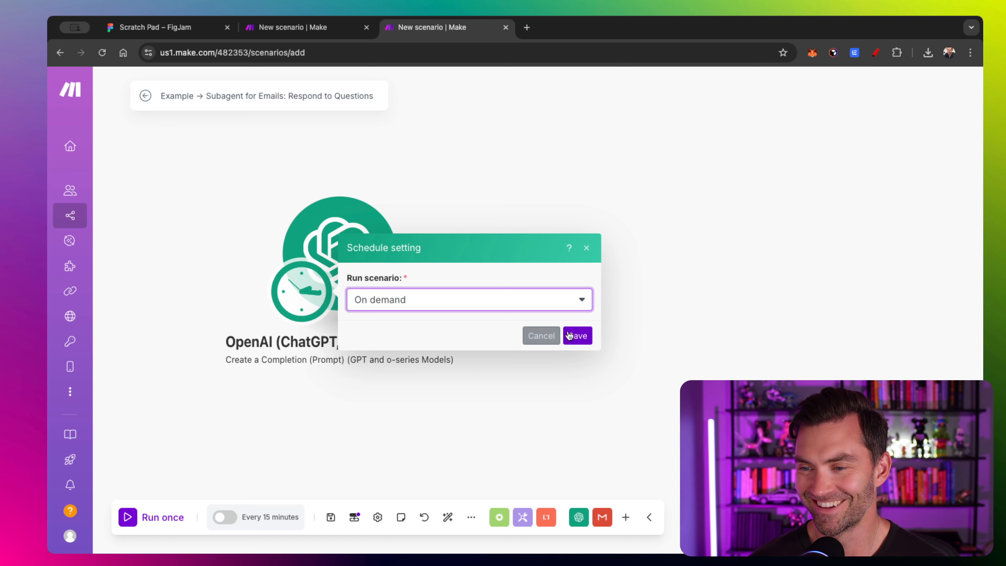
click(578, 335)
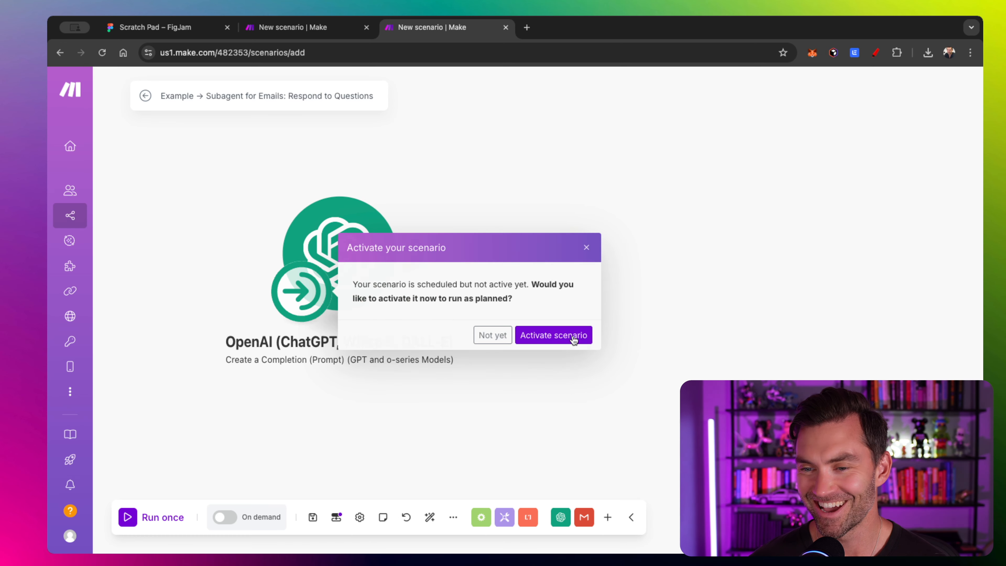
click(500, 340)
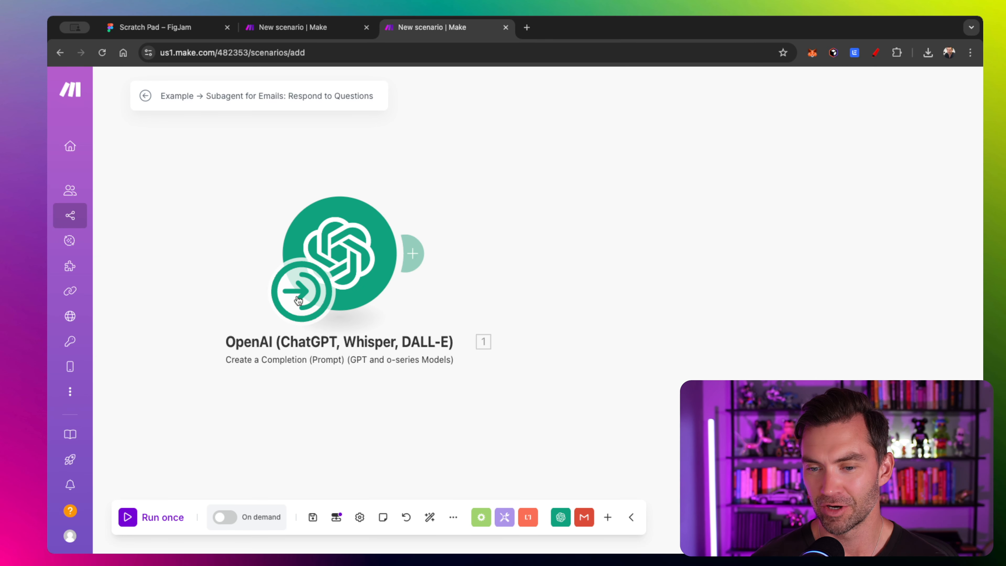
- Run once with a sample email asking 'Do you connect to Salesforce?', entering the sender's name in the message
click(137, 517)
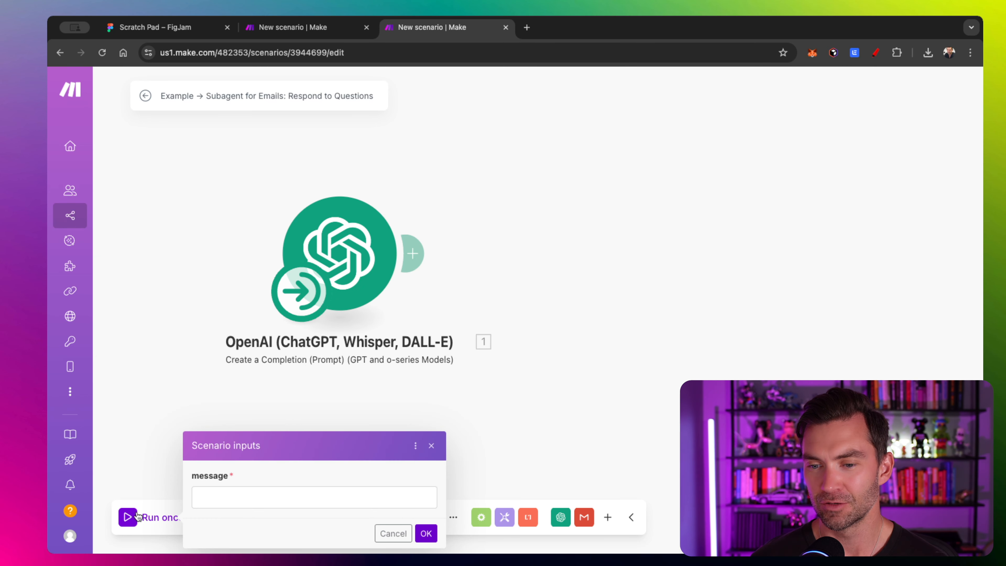
click(245, 496)
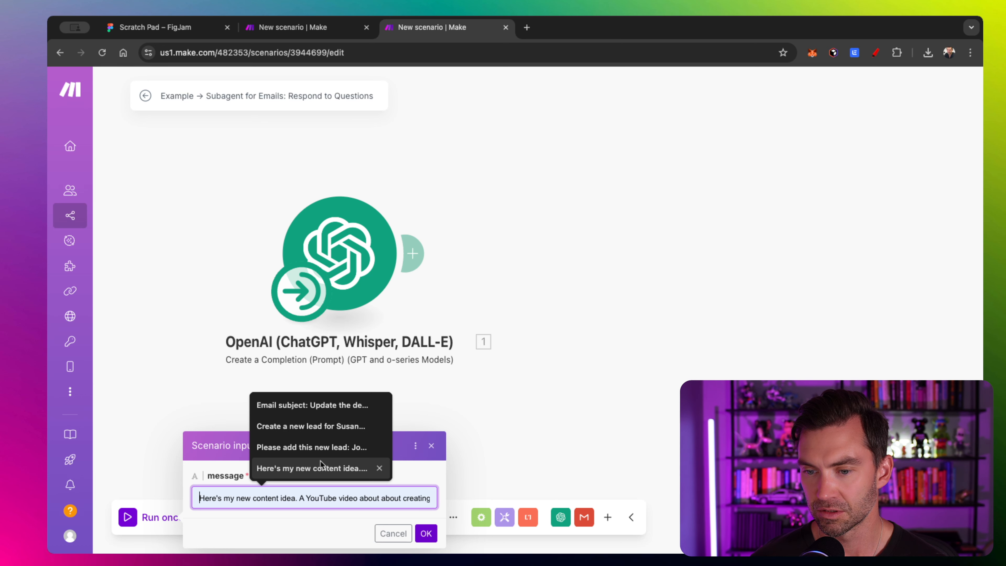
click(370, 502)
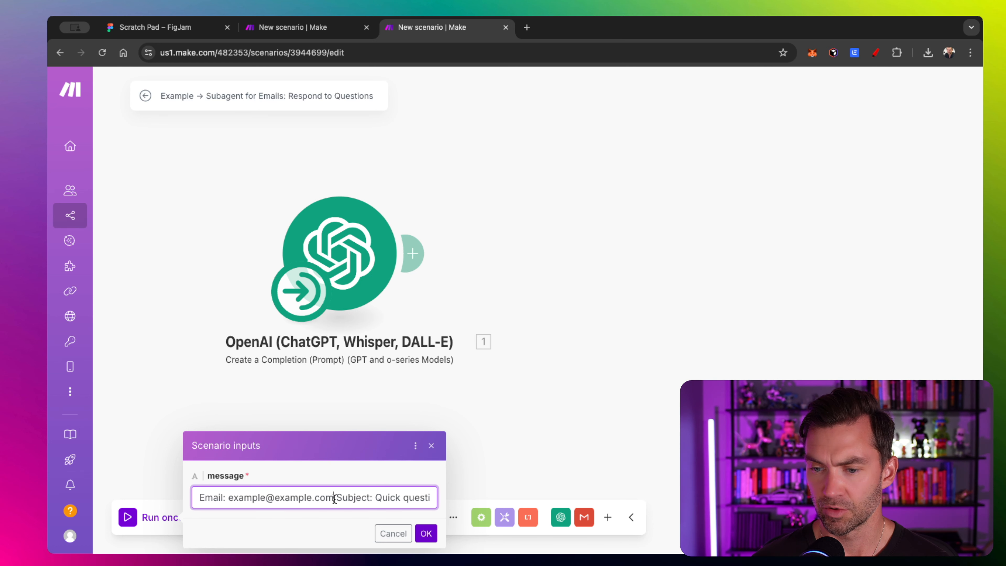
text(Name: )
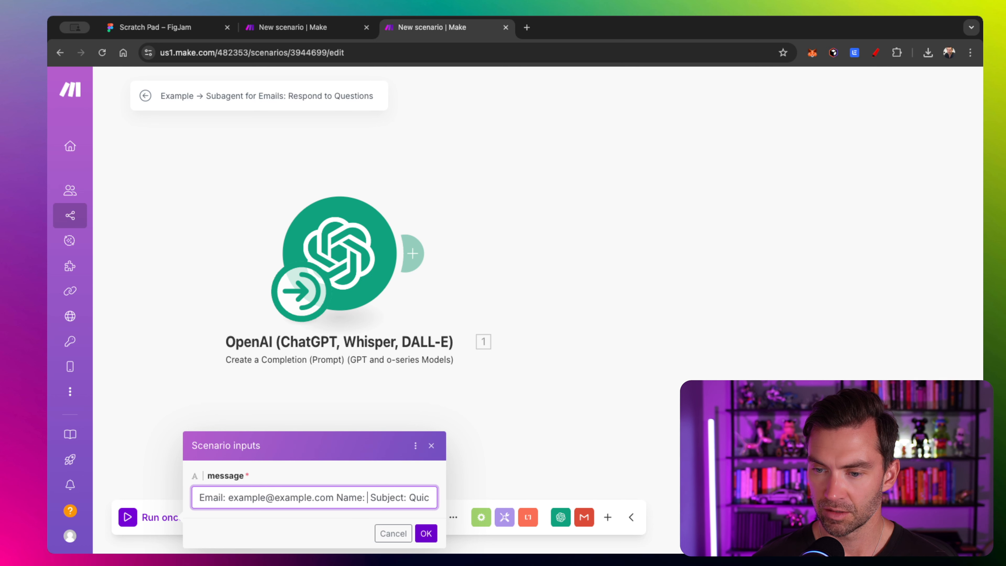
text(John Doe)
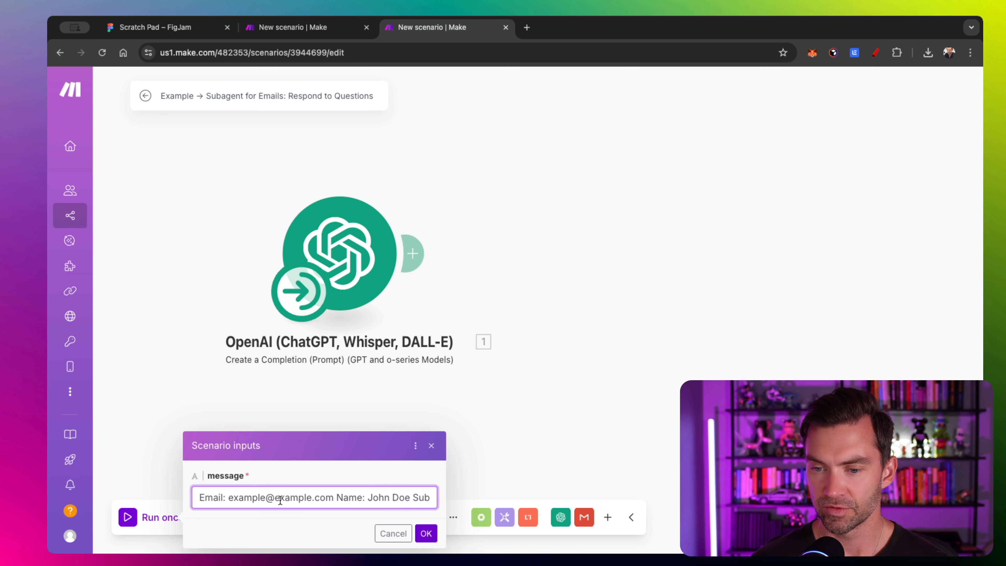
scroll(222, 494, right, 2)
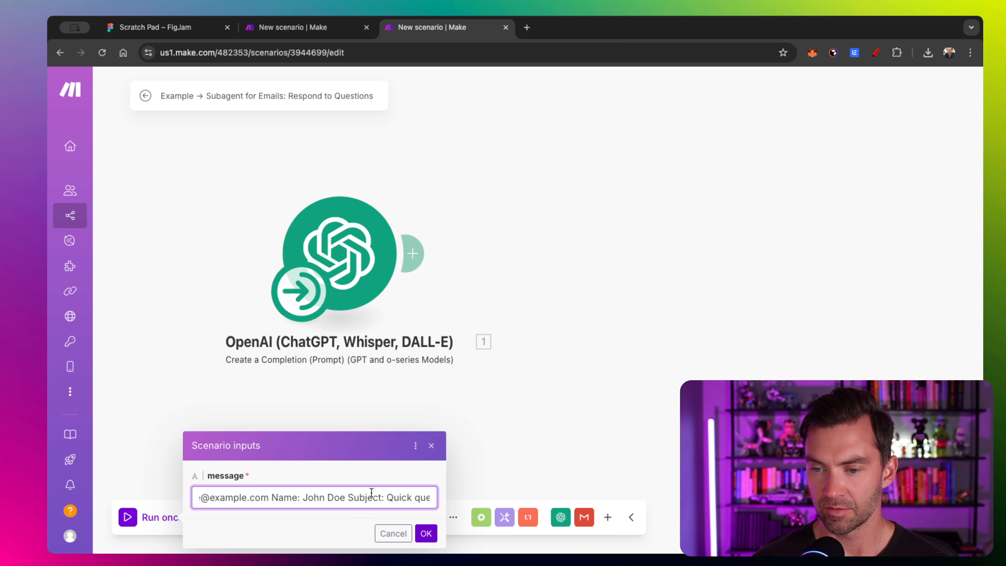
scroll(371, 492, right, 4)
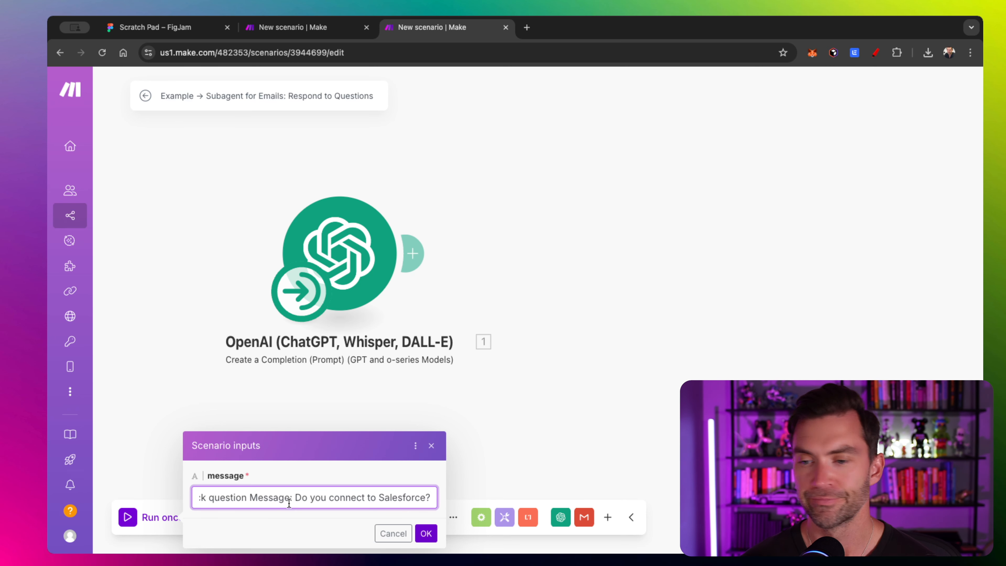
click(426, 533)
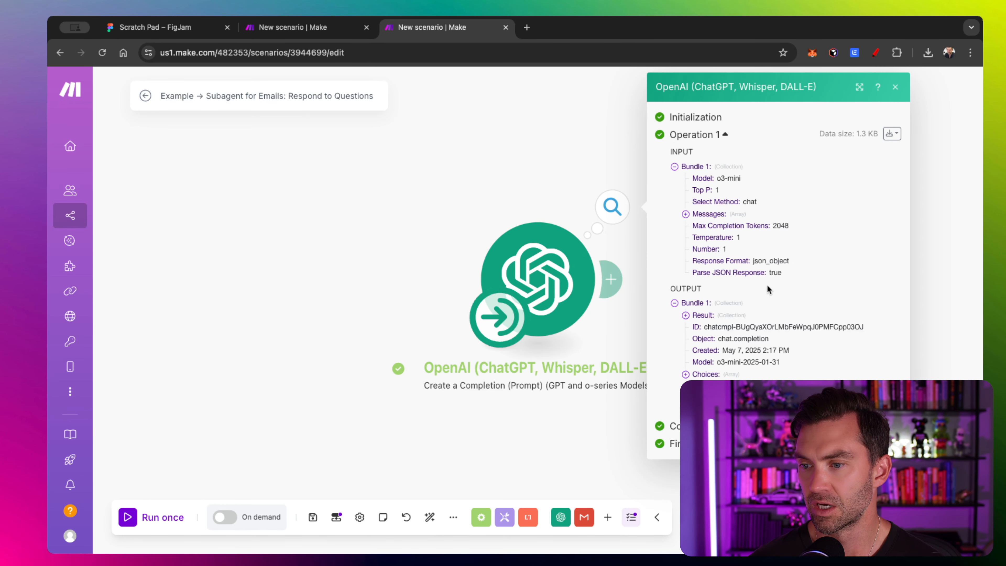
- Expand the OpenAI result to check sender_email, subject, email_text and reply_text, then pan the canvas left
click(686, 316)
scroll(698, 309, down, 1)
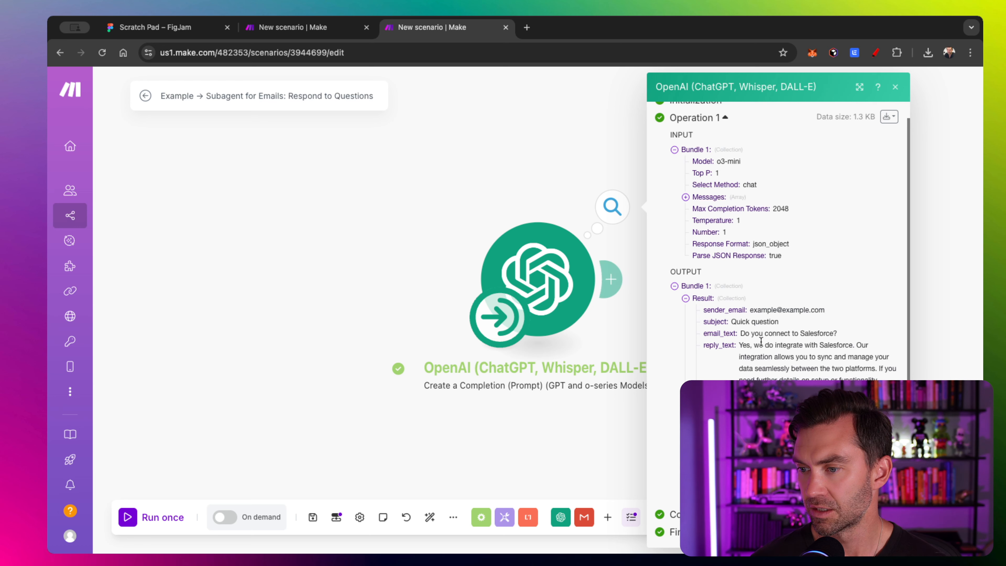
drag(476, 191, 184, 193)
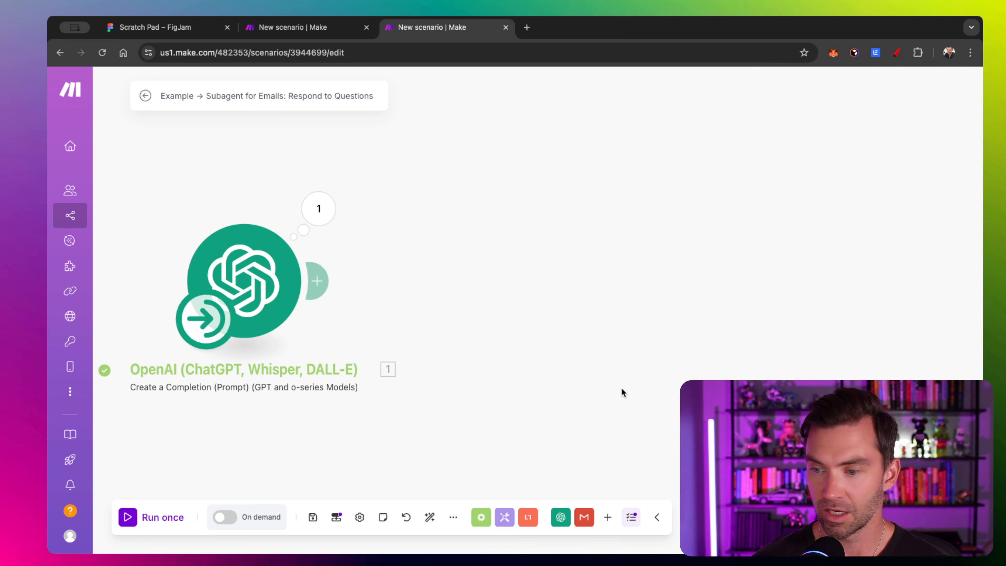
- Add a Gmail 'Send an Email' module after the OpenAI module
click(584, 523)
scroll(601, 430, down, 4)
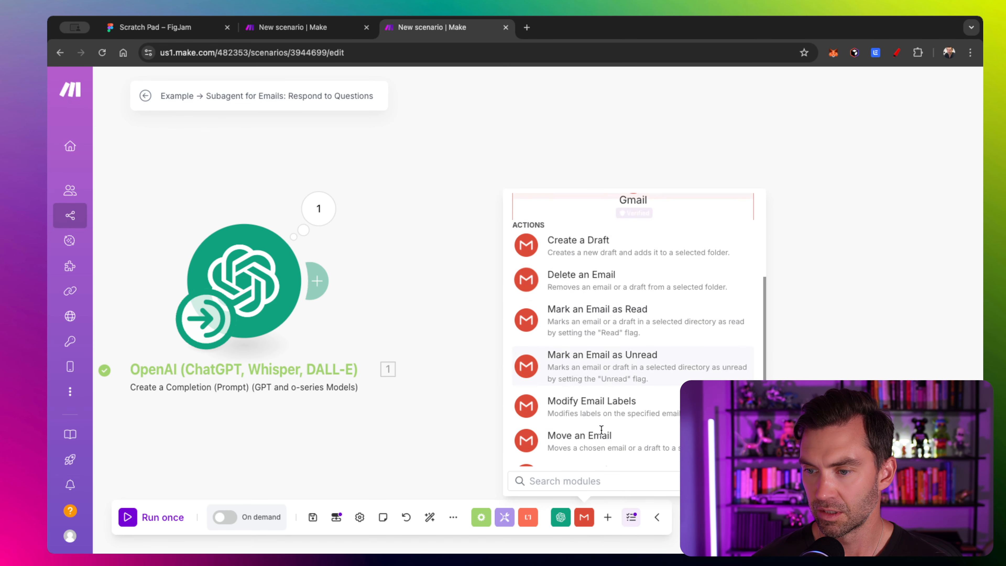
scroll(602, 430, down, 2)
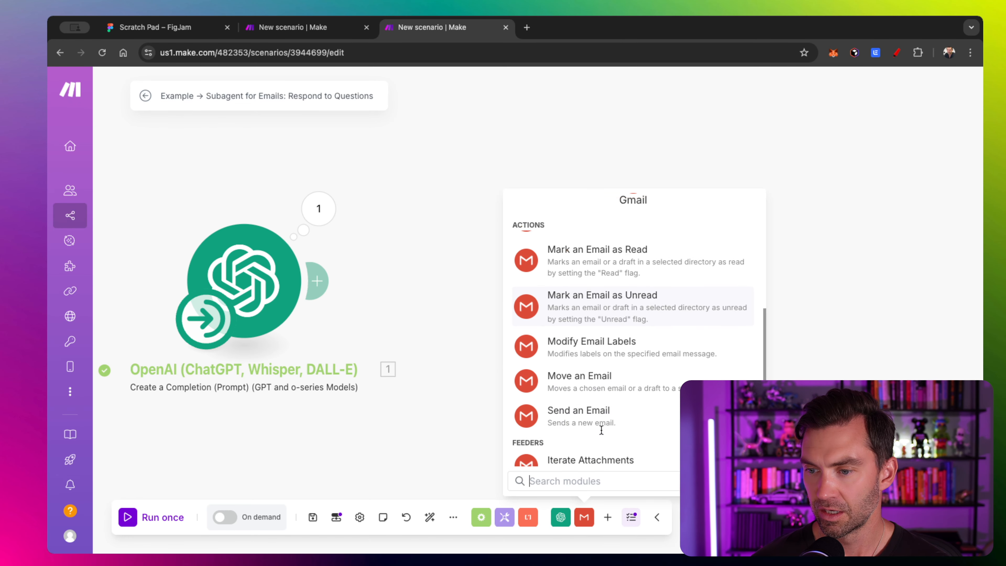
click(582, 417)
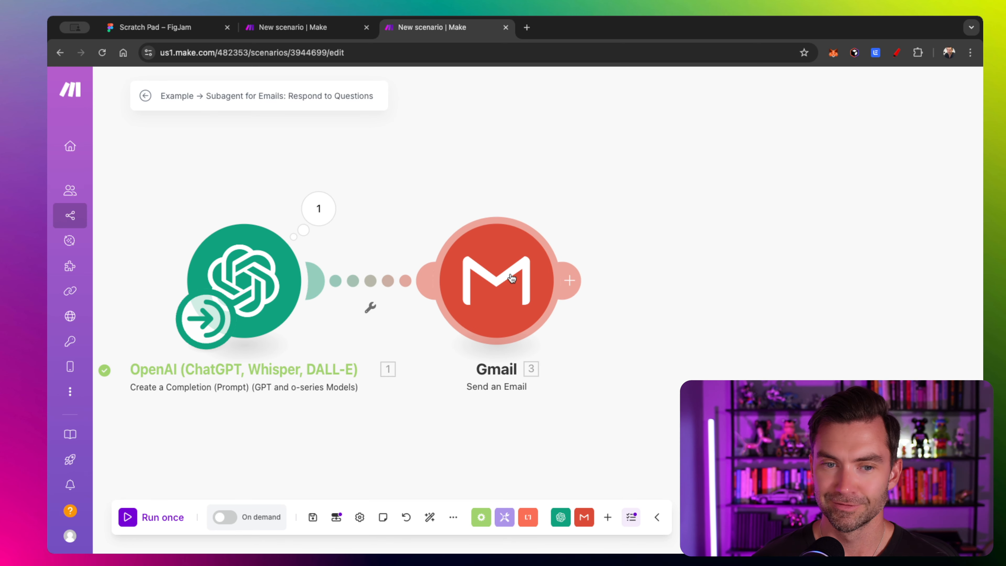
click(512, 279)
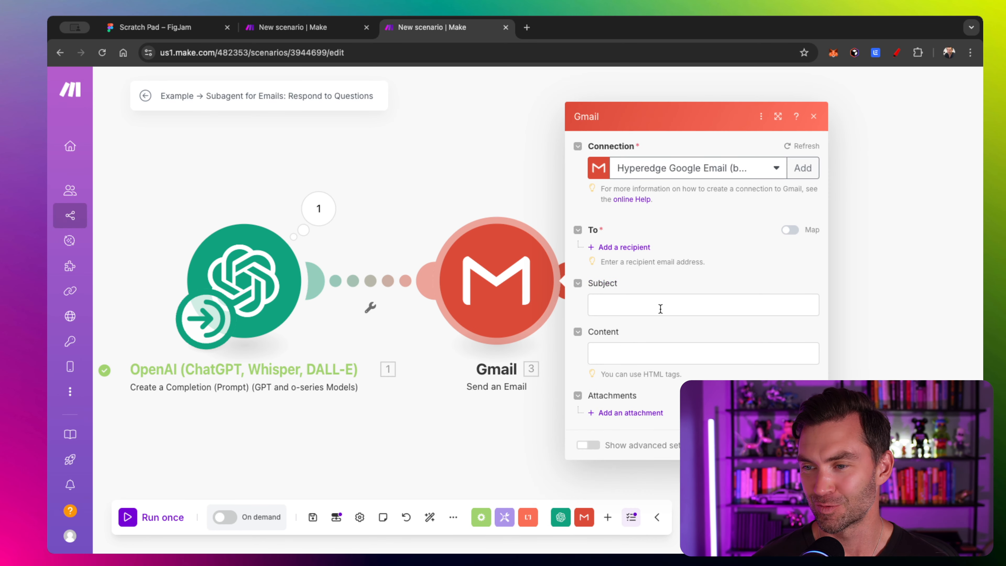
- Map To to the result's sender_email, Subject to the result's subject, and Content to reply_text
click(635, 243)
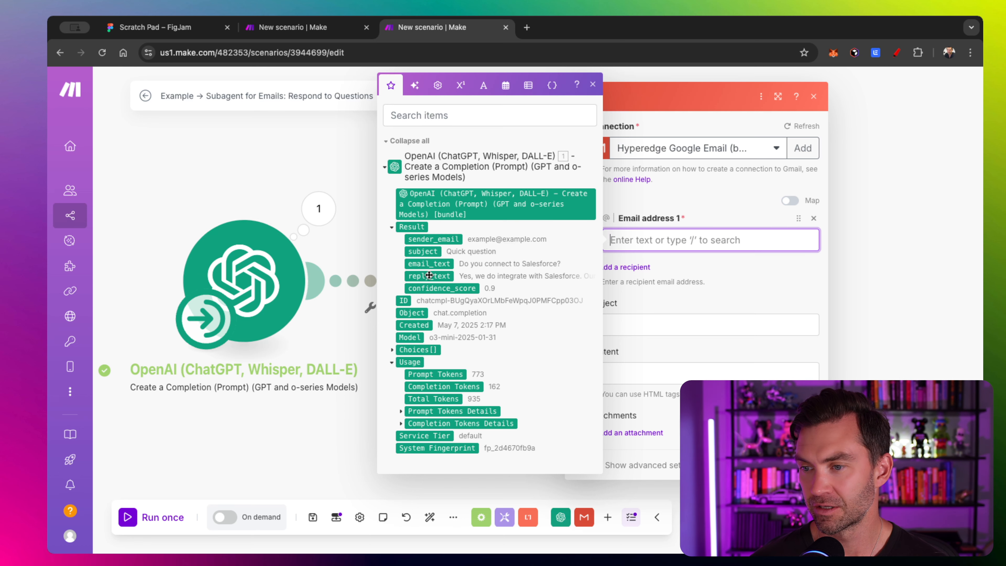
click(434, 239)
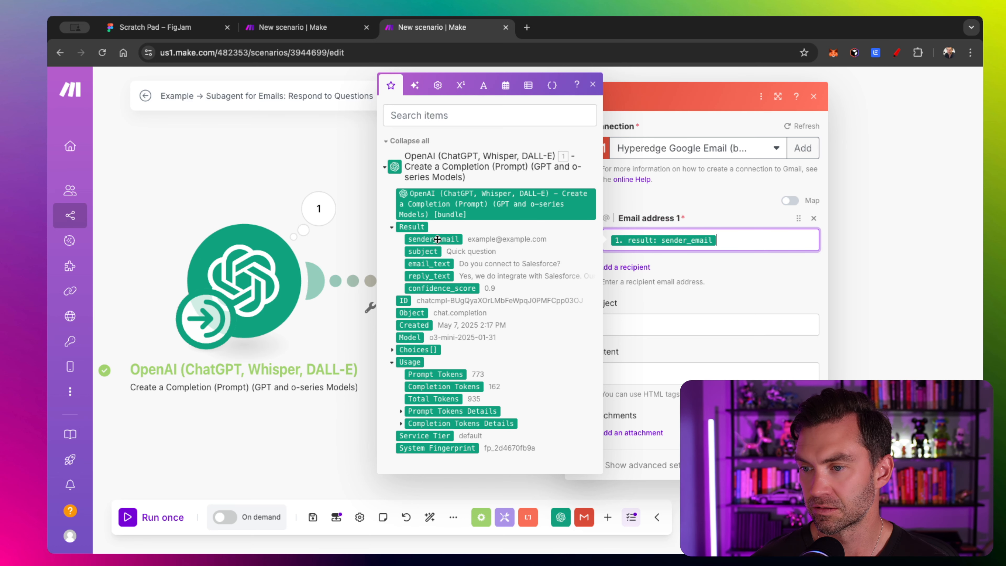
click(664, 321)
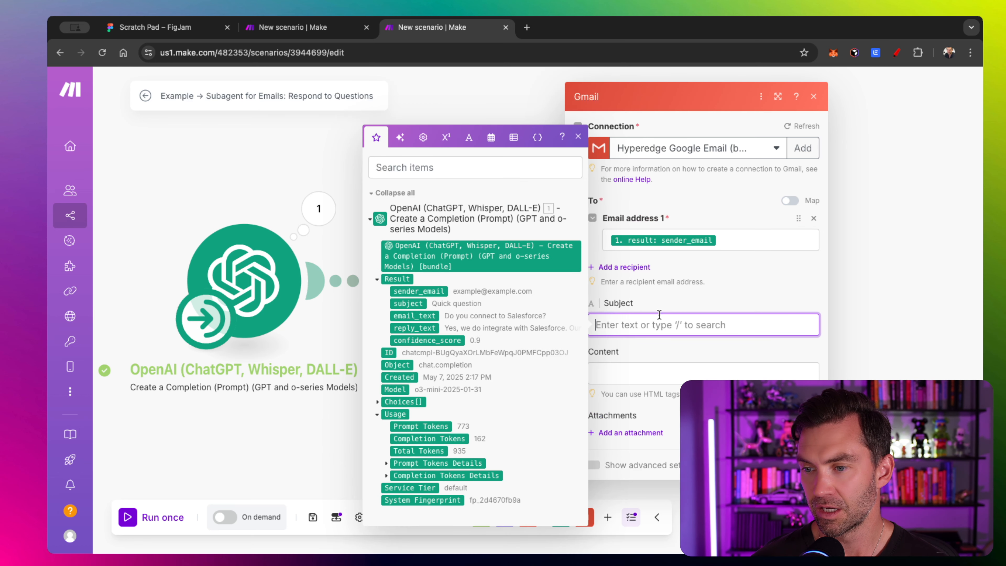
click(414, 304)
click(650, 370)
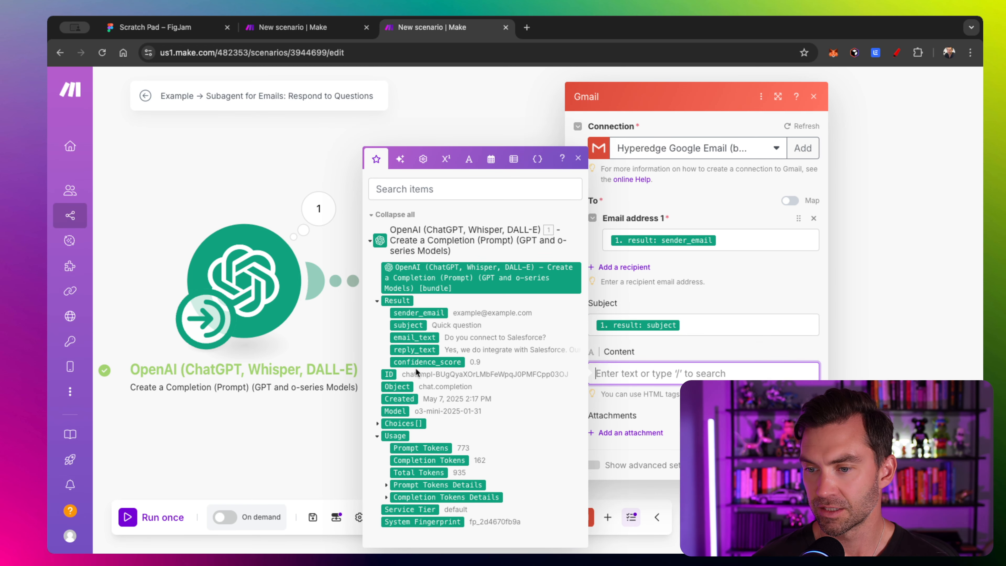
click(415, 351)
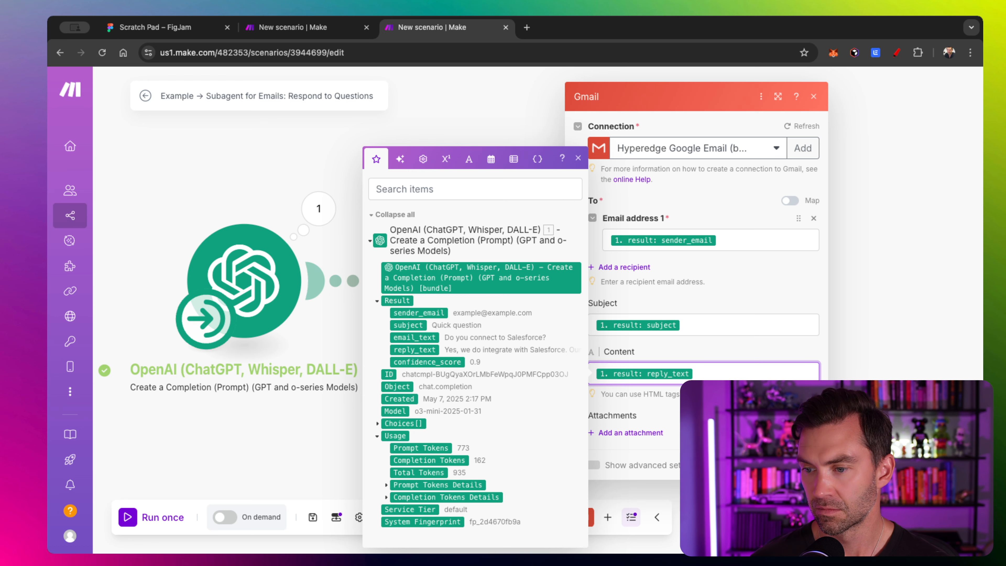
click(595, 465)
scroll(639, 372, down, 3)
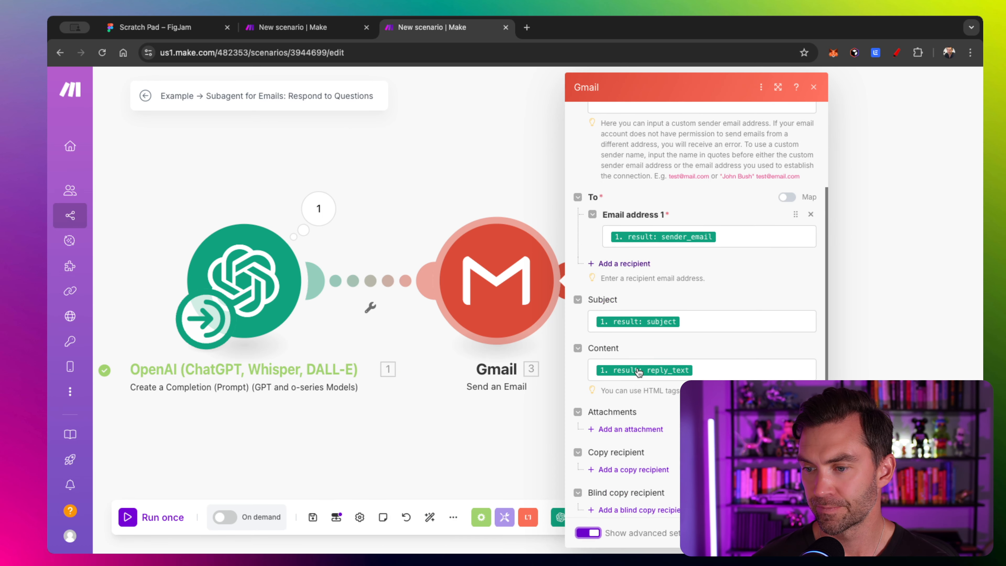
scroll(603, 290, up, 3)
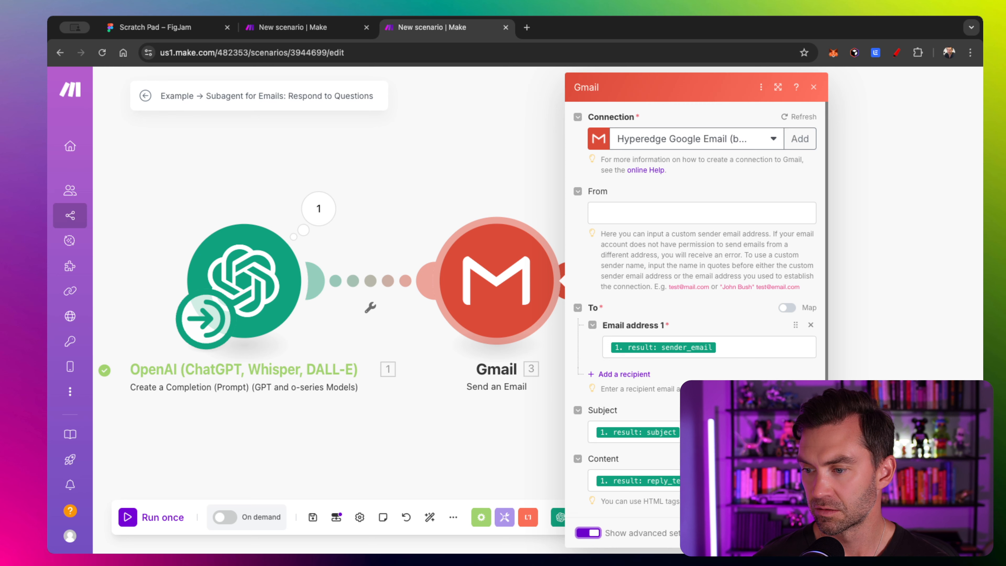
click(801, 533)
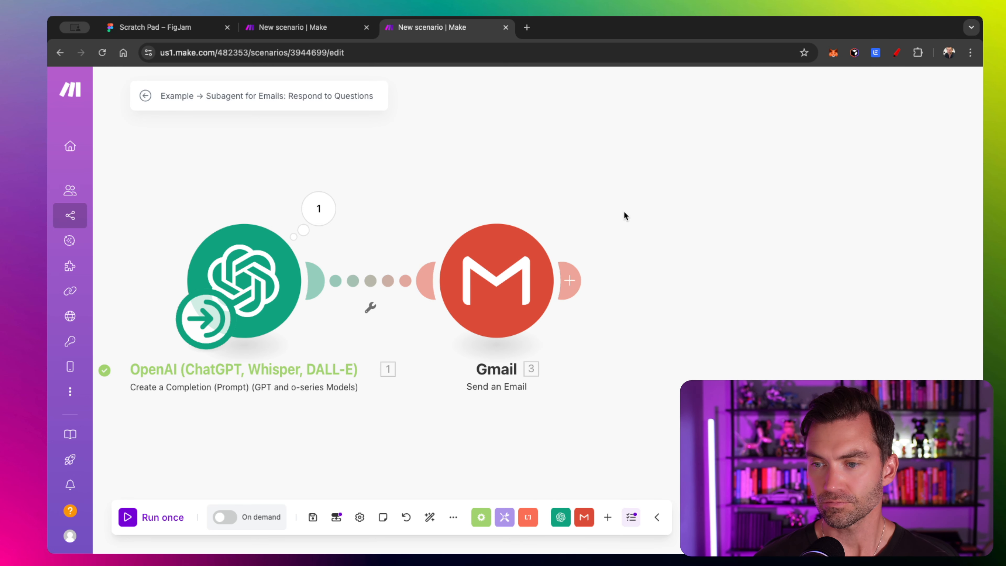
- Add a Scenarios Return output step after the Gmail module
click(608, 518)
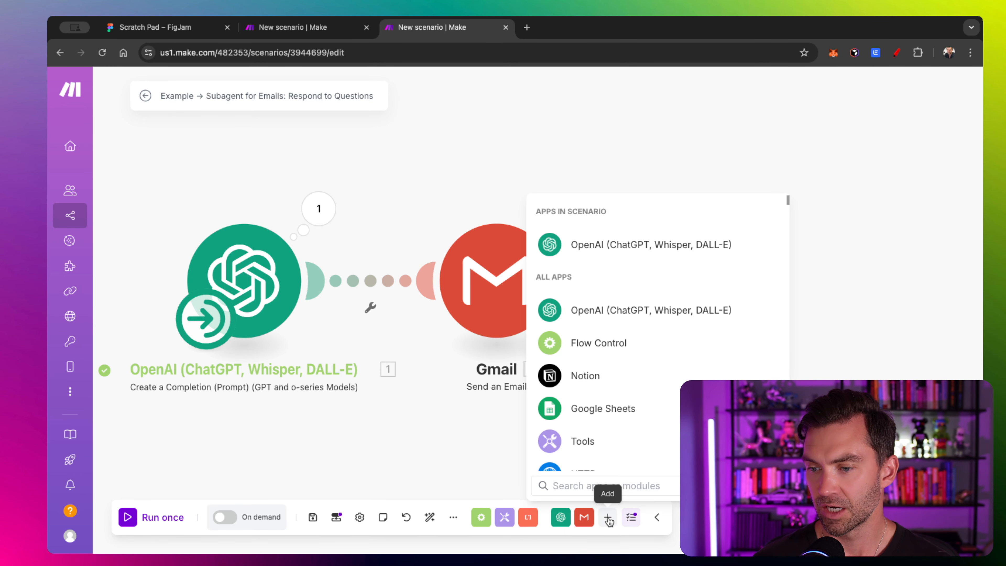
text(scen)
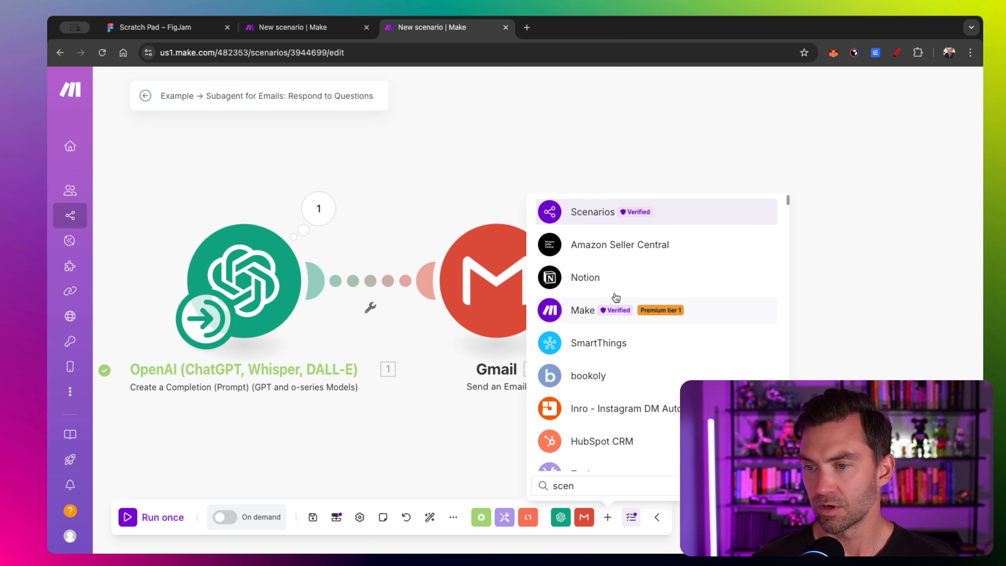
click(576, 215)
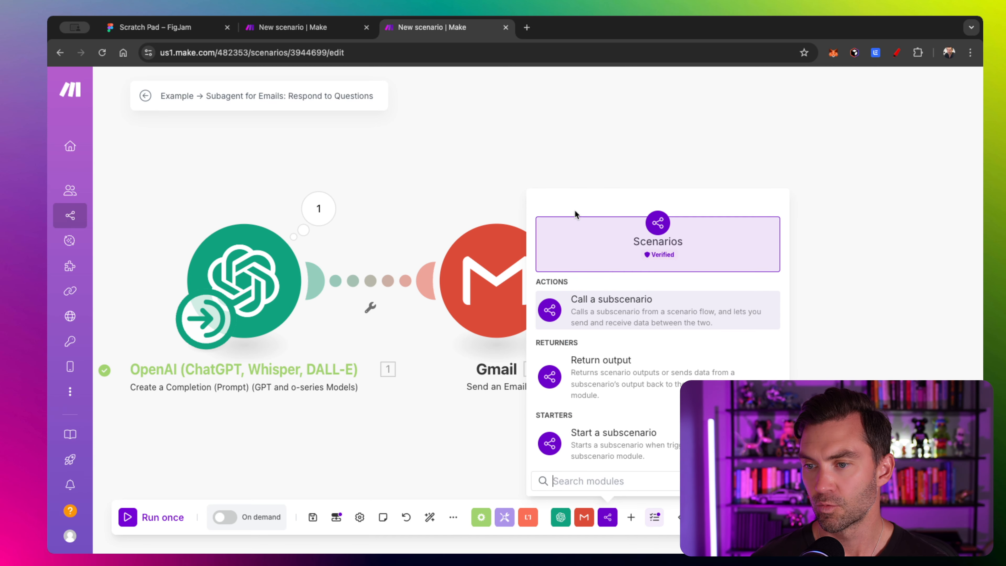
click(630, 380)
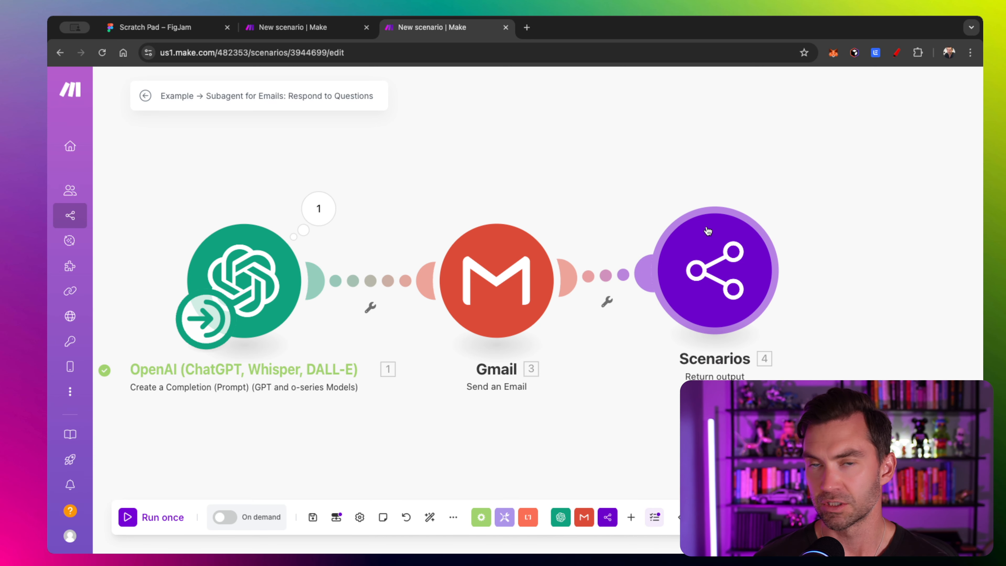
drag(665, 146, 630, 145)
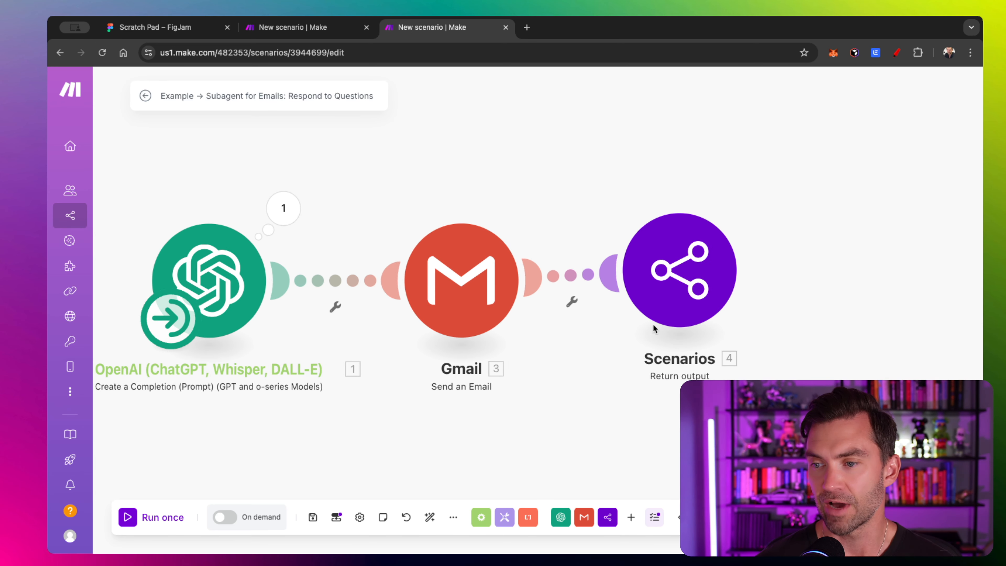
- Map the OpenAI 1. Result into the Return output's response field and save it
click(681, 258)
click(752, 279)
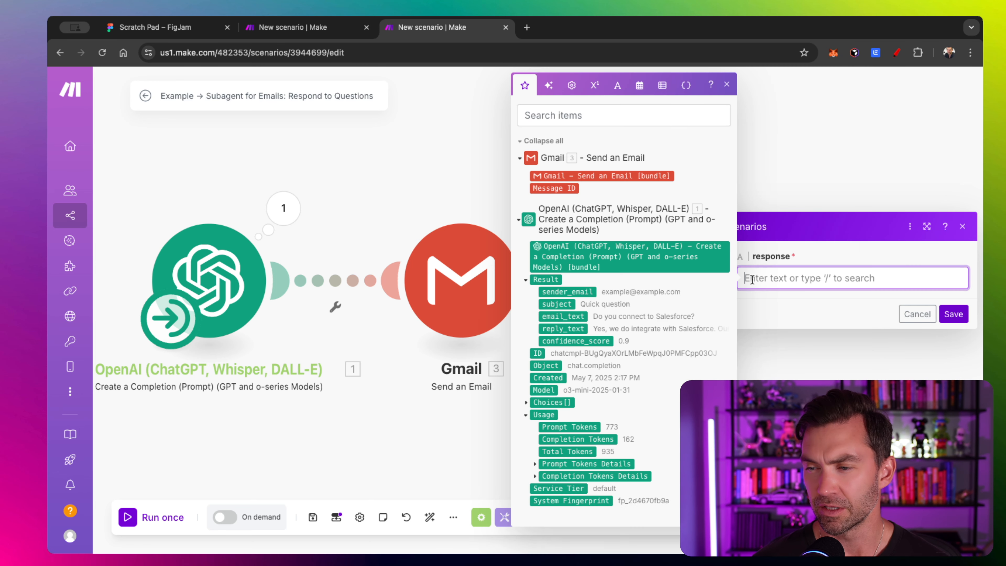
click(808, 248)
click(775, 274)
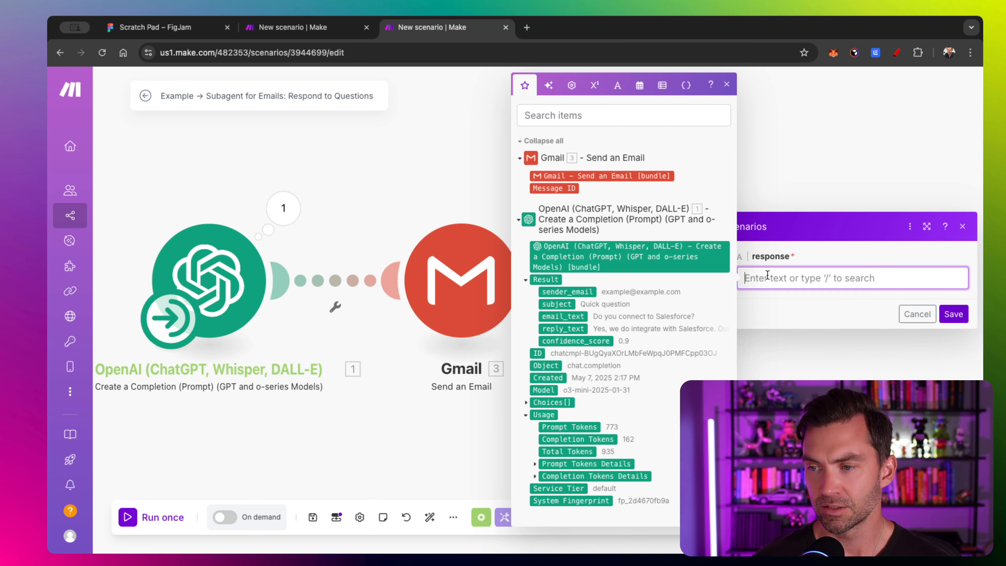
click(336, 517)
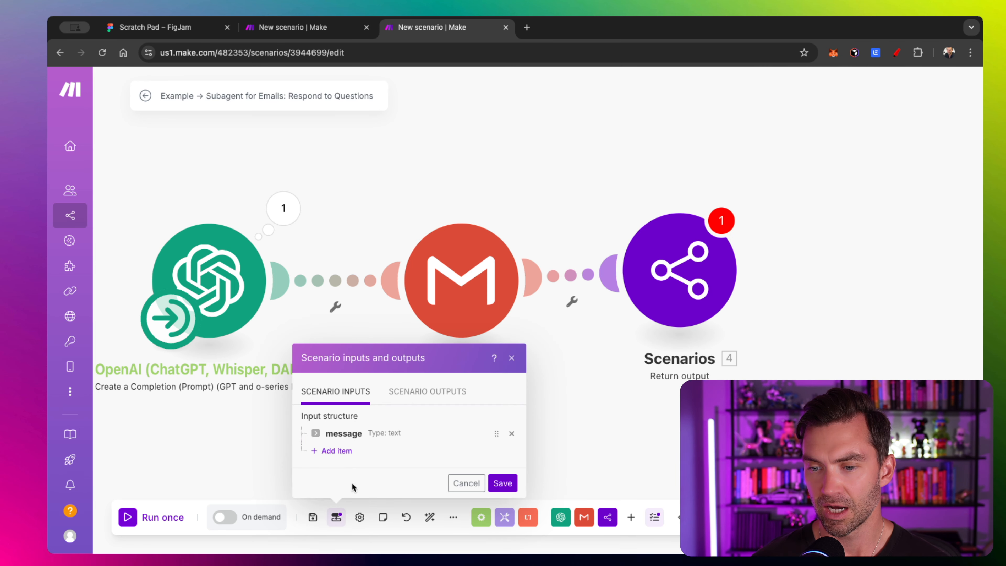
click(414, 392)
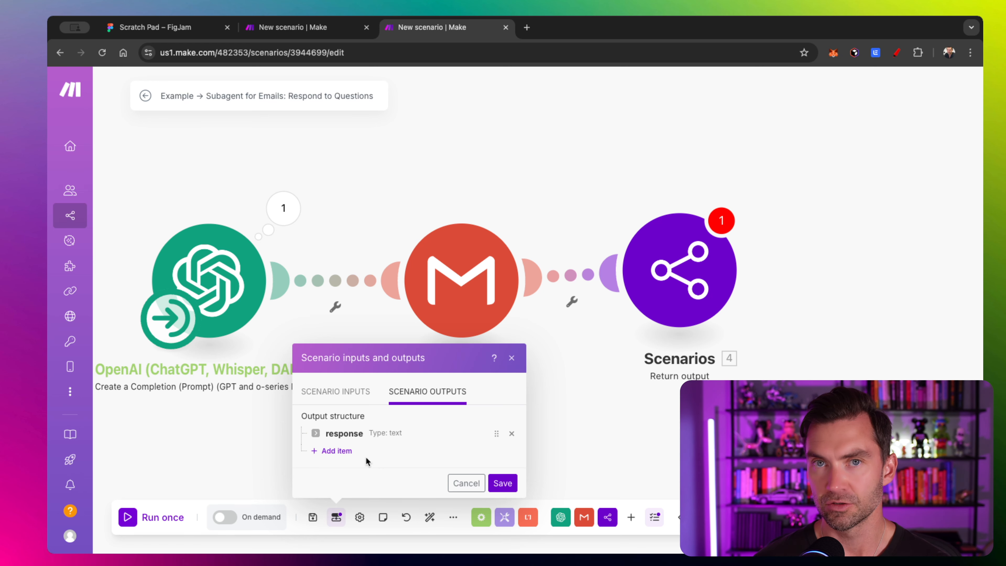
click(688, 300)
click(787, 268)
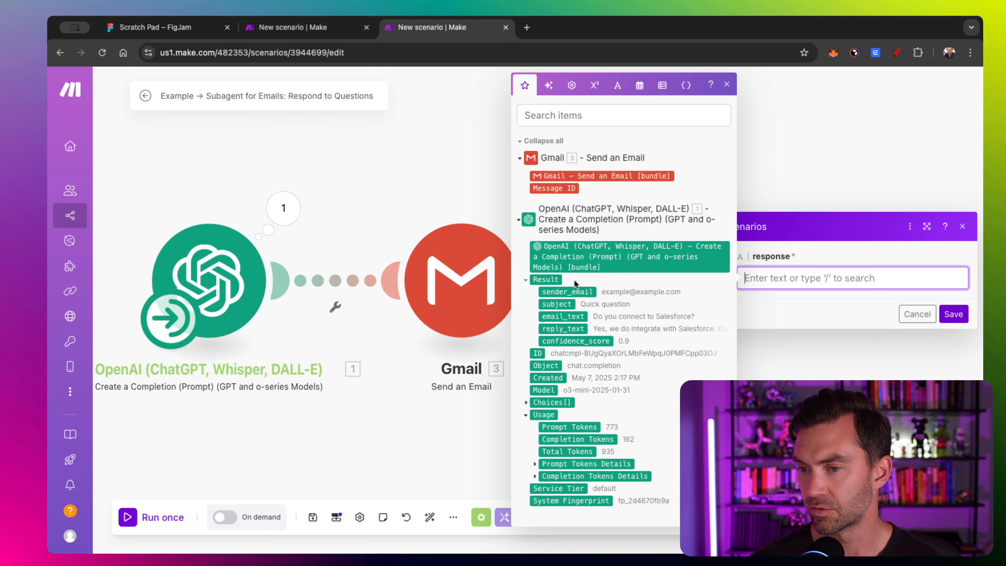
click(552, 279)
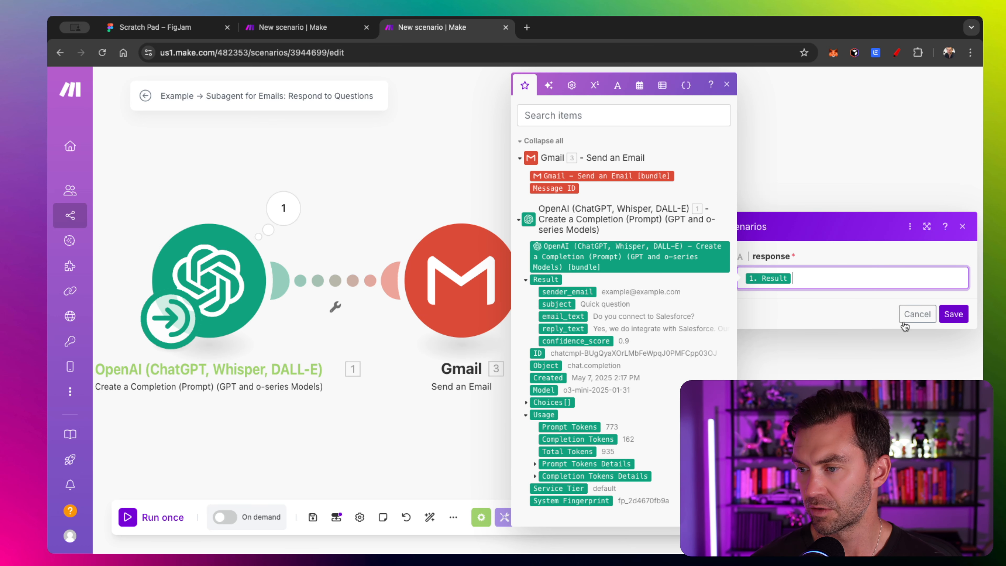
click(954, 313)
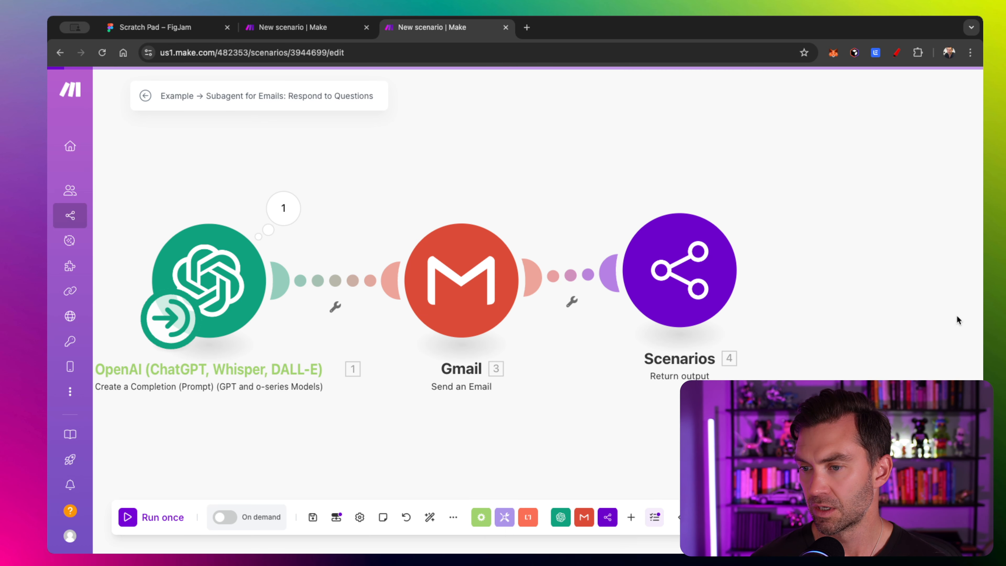
- Auto-align the modules, switch the scenario to On demand, and start Run once
click(430, 517)
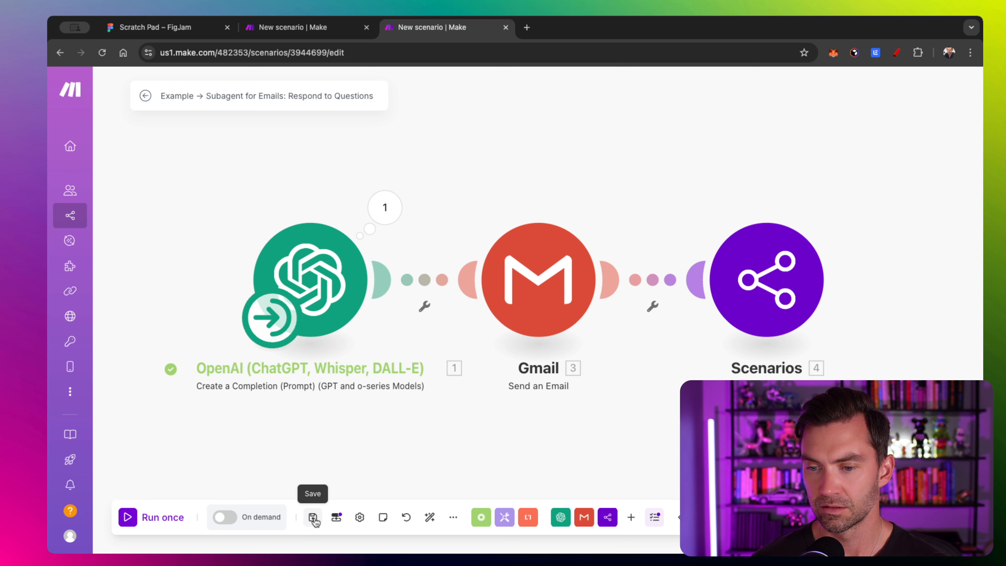
click(225, 517)
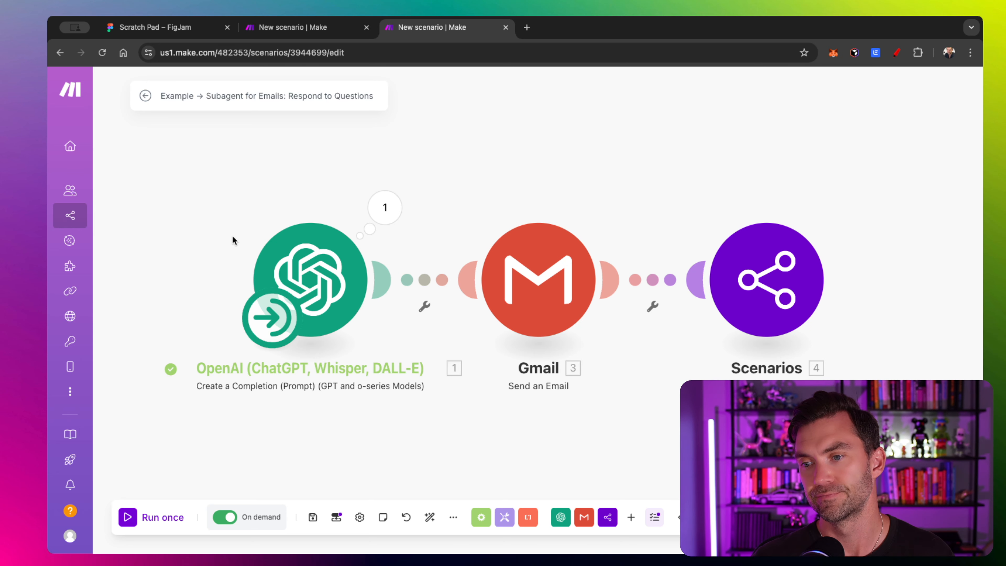
click(144, 523)
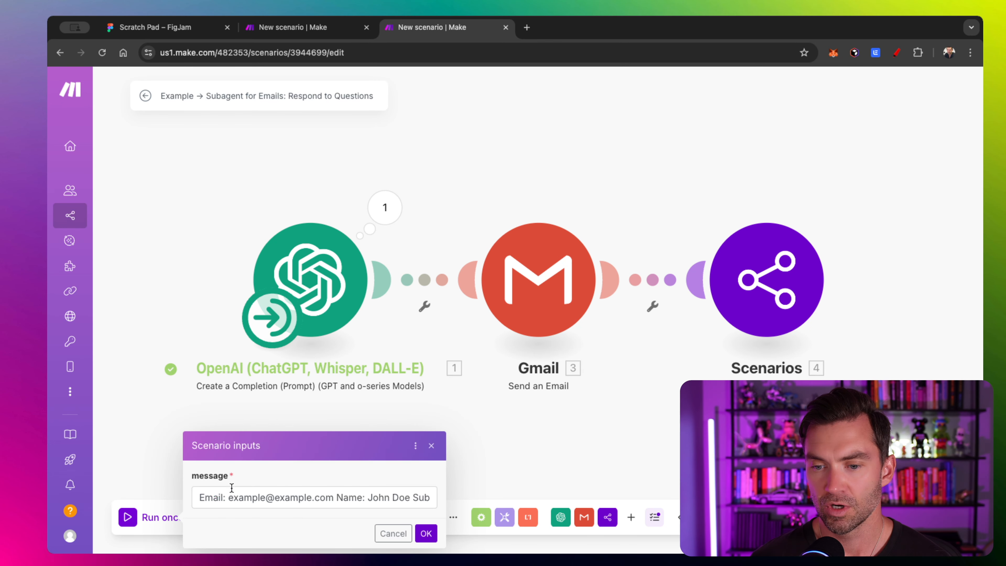
- Replace the sample message's email address with a test address and run the scenario
double_click(249, 499)
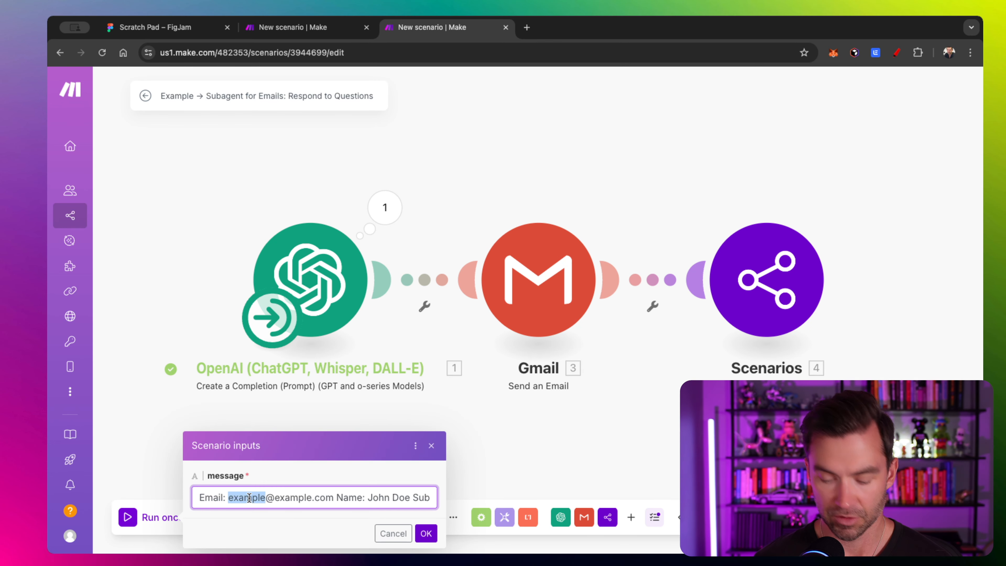
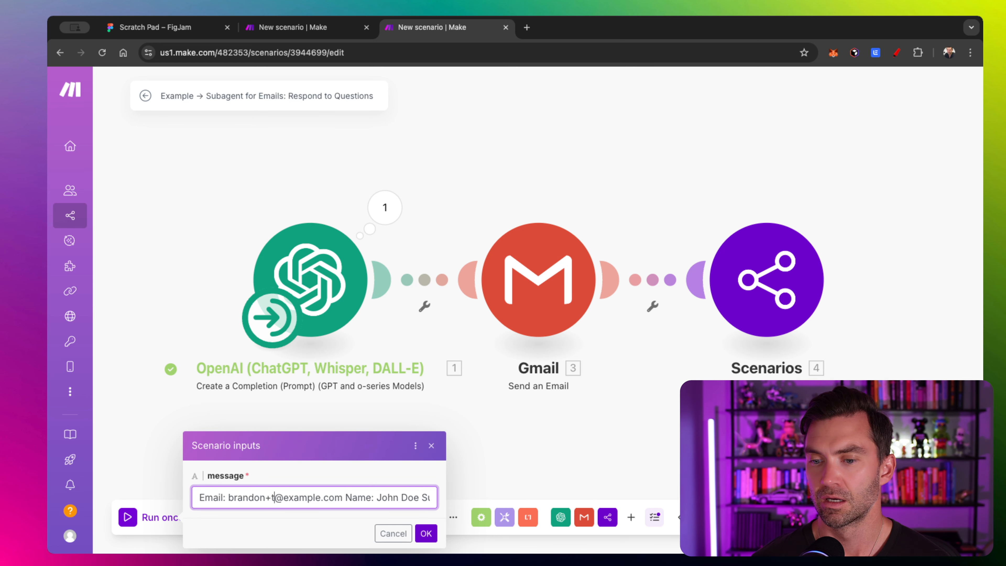
key(shift+Right)
key(shift+Right)
key(shift+Right)
key(shift+Right)
key(shift+Right)
key(shift+Right)
key(shift+Right)
key(shift+Right)
key(shift+Right)
key(shift+Right)
key(shift+Right)
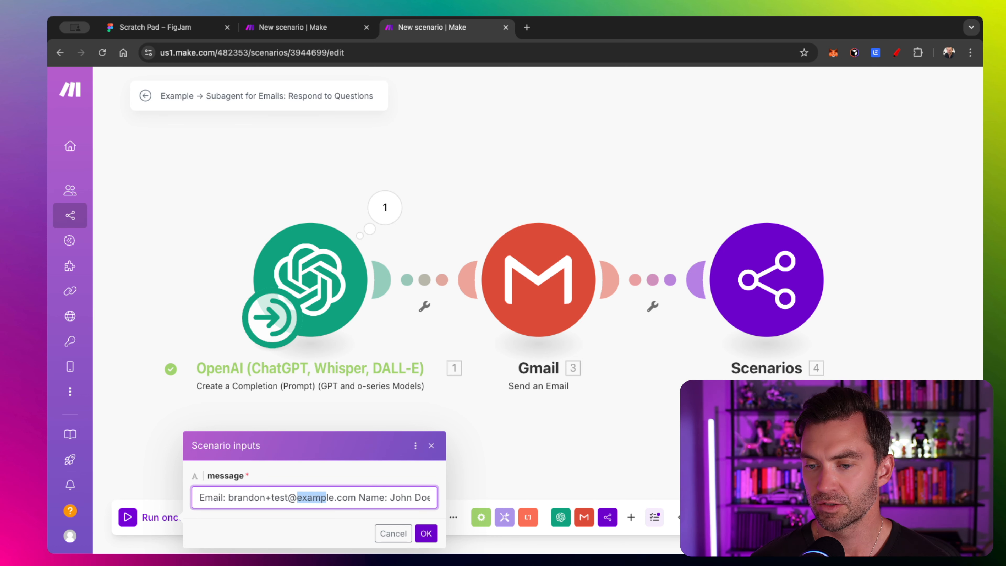
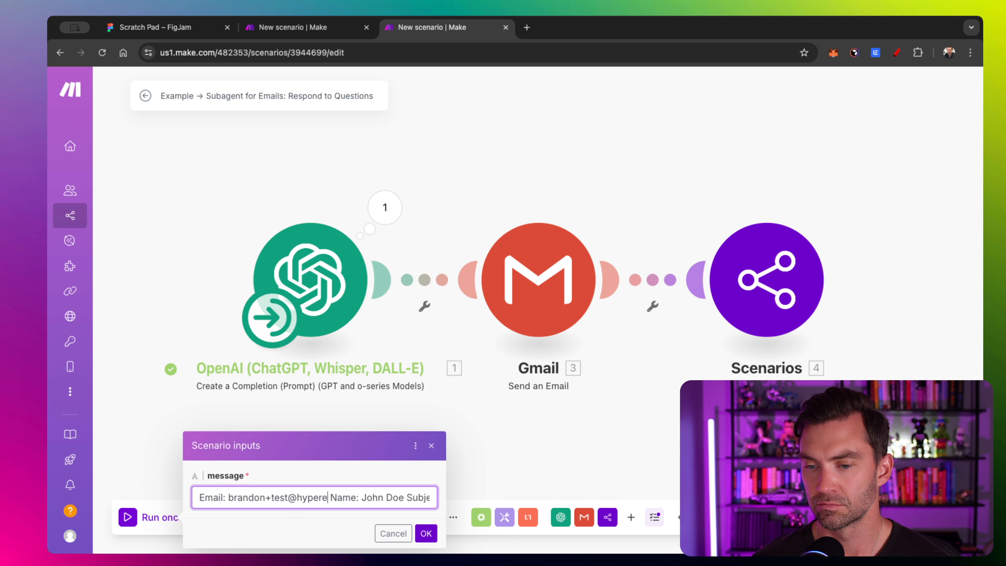
click(426, 533)
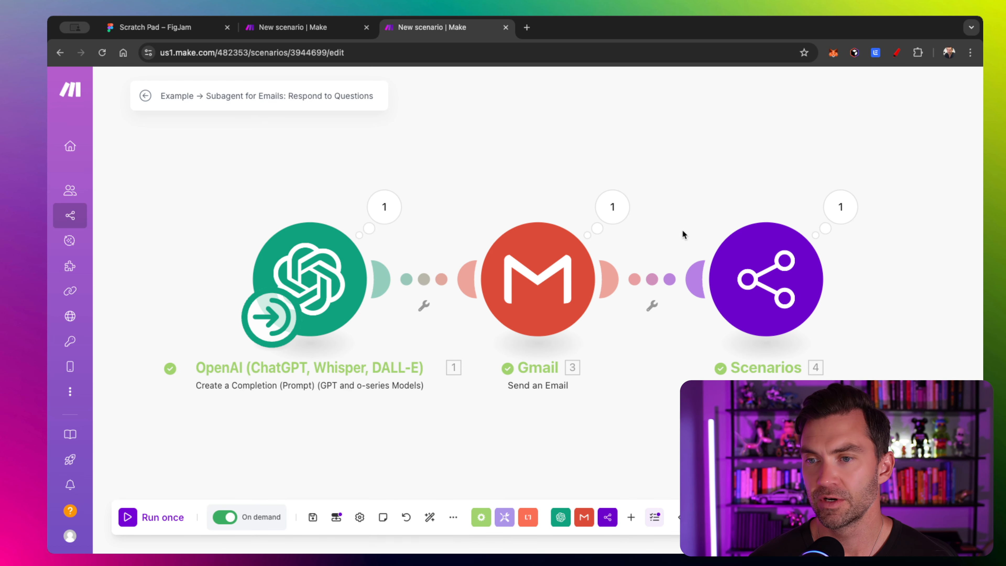
scroll(691, 217, right, 3)
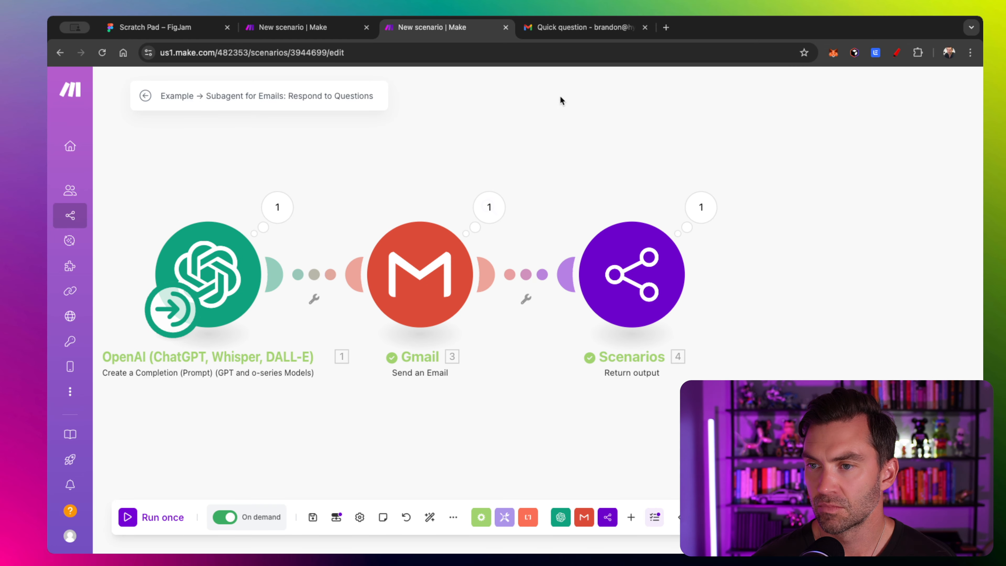
- Read the 'Quick question' test reply in Gmail, then go back to the Make AI agent email scenario
click(584, 27)
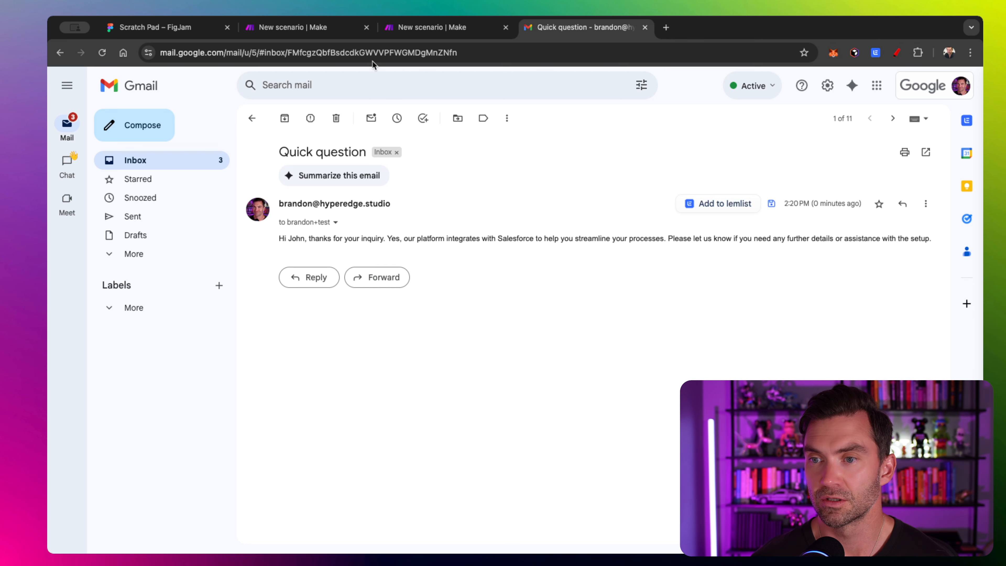
click(335, 32)
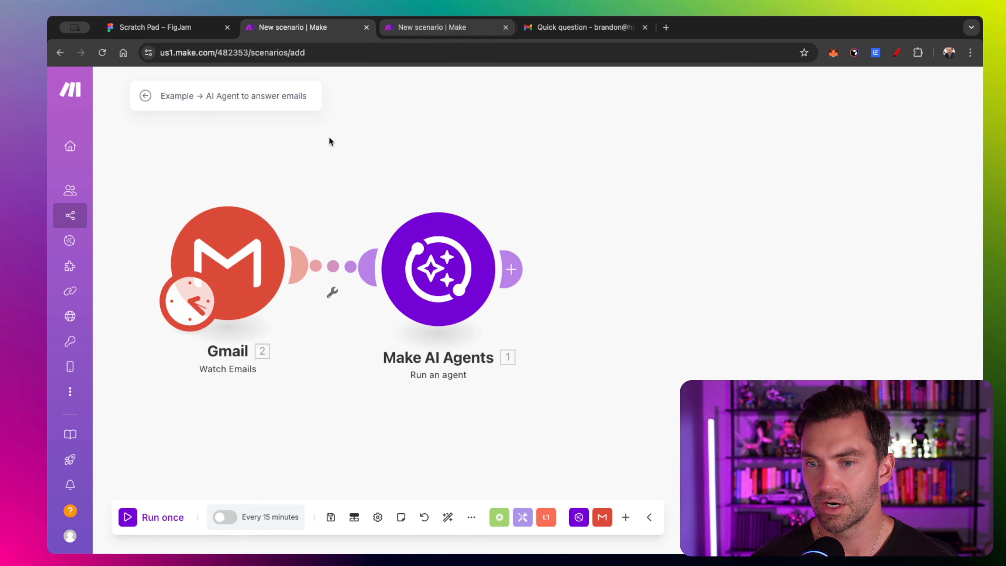
- Switch to the empty 'Example → Subagent for Emails: Create a Task' scenario tab
click(440, 27)
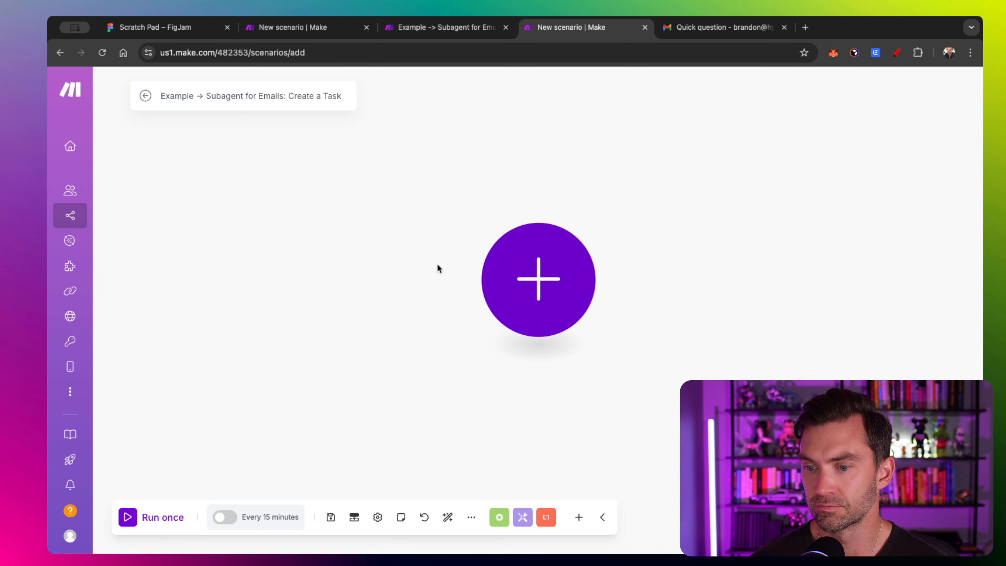
- Add an OpenAI Create a Completion (Prompt) module using the o4-mini model
click(511, 265)
click(665, 180)
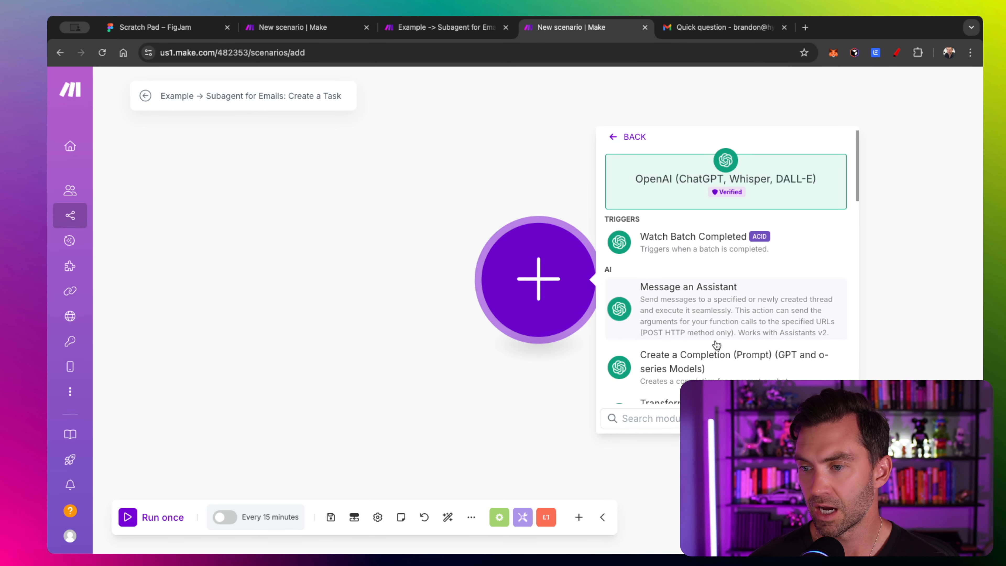
scroll(715, 344, down, 2)
click(699, 283)
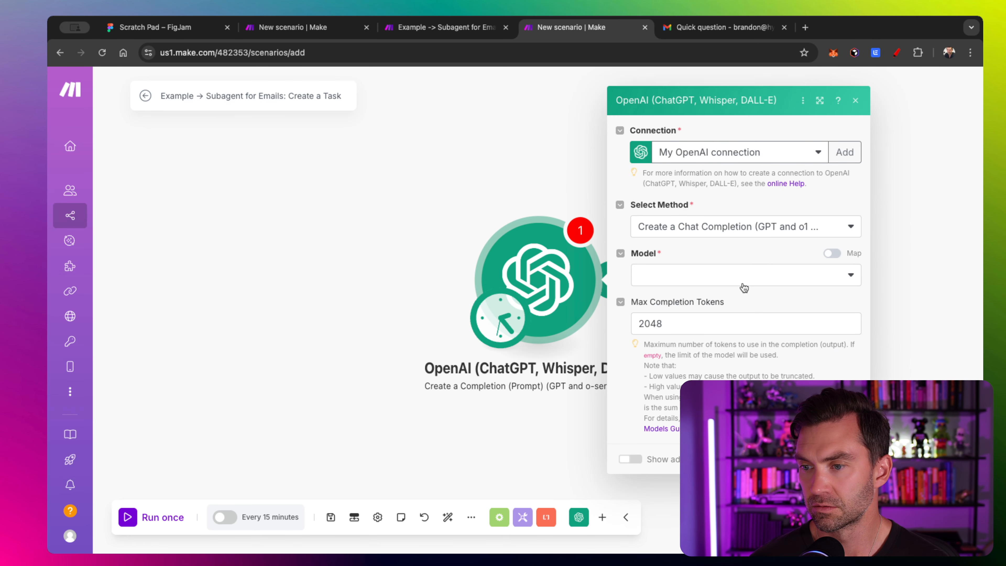
click(739, 279)
click(674, 330)
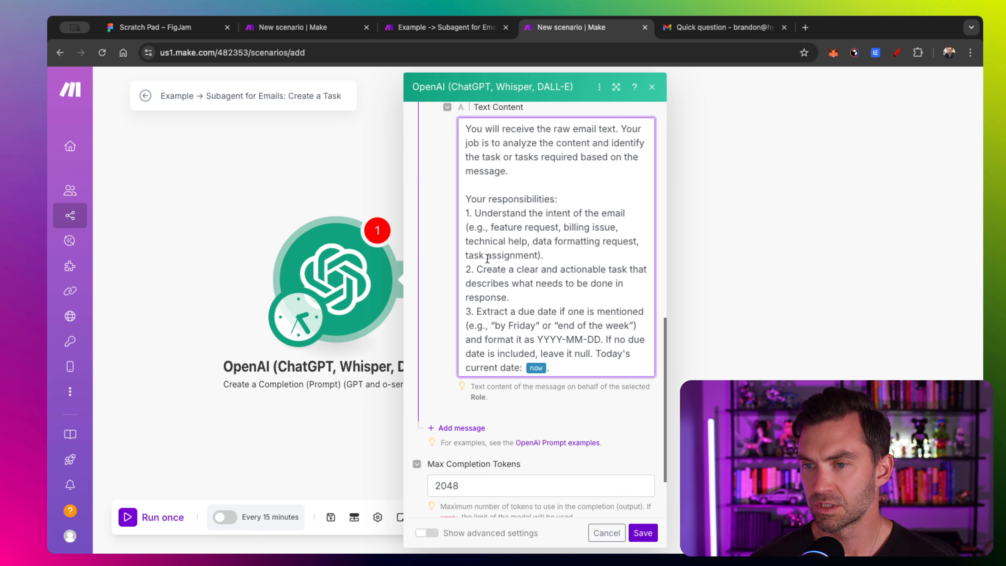
- Scroll through the Text Content prompt and place the cursor after the message token
scroll(516, 242, up, 2)
scroll(428, 271, up, 4)
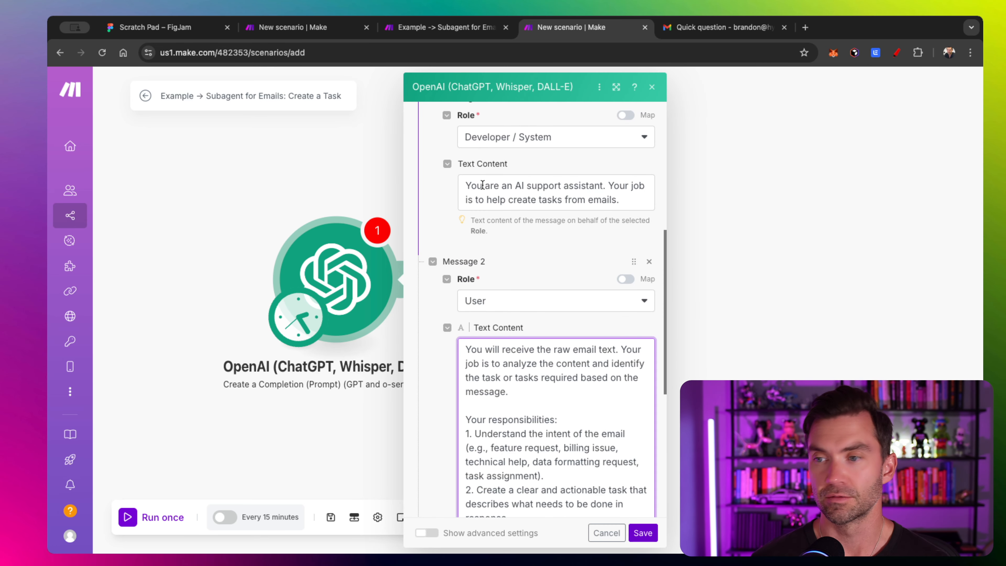
scroll(407, 278, down, 5)
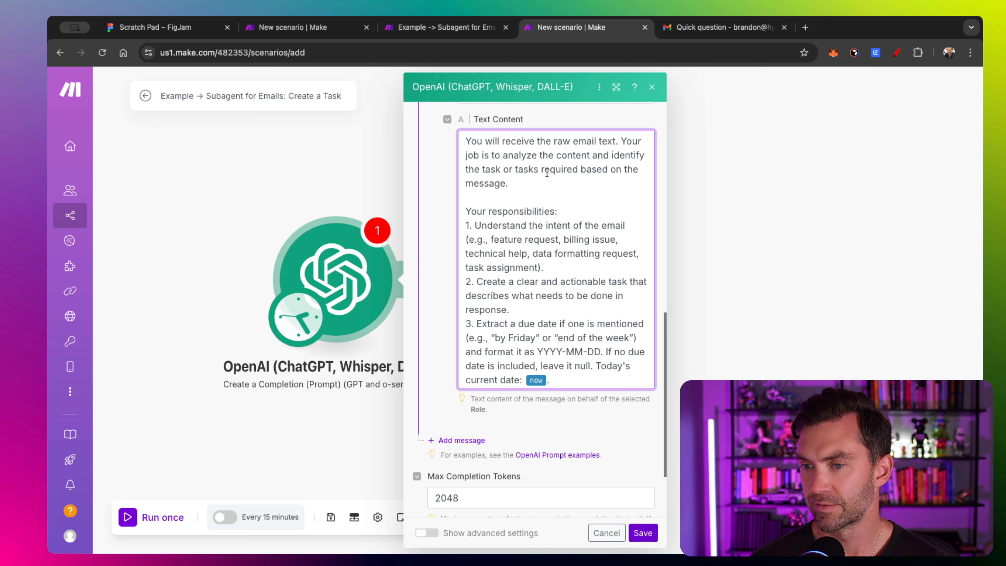
scroll(534, 198, down, 5)
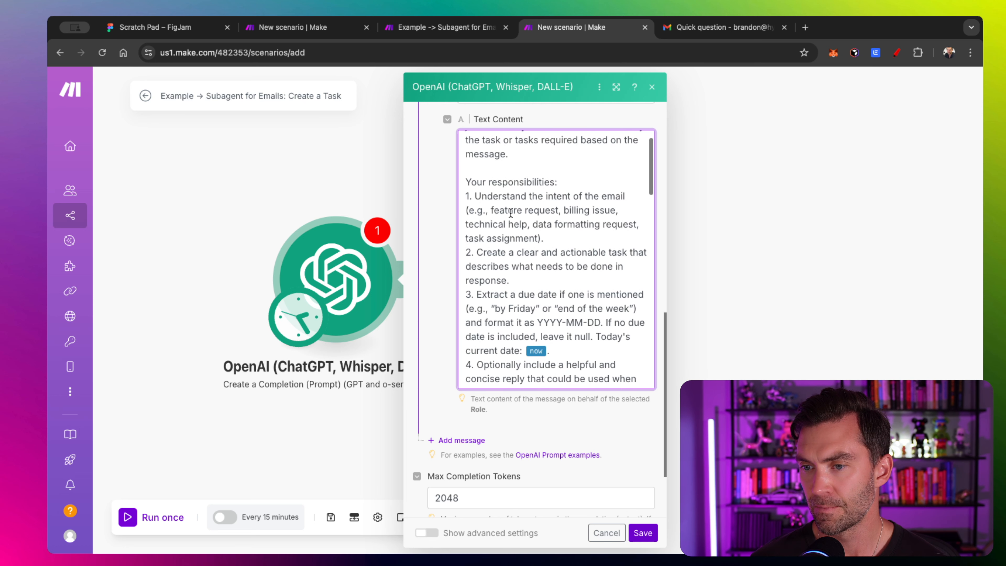
scroll(559, 179, down, 3)
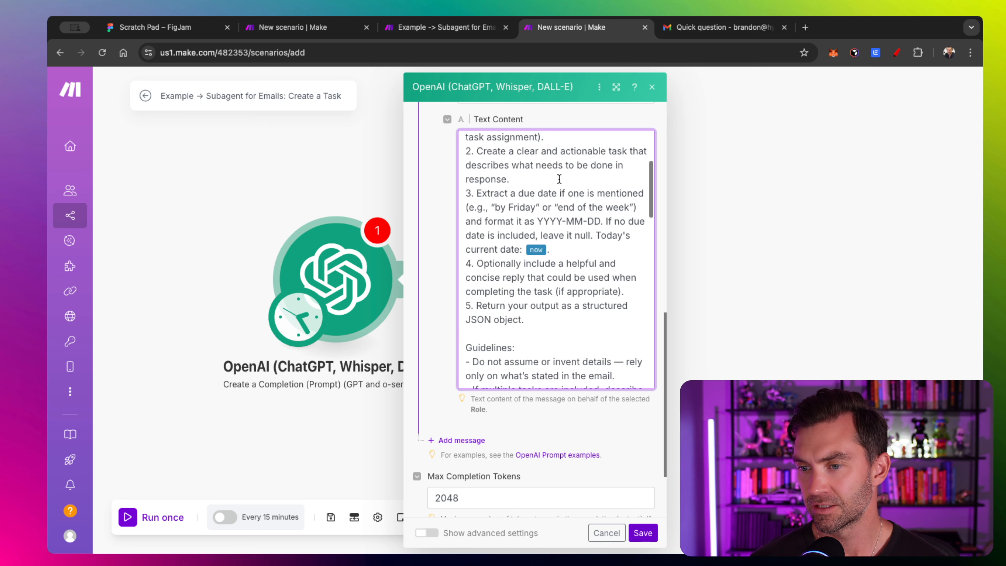
scroll(559, 180, down, 3)
scroll(563, 180, down, 1)
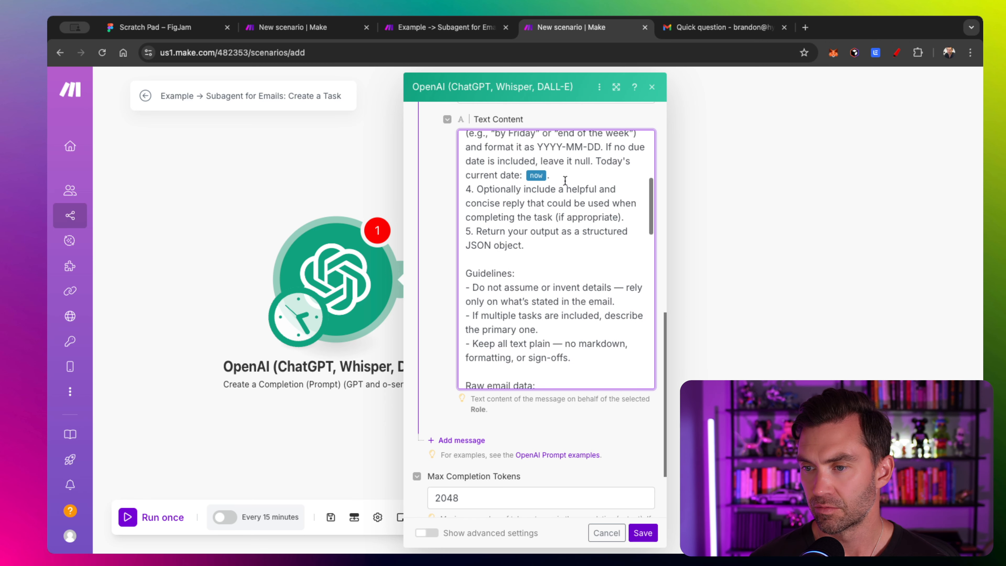
scroll(541, 208, up, 3)
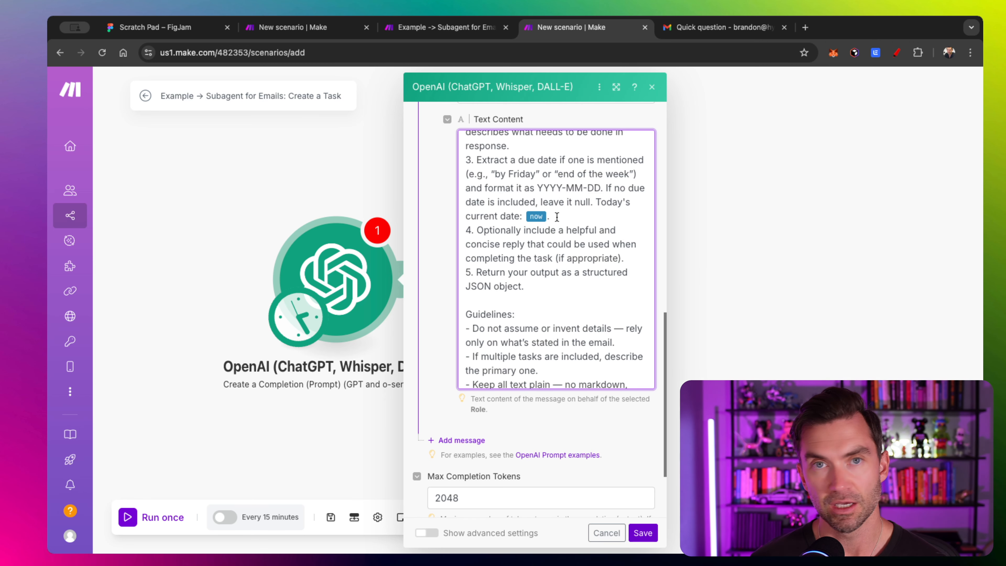
scroll(557, 217, down, 2)
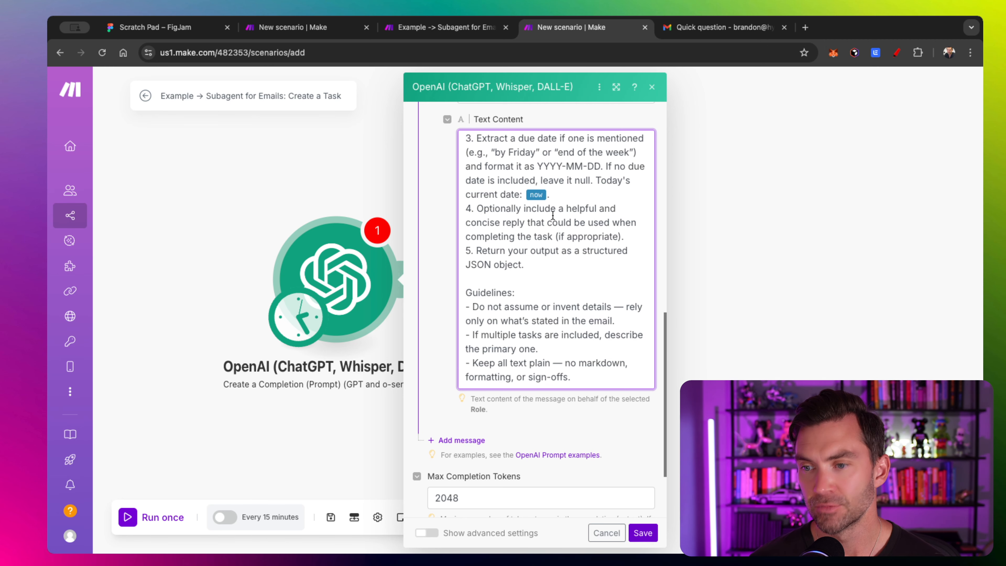
scroll(553, 215, down, 5)
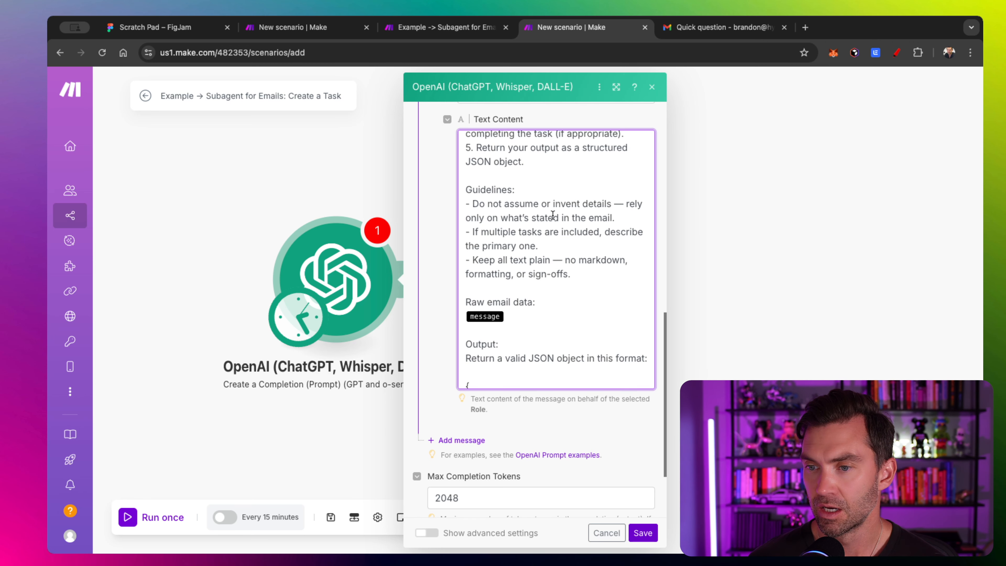
scroll(553, 215, down, 1)
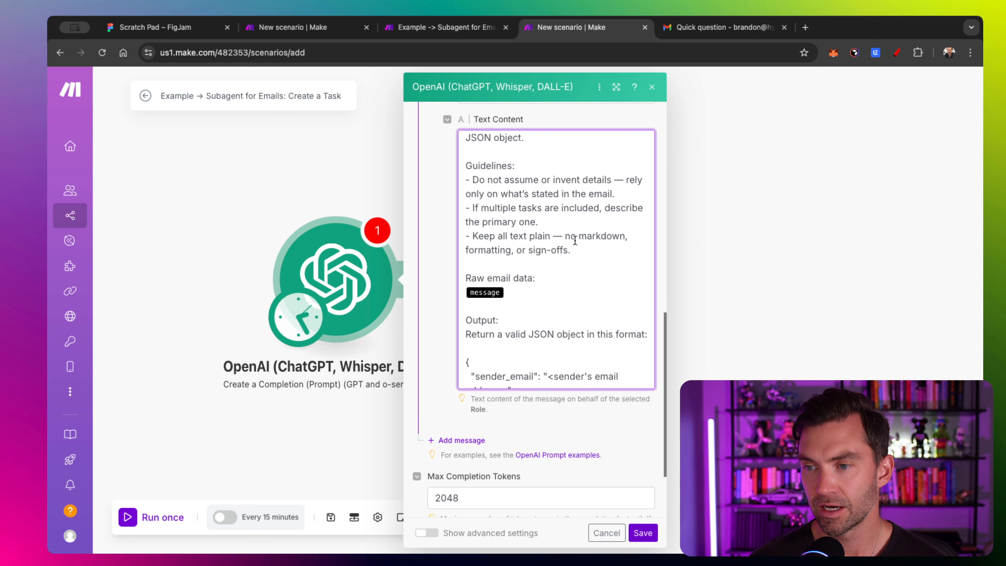
scroll(507, 230, down, 1)
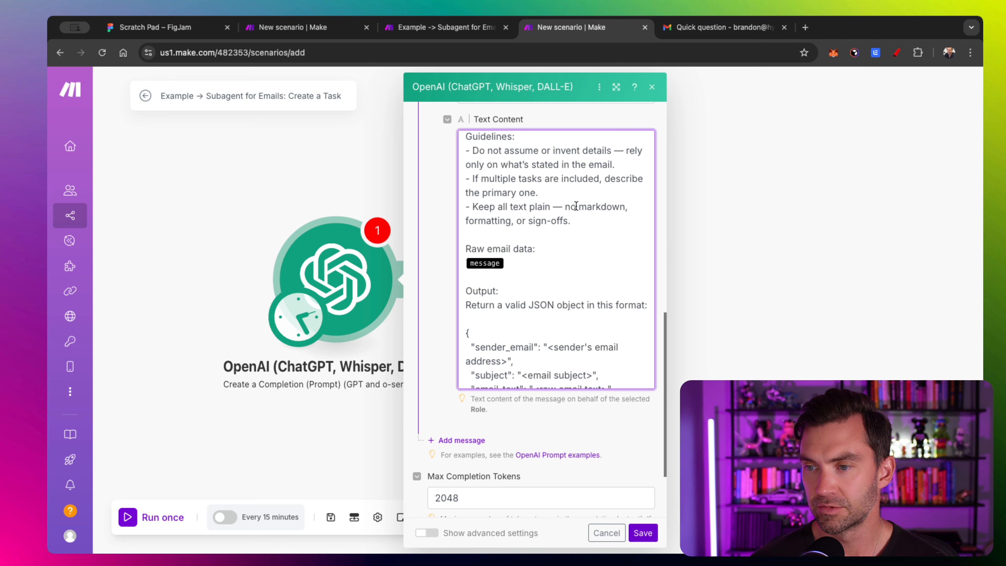
scroll(545, 226, down, 2)
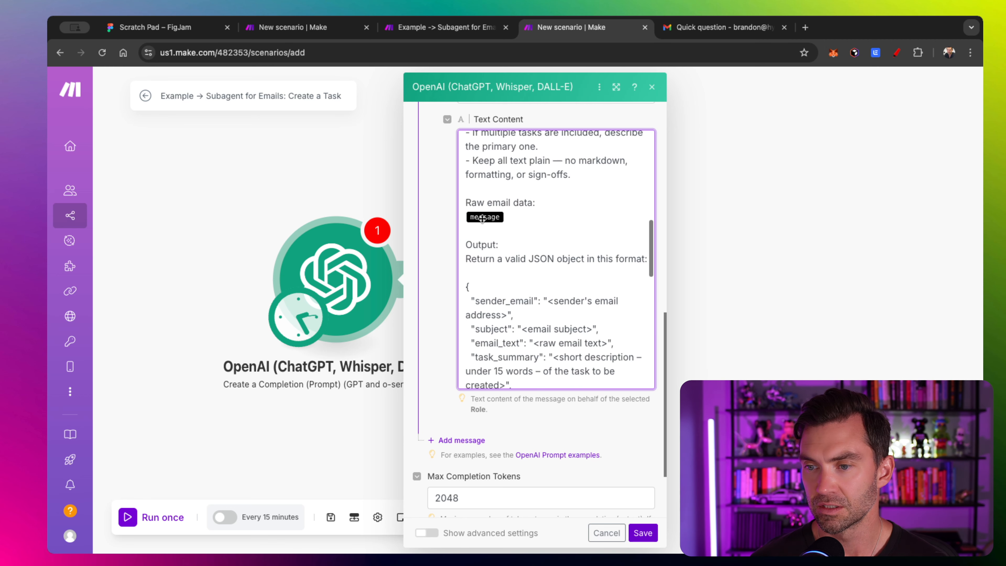
click(524, 217)
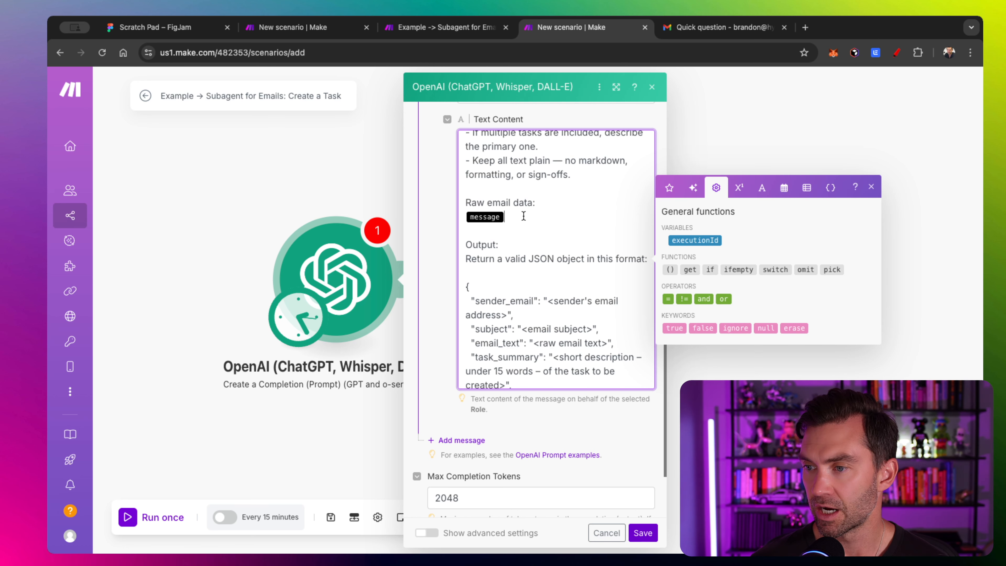
- Review the rest of the prompt and close the OpenAI module settings
scroll(524, 216, down, 1)
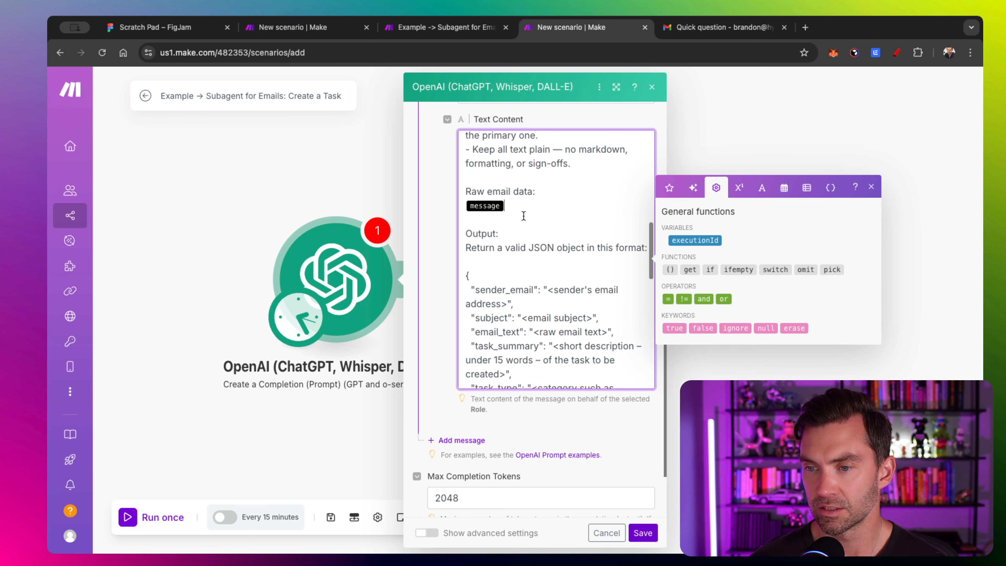
scroll(524, 216, down, 2)
scroll(524, 258, down, 3)
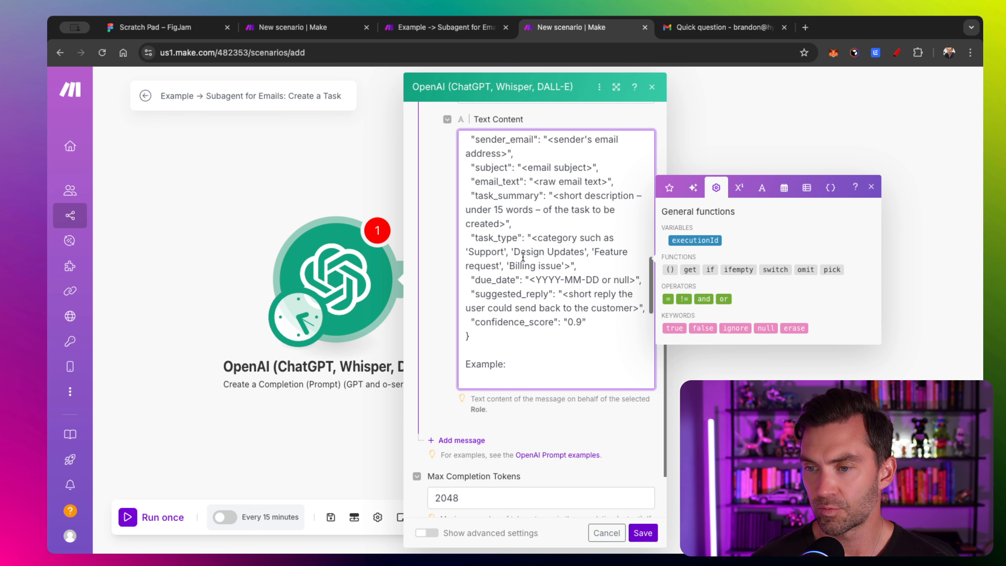
scroll(519, 181, up, 1)
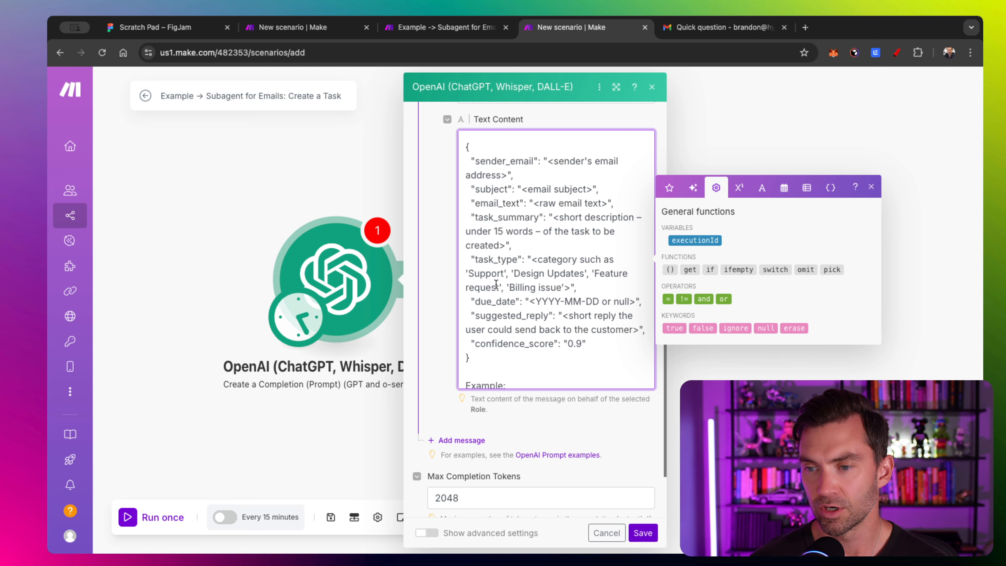
scroll(516, 313, down, 1)
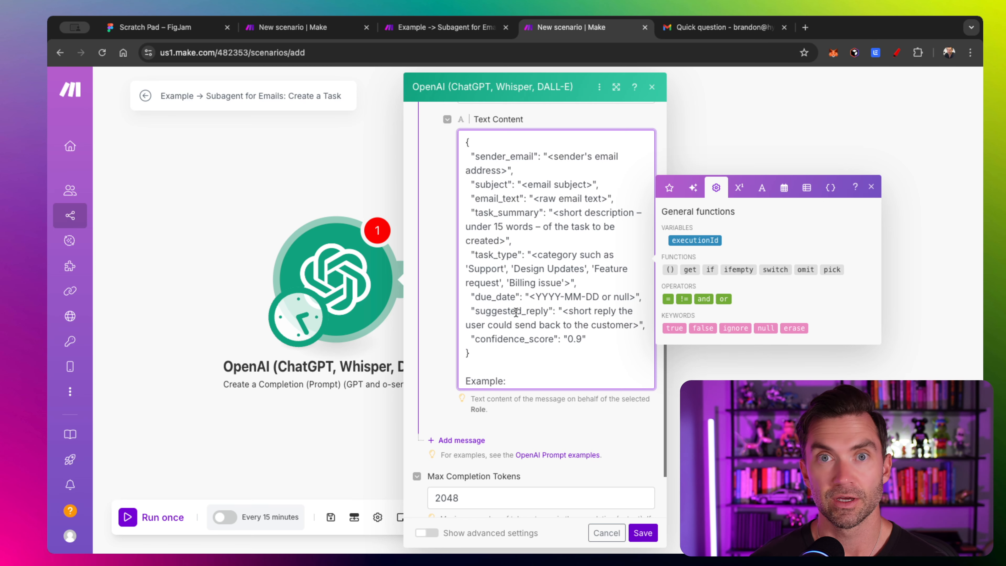
scroll(515, 312, down, 3)
scroll(515, 312, down, 2)
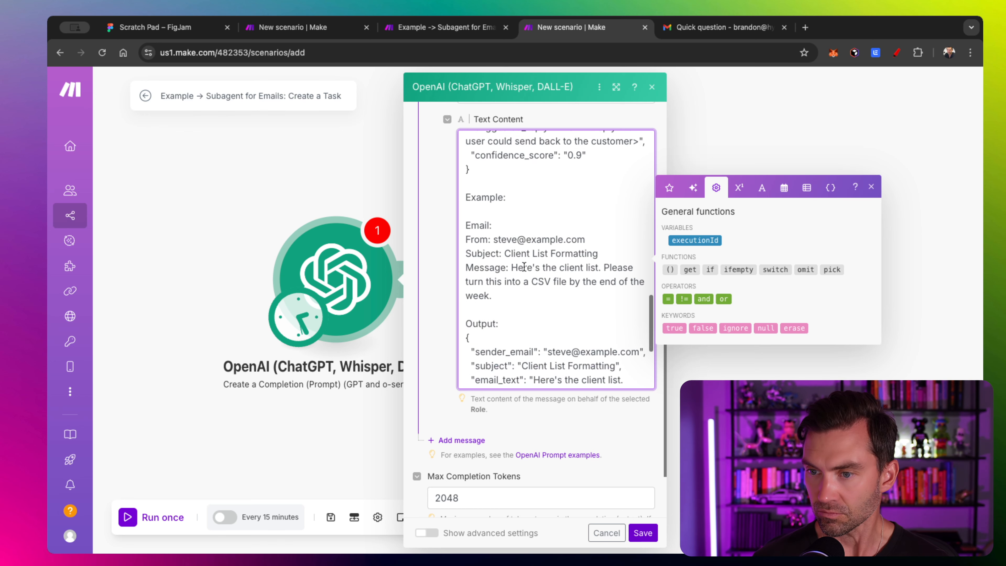
scroll(503, 307, down, 2)
scroll(505, 308, down, 2)
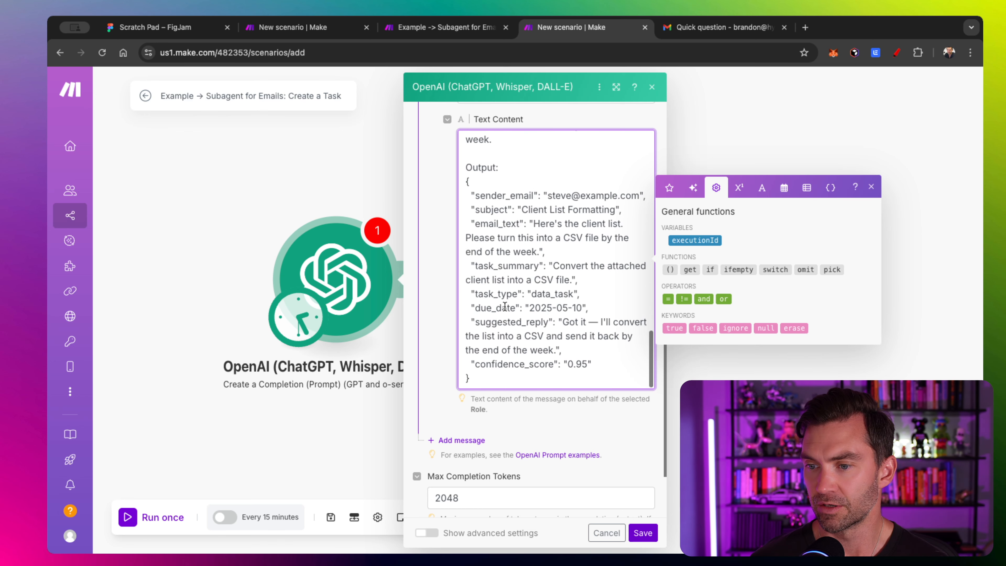
scroll(534, 175, up, 2)
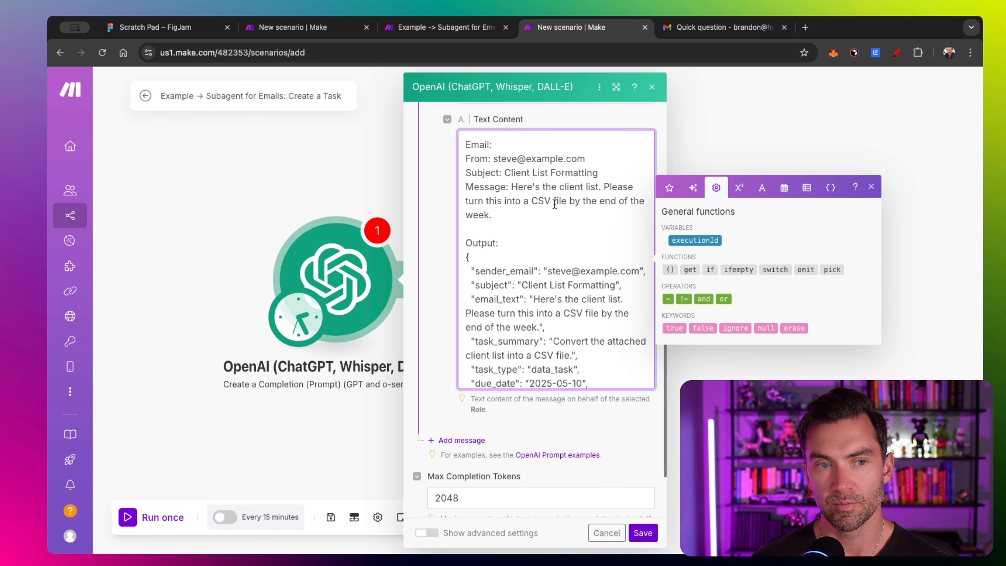
scroll(526, 228, down, 2)
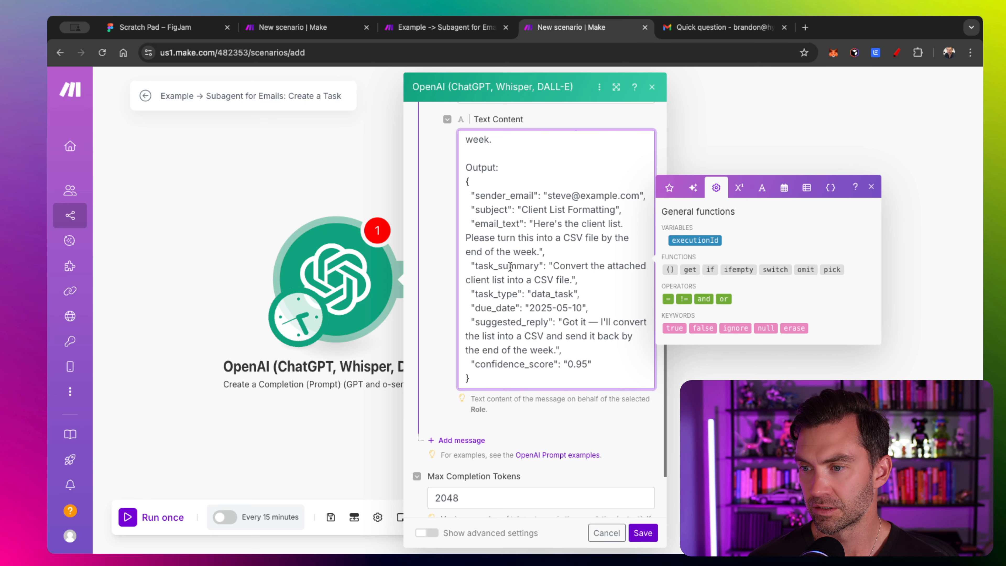
click(643, 532)
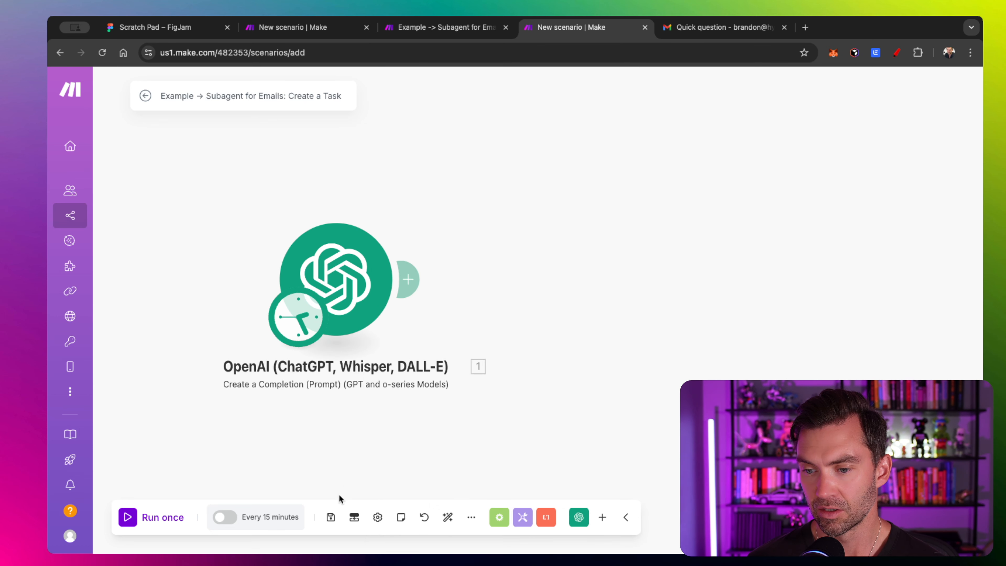
- Add a required scenario input named 'message' and save it
click(354, 517)
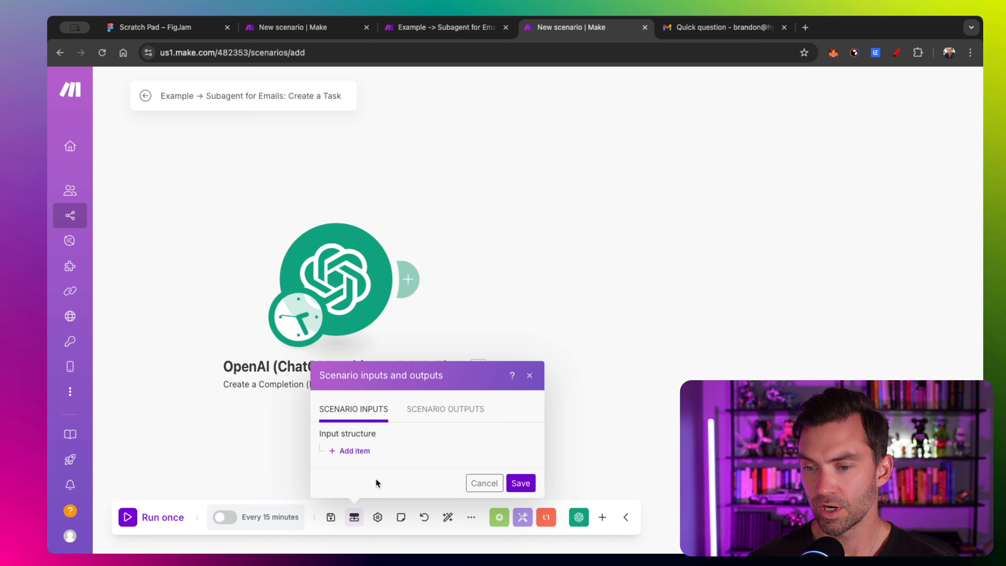
click(358, 451)
click(415, 204)
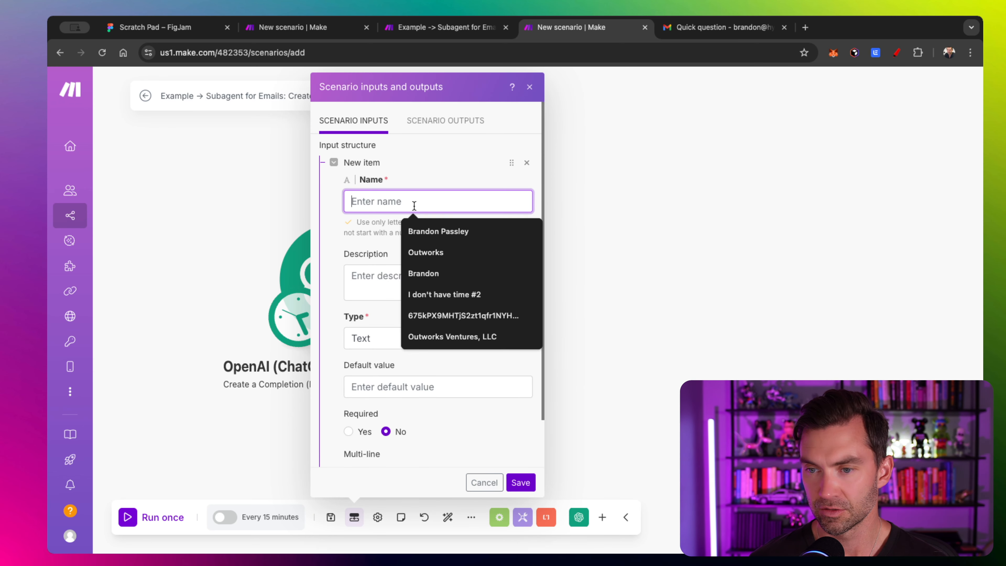
text(message)
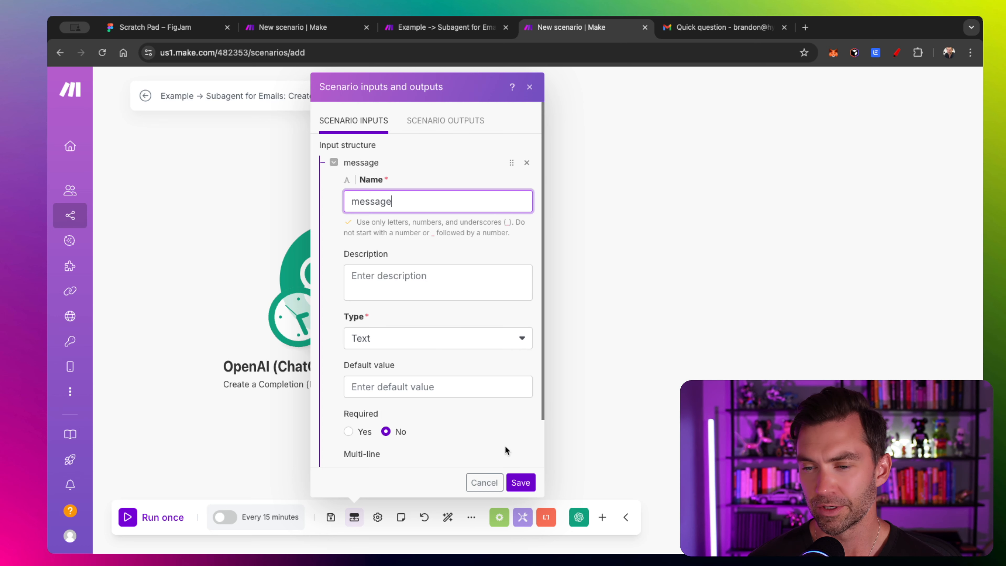
click(348, 432)
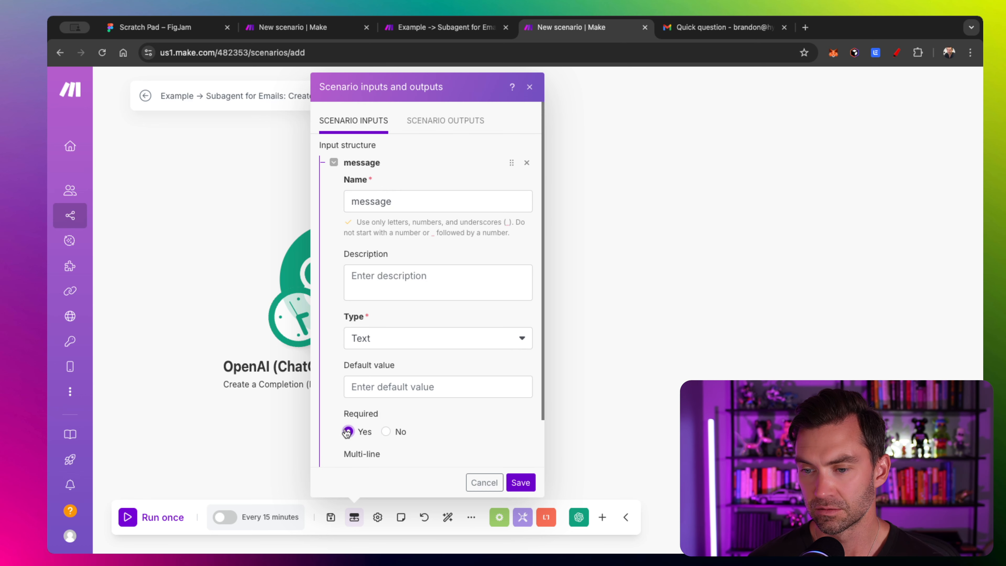
click(521, 482)
- Add a required scenario output named 'response' and save it
click(355, 517)
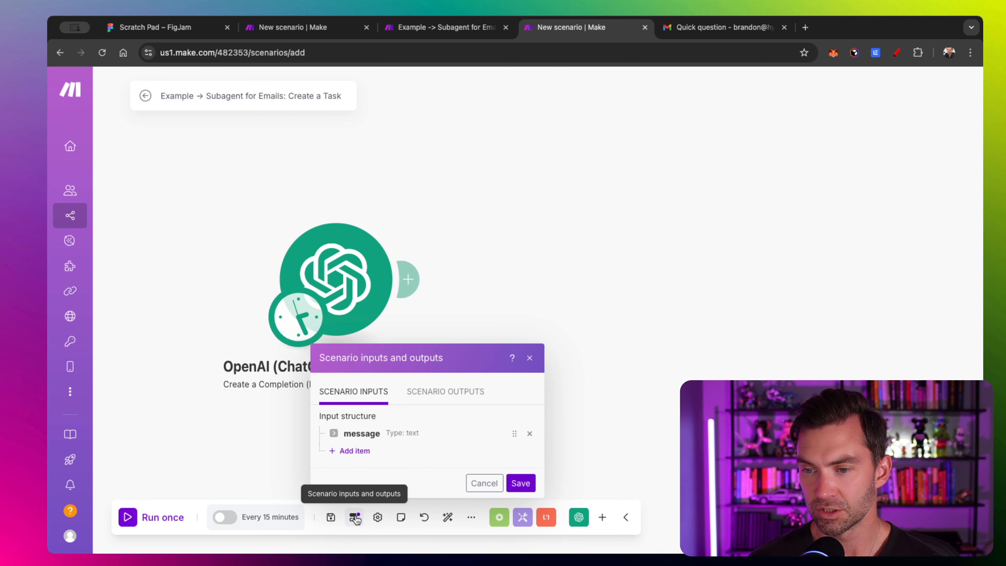
click(452, 392)
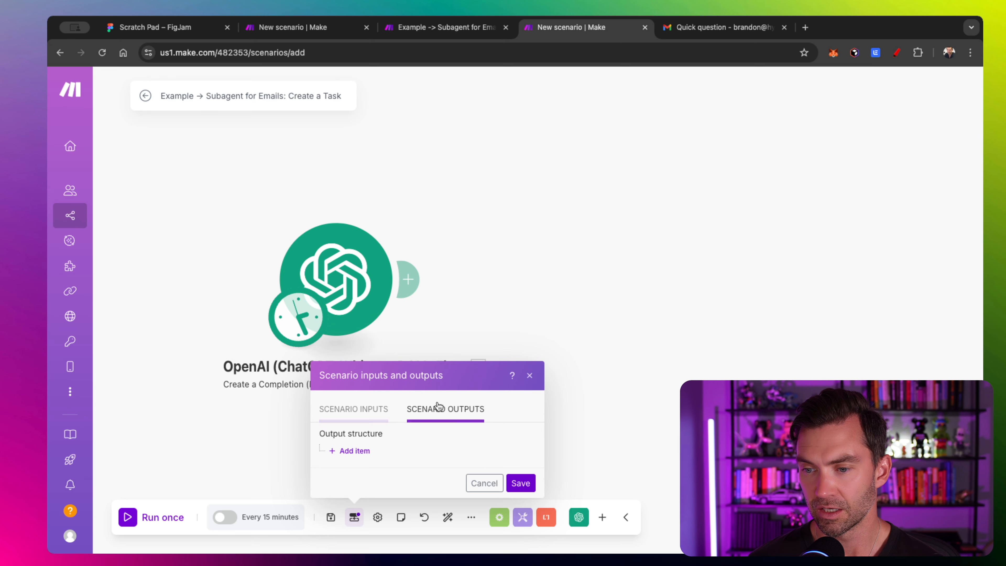
click(354, 451)
click(404, 201)
text(response)
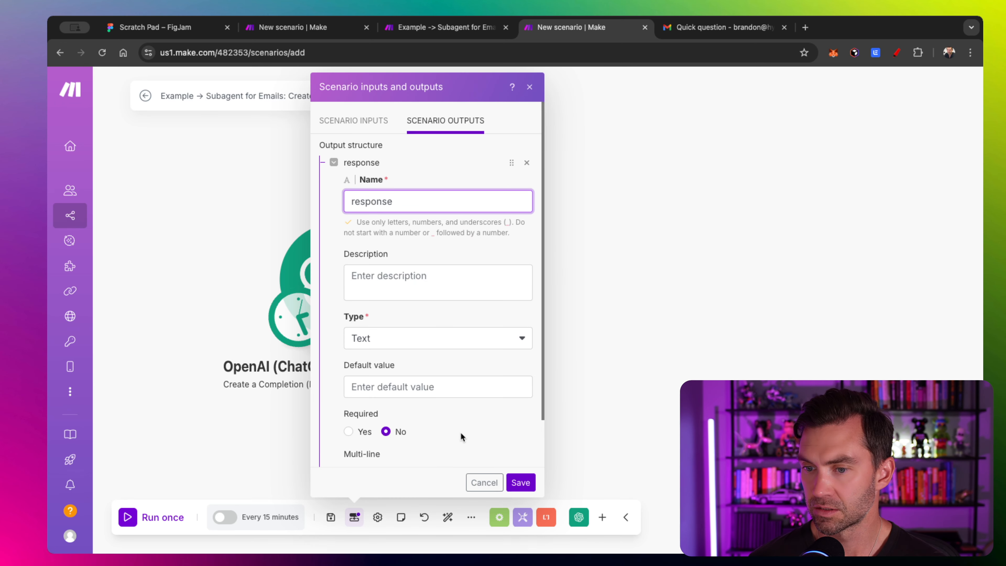
scroll(461, 436, down, 2)
click(348, 378)
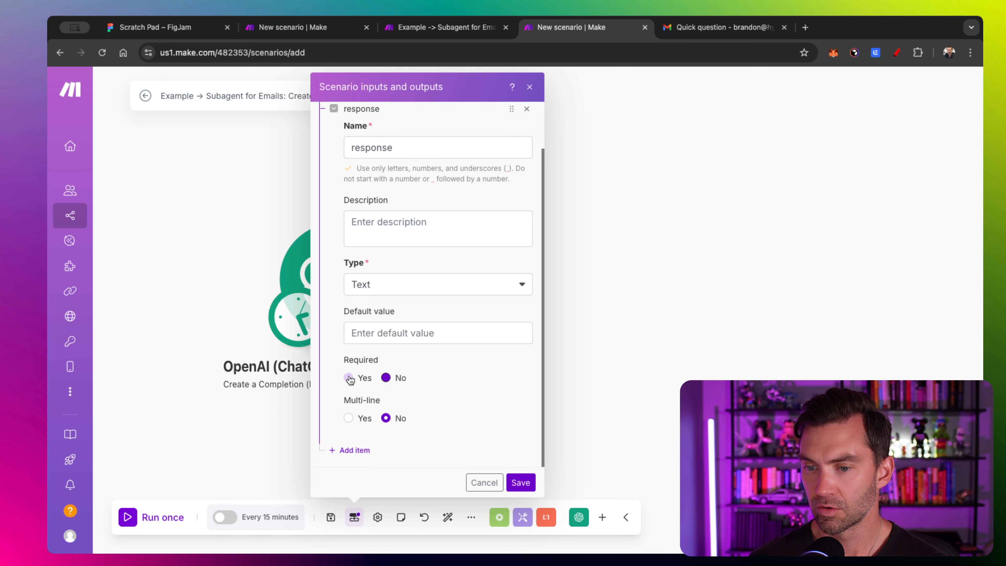
click(522, 482)
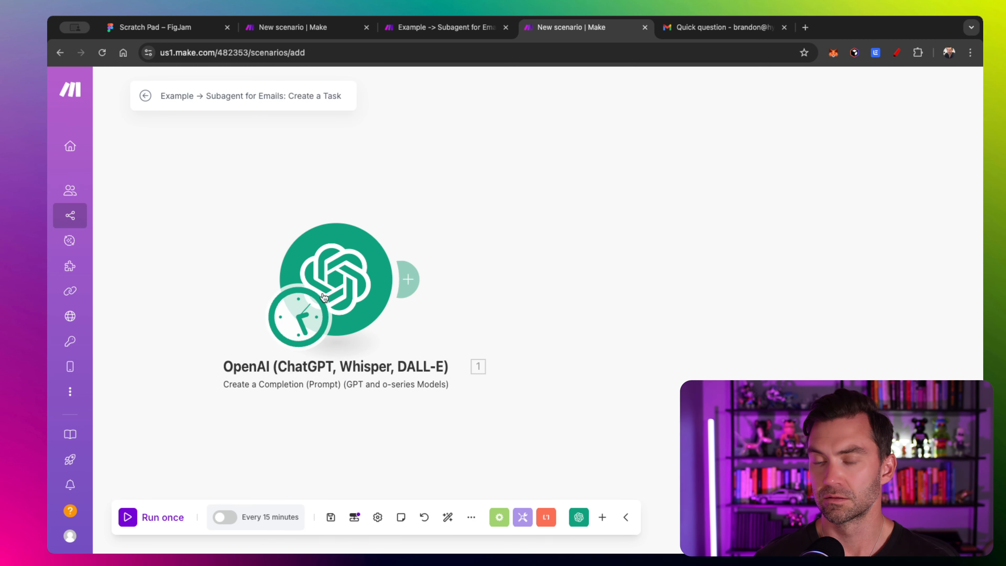
- Re-insert the message scenario input on its own line under Raw email data in the prompt
click(360, 275)
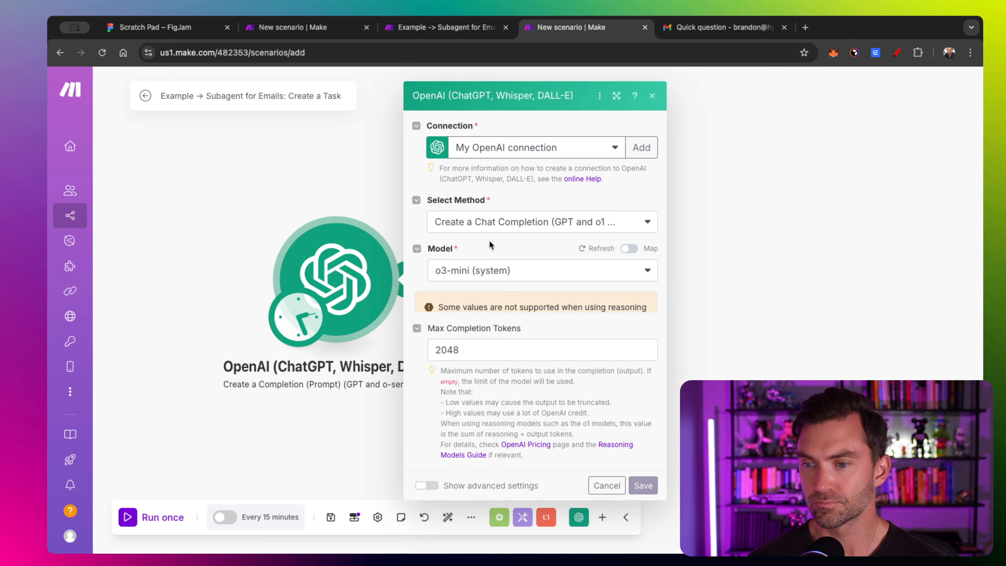
scroll(478, 258, down, 5)
scroll(452, 262, down, 10)
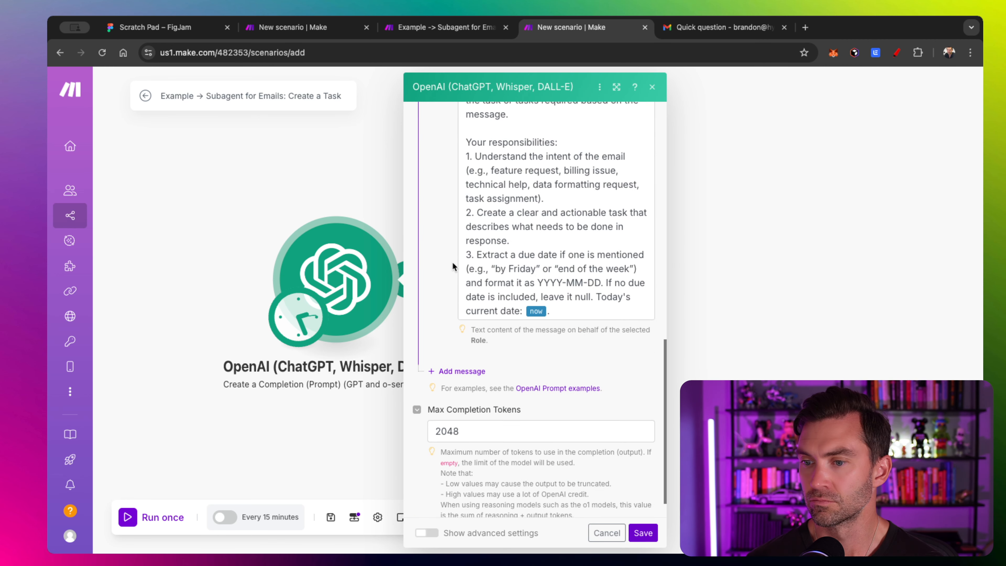
scroll(550, 236, down, 5)
click(516, 171)
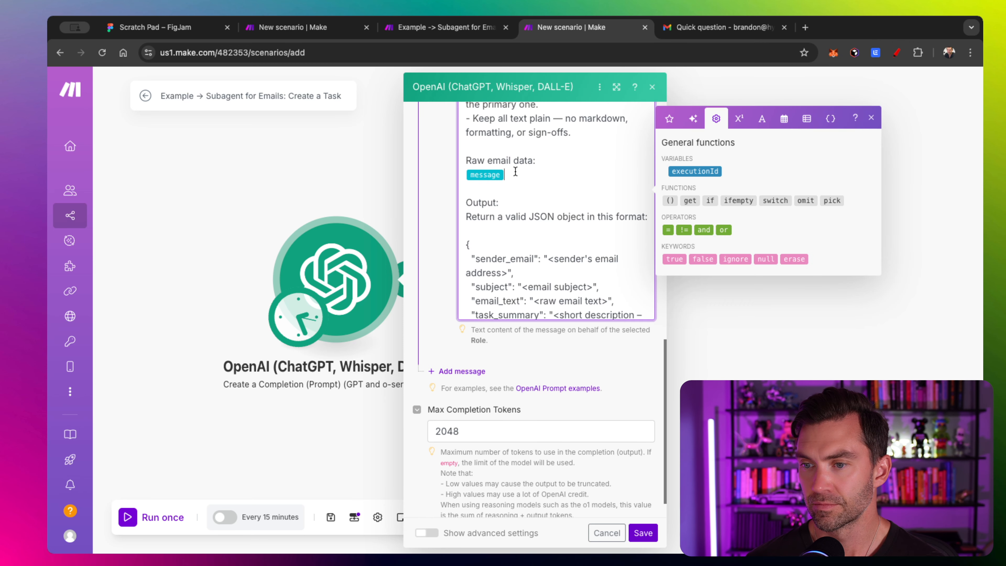
key(BackSpace)
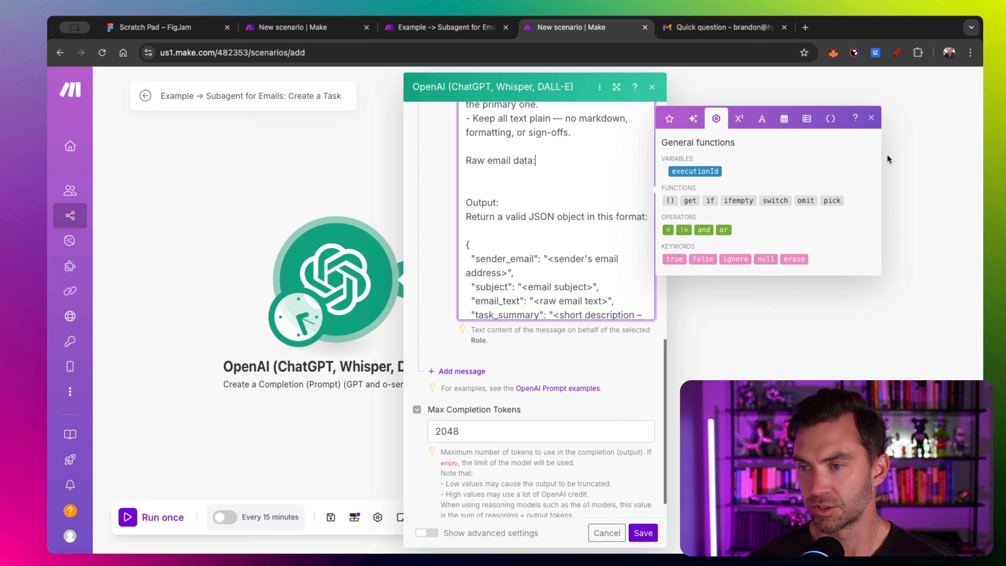
click(830, 120)
click(681, 241)
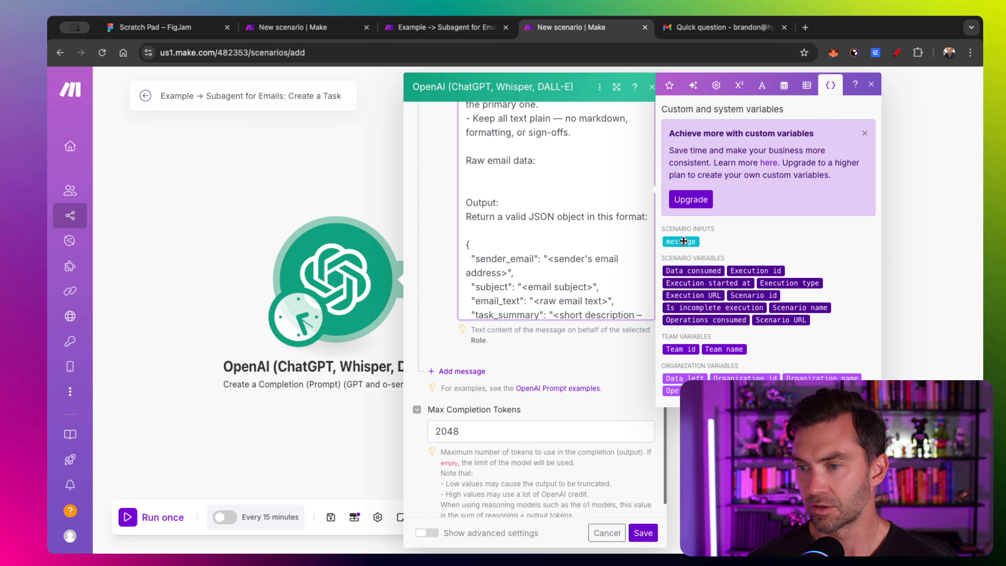
key(Left)
key(Return)
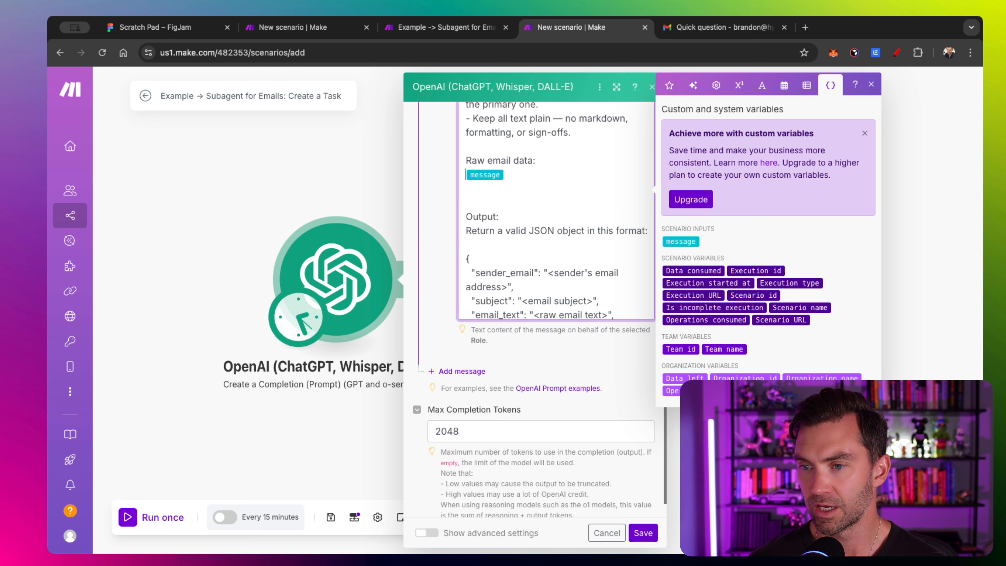
click(515, 197)
key(BackSpace)
scroll(551, 215, down, 10)
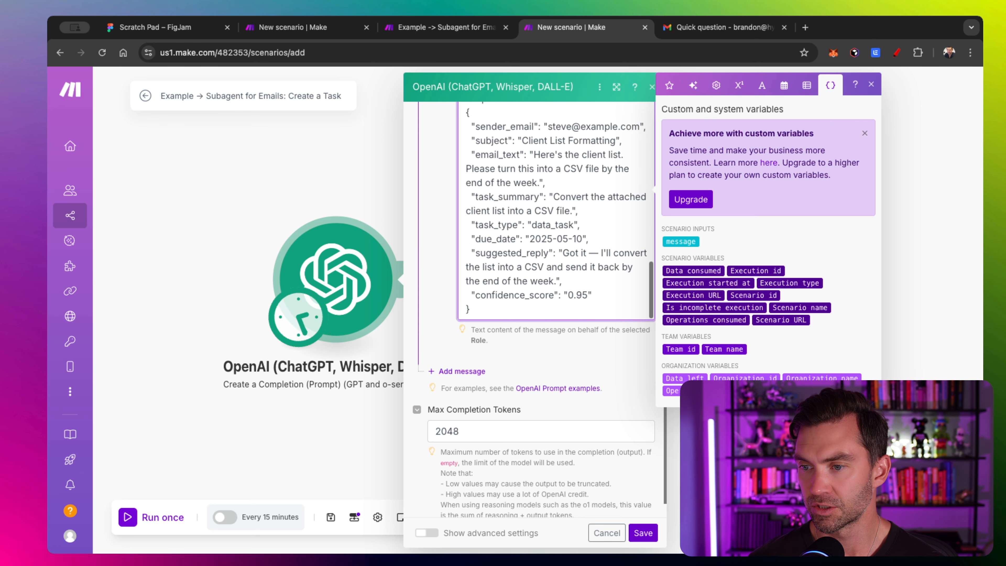
scroll(447, 301, down, 2)
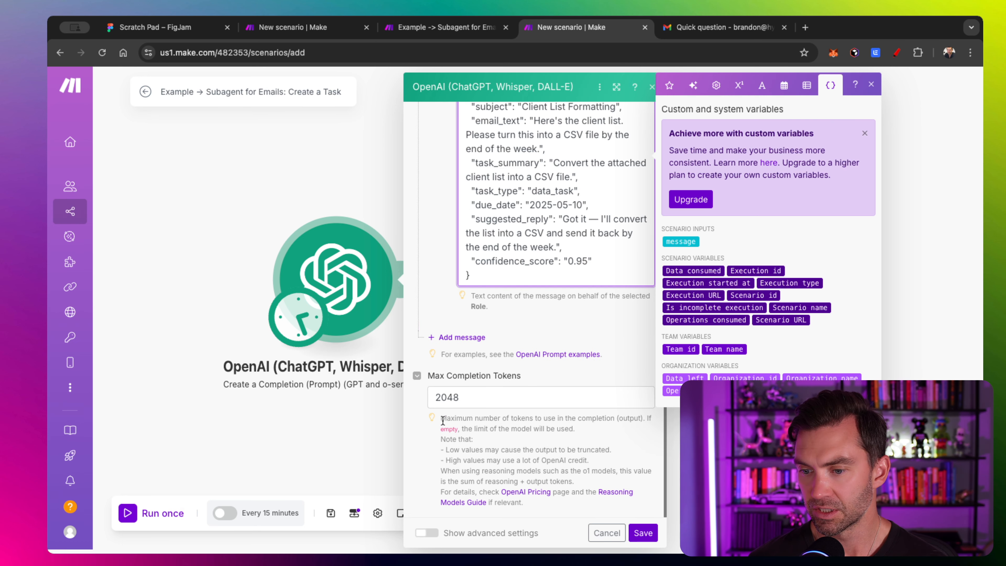
- Set the OpenAI Response Format to JSON Object with Parse JSON on, and save the module
click(426, 533)
scroll(438, 394, down, 7)
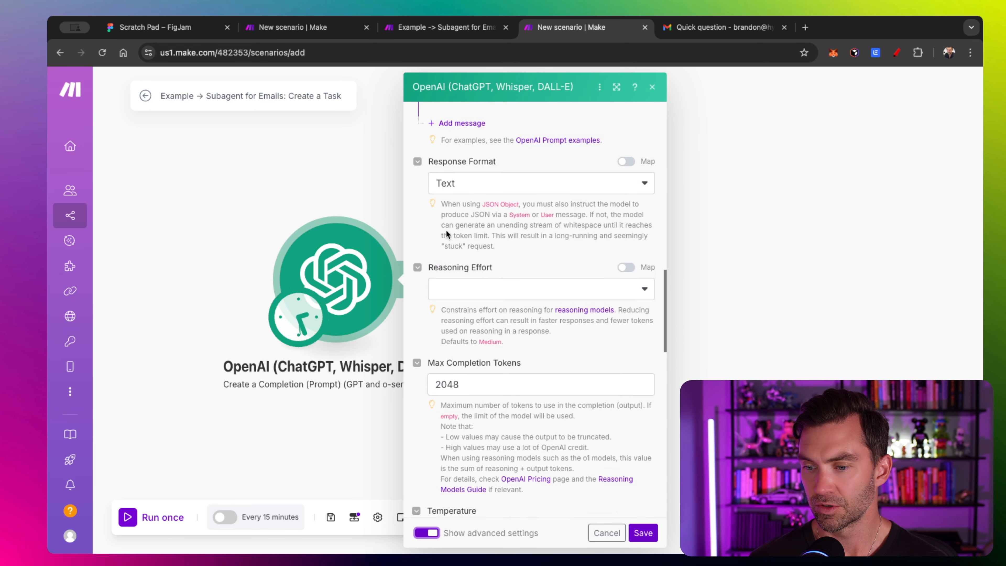
scroll(446, 214, up, 1)
click(461, 175)
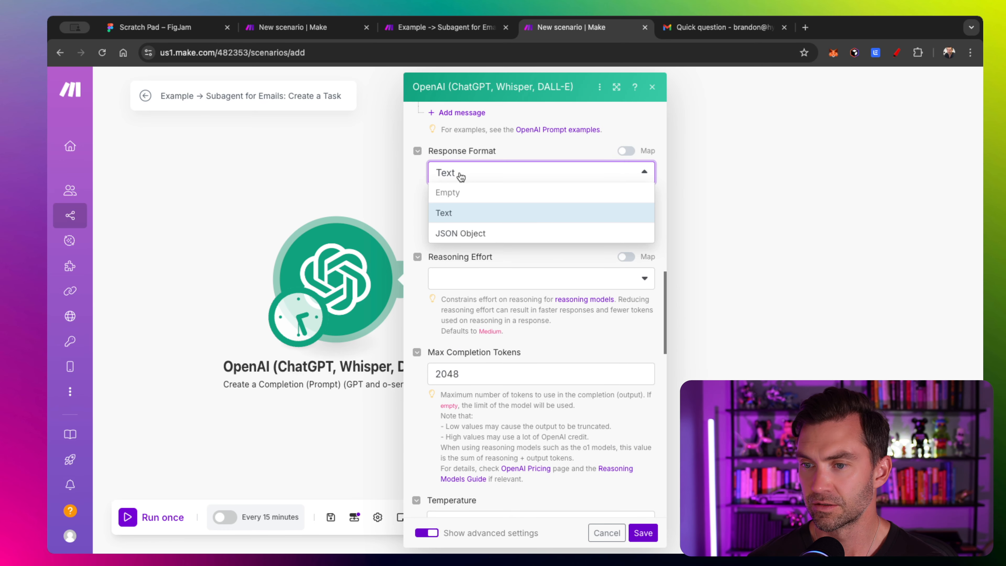
click(461, 234)
click(433, 275)
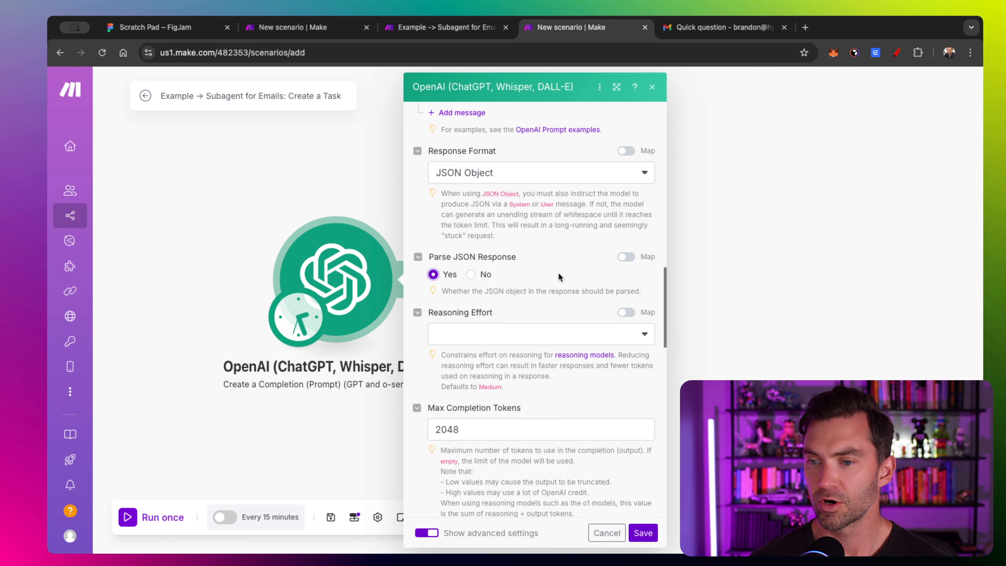
click(650, 535)
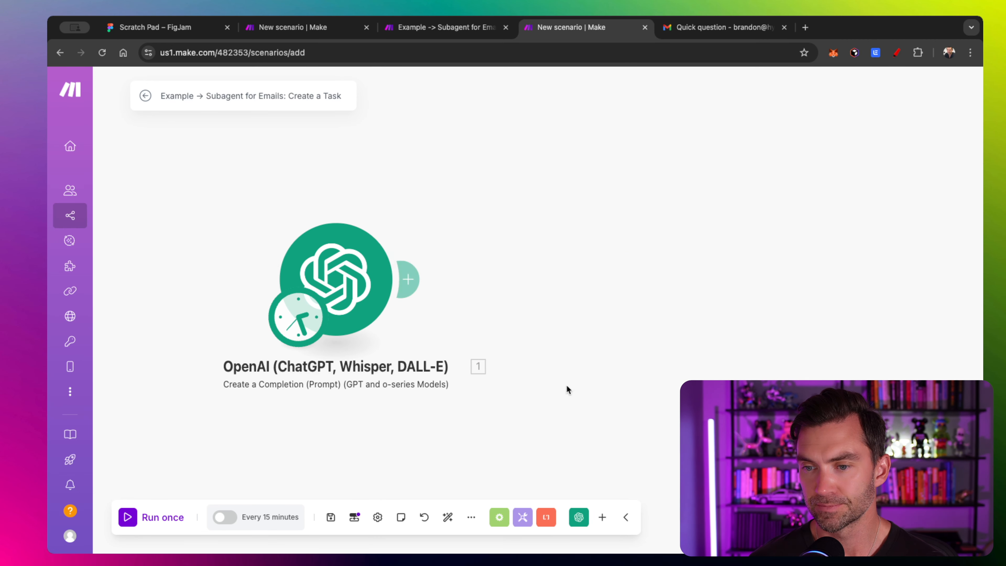
click(602, 518)
- Add a Notion Create a Database Item module after OpenAI
click(545, 380)
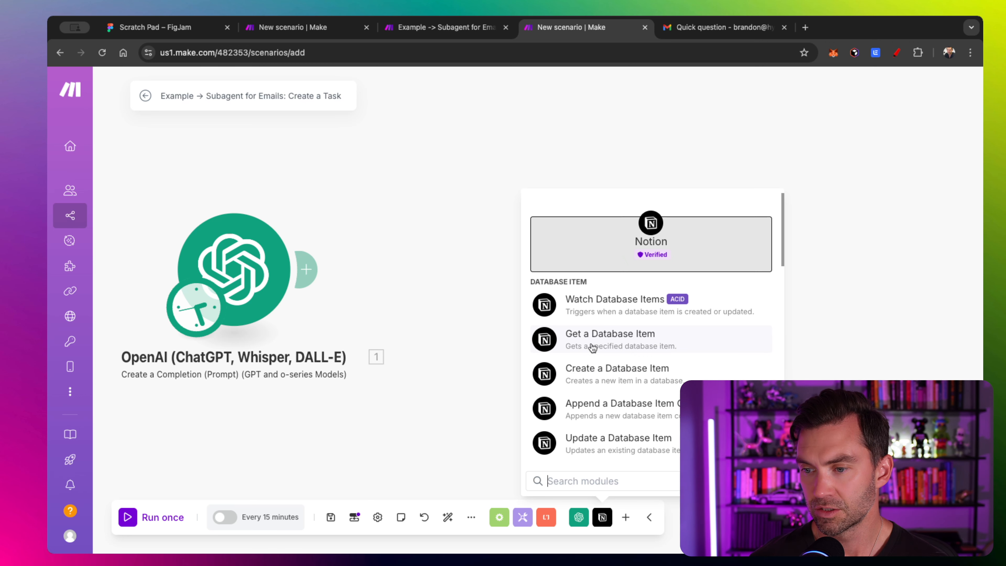
click(630, 375)
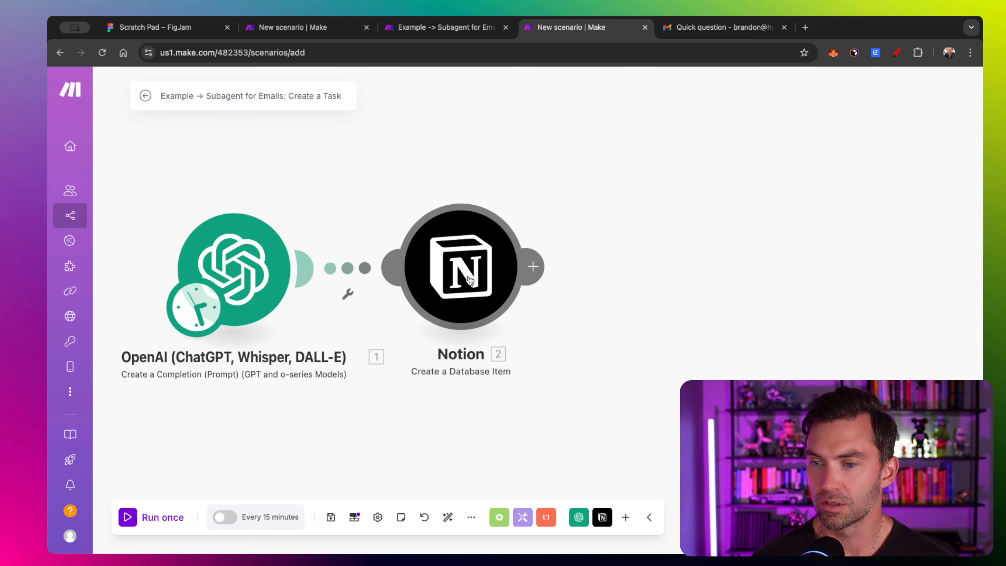
click(471, 281)
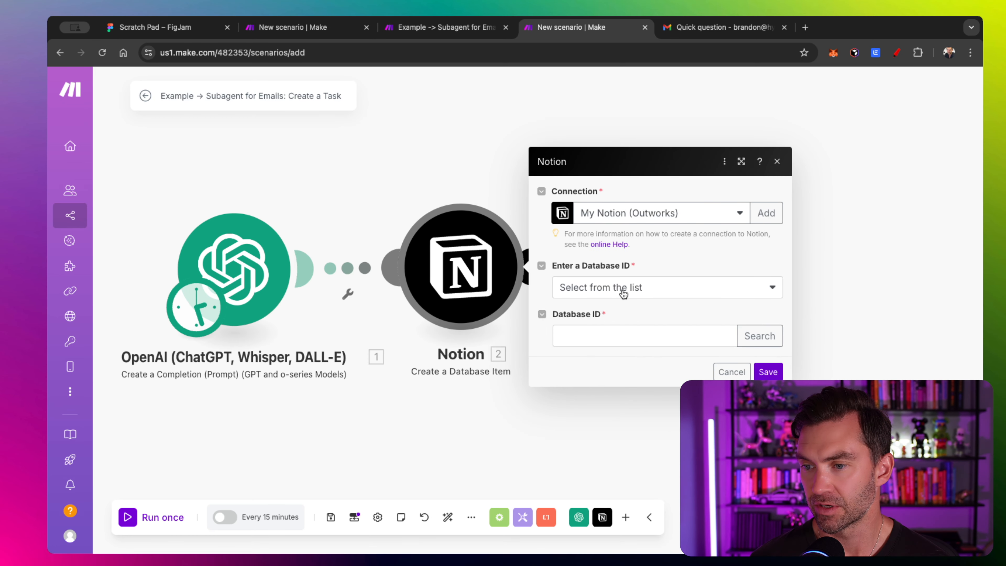
- Search Notion and select the Example Tasks Tracker as the target database
click(760, 335)
click(566, 340)
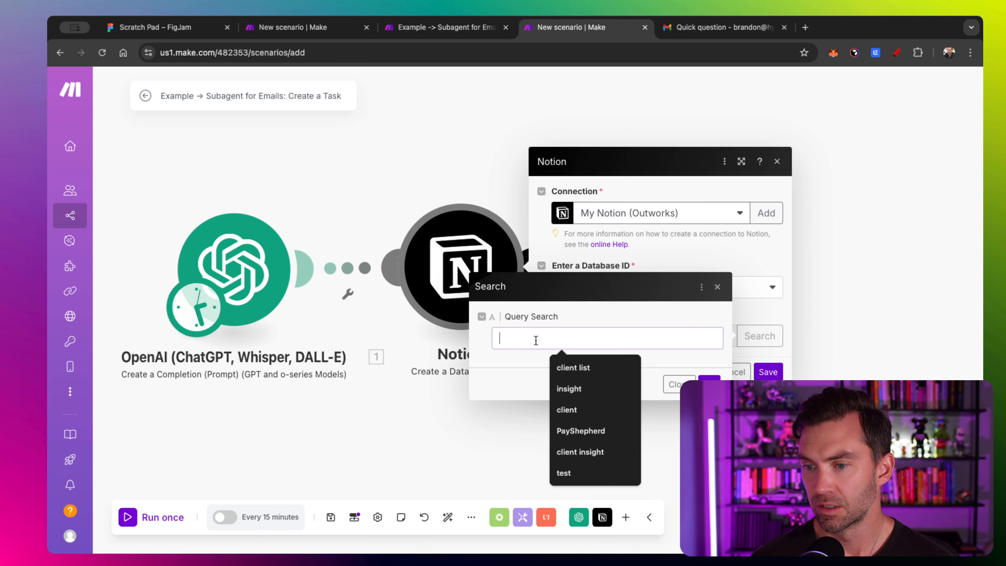
key(Return)
click(541, 125)
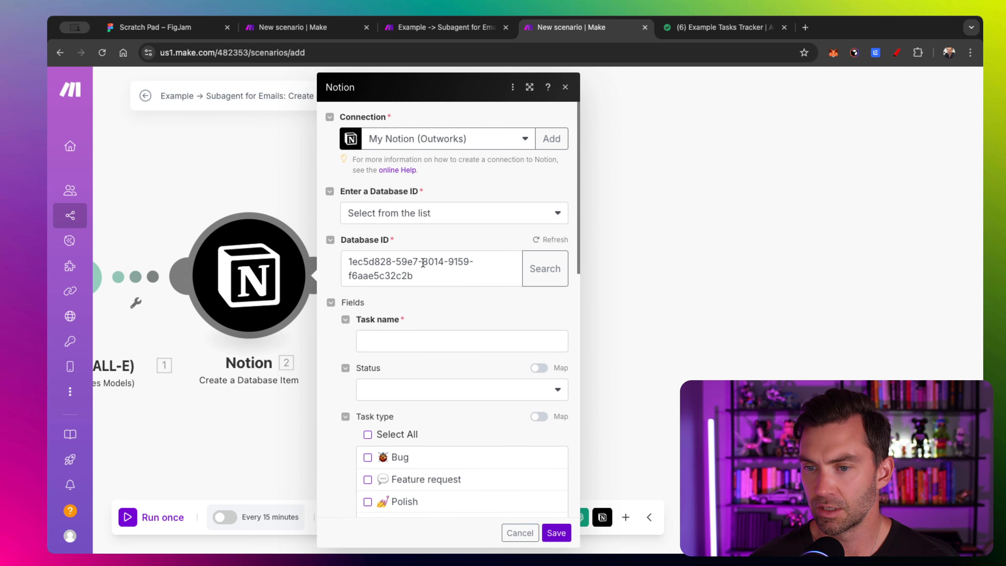
scroll(423, 263, down, 3)
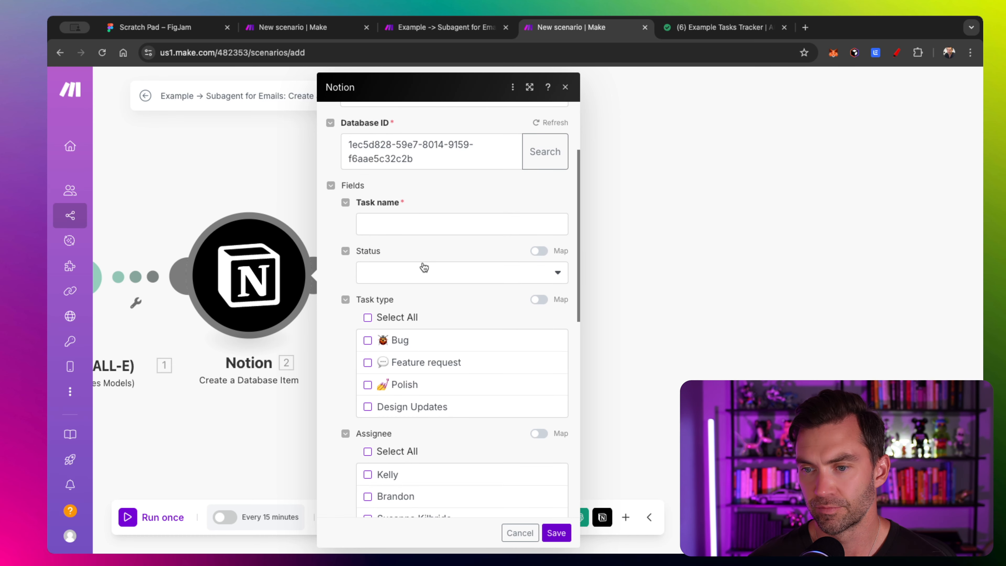
scroll(423, 266, down, 2)
scroll(424, 265, up, 1)
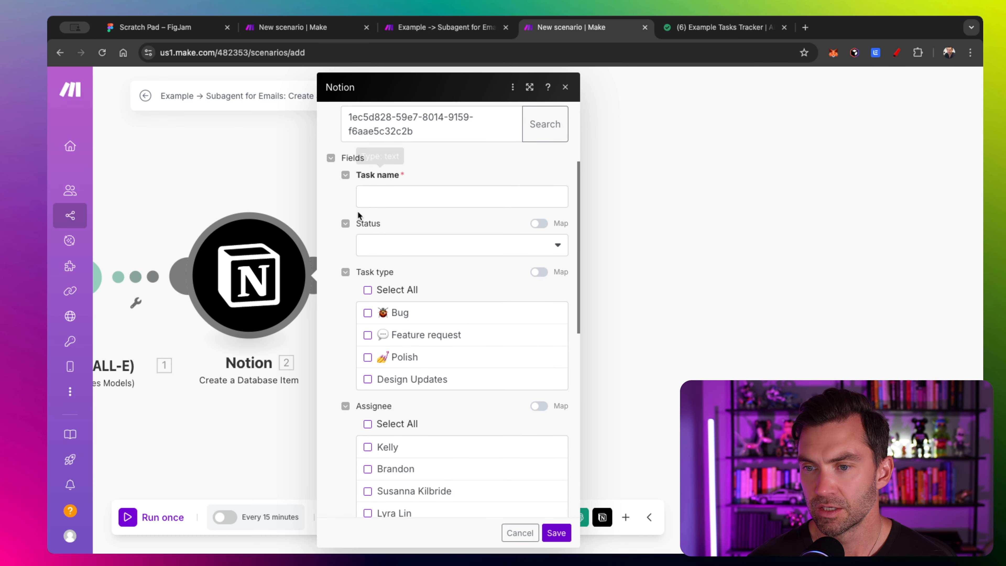
click(698, 28)
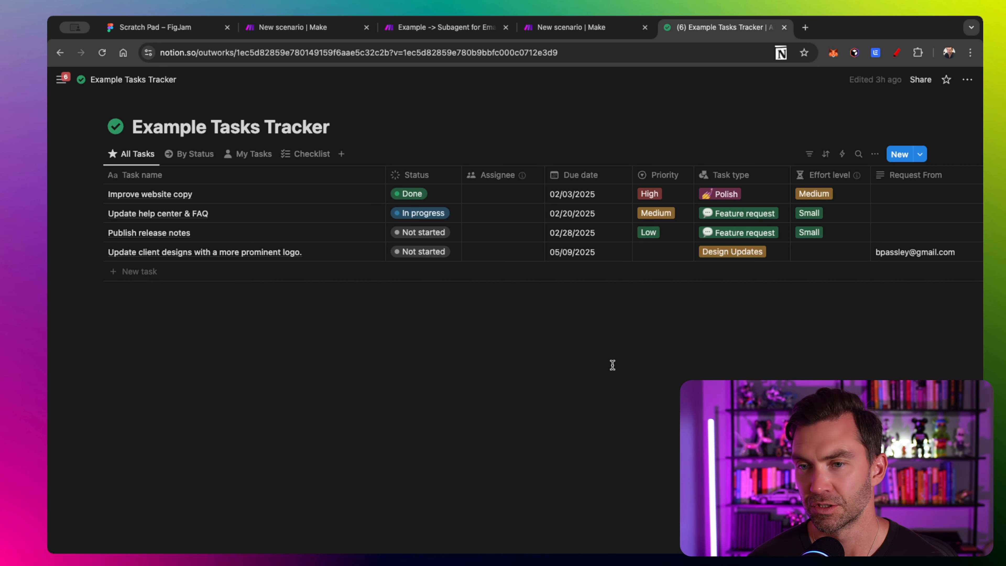
- Return to the Make scenario and close the Notion module settings
click(583, 28)
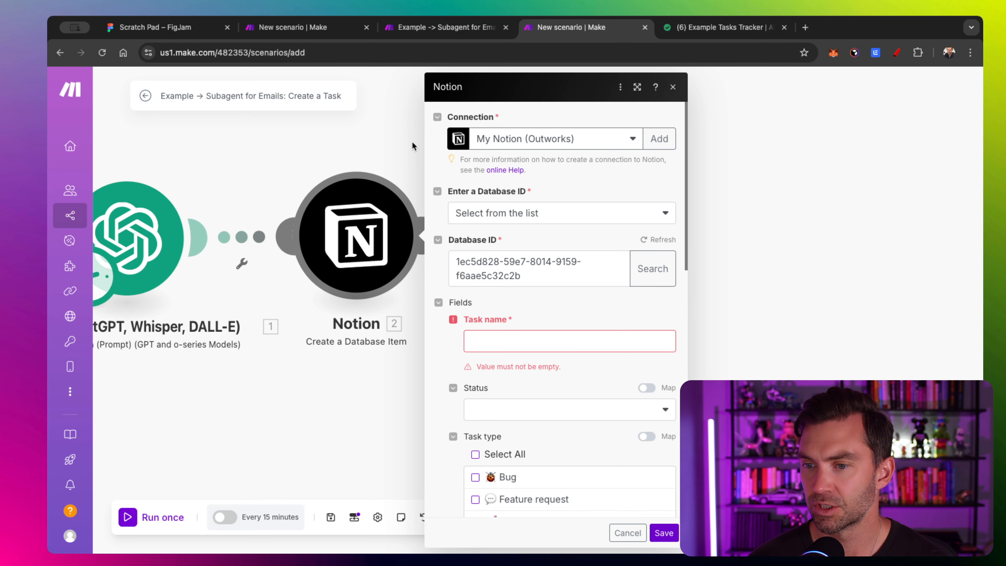
scroll(504, 319, down, 2)
click(498, 284)
scroll(567, 293, down, 1)
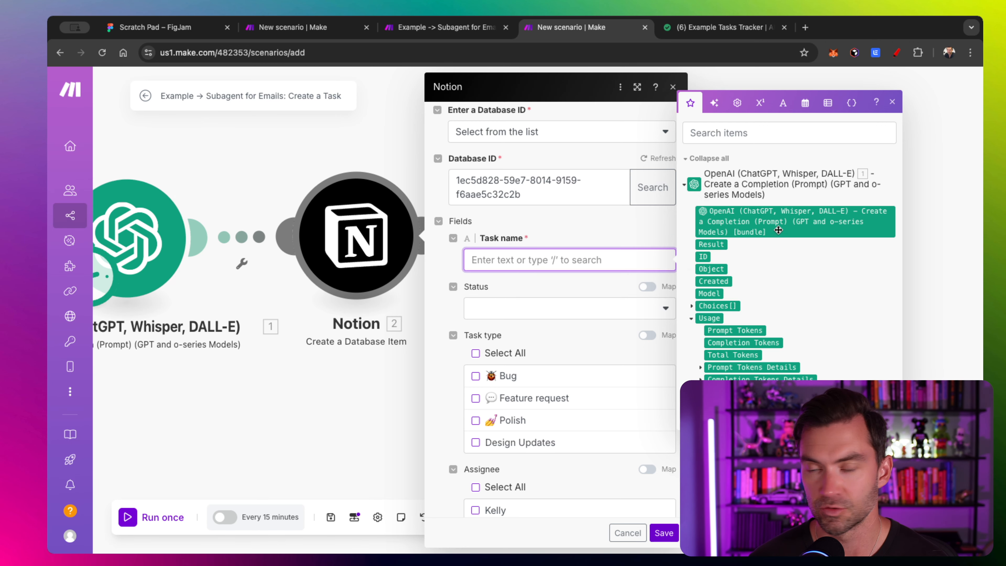
click(240, 167)
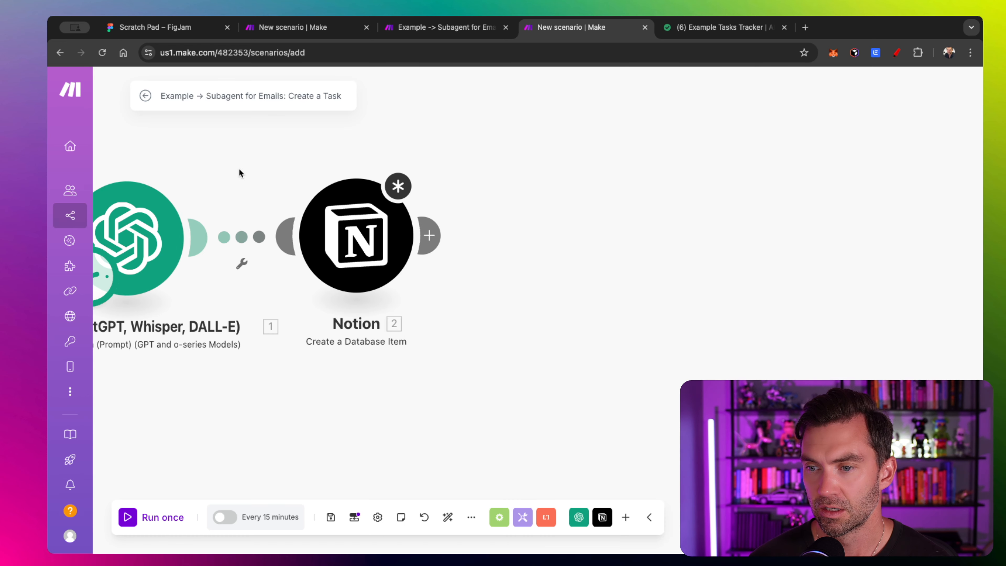
- Unlink the Notion module from the OpenAI module
click(259, 239)
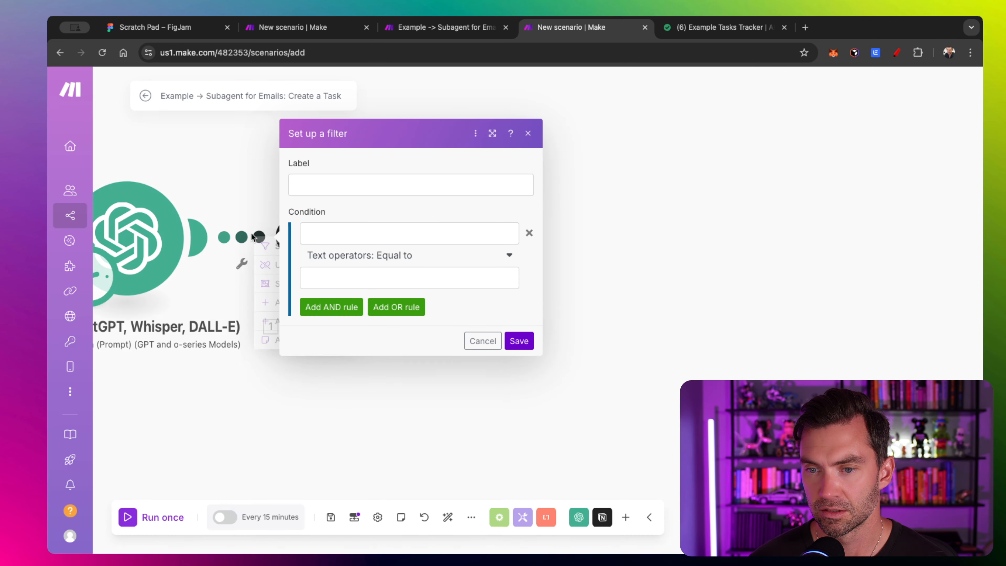
scroll(218, 183, left, 3)
click(219, 184)
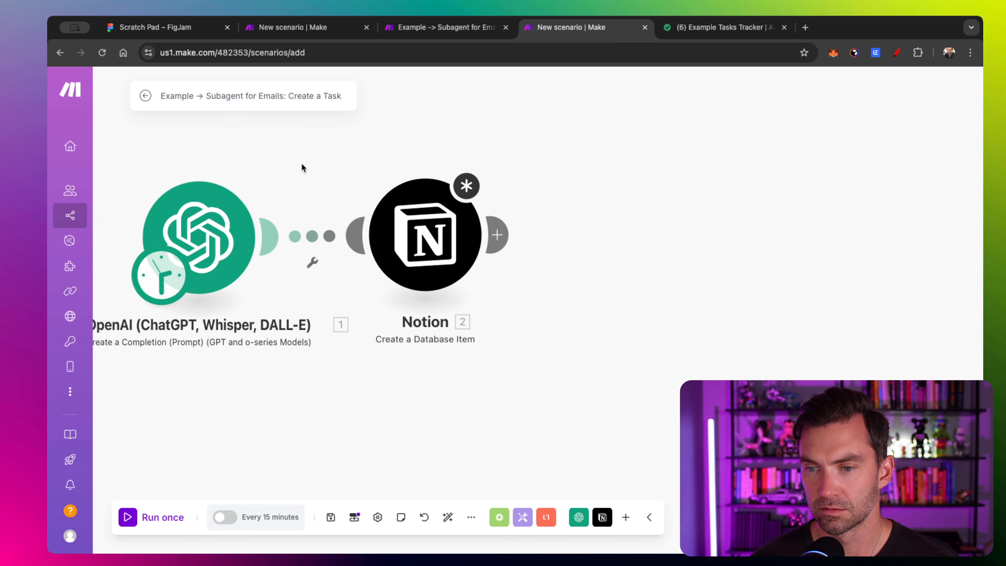
click(314, 263)
click(324, 266)
scroll(325, 269, left, 5)
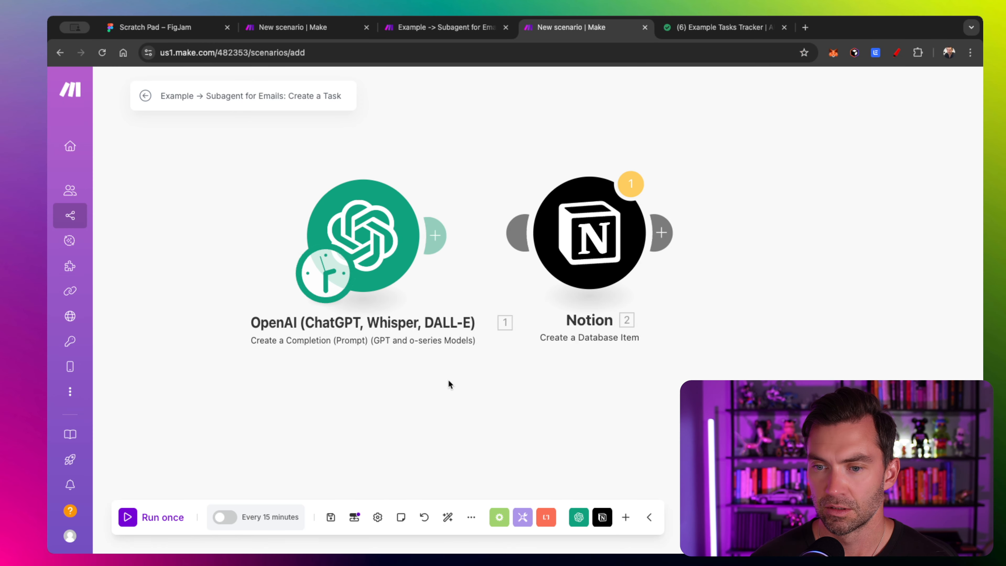
- Set the scenario schedule to On demand, leaving it inactive
click(344, 281)
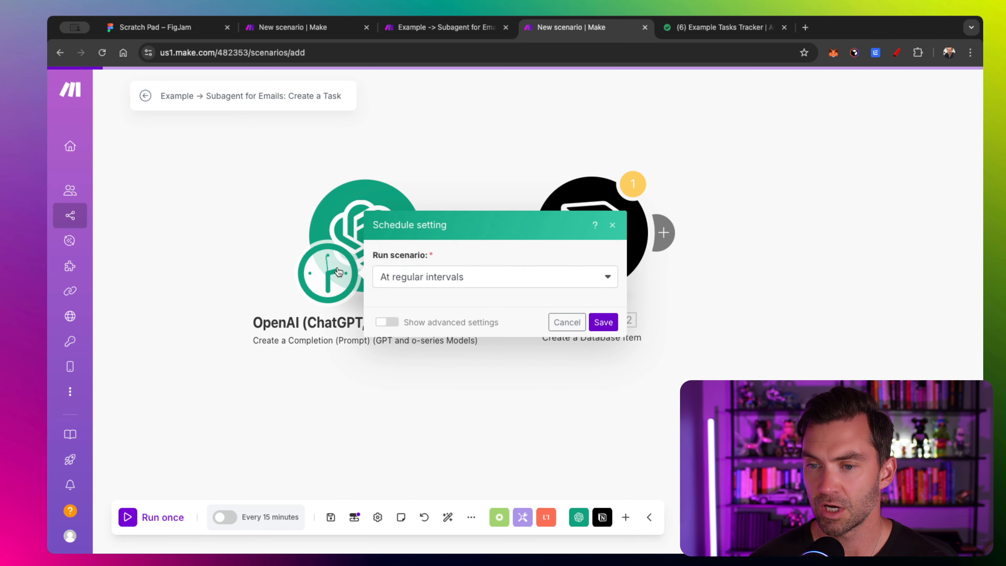
click(445, 210)
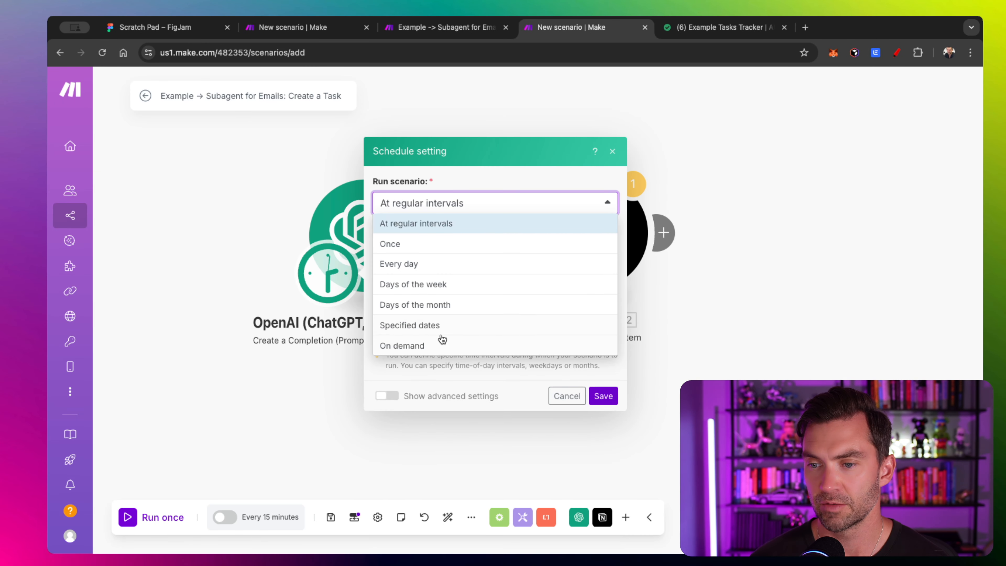
click(443, 346)
click(604, 318)
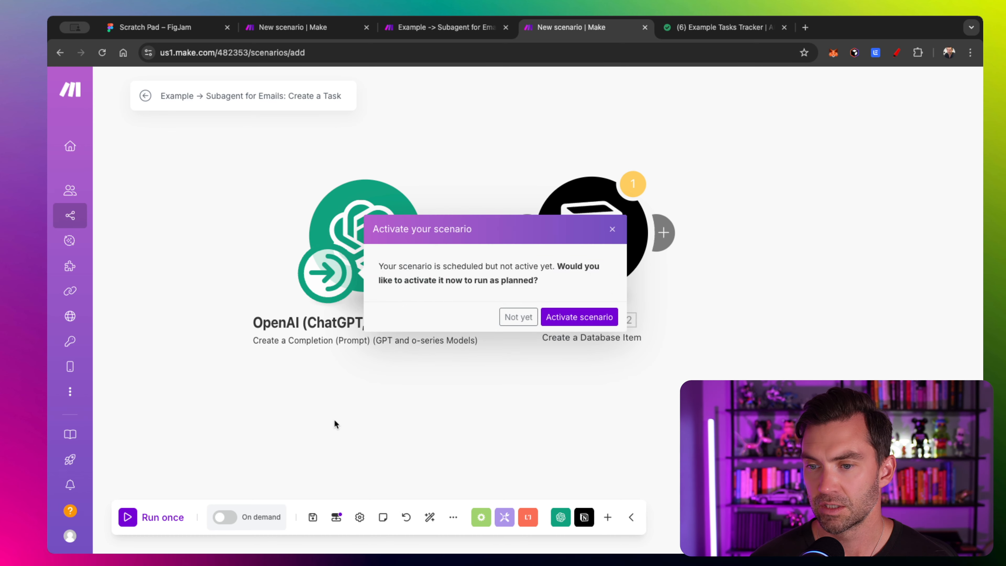
click(515, 316)
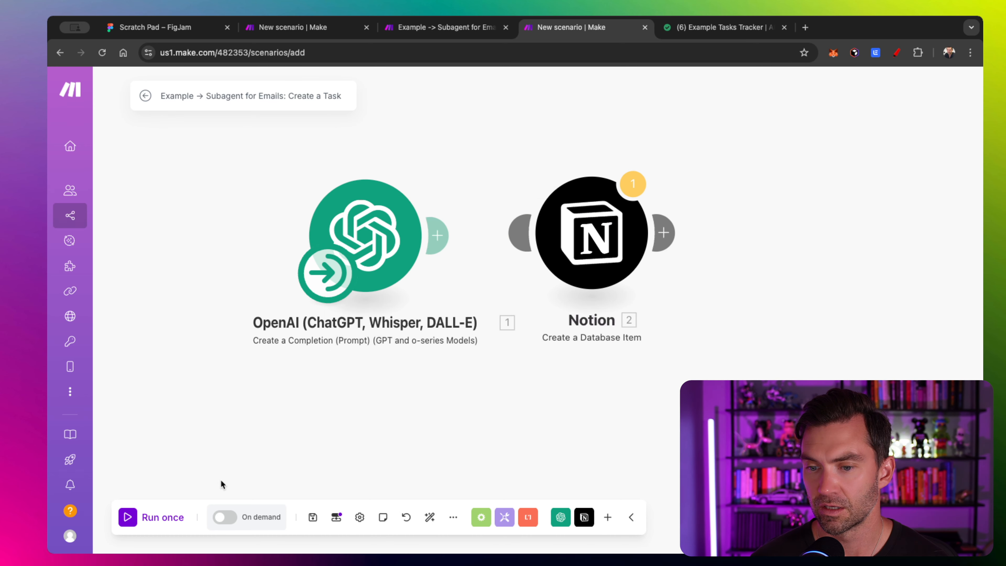
- Run once with a pasted sample email asking to update the client design by week's end
click(128, 520)
click(237, 488)
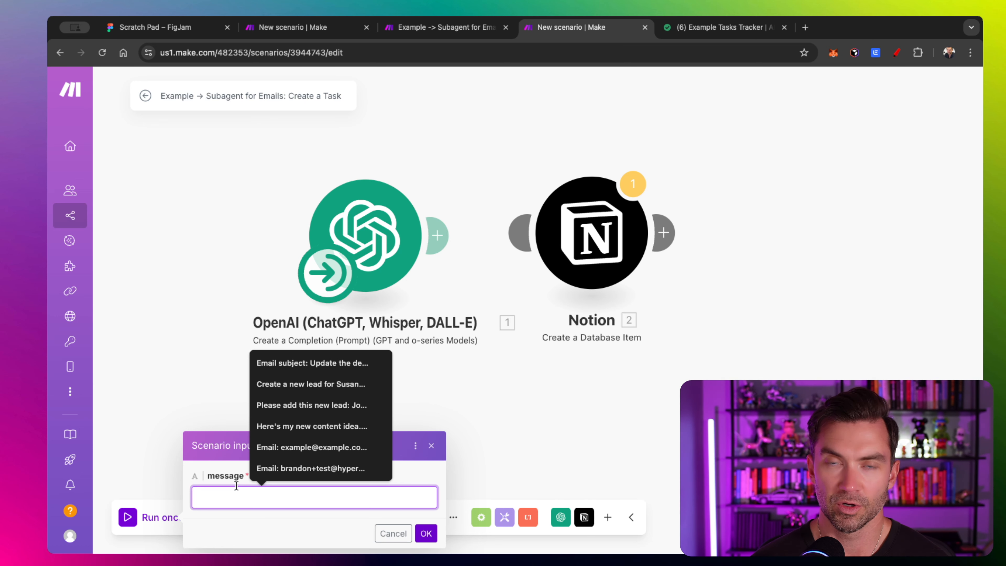
key(super+v)
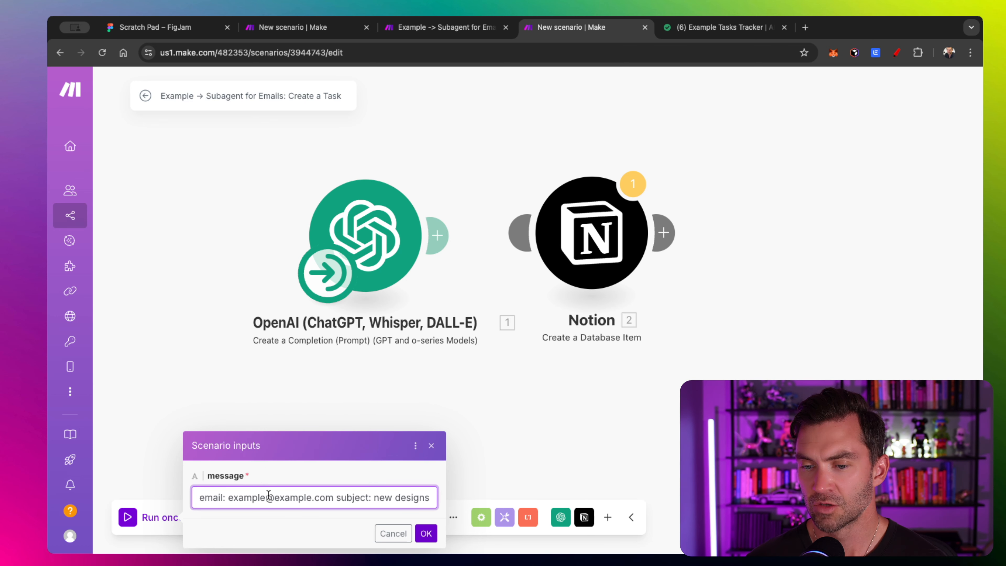
scroll(241, 500, right, 1)
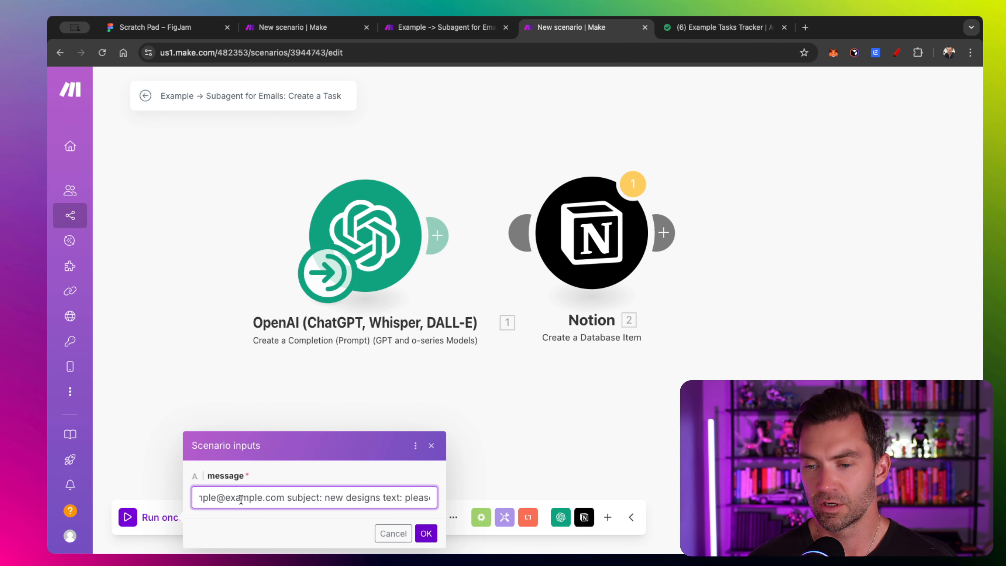
scroll(241, 501, right, 5)
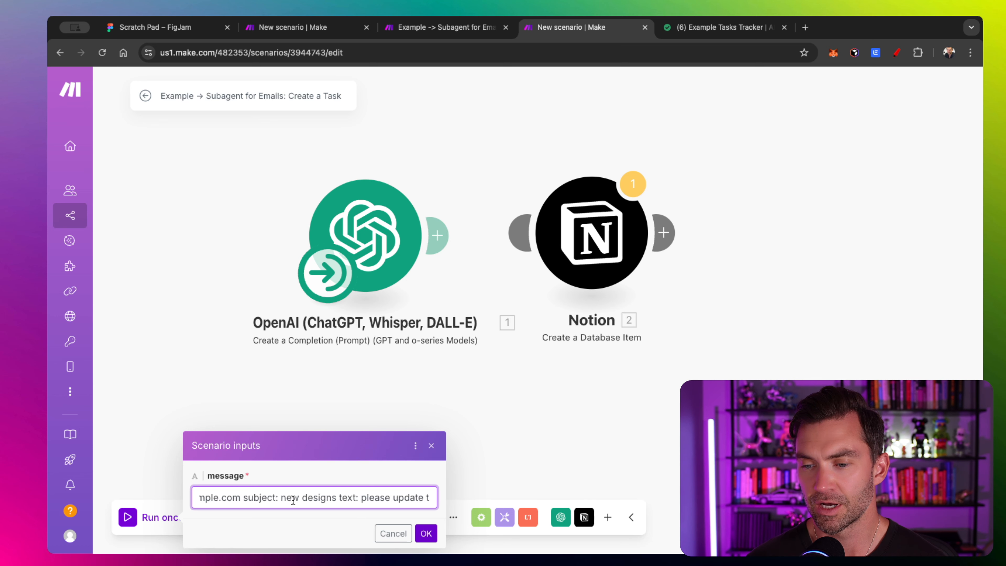
scroll(293, 500, right, 2)
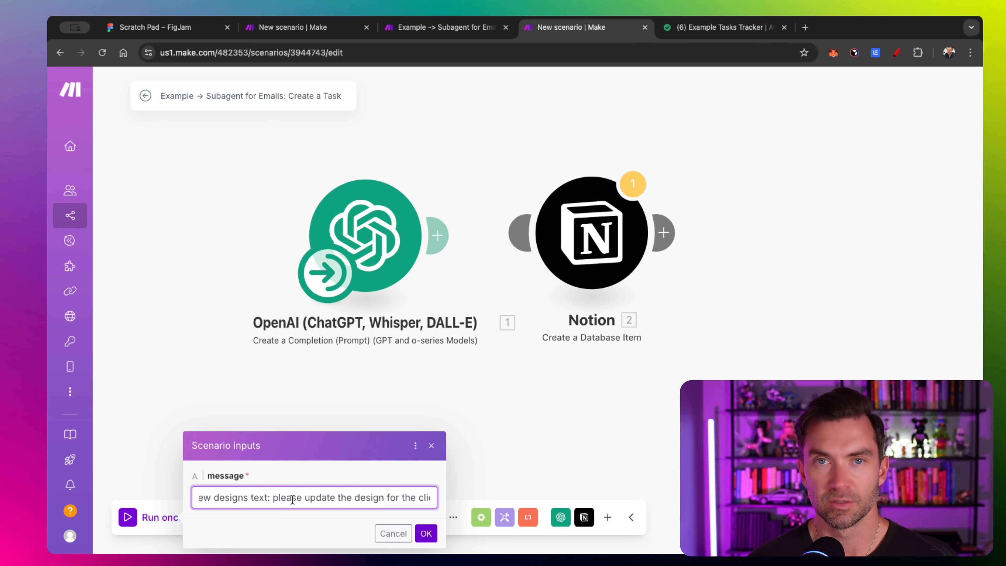
scroll(268, 500, right, 6)
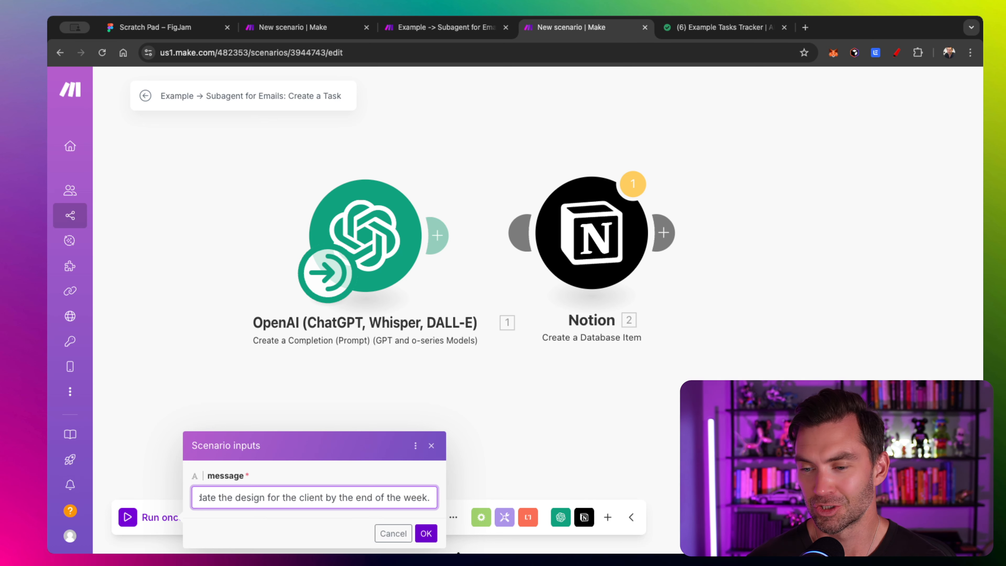
click(426, 532)
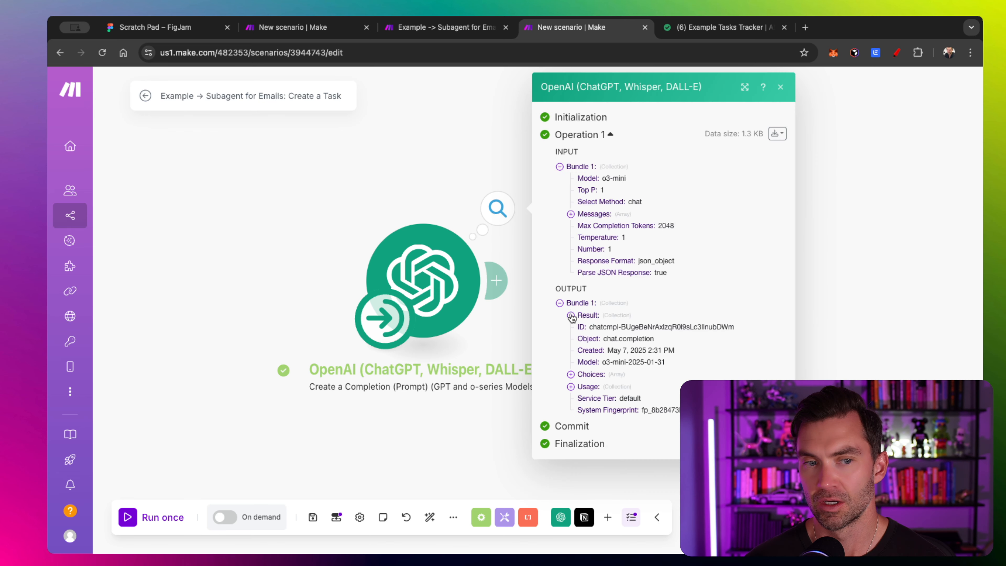
- Inspect the OpenAI result: task summary, task type Design Updates, due date 2025-05-10, and suggested reply
click(571, 316)
scroll(389, 303, right, 4)
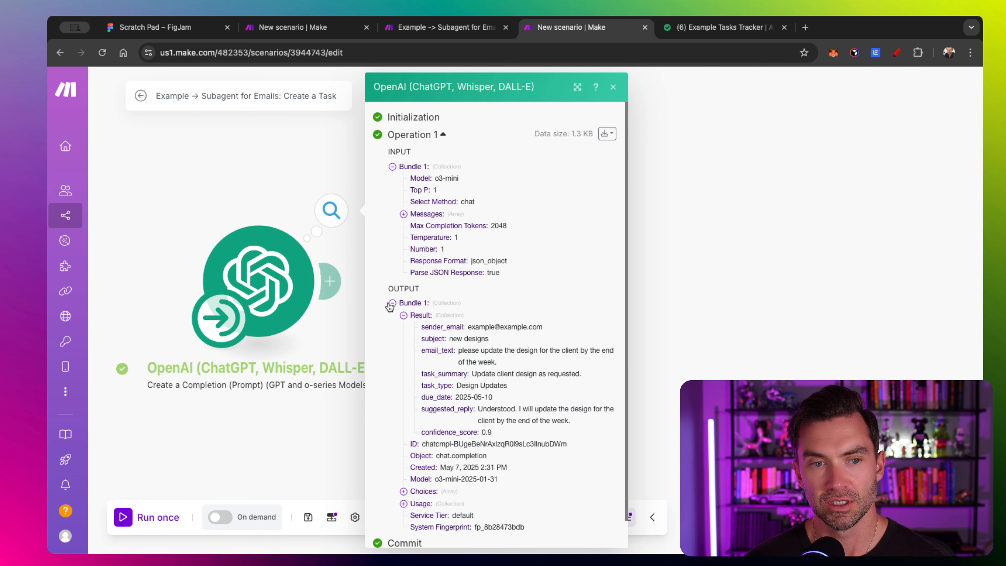
scroll(518, 368, up, 5)
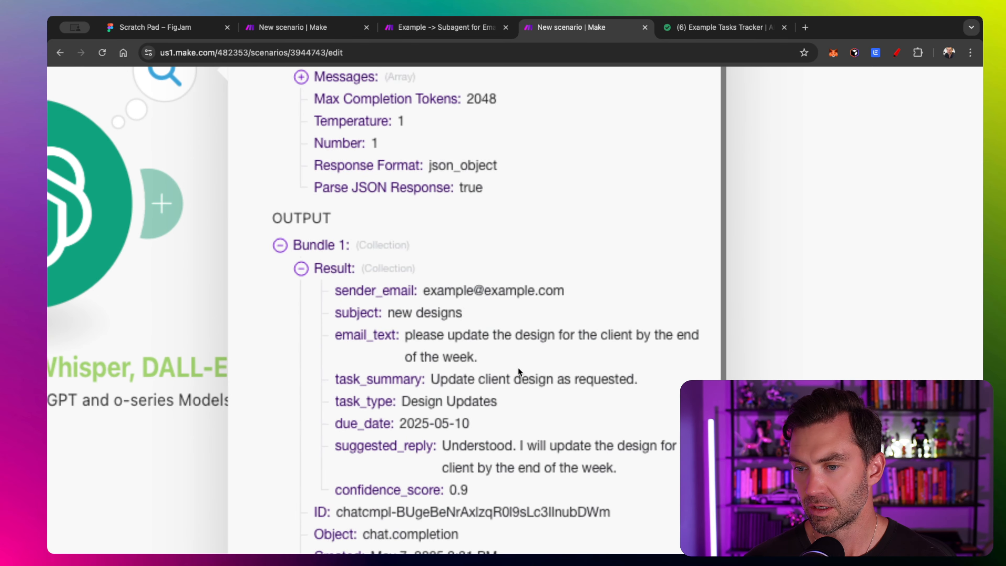
scroll(518, 367, down, 2)
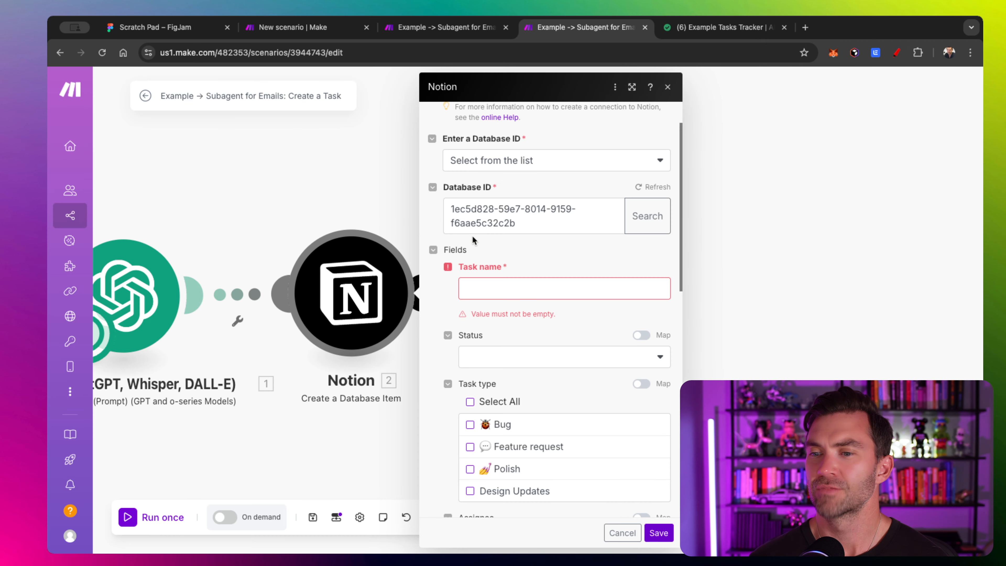
click(503, 296)
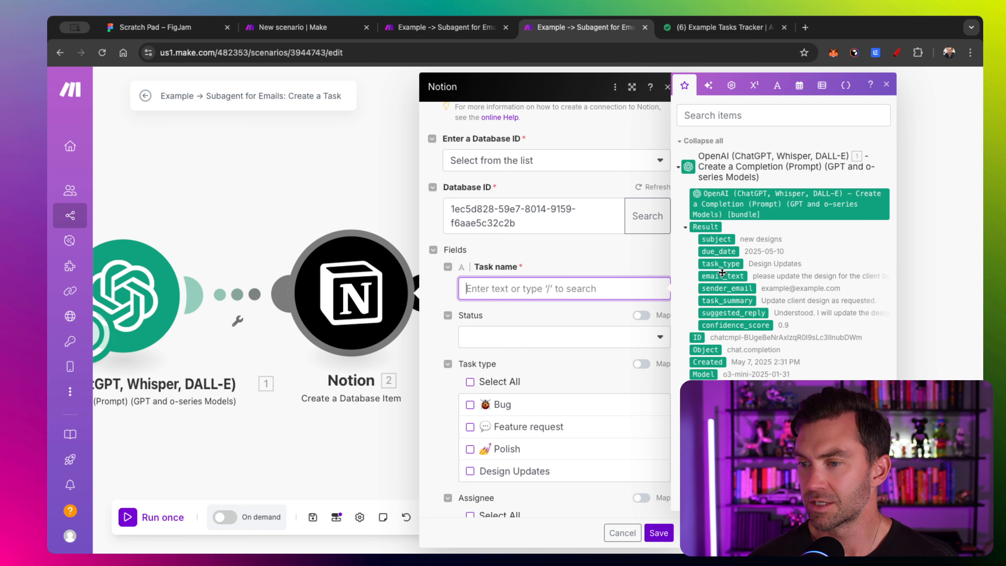
- Map task_summary to Task name, task_type to Task type, and due_date to Start Time, then save the Notion module
click(730, 302)
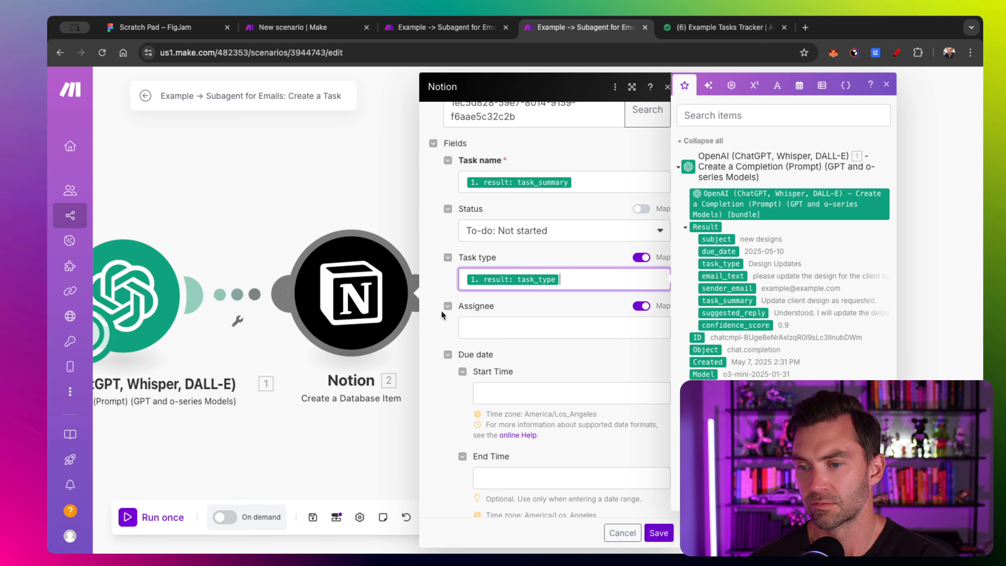
scroll(453, 329, down, 5)
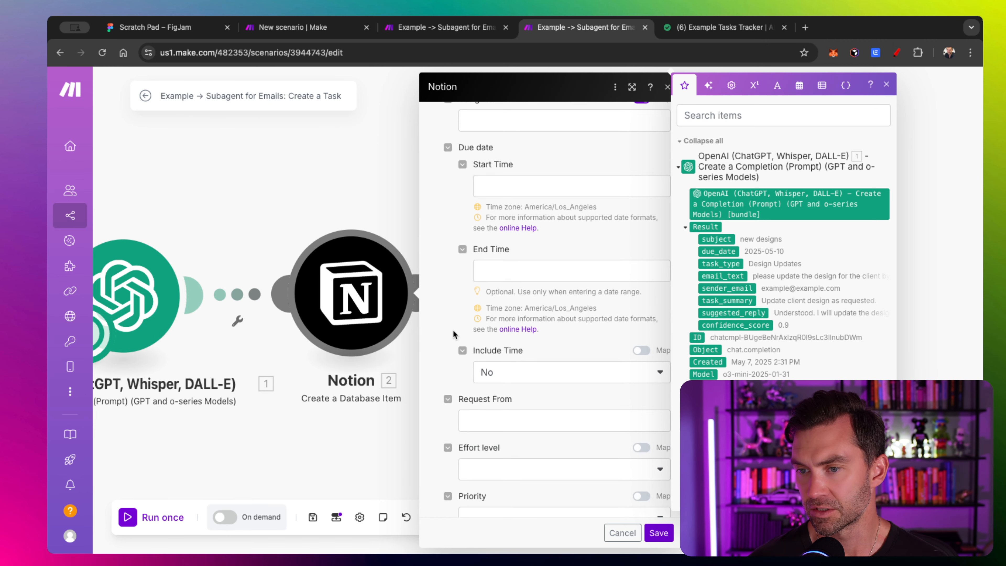
click(501, 185)
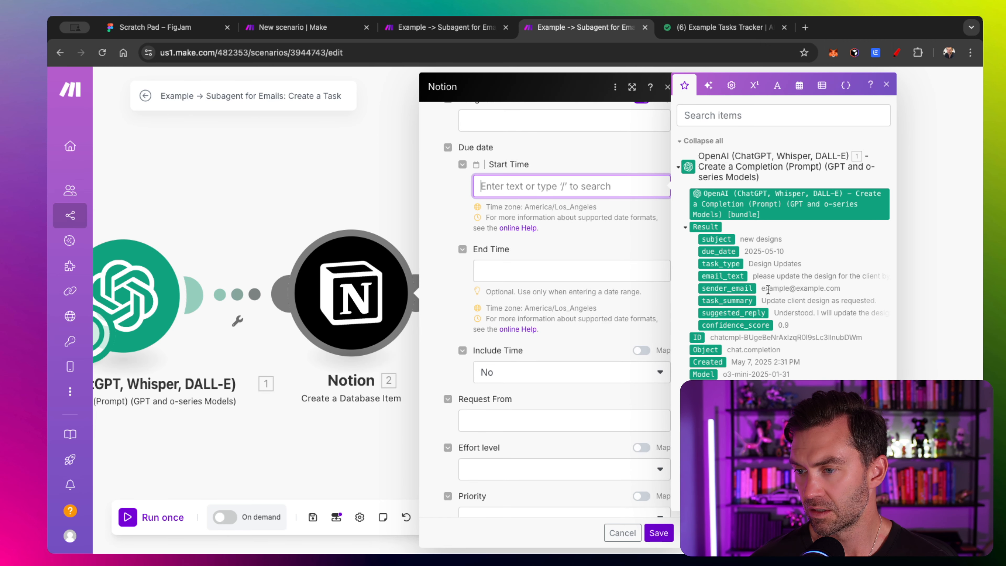
click(730, 251)
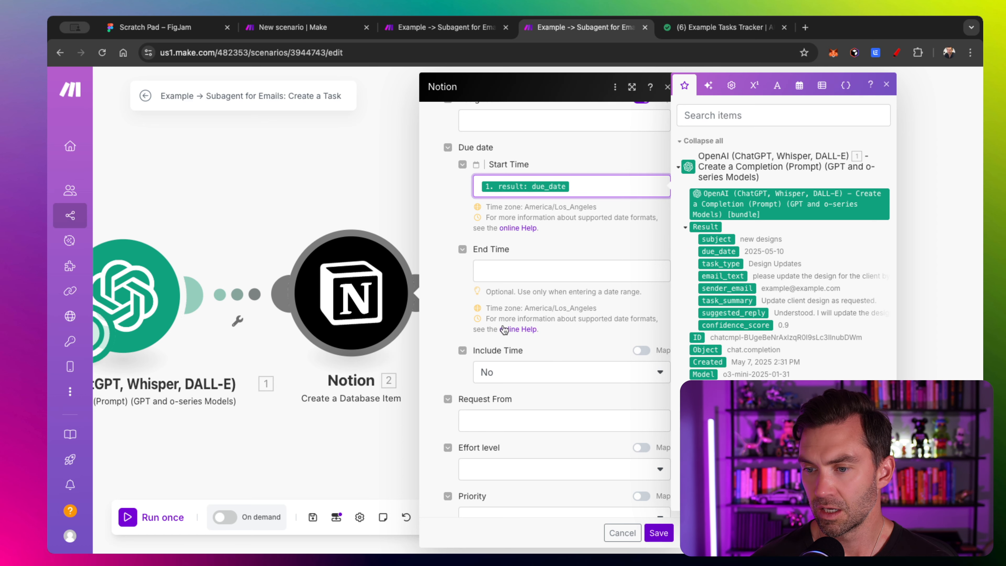
scroll(495, 357, down, 1)
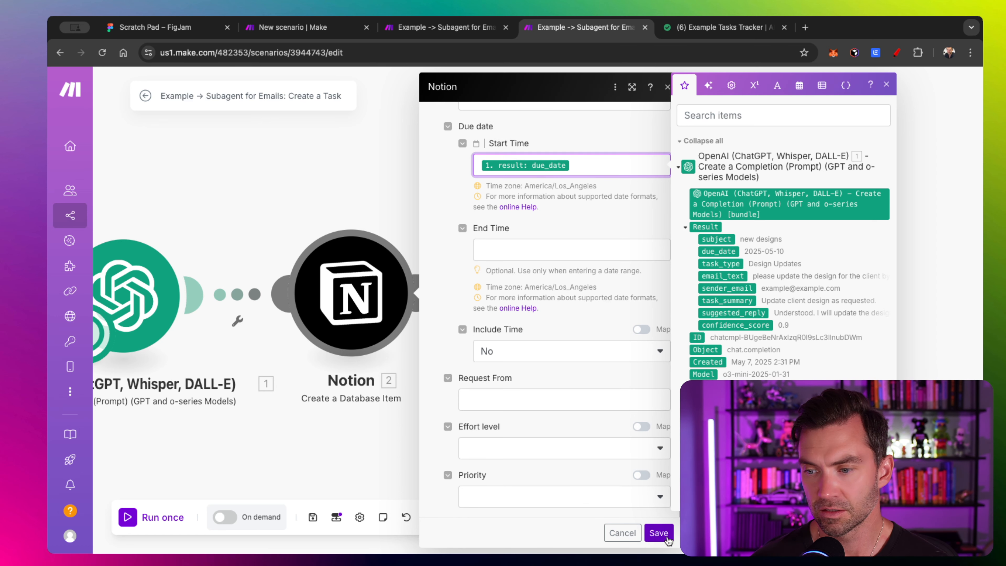
click(581, 498)
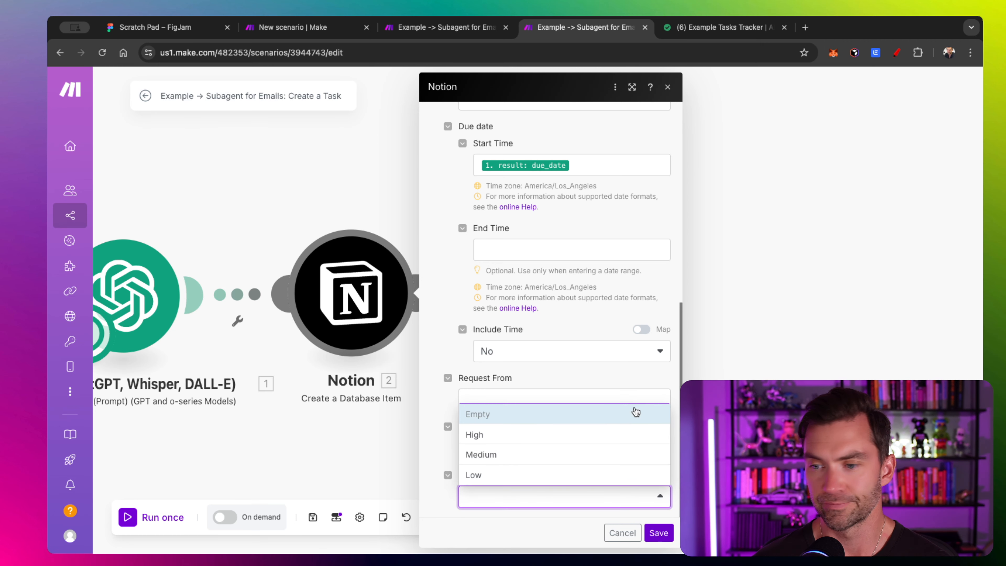
click(661, 533)
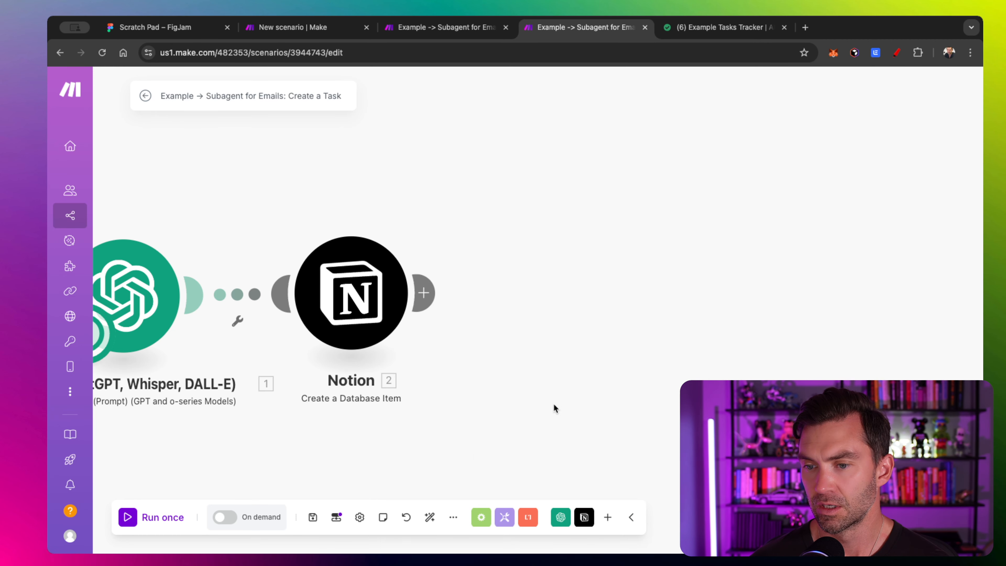
- Add a Scenarios 'Return output' module and link it after the Notion module
drag(554, 404, 655, 403)
scroll(629, 396, left, 5)
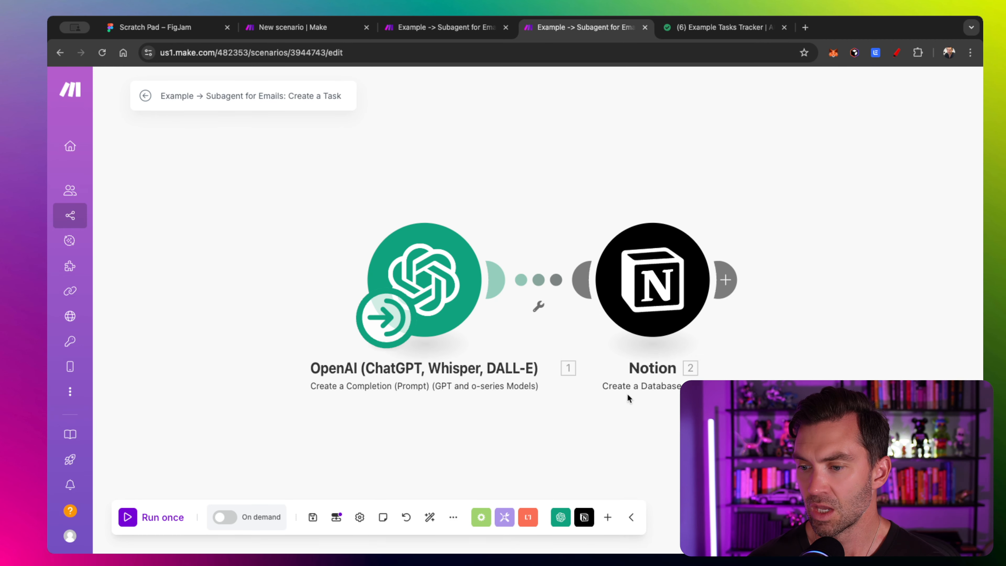
click(609, 518)
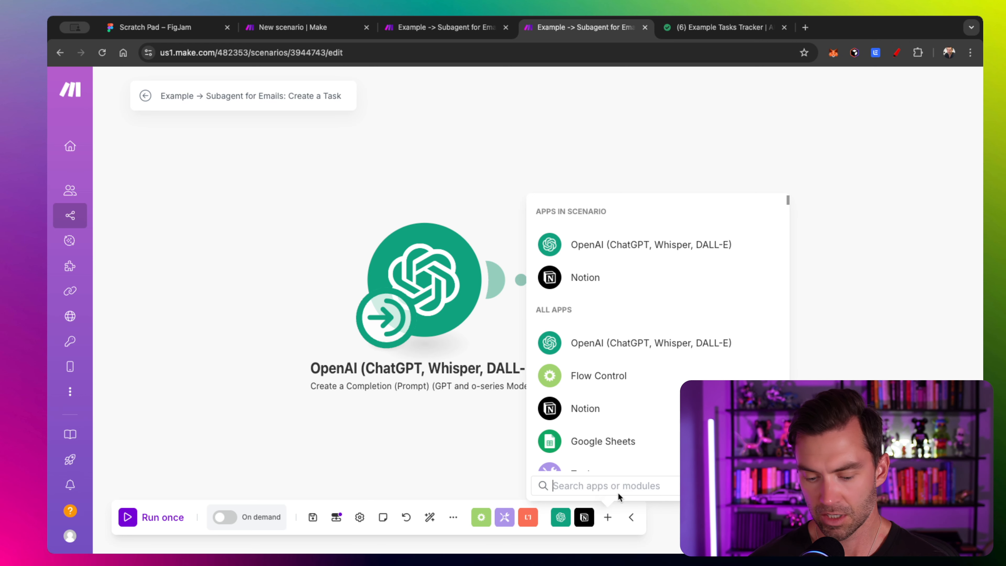
text(scen)
click(588, 213)
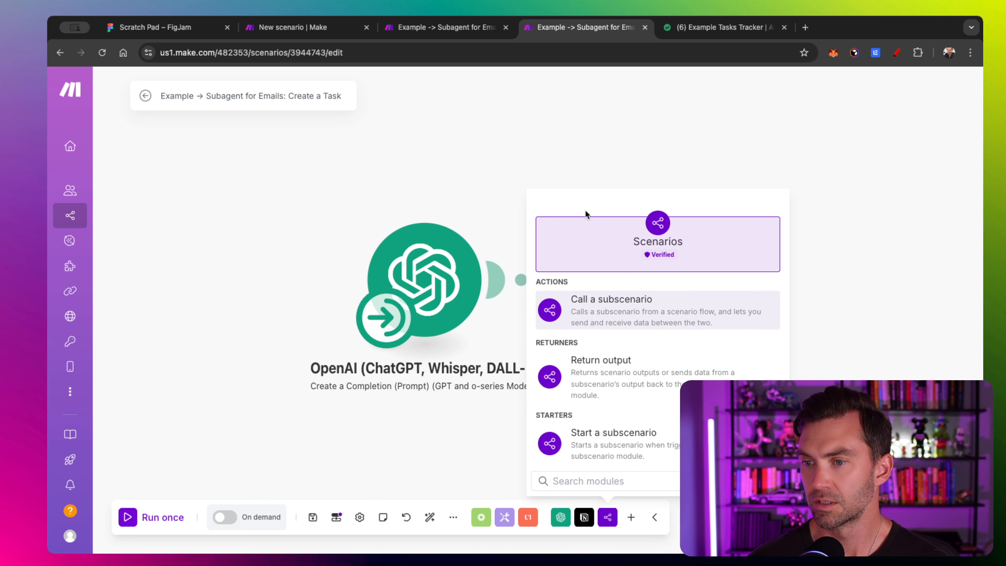
click(612, 375)
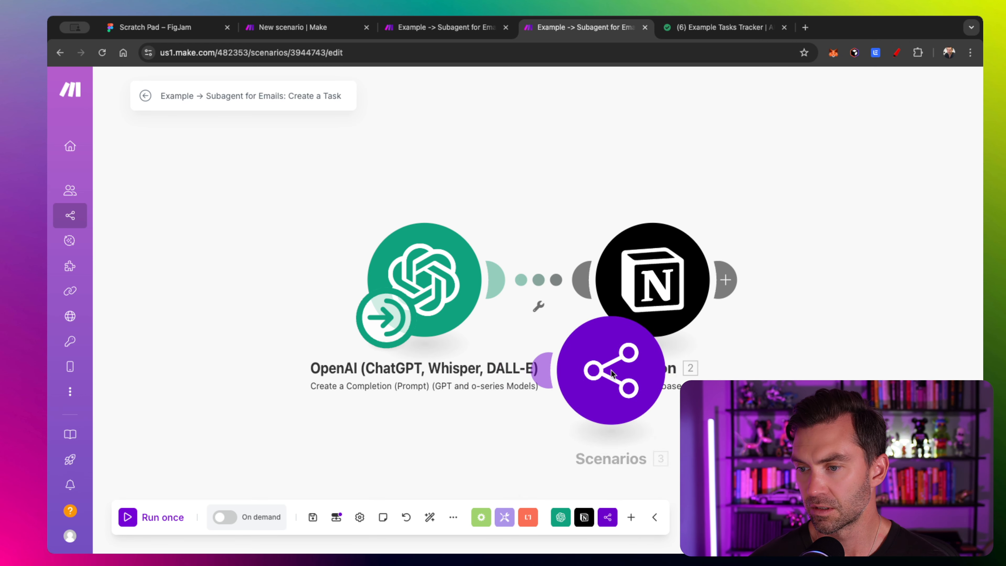
drag(672, 341, 884, 253)
scroll(680, 206, right, 10)
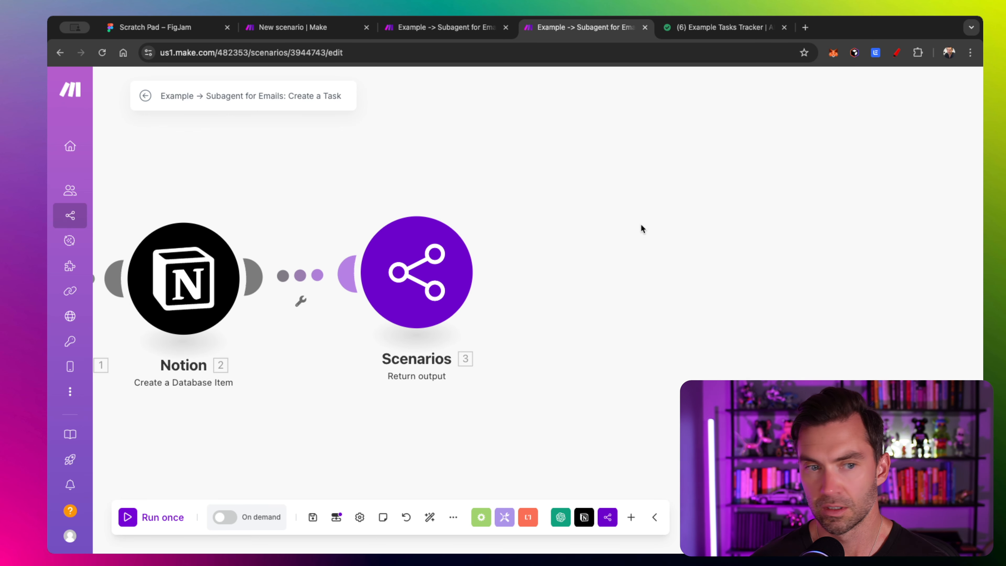
- Return the OpenAI '1. Result' as the response, save, and set the scenario to run on demand
click(422, 282)
click(517, 284)
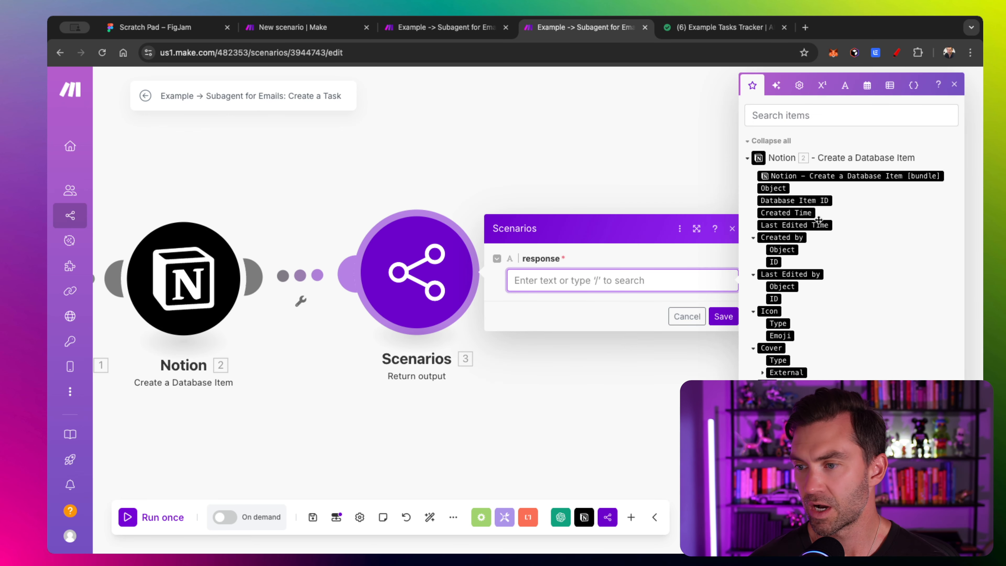
scroll(798, 269, down, 10)
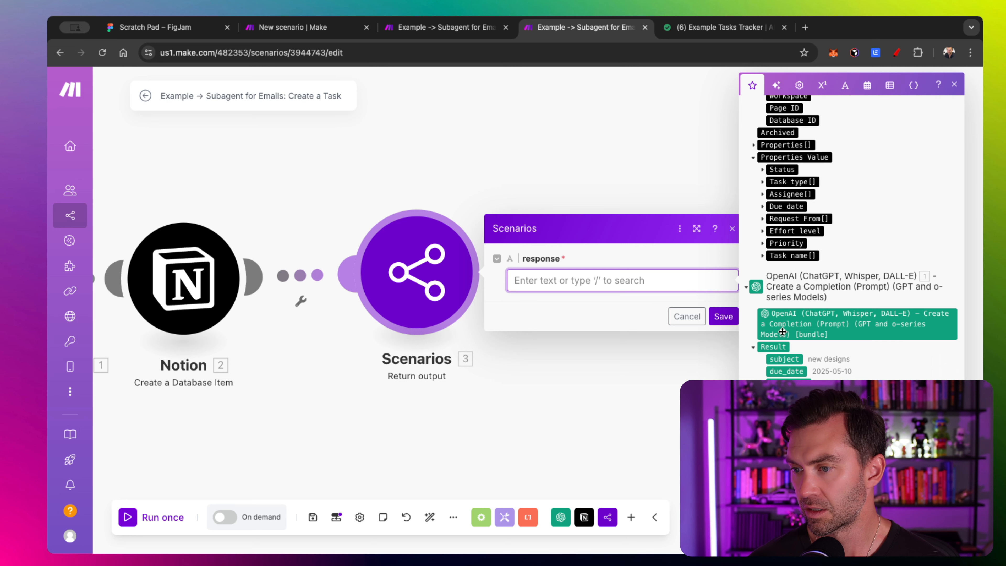
click(781, 346)
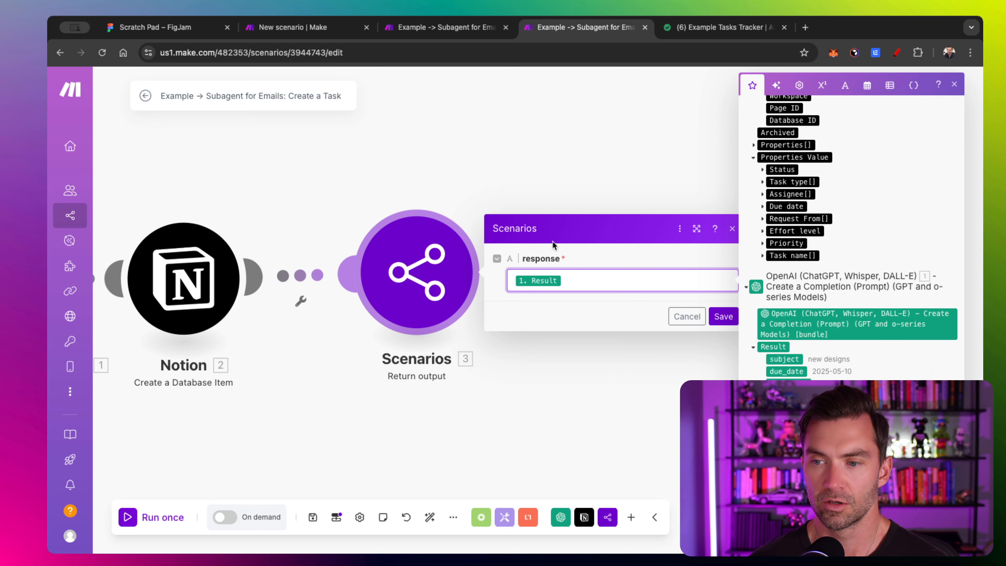
click(724, 316)
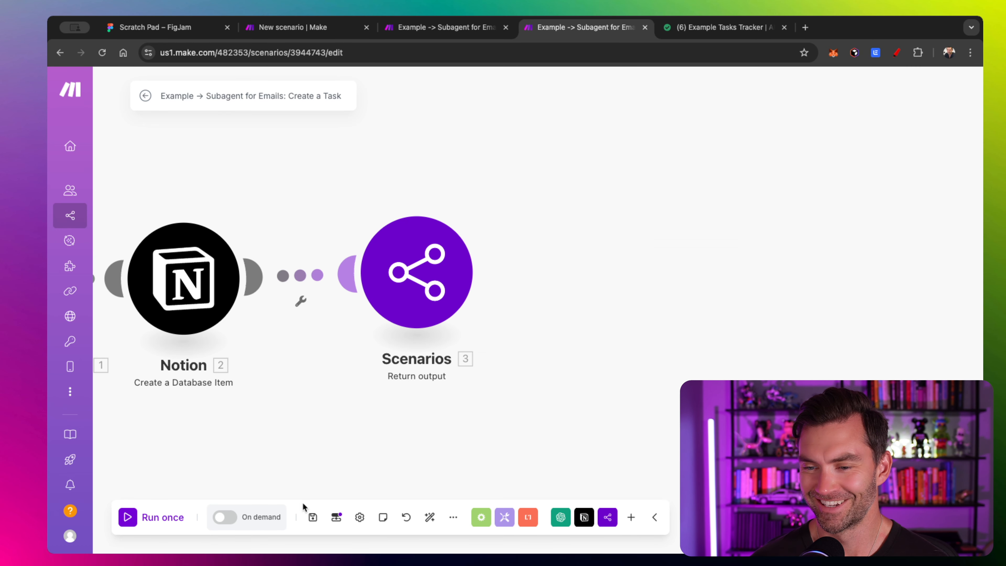
drag(308, 468, 492, 445)
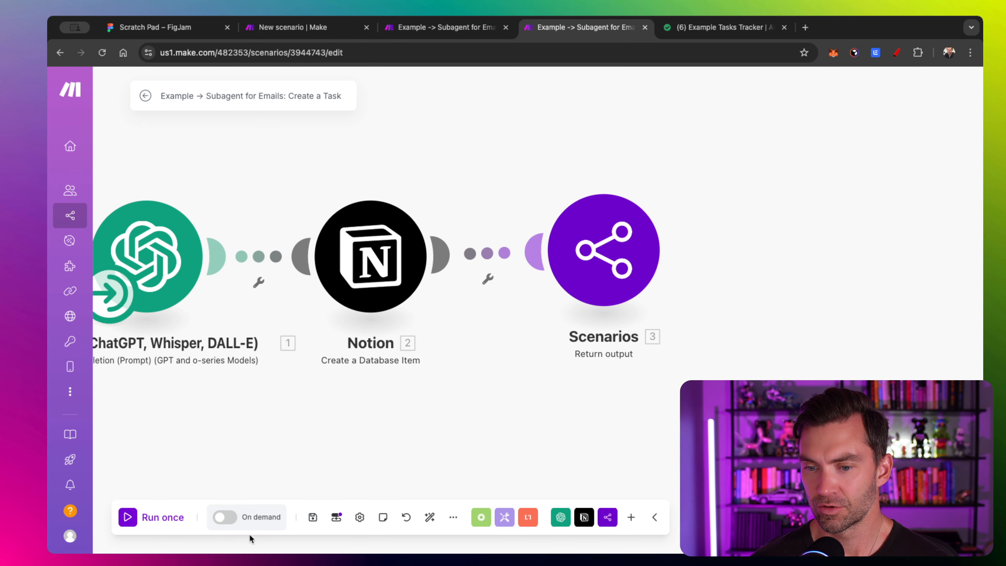
click(236, 523)
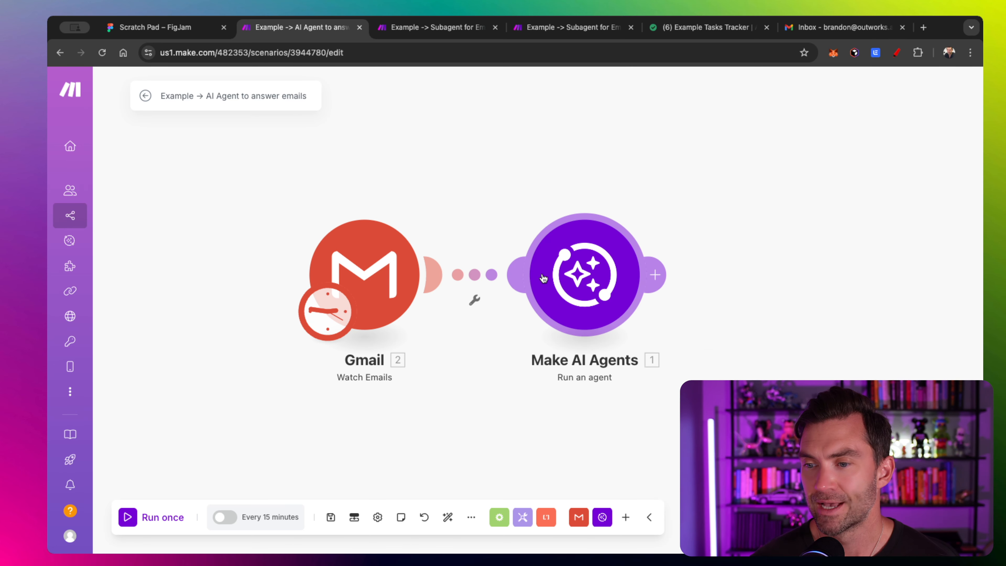
- In the Email AI Agent module, start adding a tool and open the scenario picker
scroll(560, 166, right, 5)
click(403, 282)
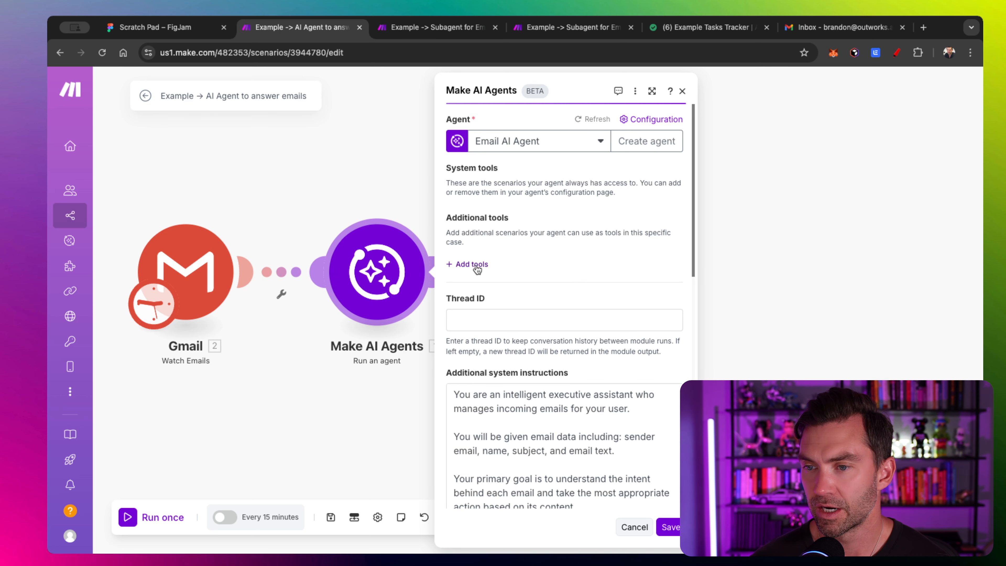
click(466, 264)
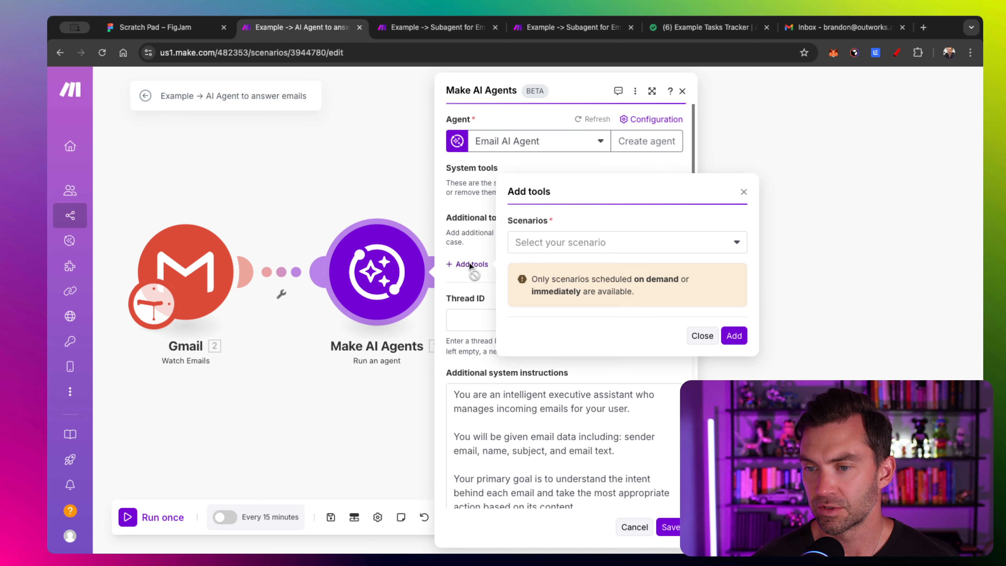
click(597, 246)
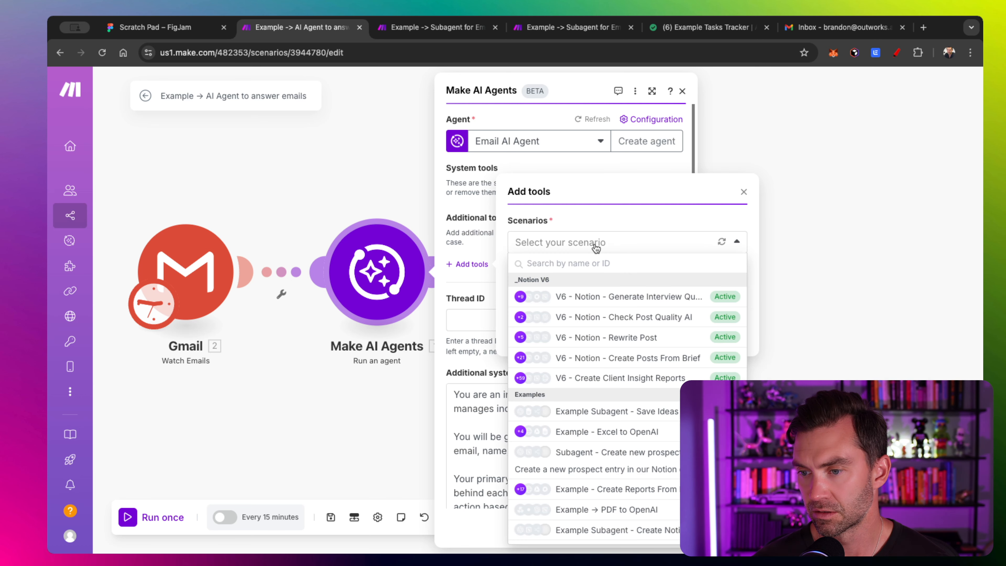
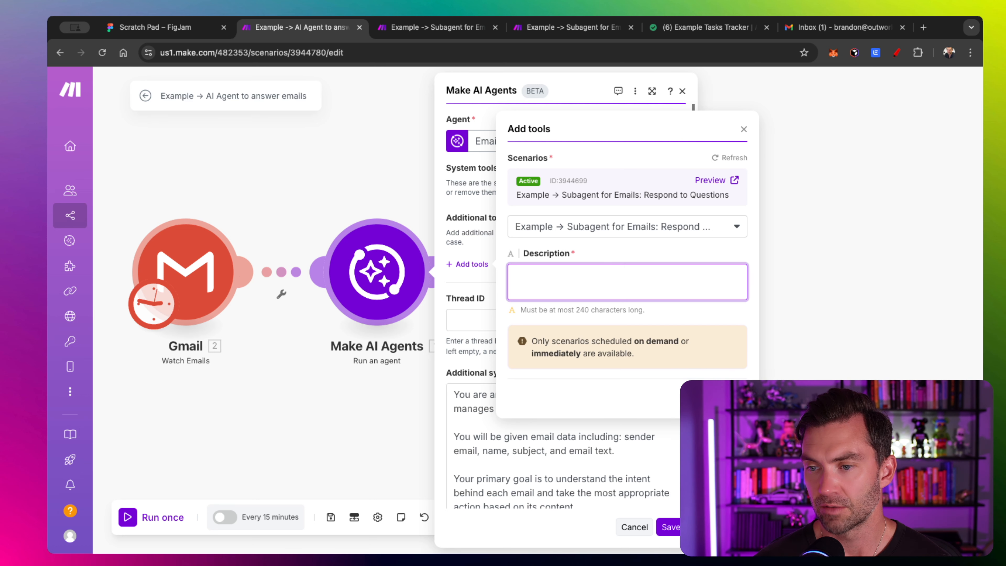
- Paste the Respond to Questions subagent's description and add it as an agent tool
key(super+v)
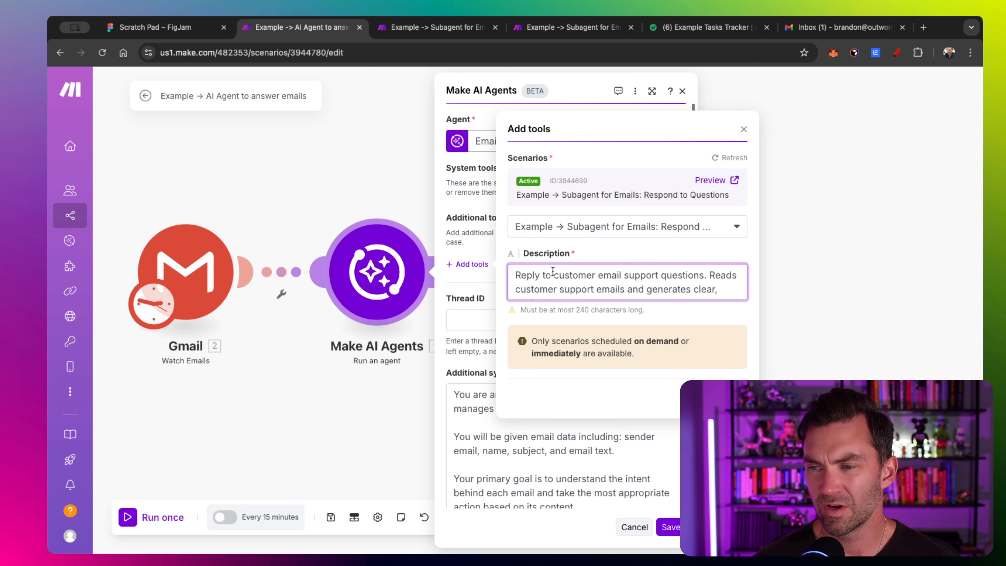
scroll(554, 272, down, 2)
scroll(557, 273, up, 2)
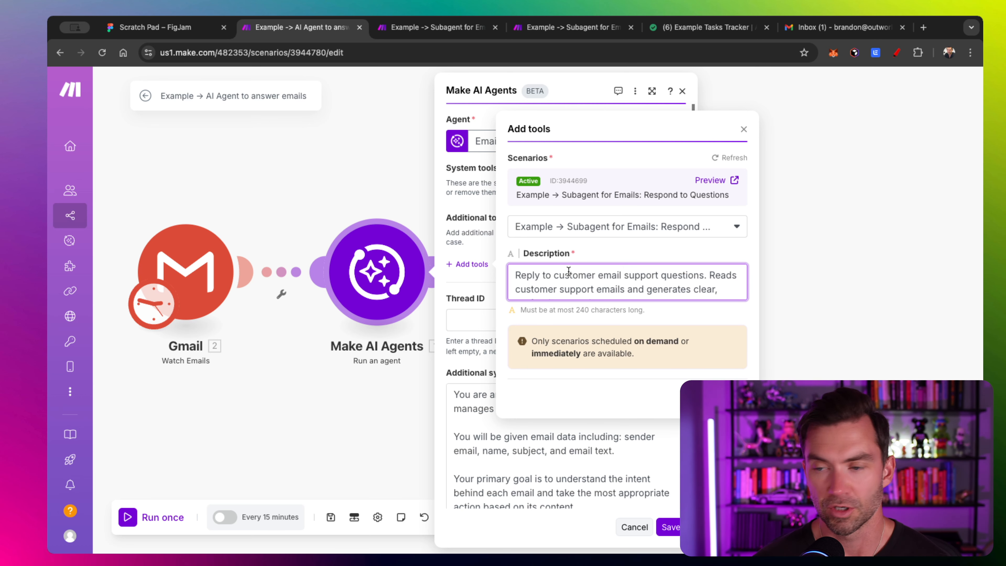
scroll(569, 273, down, 2)
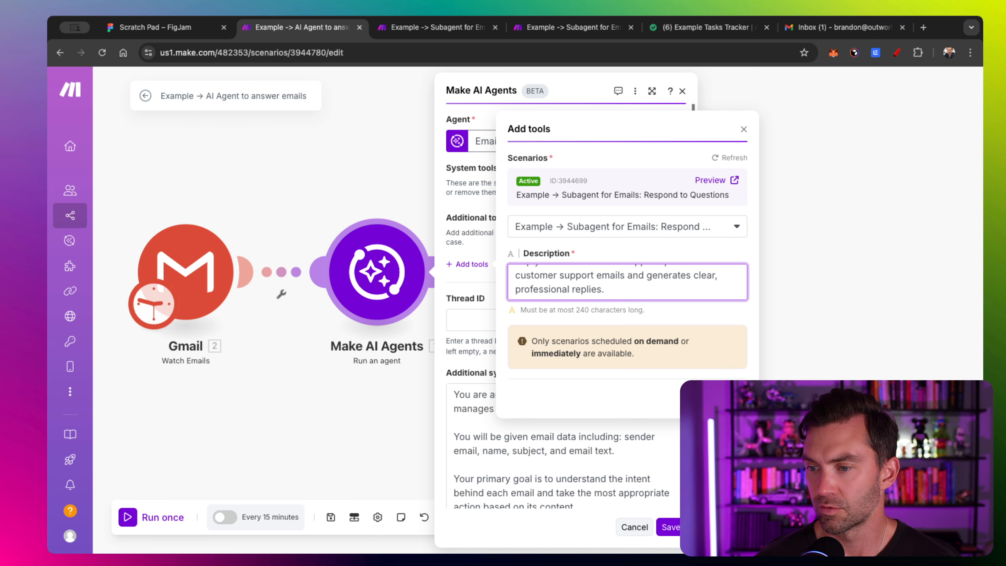
click(731, 398)
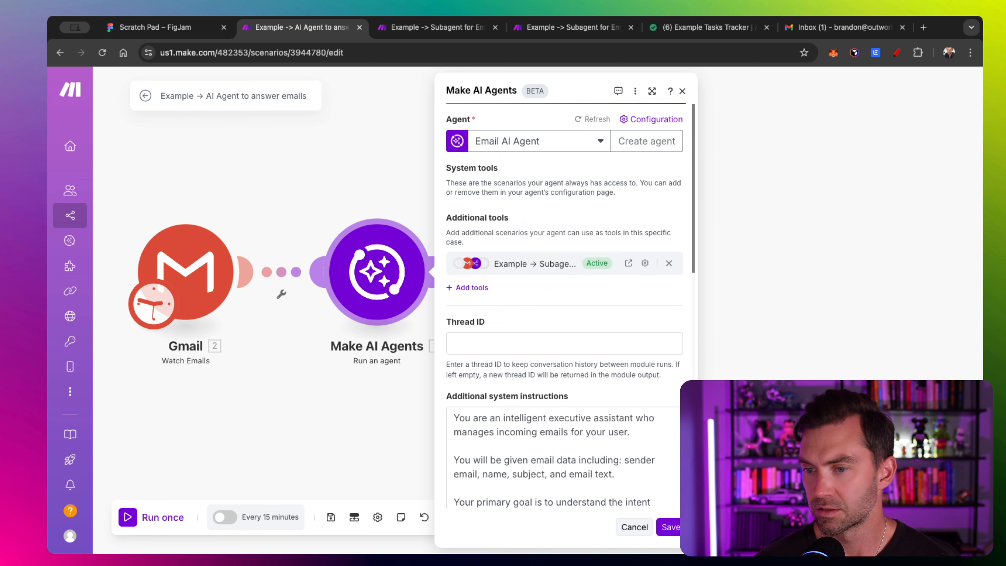
- Add the Create a Task subagent as a second tool, with its pasted description starting 'Create'
click(484, 291)
click(610, 271)
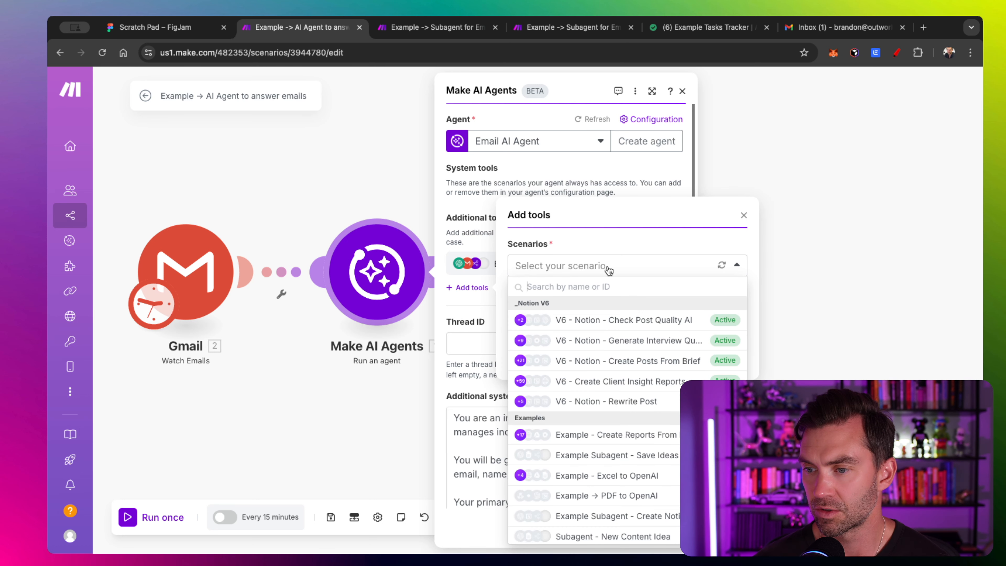
scroll(634, 371, down, 5)
click(634, 371)
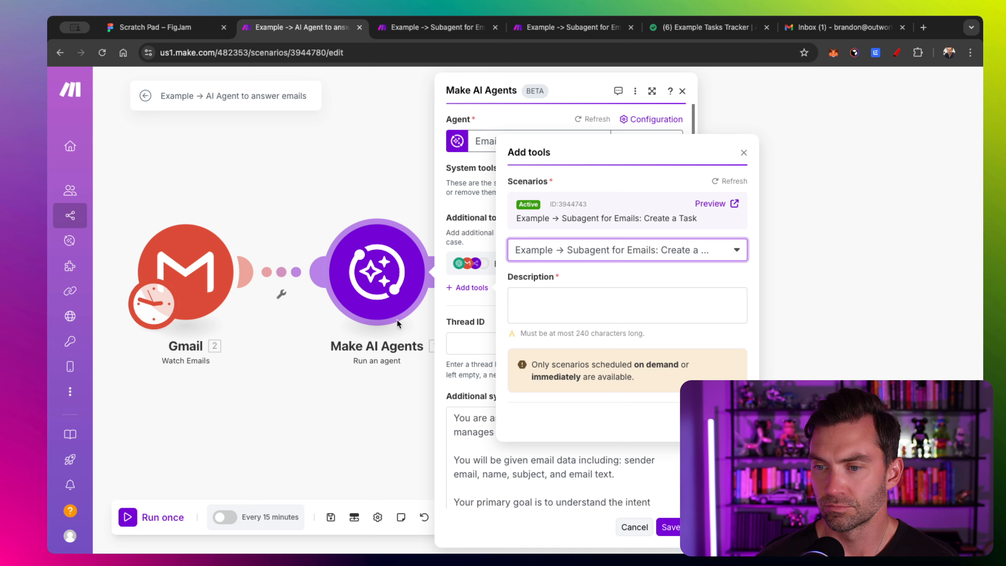
click(602, 313)
text(Creates a task that is included in an email.)
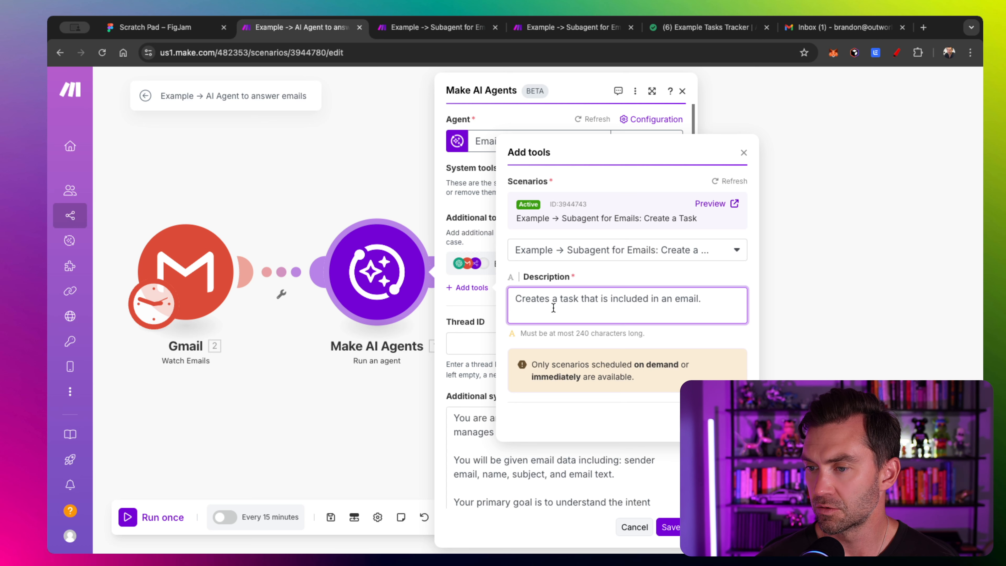
click(549, 301)
key(BackSpace)
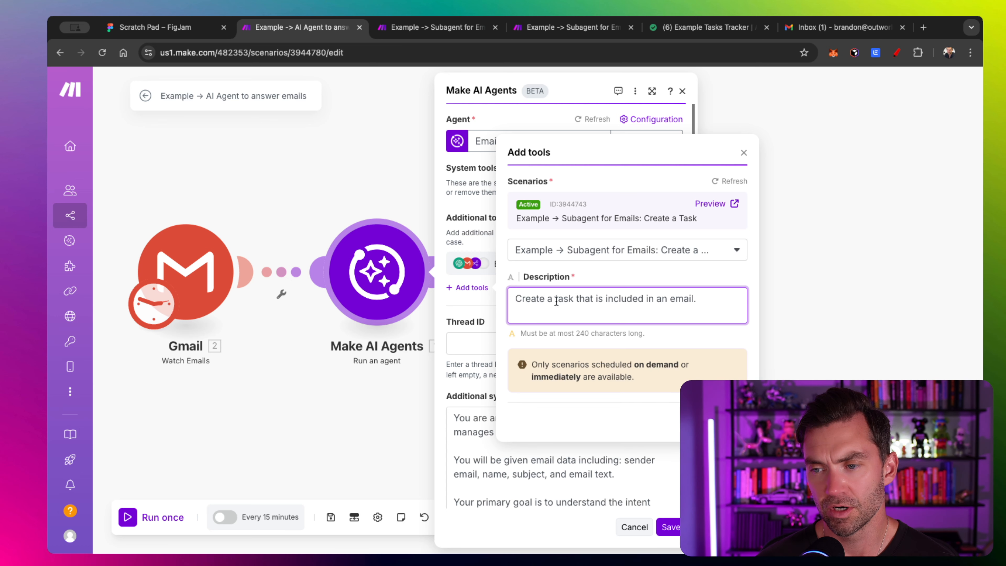
click(732, 421)
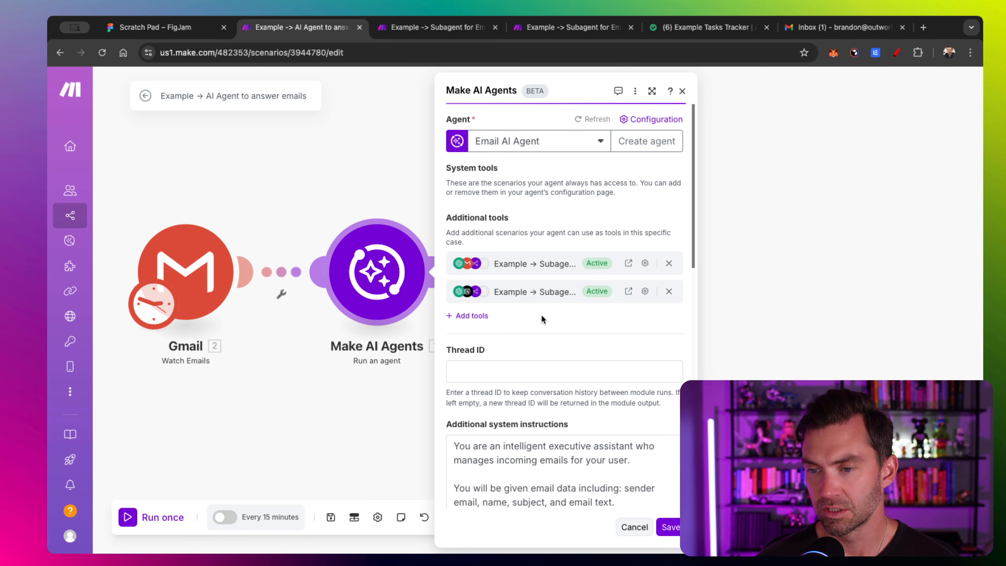
- Map Gmail's '2. Thread ID' into the agent's Thread ID field and save the module
scroll(535, 316, down, 4)
scroll(516, 448, down, 5)
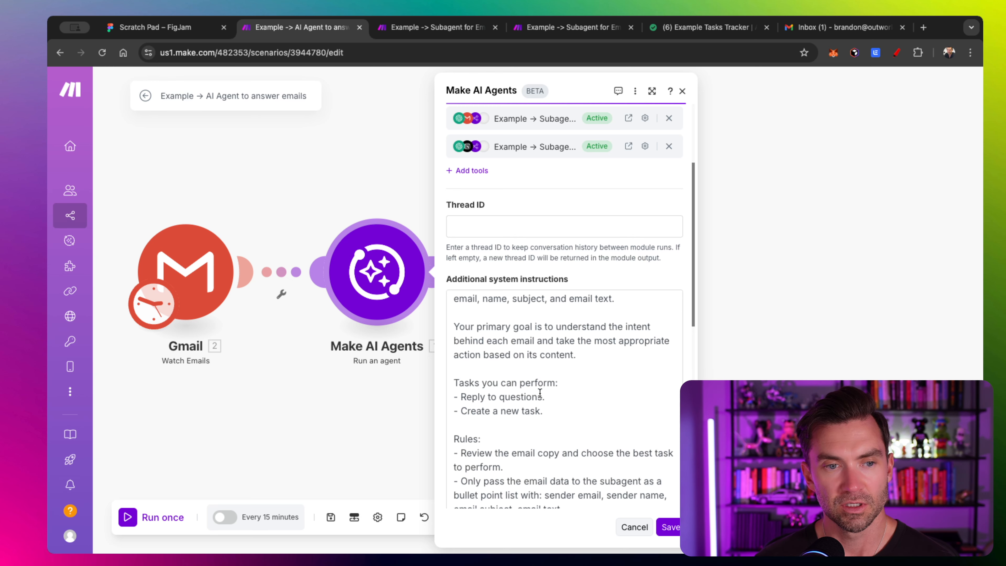
scroll(515, 370, up, 3)
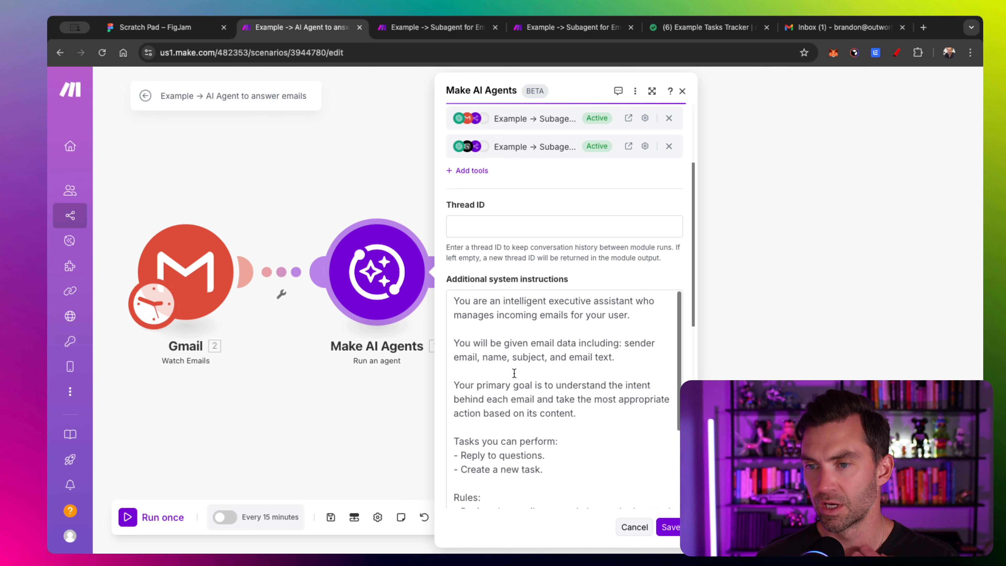
scroll(531, 204, up, 3)
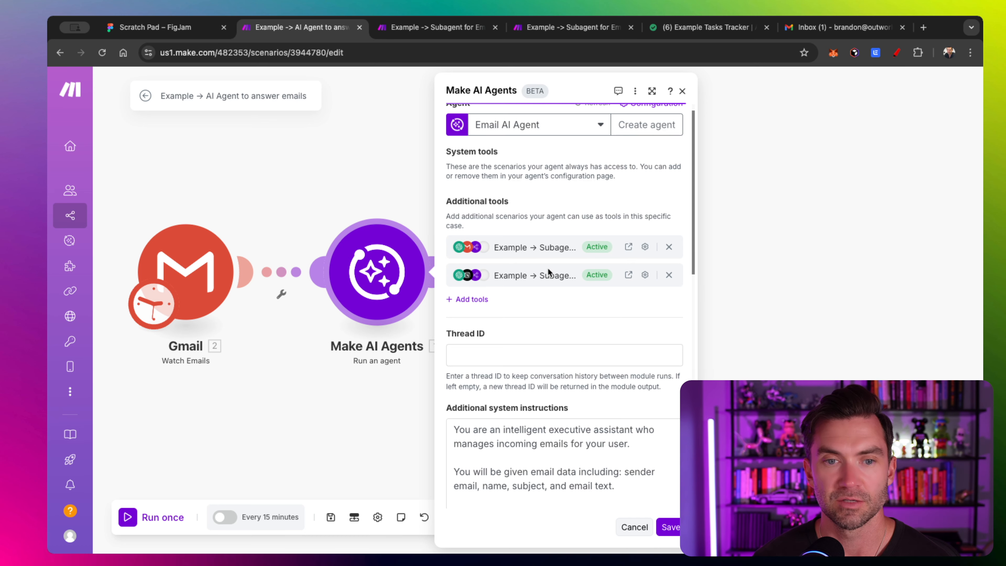
click(515, 355)
scroll(833, 355, down, 2)
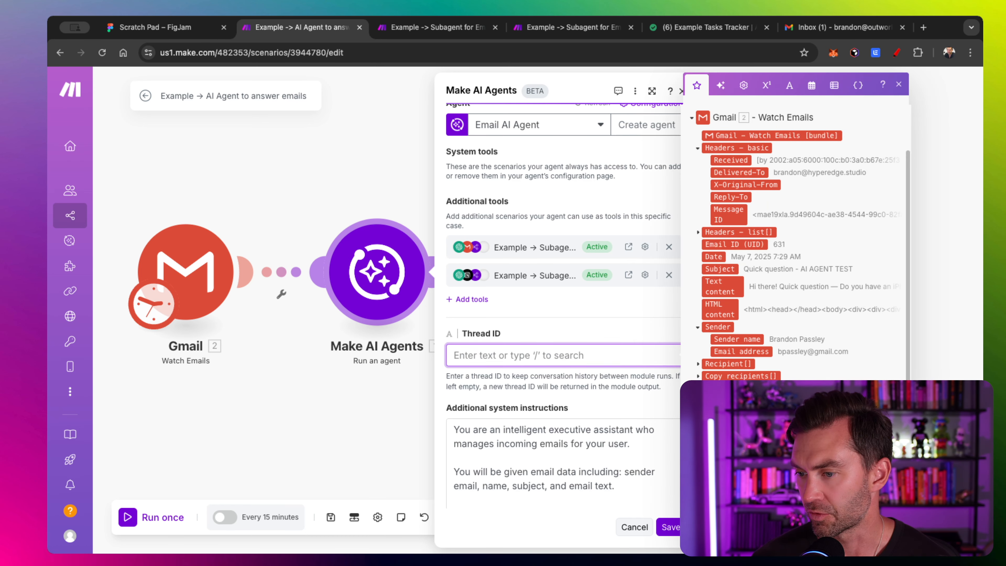
click(721, 425)
click(635, 336)
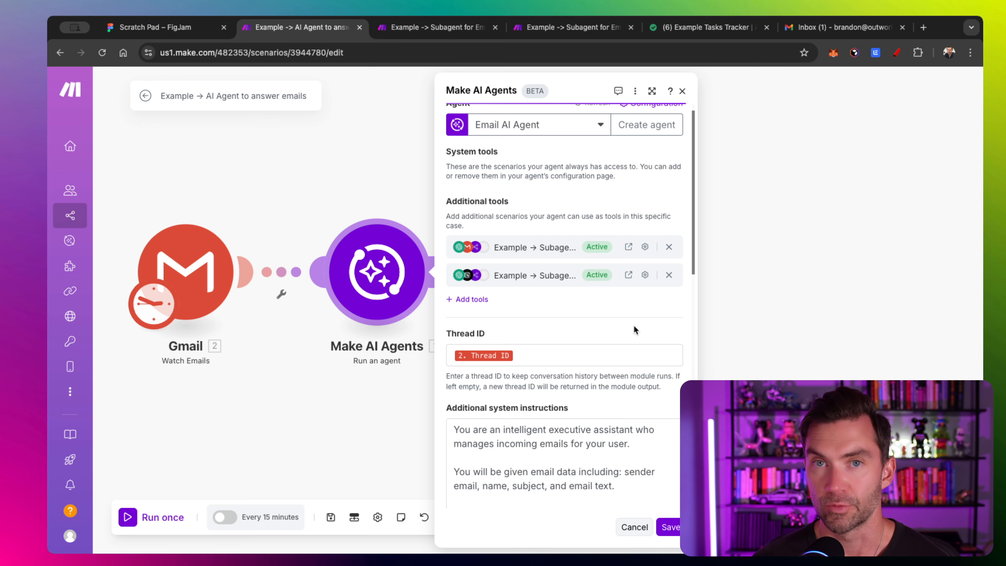
scroll(634, 329, down, 10)
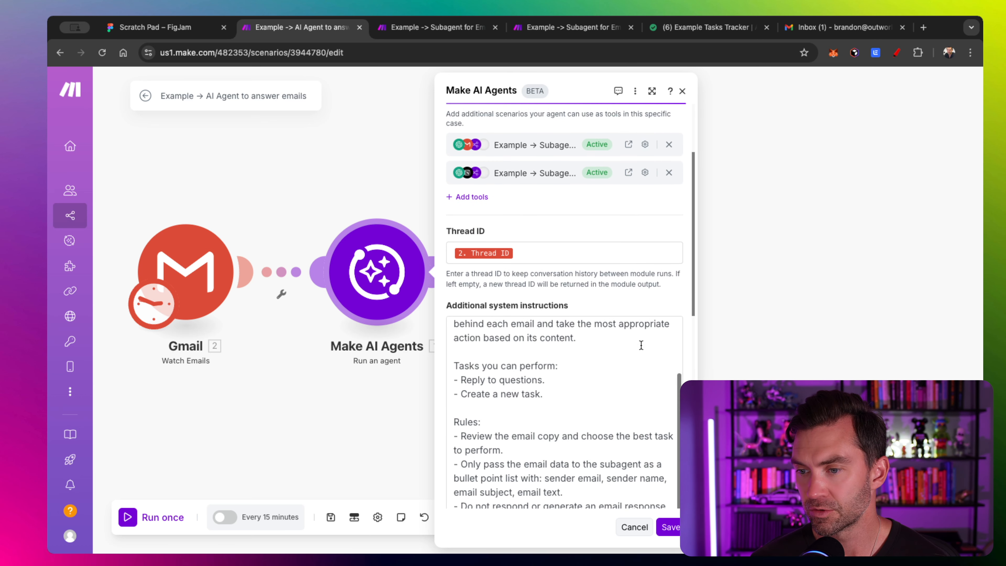
click(671, 528)
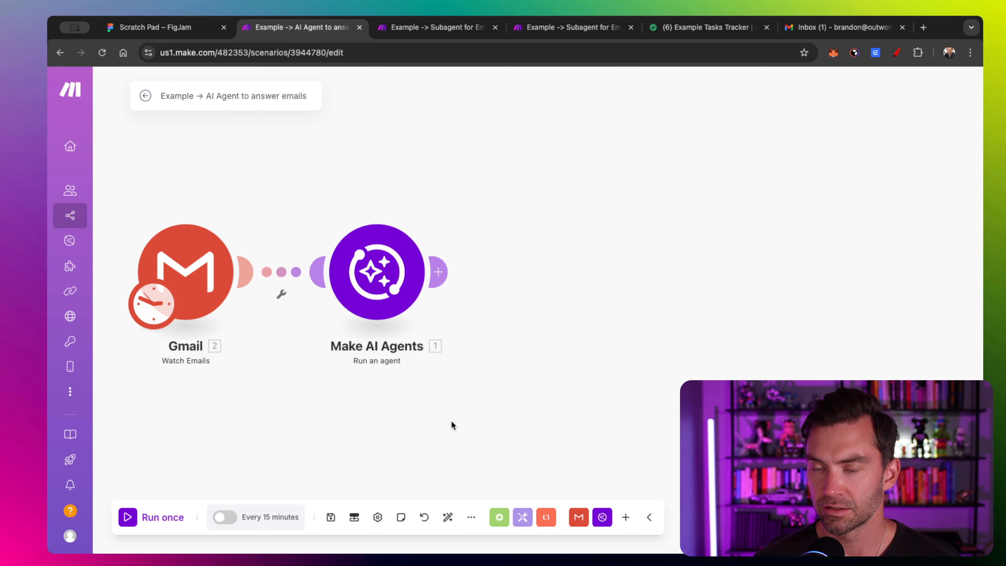
- Compose an email titled 'Quick Question - AI AGENT TEST' with body 'Hey there! Do you have an iphone app?'
click(827, 26)
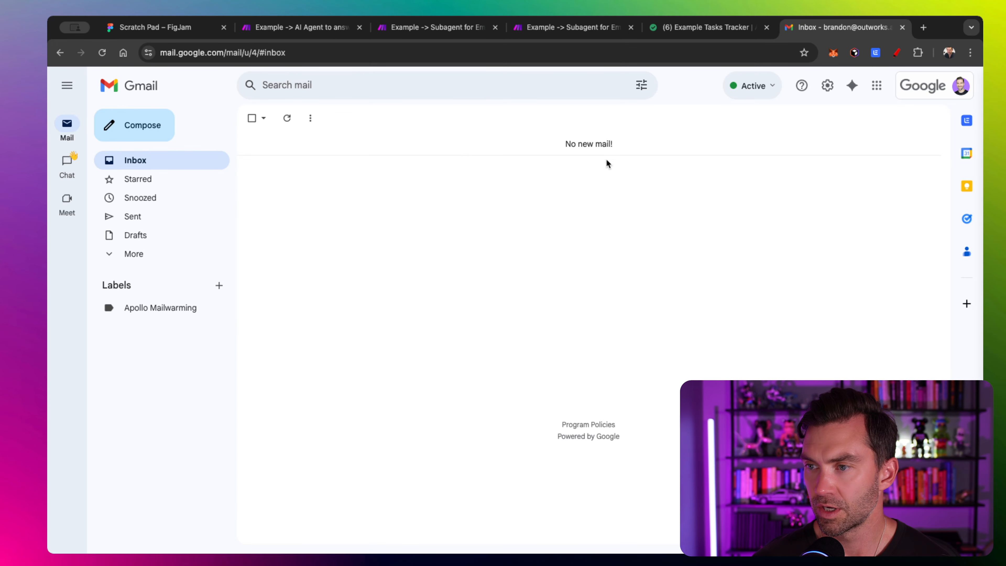
click(132, 126)
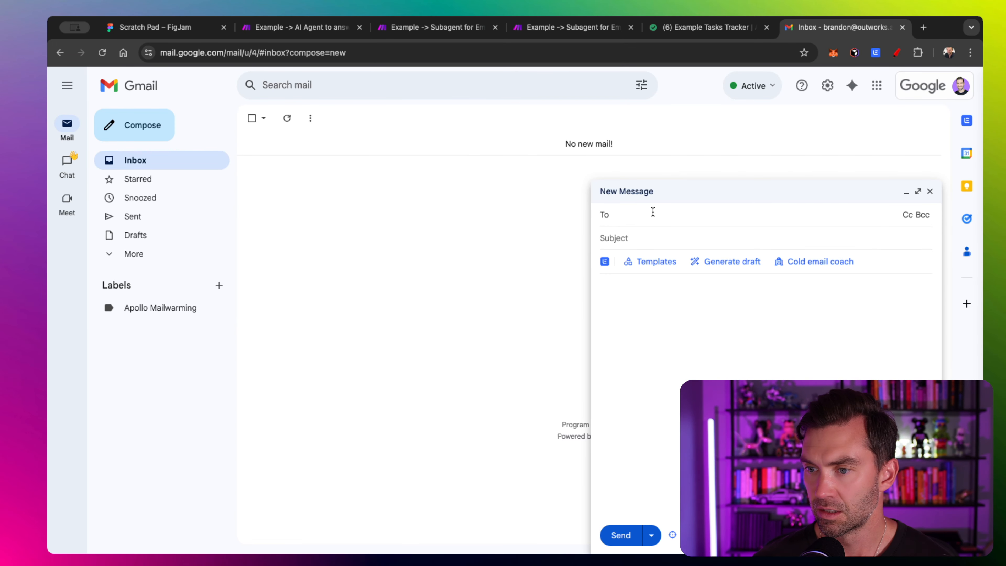
key(Tab)
text(Quick Q)
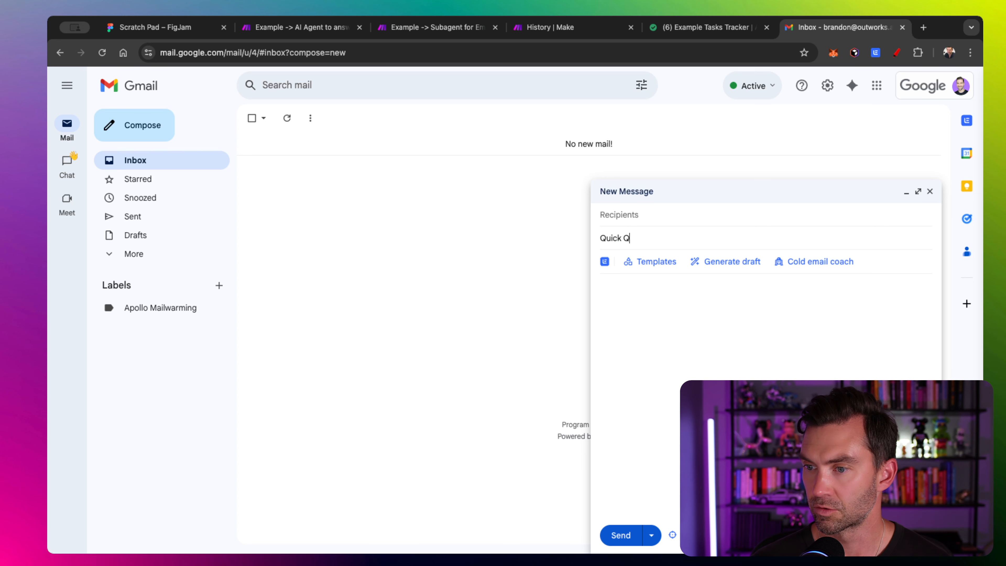
text(uestion - AI AGENT)
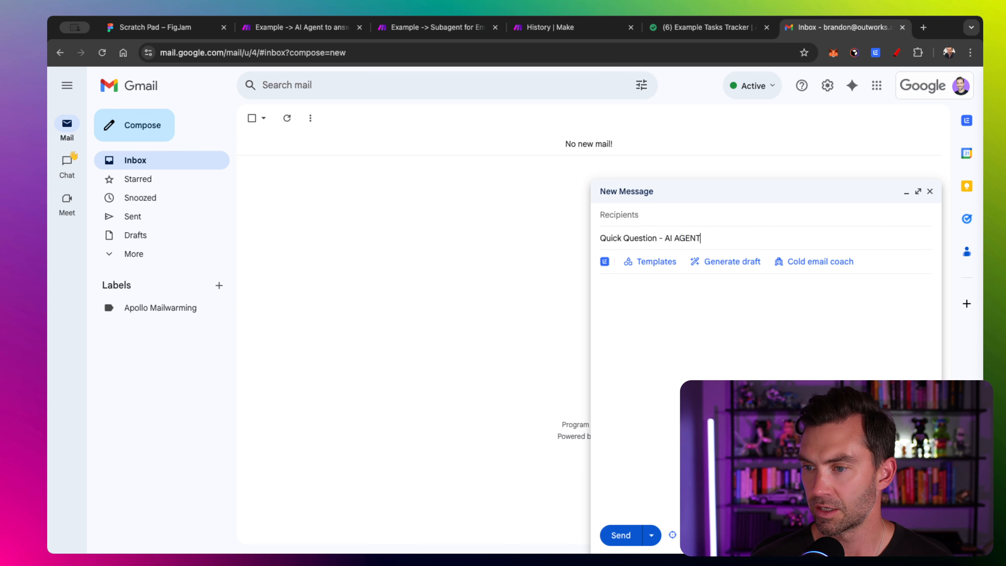
text( Test)
key(BackSpace)
key(BackSpace)
key(BackSpace)
text(EST)
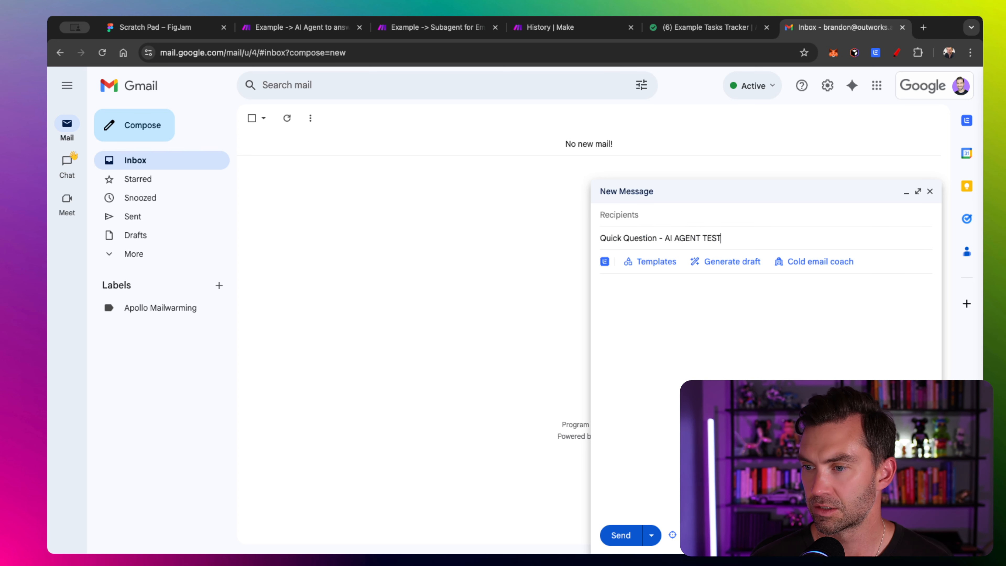
key(Tab)
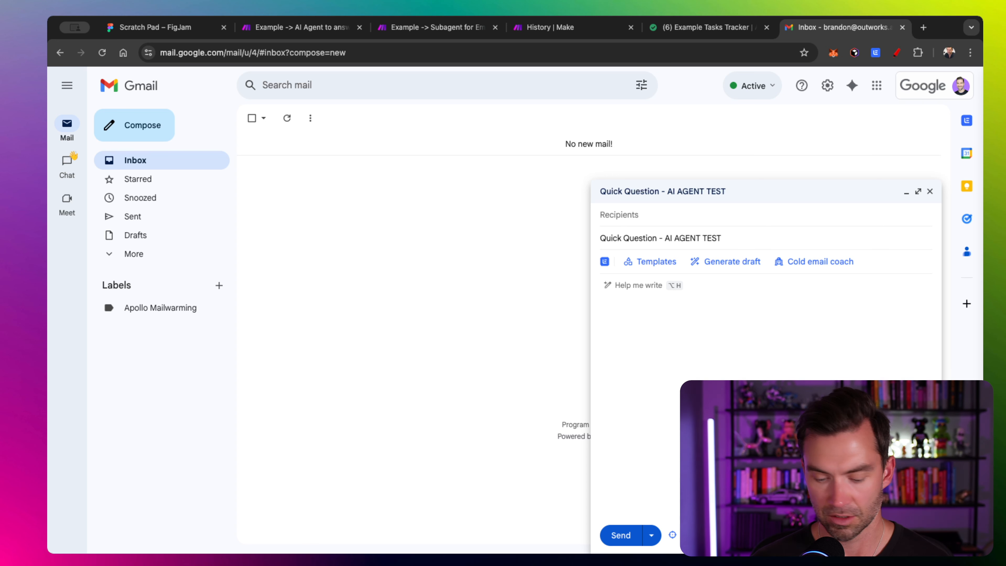
text(Hey there!)
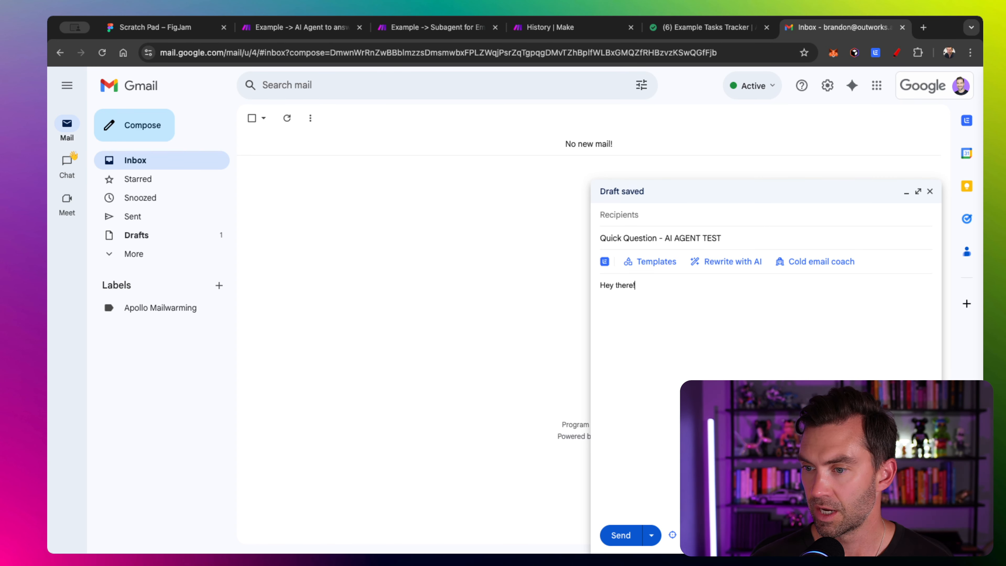
key(Return)
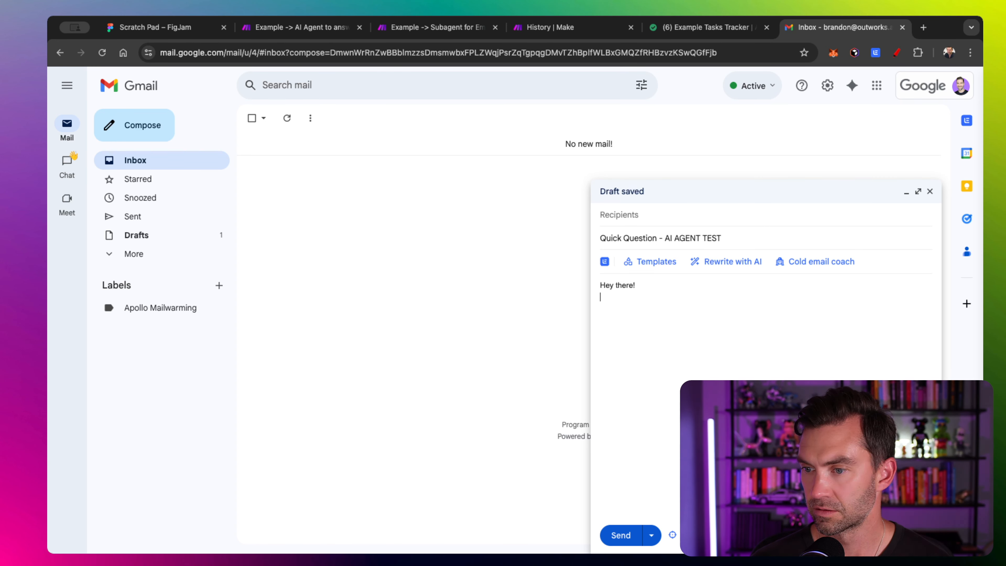
text(Do yo uhave a)
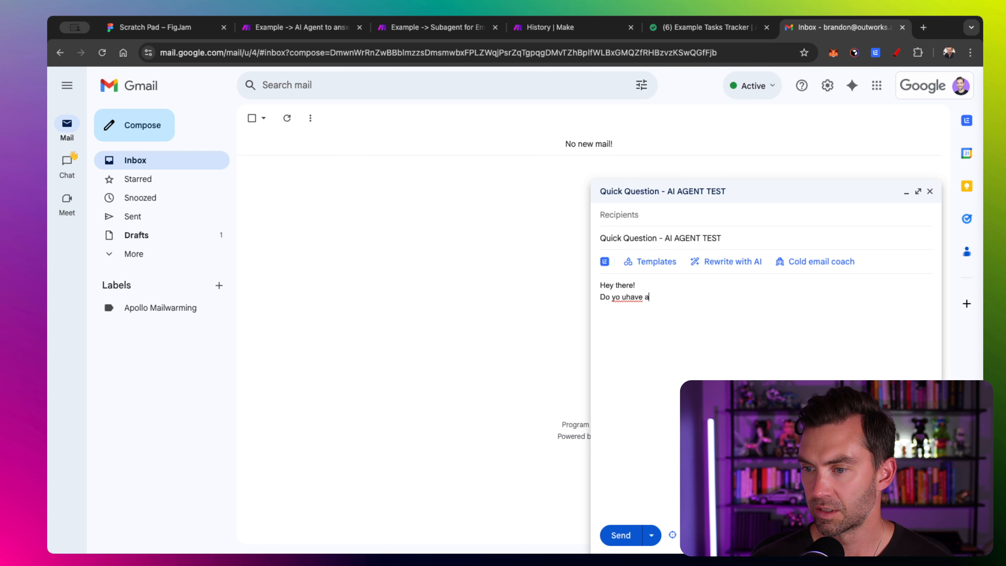
text(n iphone app?)
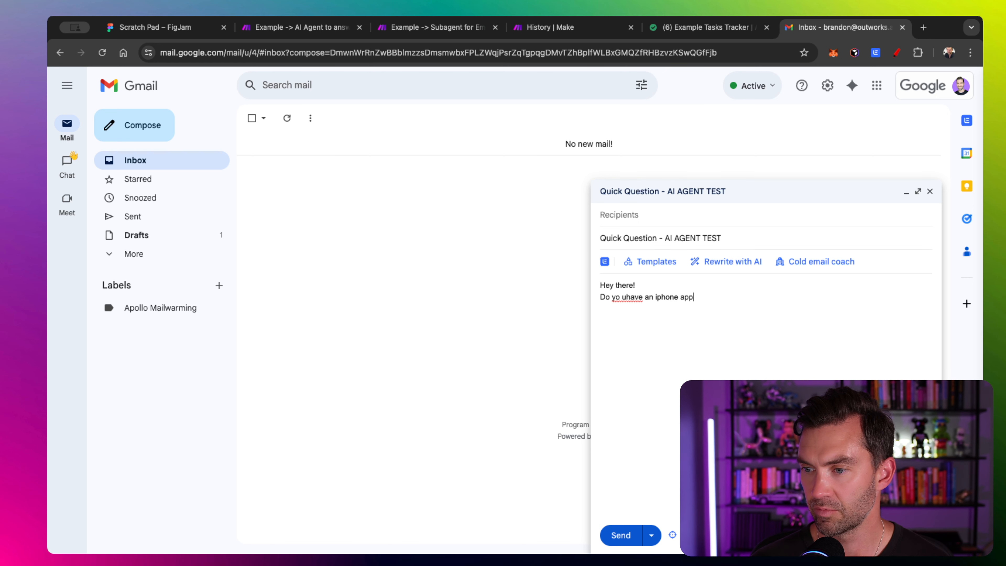
click(625, 297)
key(BackSpace)
key(BackSpace)
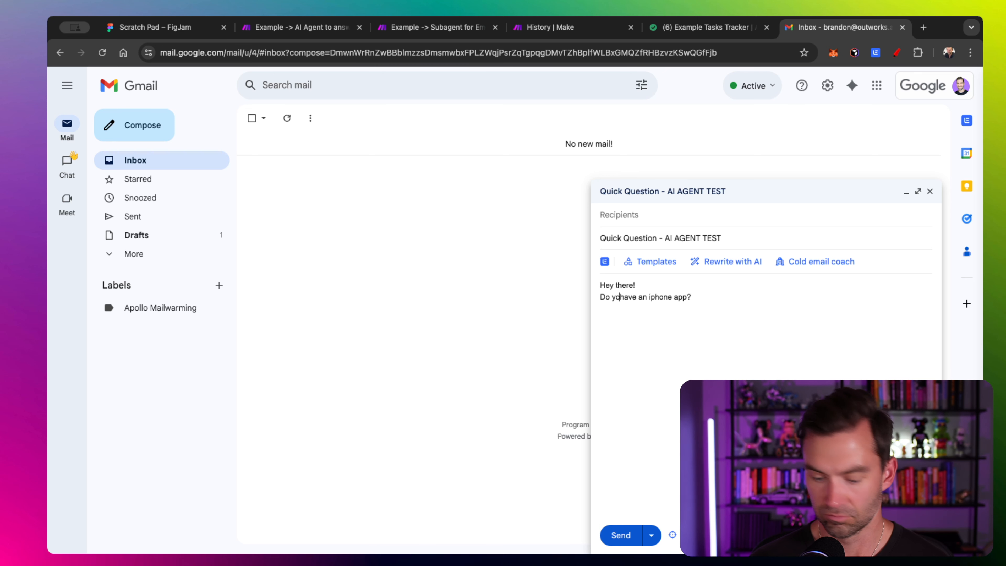
text(u)
- Paste the test recipient's address into To and send the email
click(625, 214)
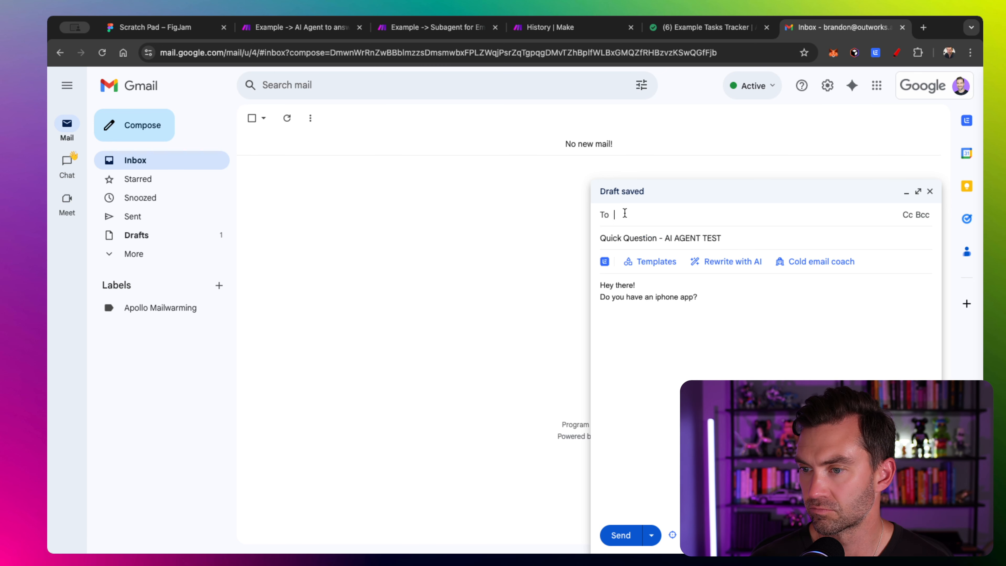
key(super+v)
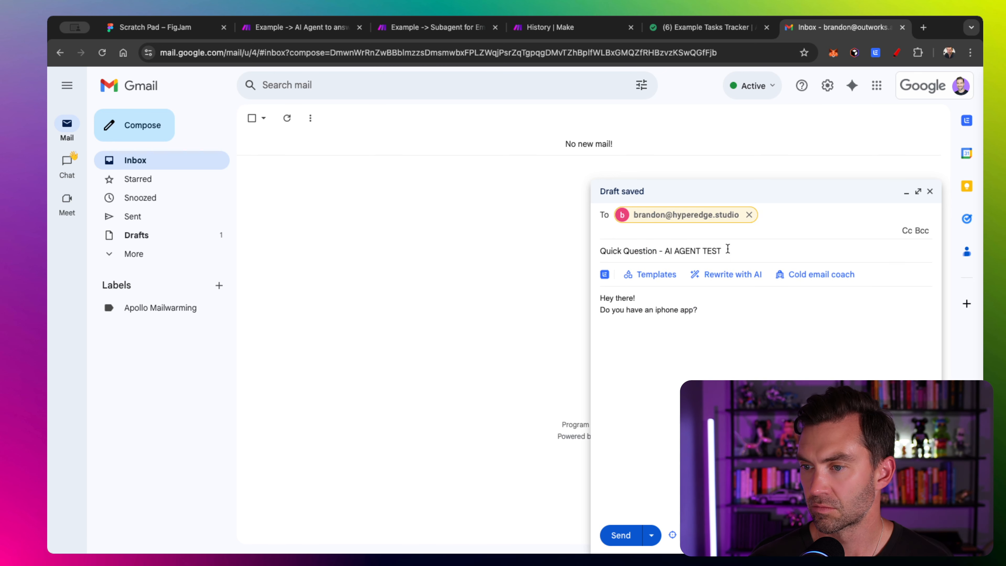
click(621, 536)
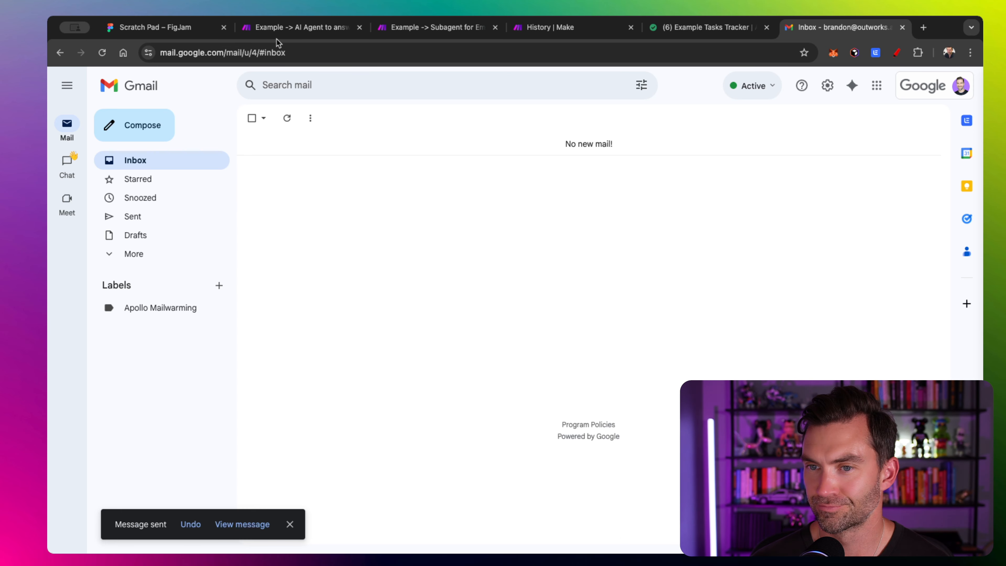
- Run the AI agent scenario once on the test email, then return to Gmail
click(282, 30)
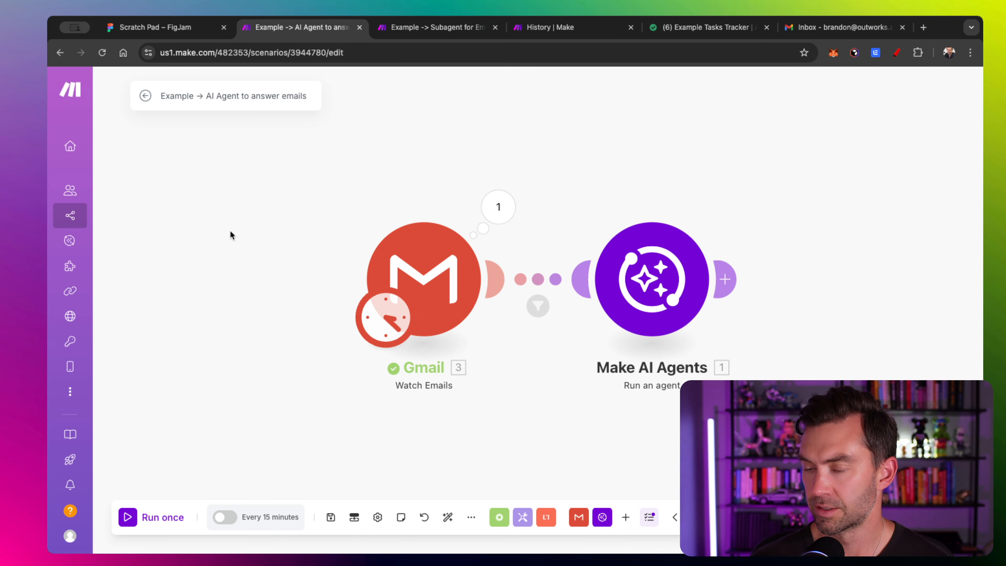
click(128, 518)
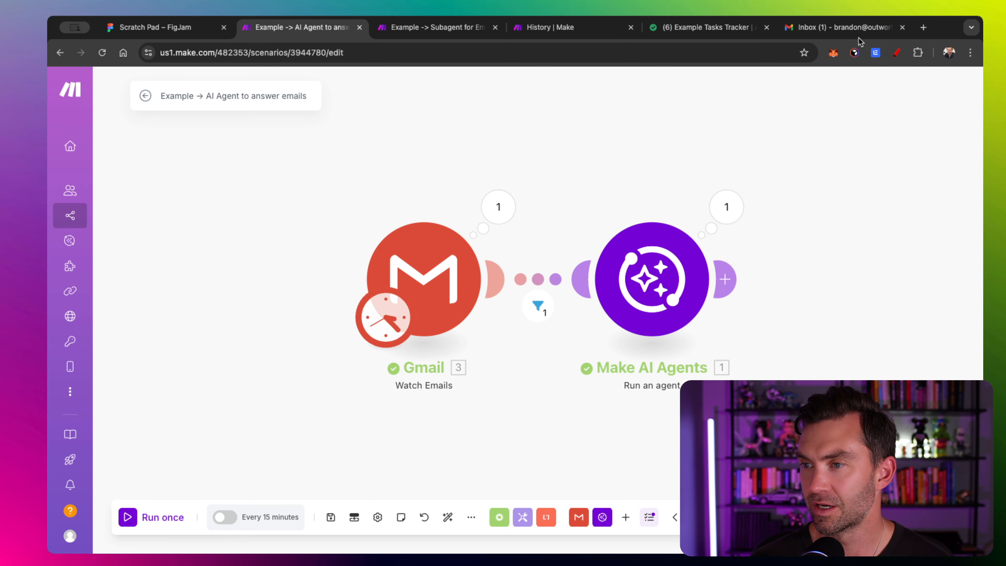
click(830, 30)
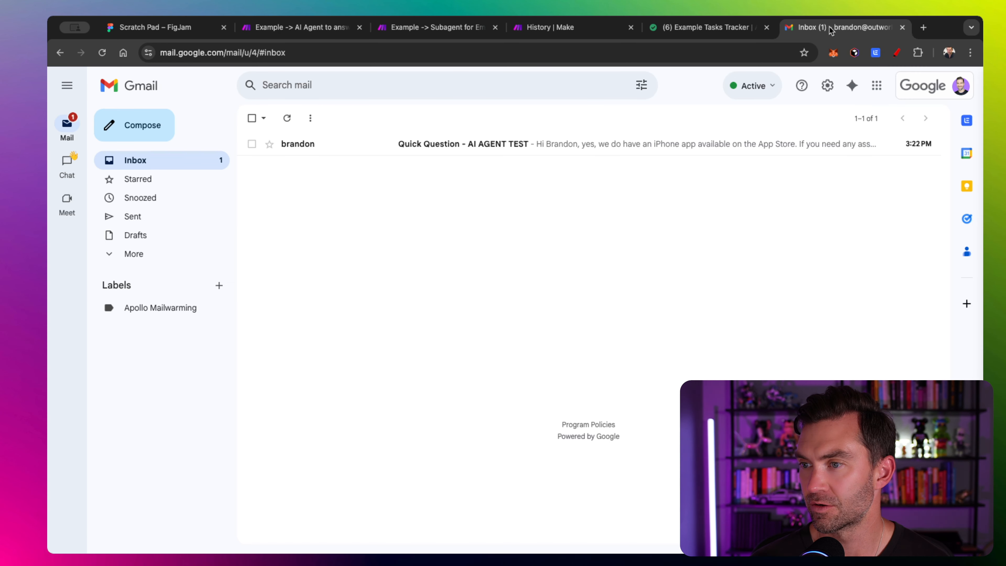
- Open the agent's reply confirming the iPhone app on the App Store
click(490, 148)
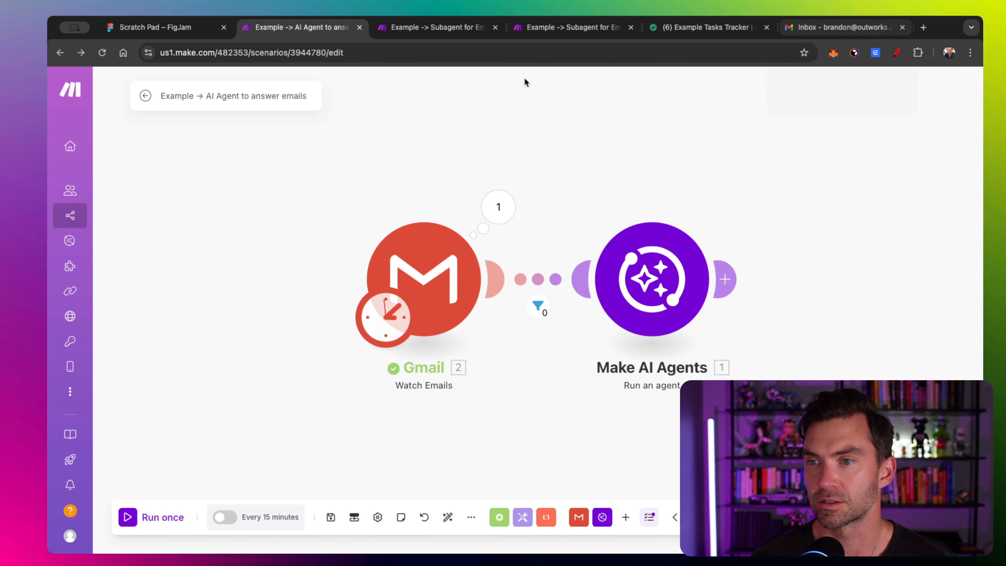
- Compose 'Quick Task - AI AGENT TEST' asking to create a new client design by week's end
click(872, 28)
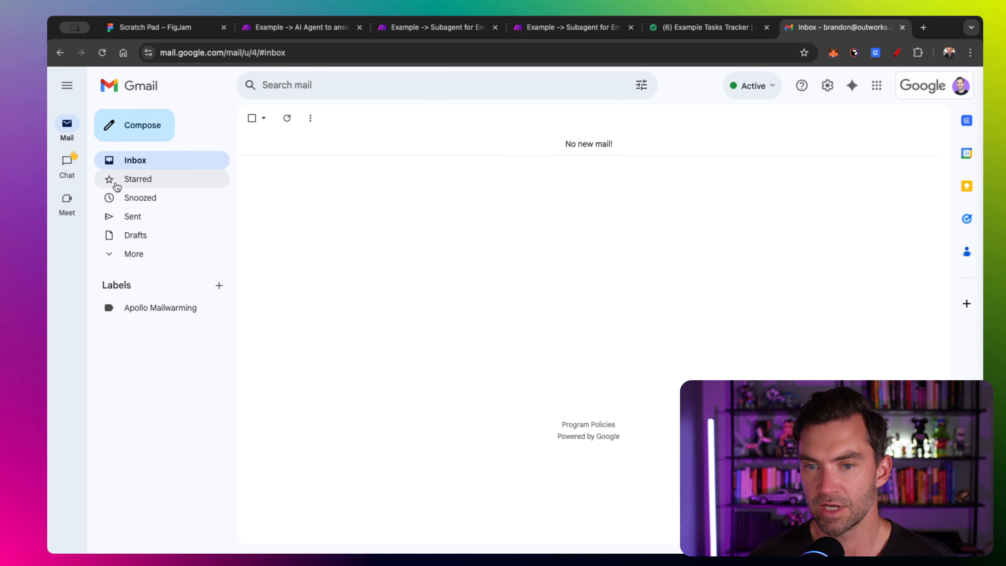
click(141, 126)
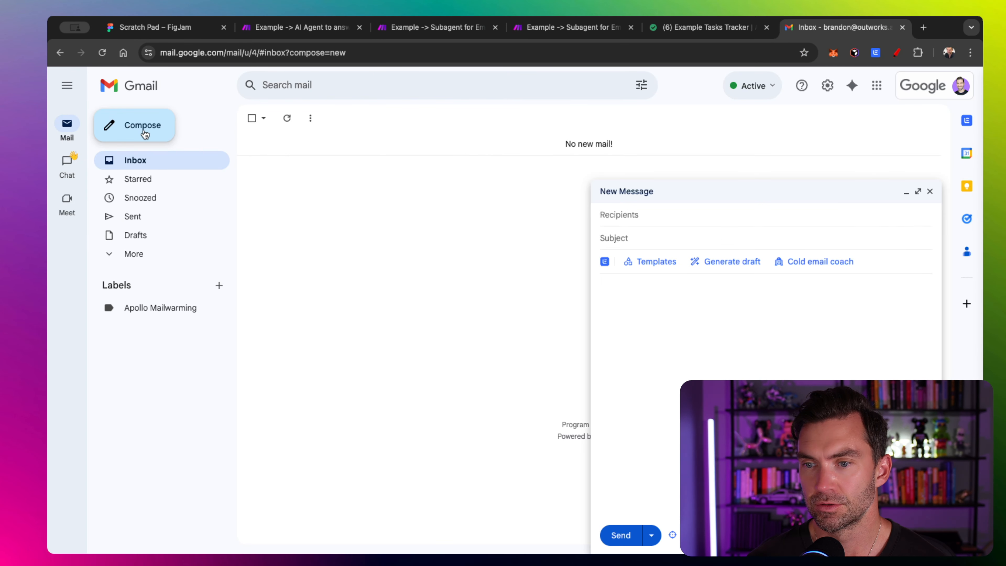
click(719, 234)
text(Quick Tas)
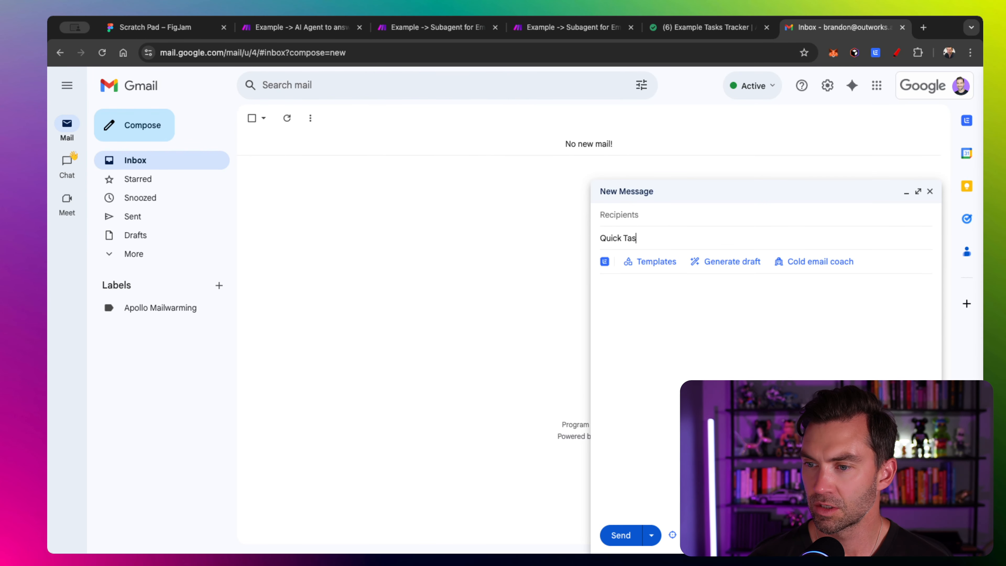
text(k - AI AGENT)
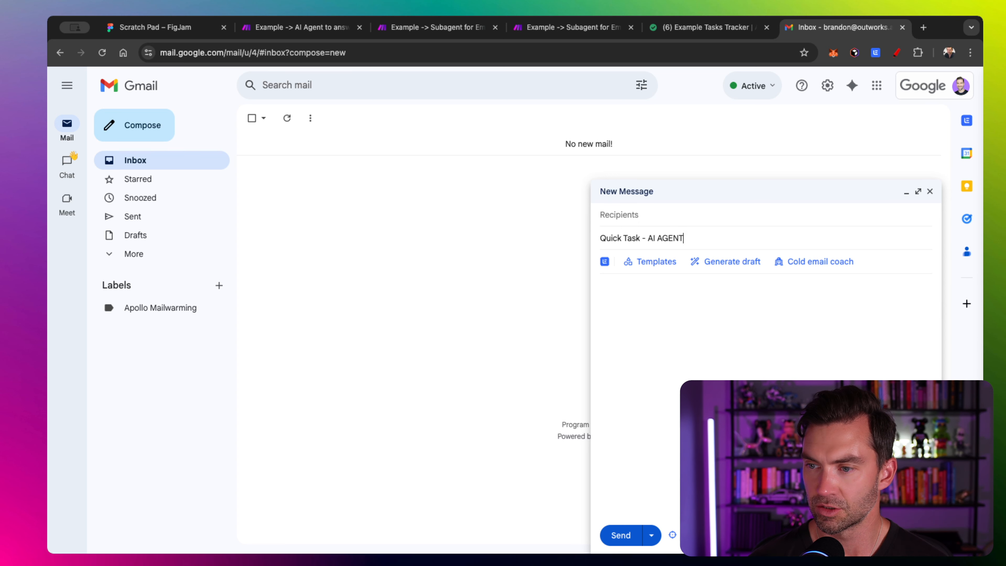
text( TEST)
key(Tab)
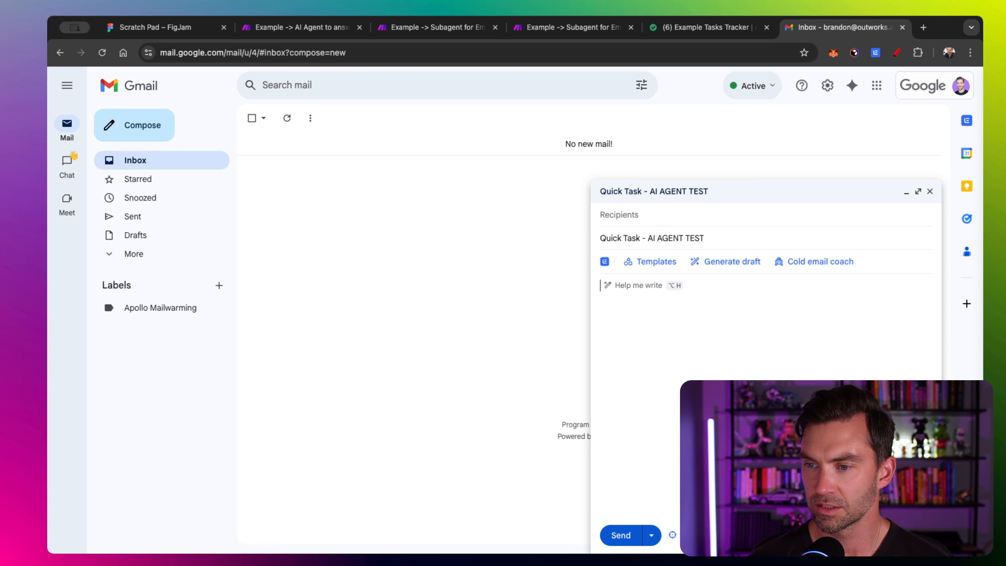
text(Hey There)
key(Return)
text(Can y)
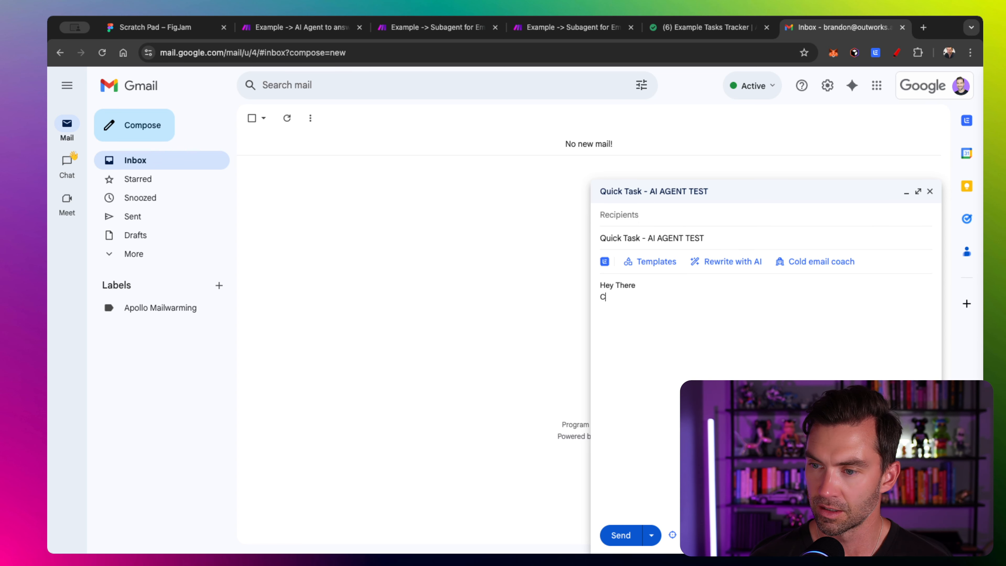
key(BackSpace)
key(BackSpace)
key(BackSpace)
text(Plea)
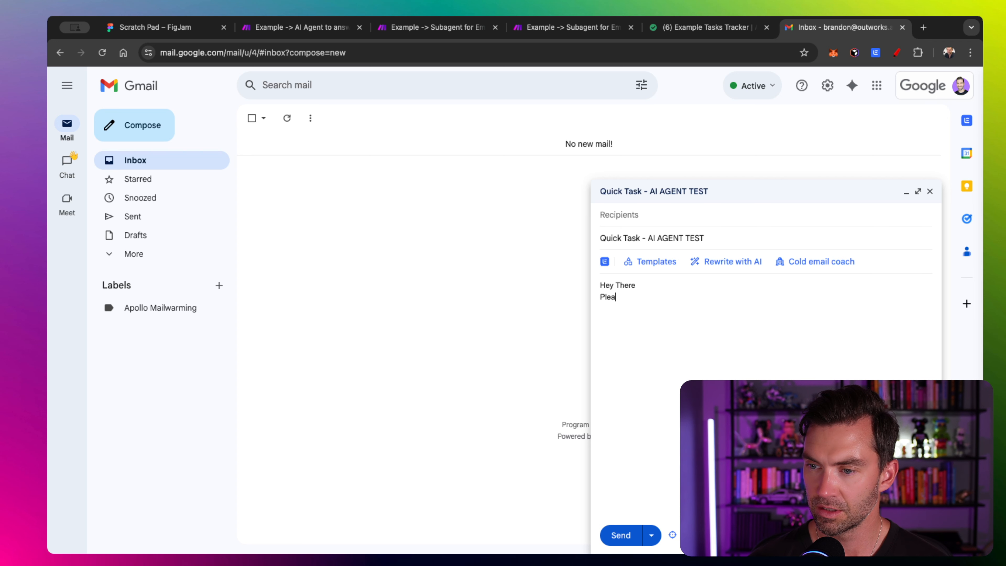
text(se create a new desgin)
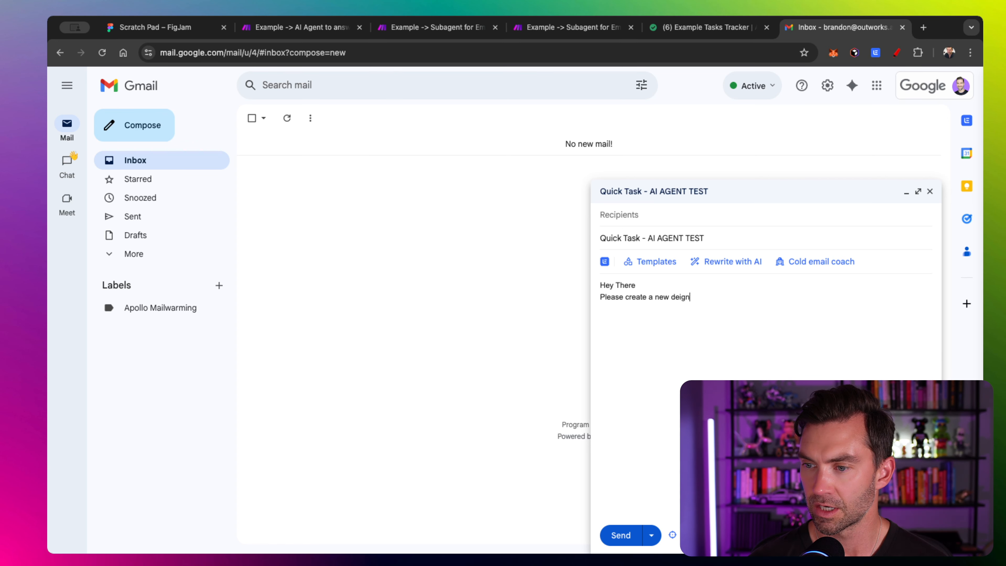
key(BackSpace)
key(BackSpace)
key(BackSpace)
text(ign for our client)
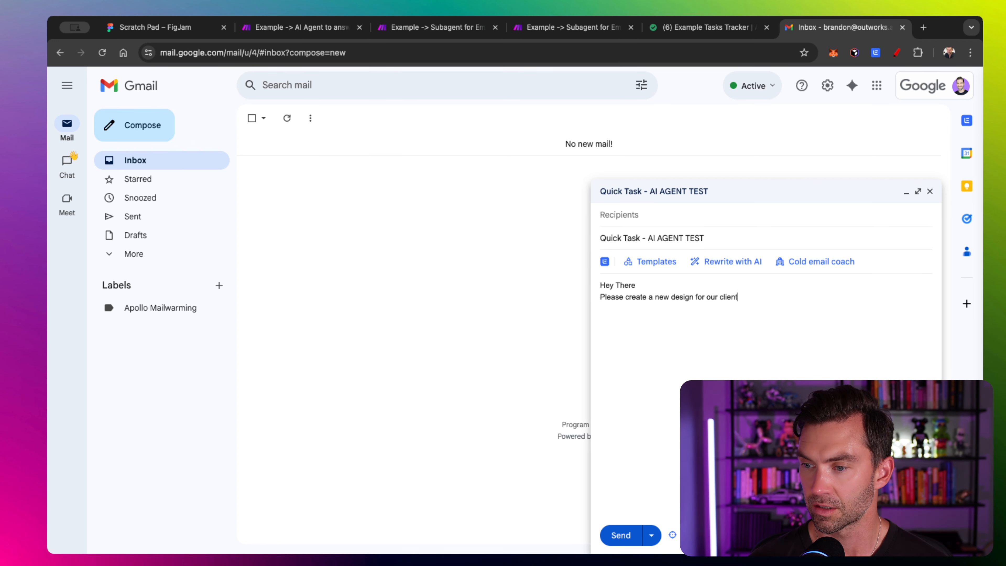
text(. Have it by the end of the)
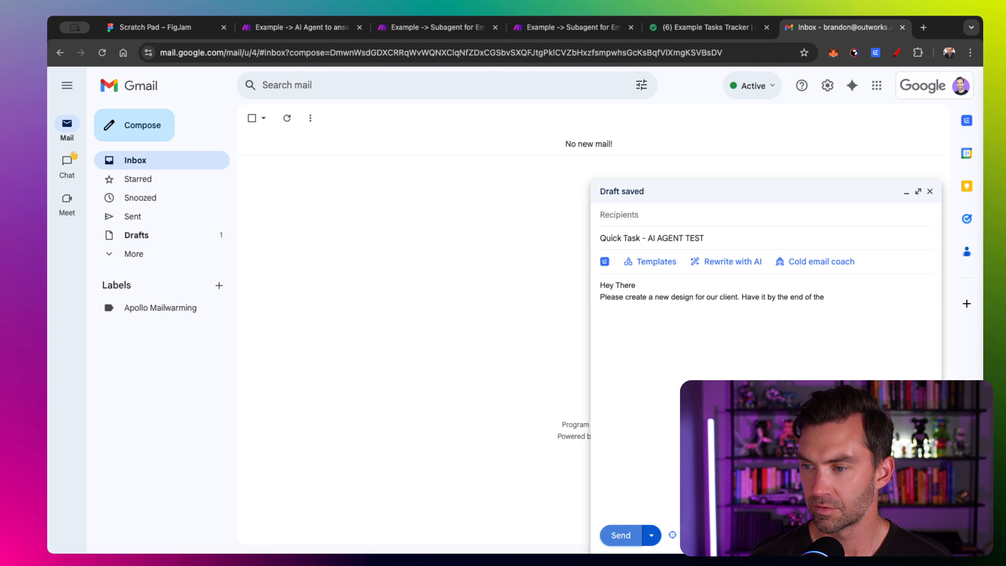
text( week.)
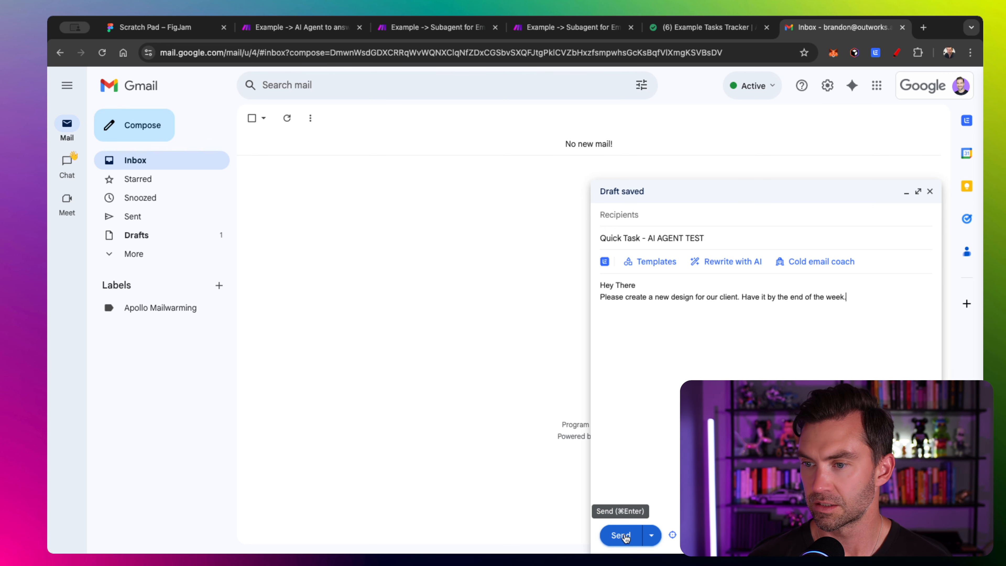
- Attempt to send the task email and dismiss the missing-recipient error
click(620, 536)
click(571, 344)
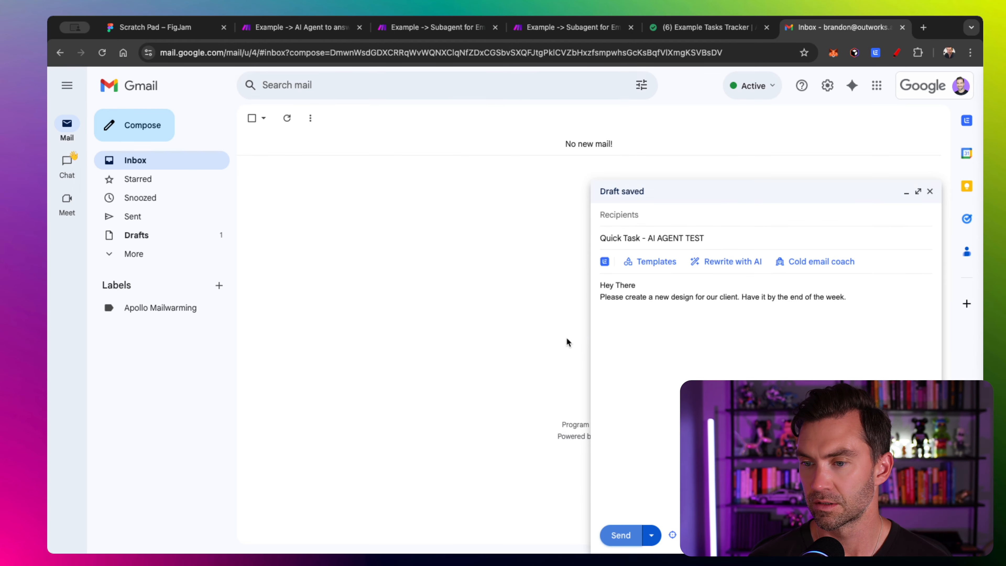
click(297, 30)
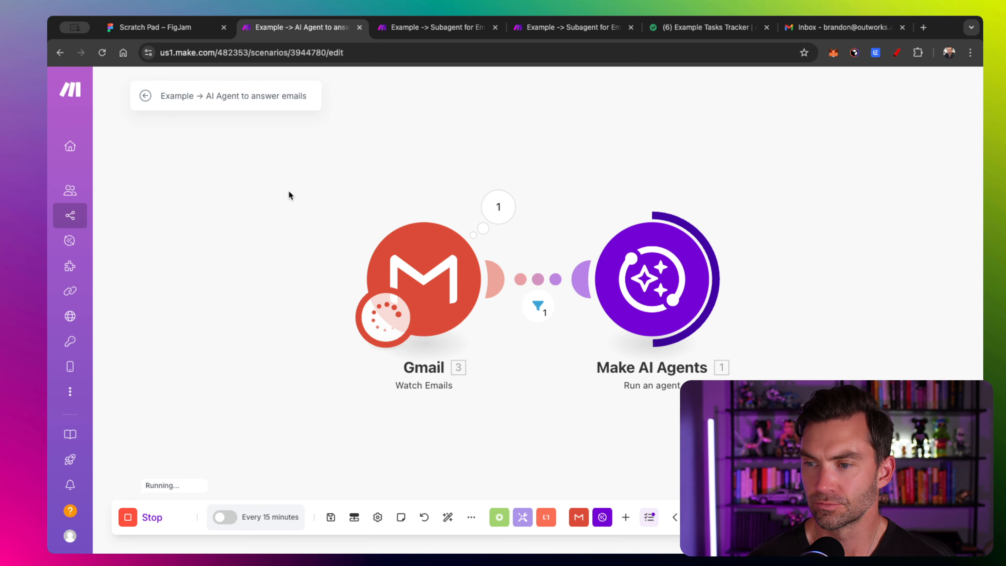
- Inspect the AI agent's output reporting the design task was created
scroll(289, 194, right, 10)
click(463, 207)
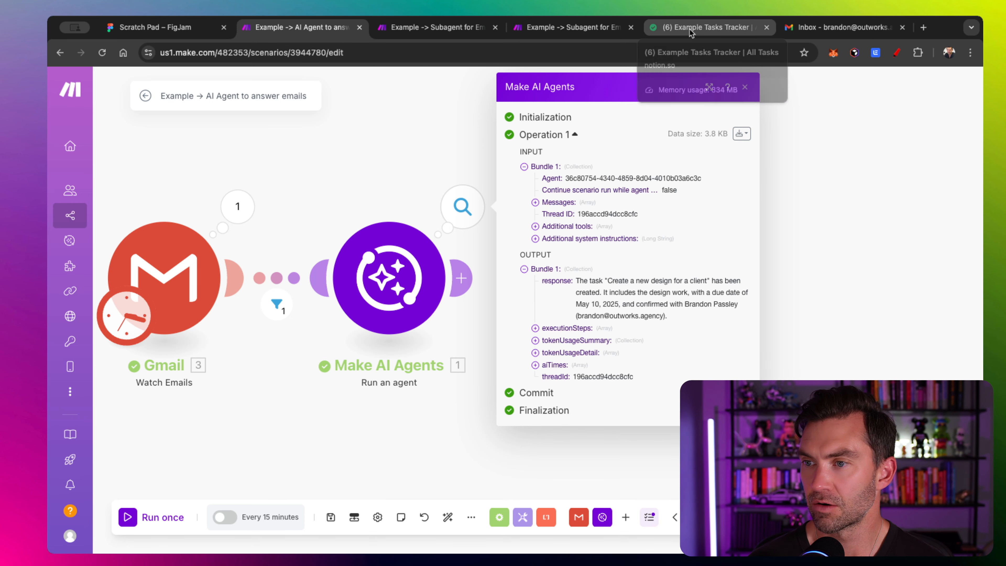
click(554, 26)
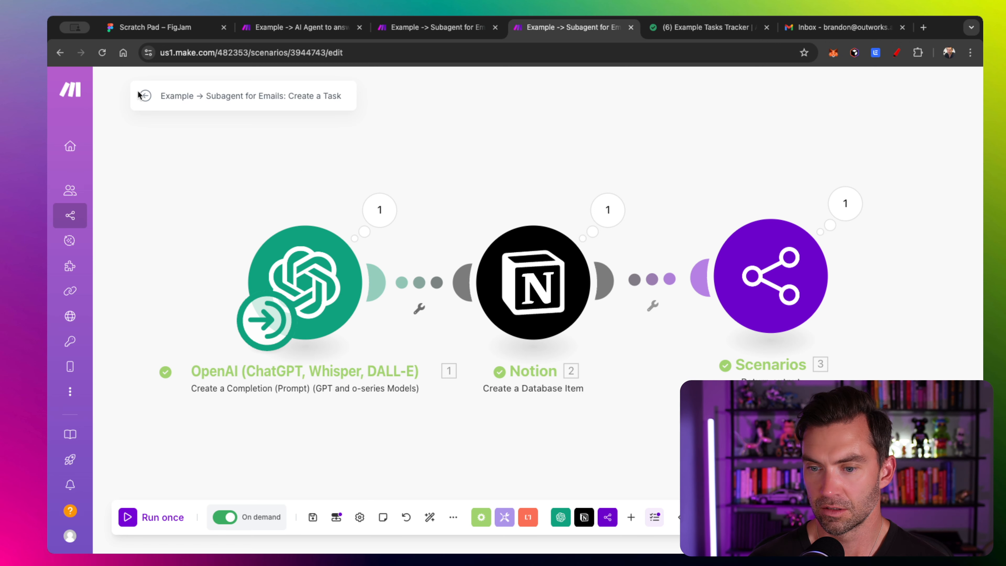
- Open the subagent's latest run log and review the email data sent in the OpenAI prompt
click(145, 96)
scroll(888, 364, down, 1)
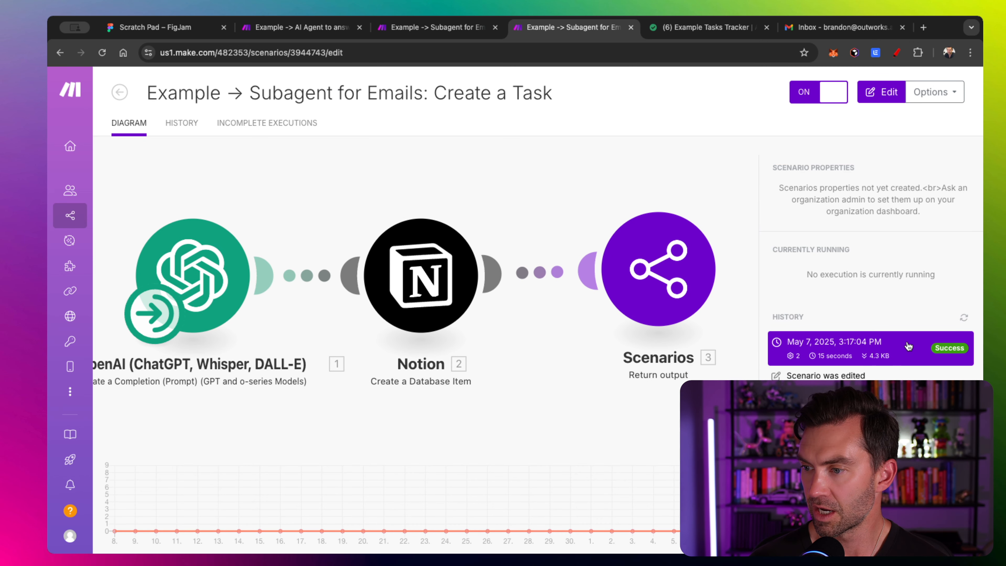
click(867, 339)
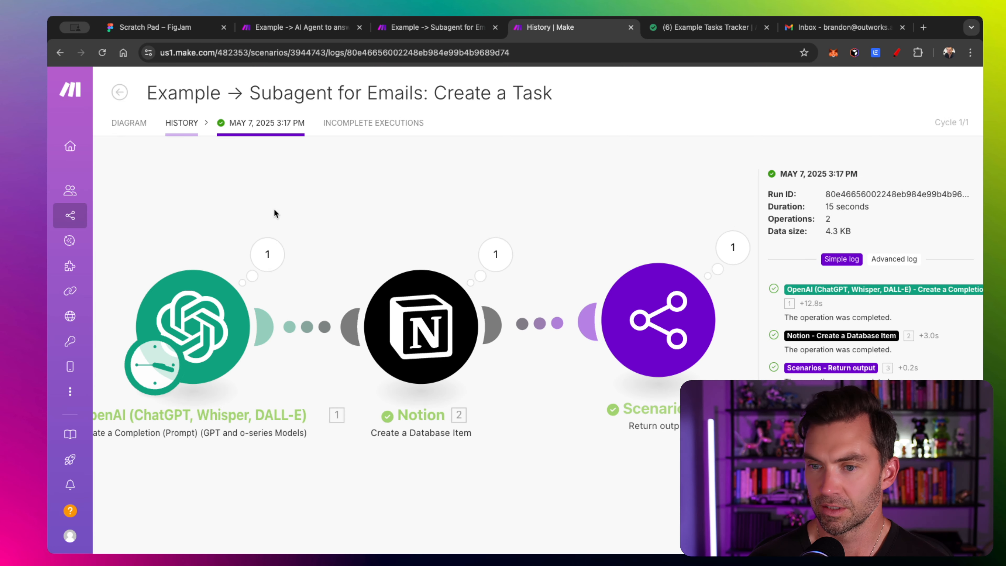
click(273, 256)
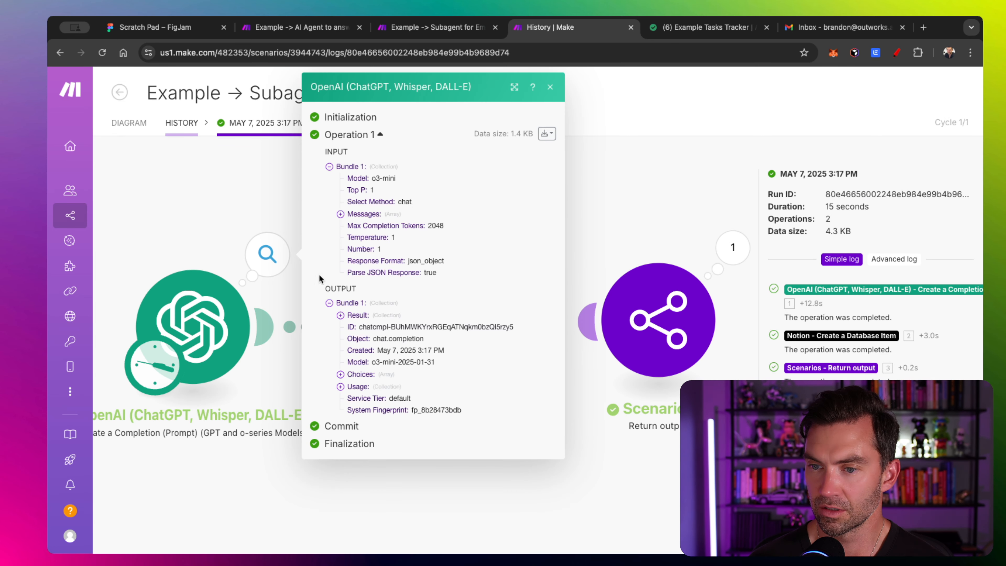
click(340, 214)
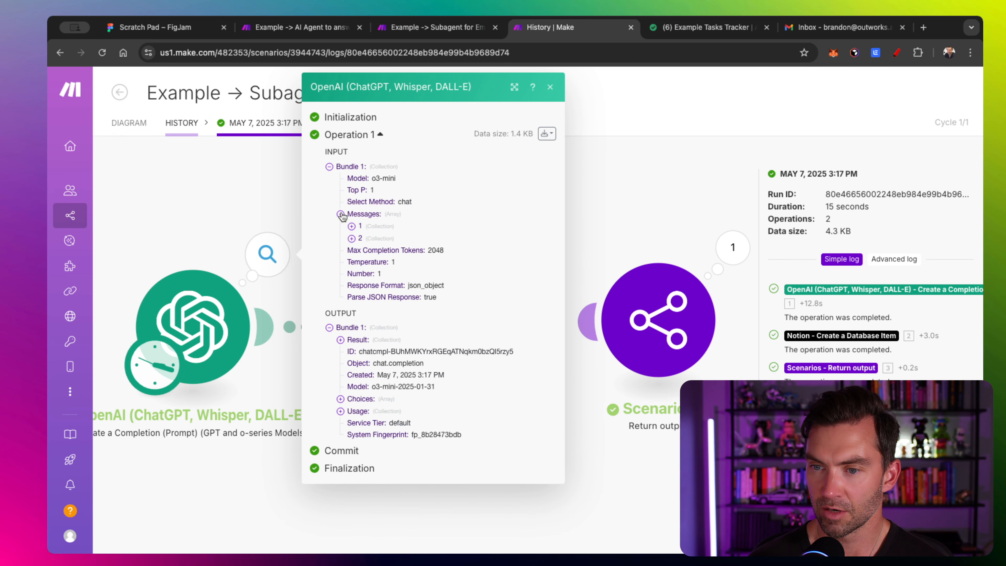
click(351, 239)
click(363, 262)
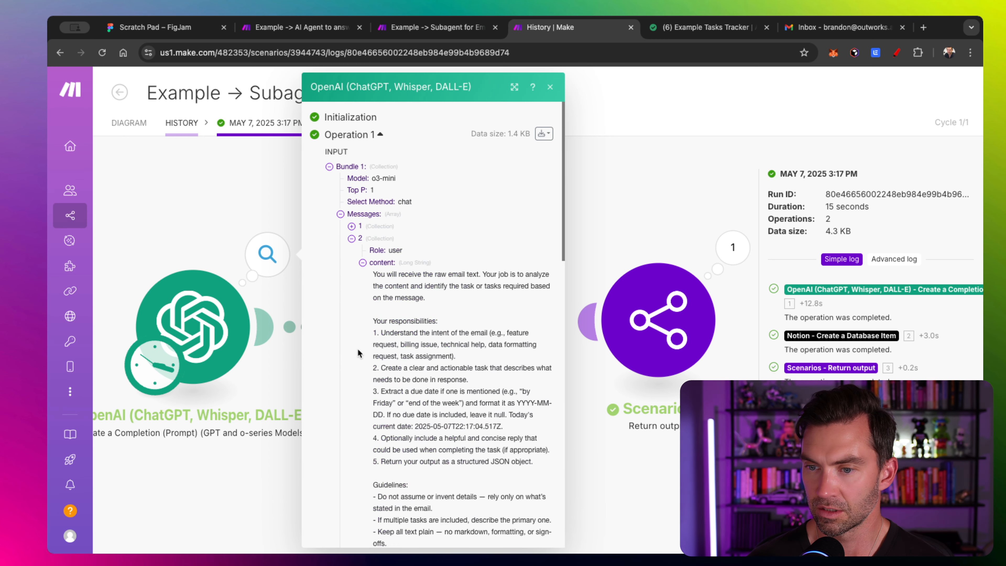
scroll(358, 349, down, 10)
scroll(357, 327, down, 2)
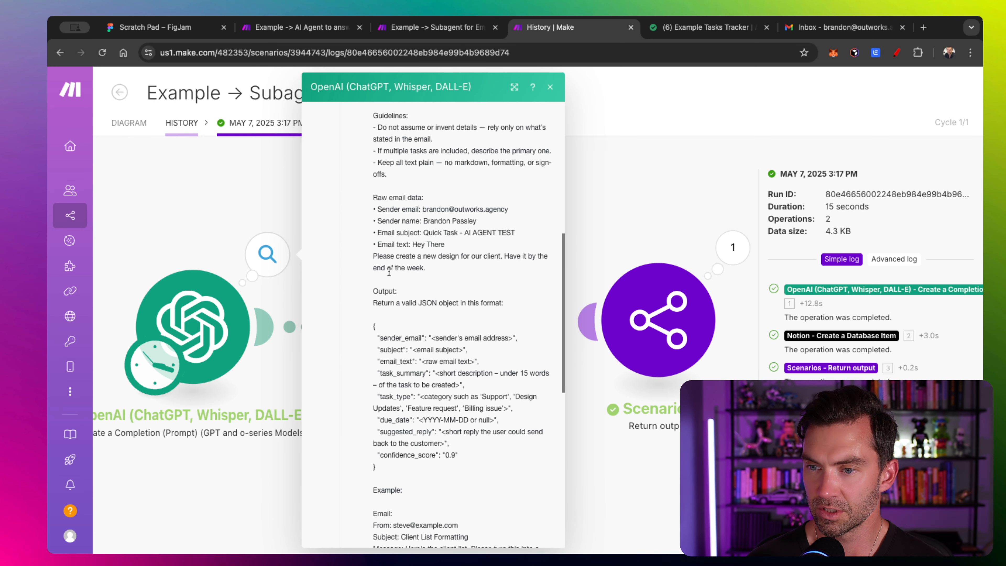
drag(372, 196, 450, 265)
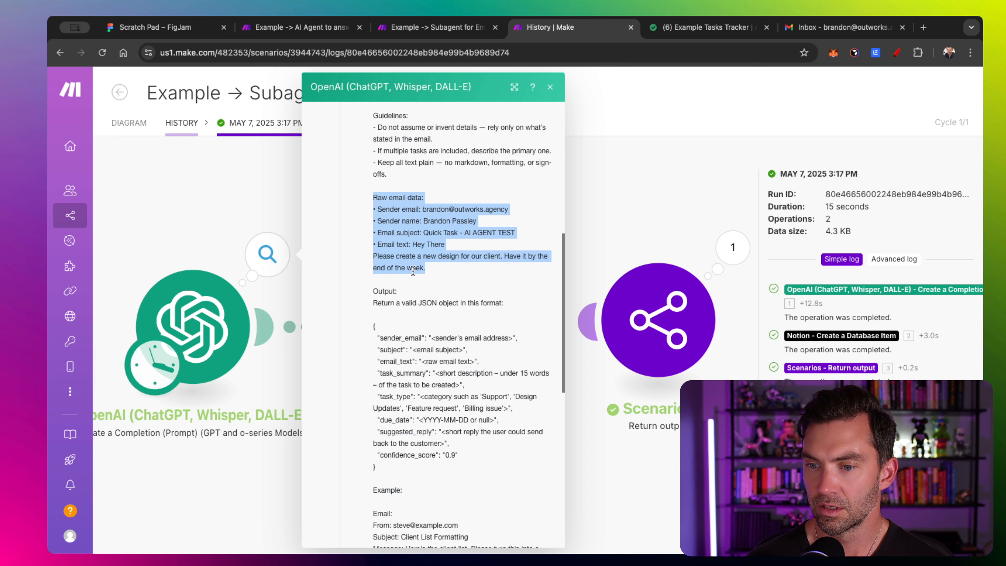
click(206, 216)
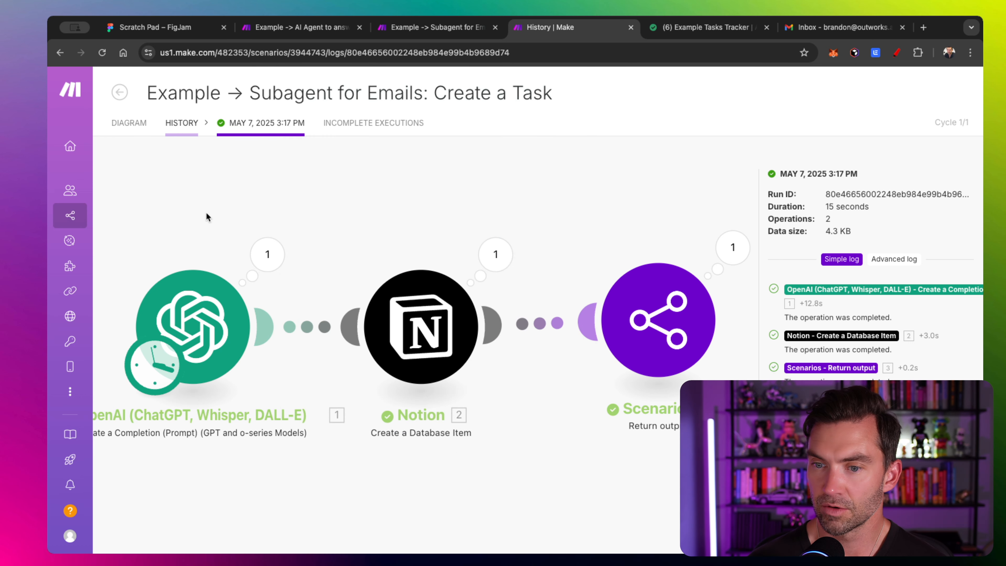
- Review the OpenAI module's extracted task result and the Notion module's run output
click(267, 264)
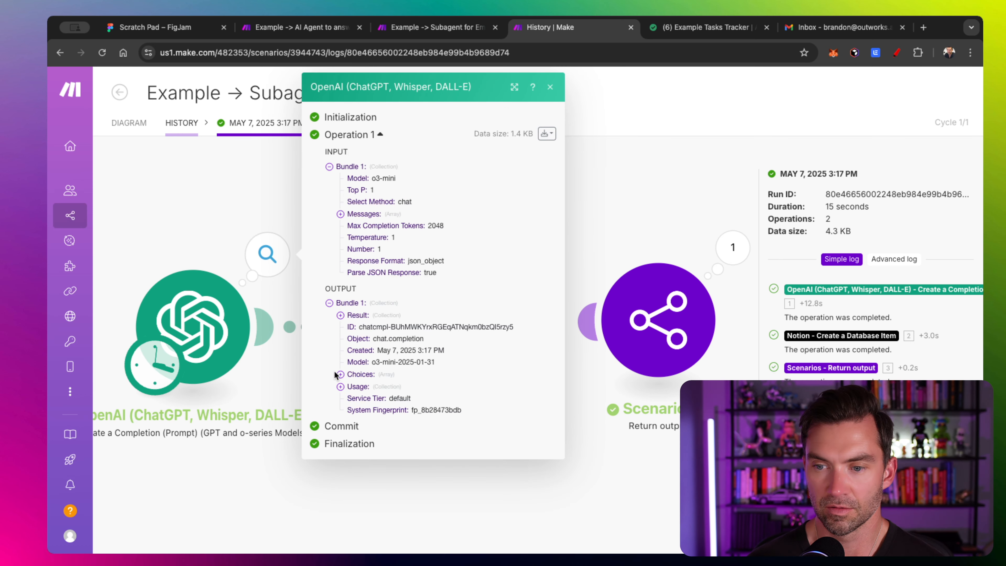
click(340, 315)
scroll(343, 325, down, 1)
scroll(343, 326, down, 3)
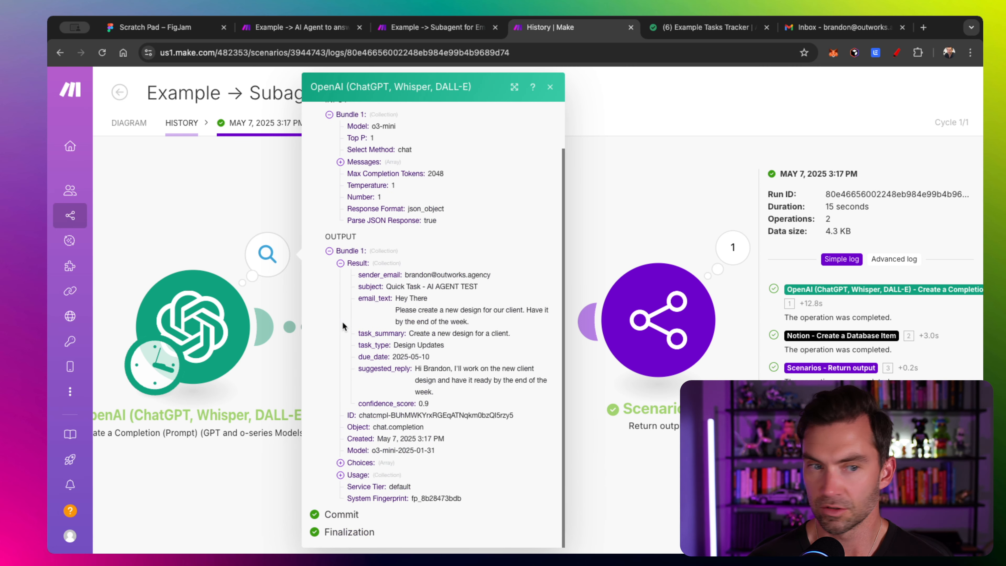
scroll(421, 323, up, 5)
scroll(421, 323, down, 3)
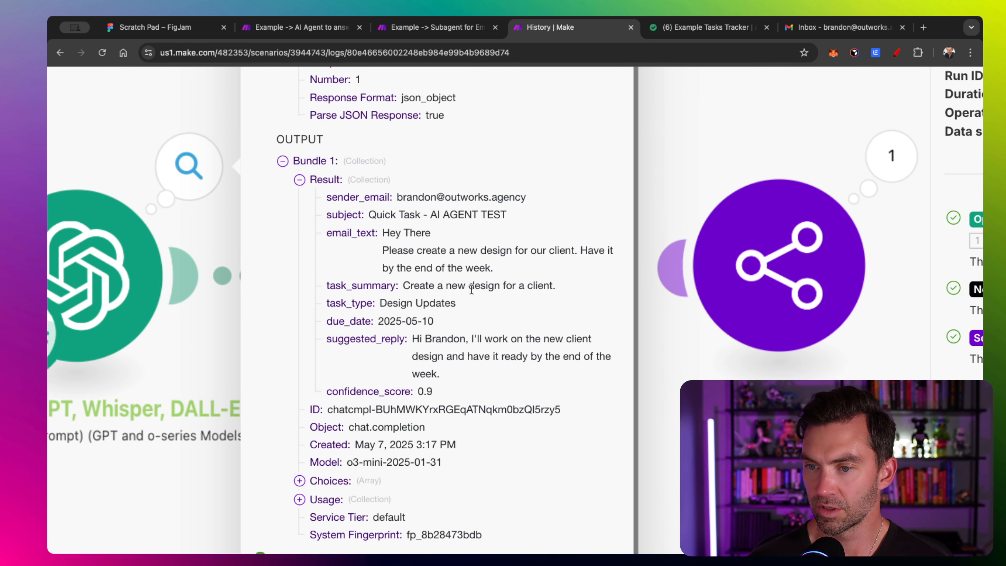
scroll(512, 285, down, 5)
click(292, 198)
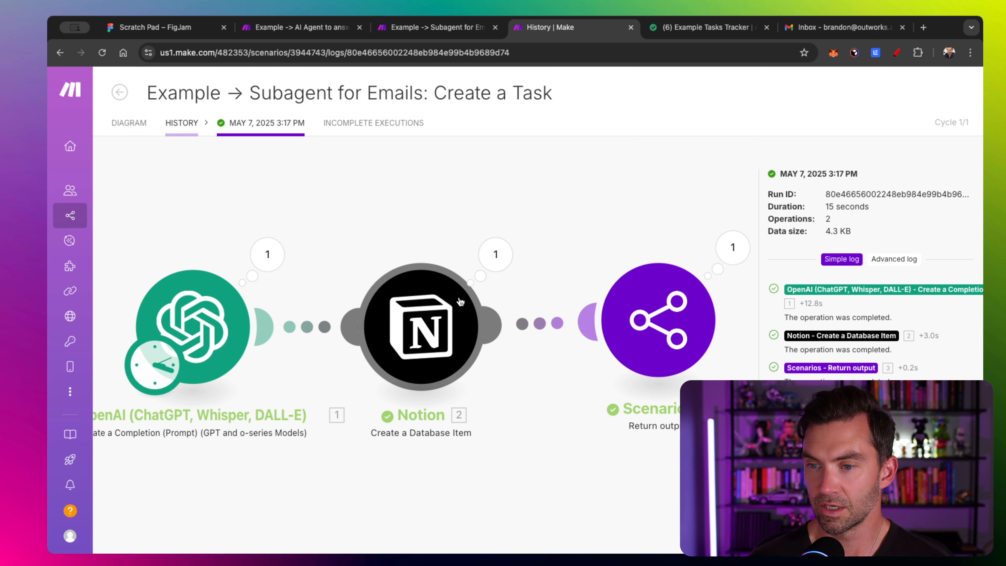
click(496, 254)
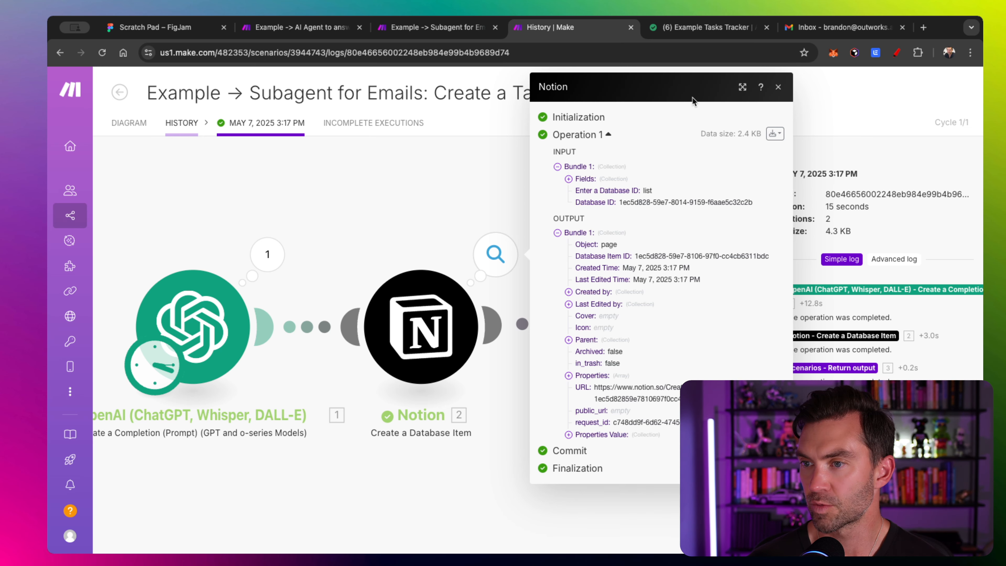
click(697, 28)
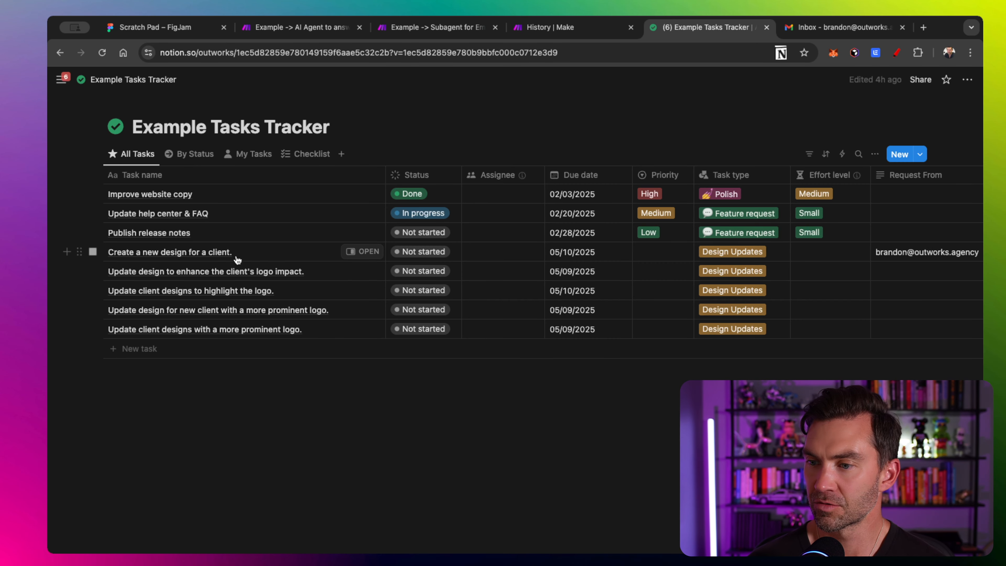
- Scroll the Tasks Tracker to check the new design task's Request From column
scroll(245, 258, right, 5)
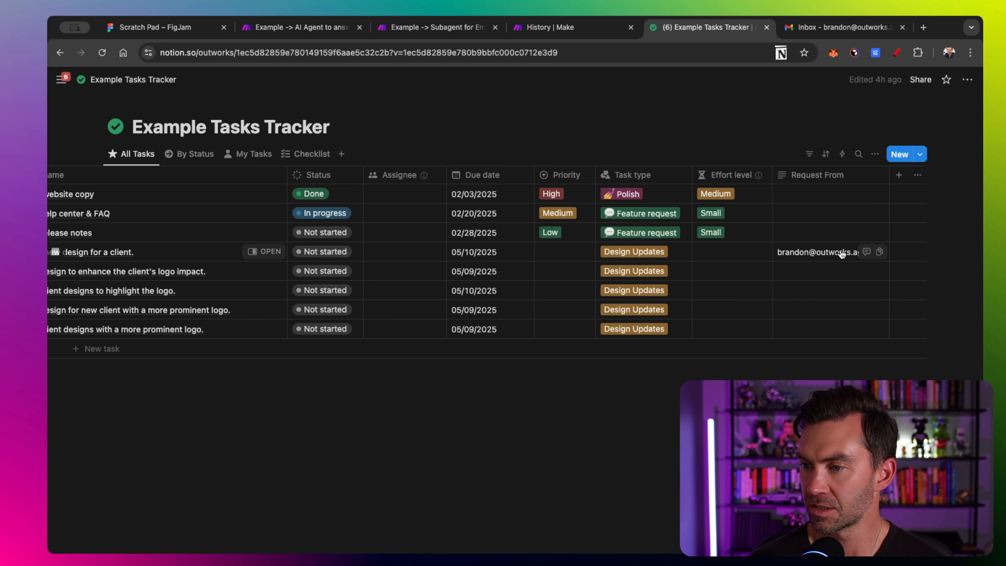
scroll(801, 256, left, 5)
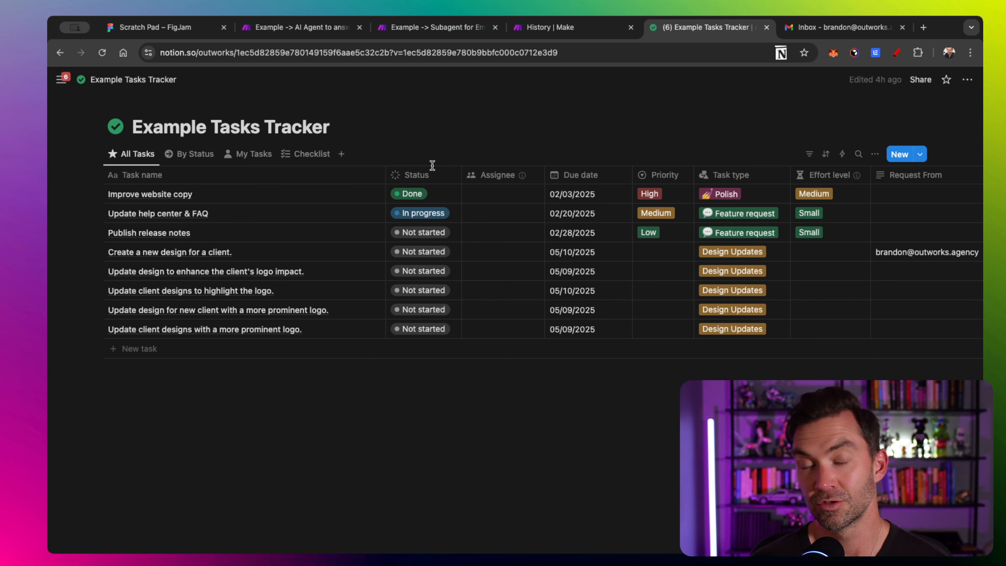
click(301, 27)
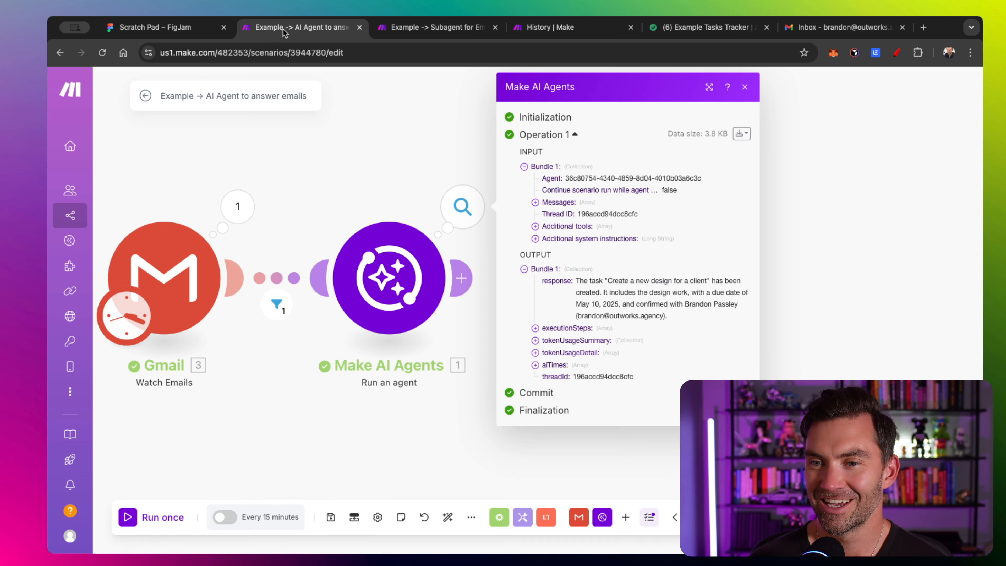
- Add a Slack 'Create a Message' module after the AI agent and open its settings
click(310, 182)
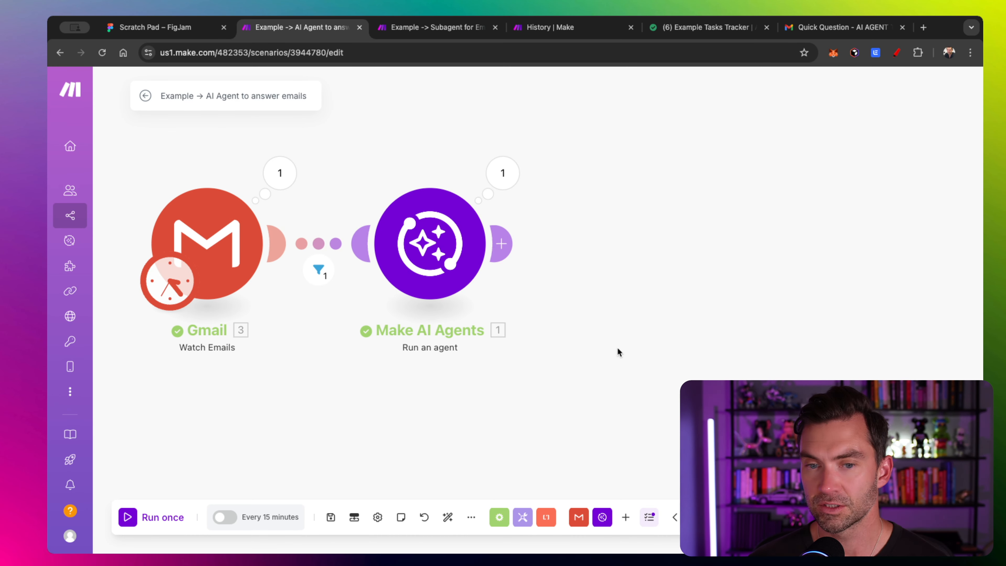
click(625, 517)
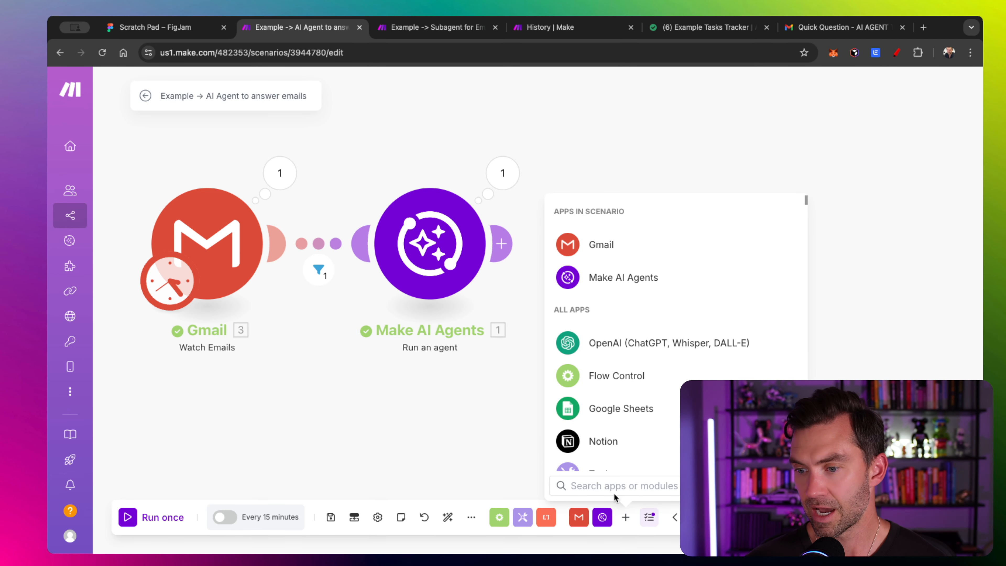
text(slack)
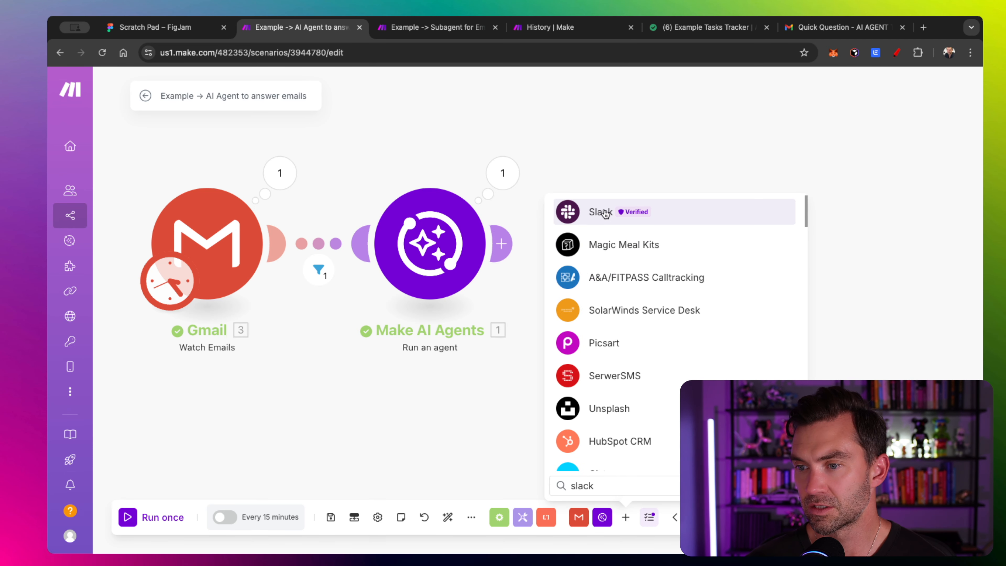
click(603, 211)
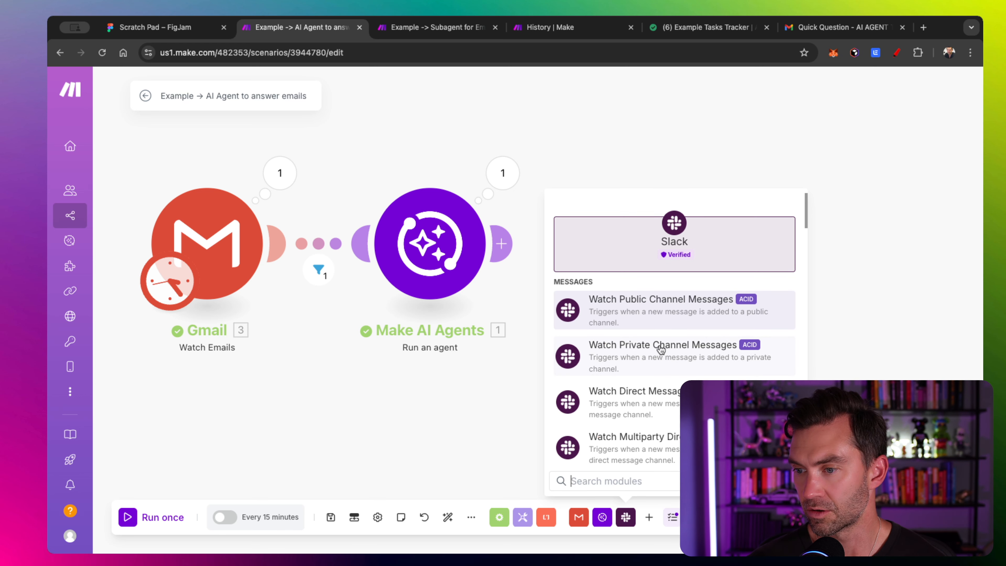
scroll(660, 350, down, 4)
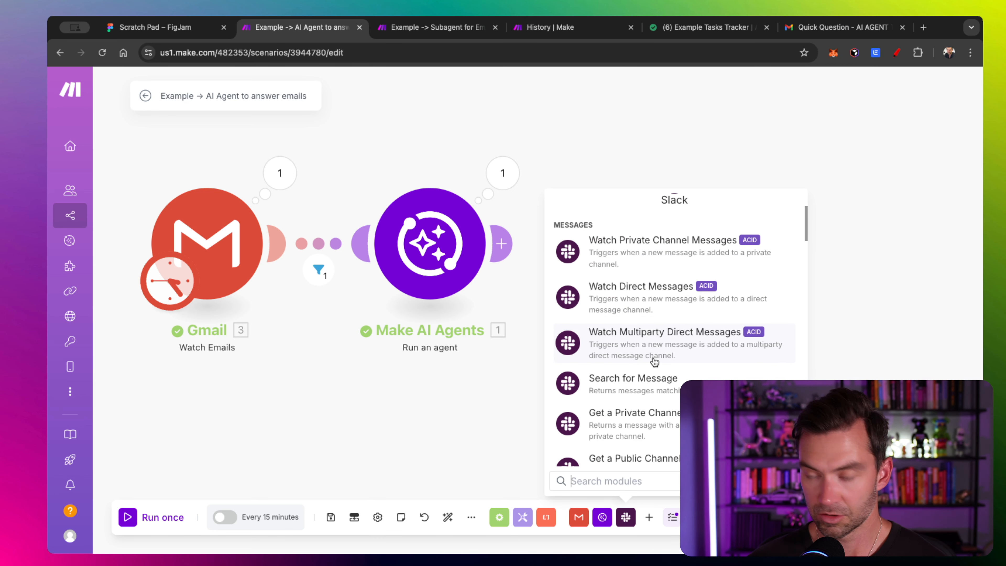
text(create)
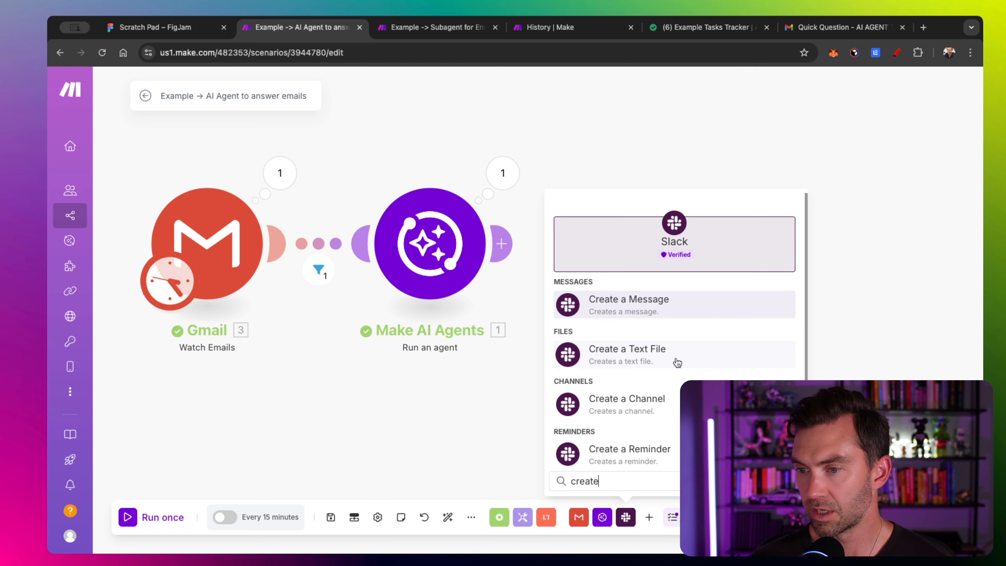
click(674, 303)
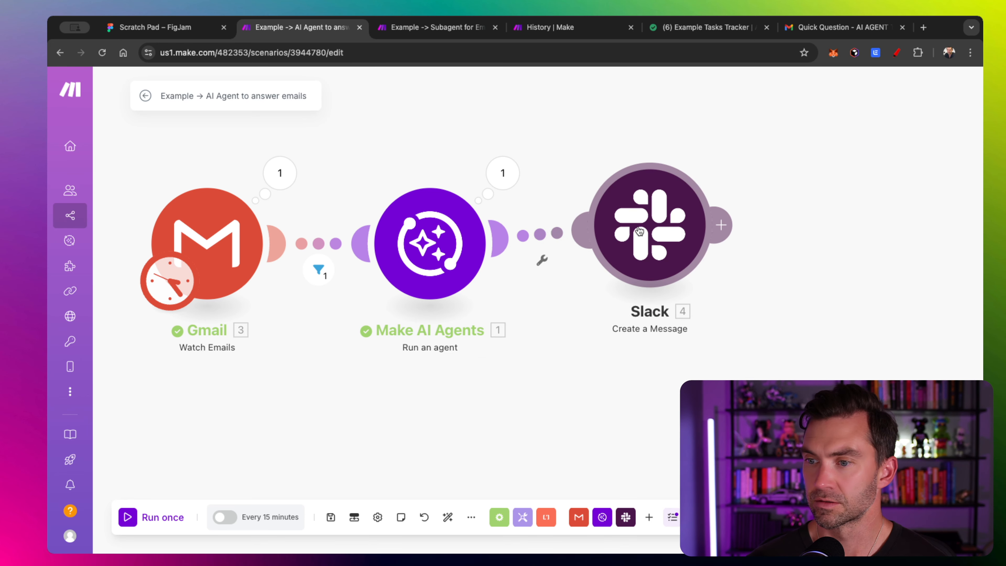
click(628, 246)
- Set the Slack channel type to Direct message and choose the recipient user
click(549, 261)
click(538, 303)
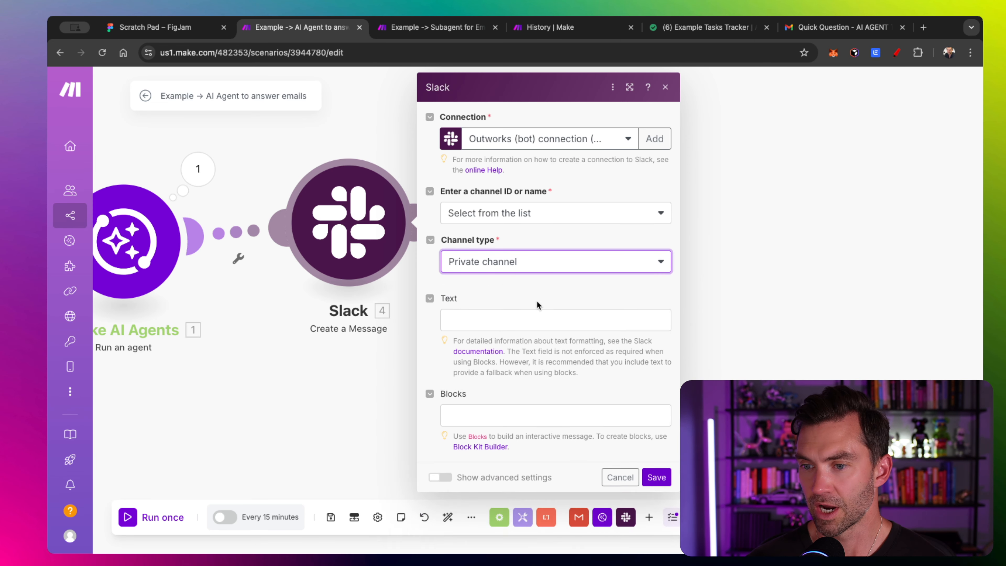
click(566, 265)
click(547, 322)
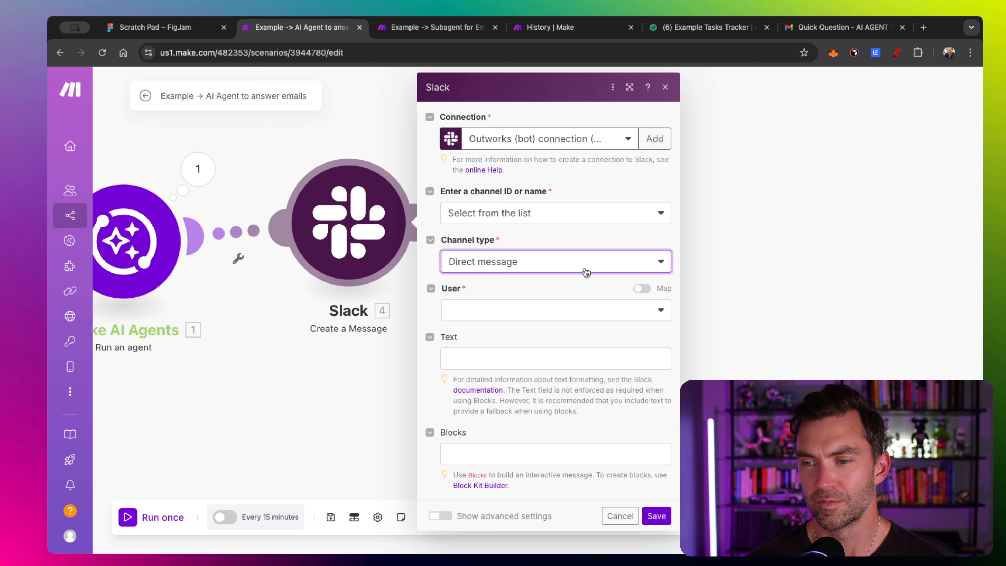
click(545, 310)
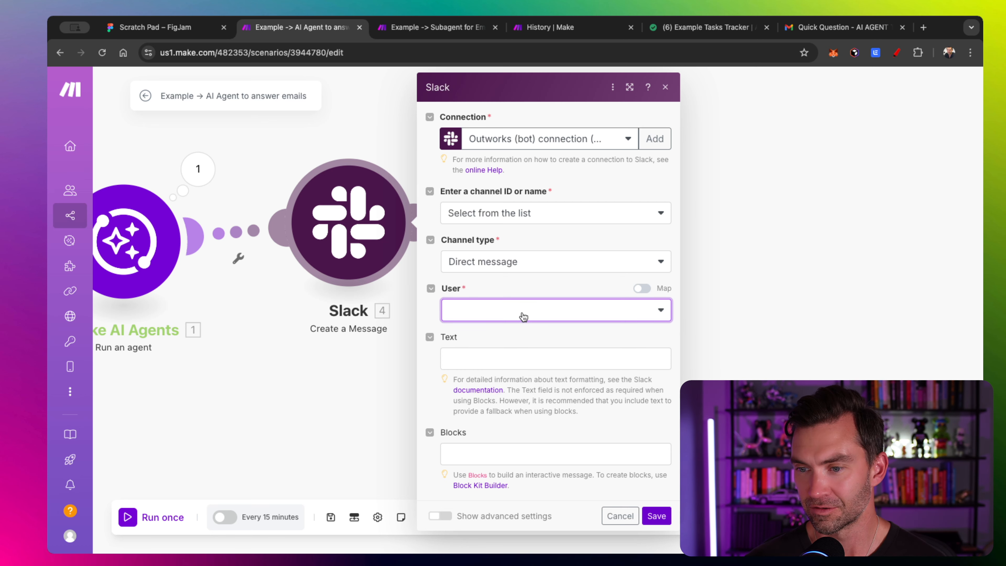
click(492, 333)
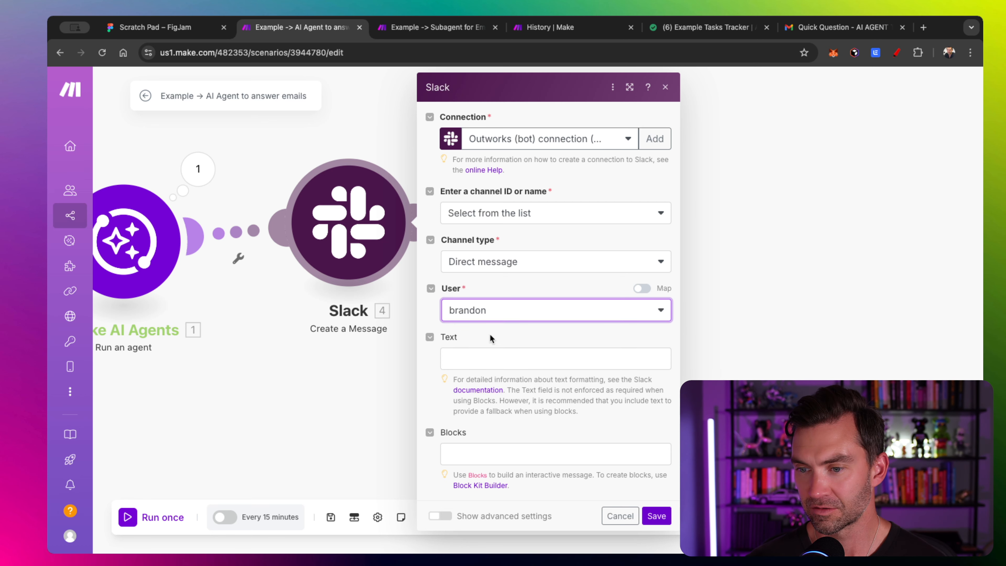
- Map the agent's 1. response into the message Text, save, and auto-align the scenario
click(518, 358)
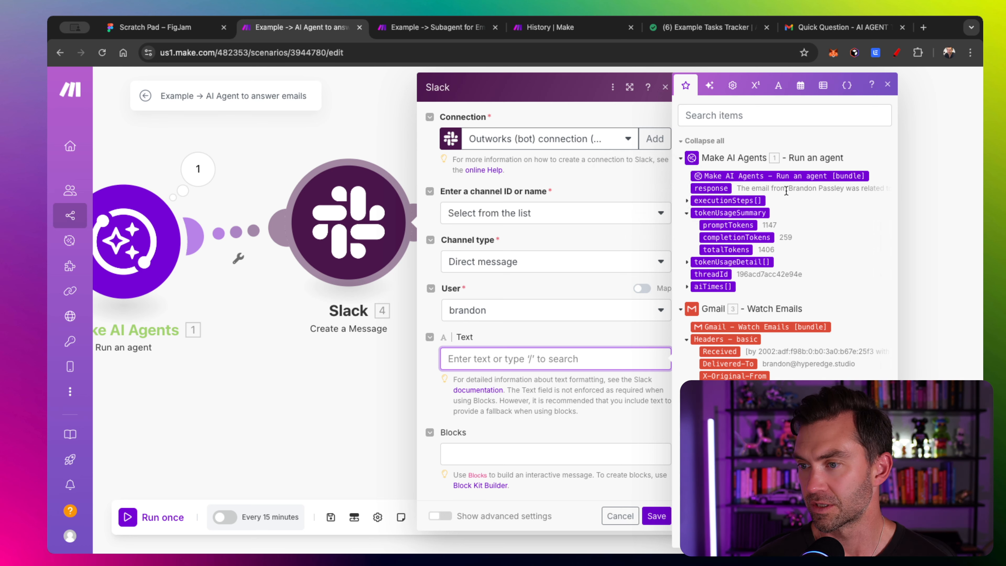
click(717, 188)
click(478, 401)
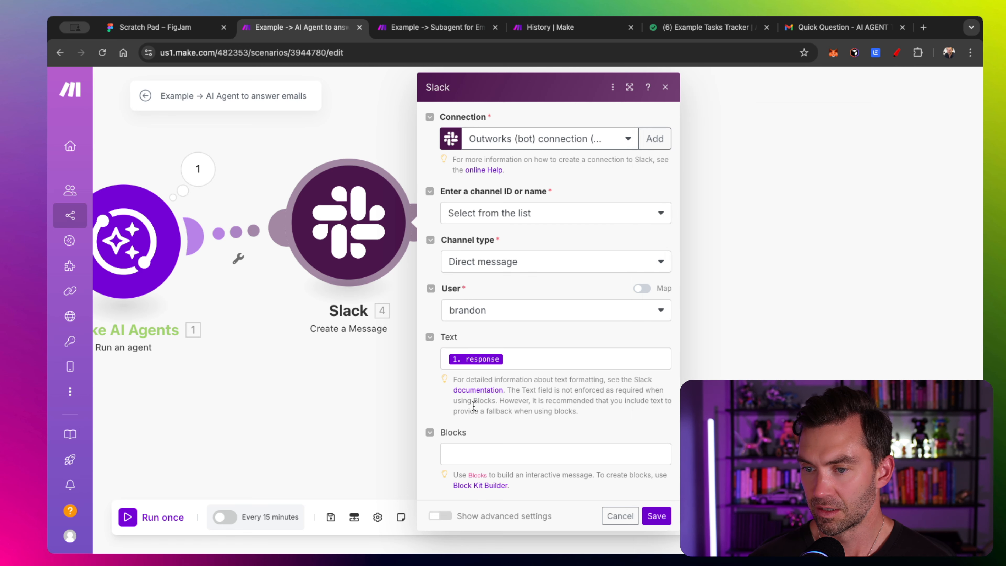
click(656, 517)
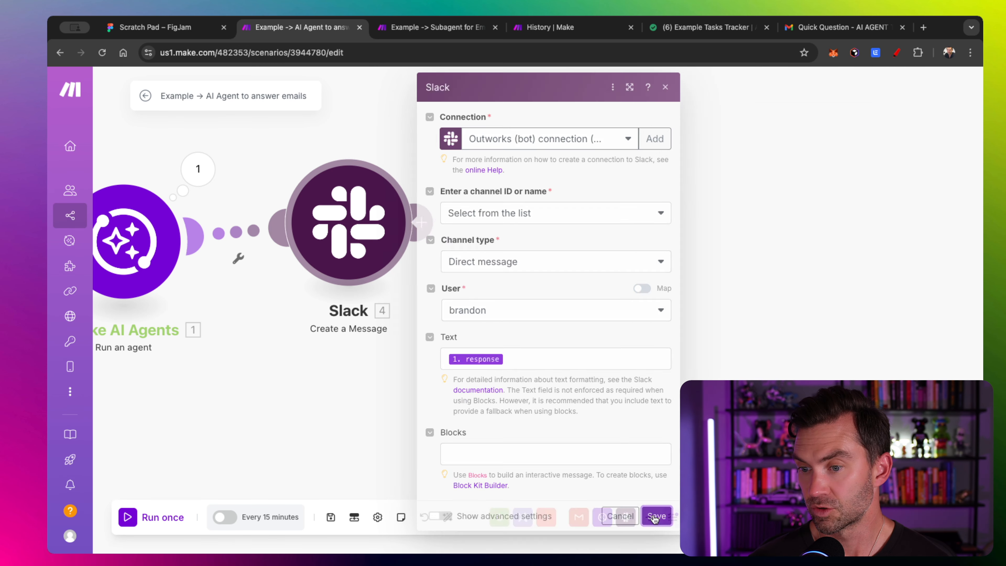
drag(472, 427, 636, 427)
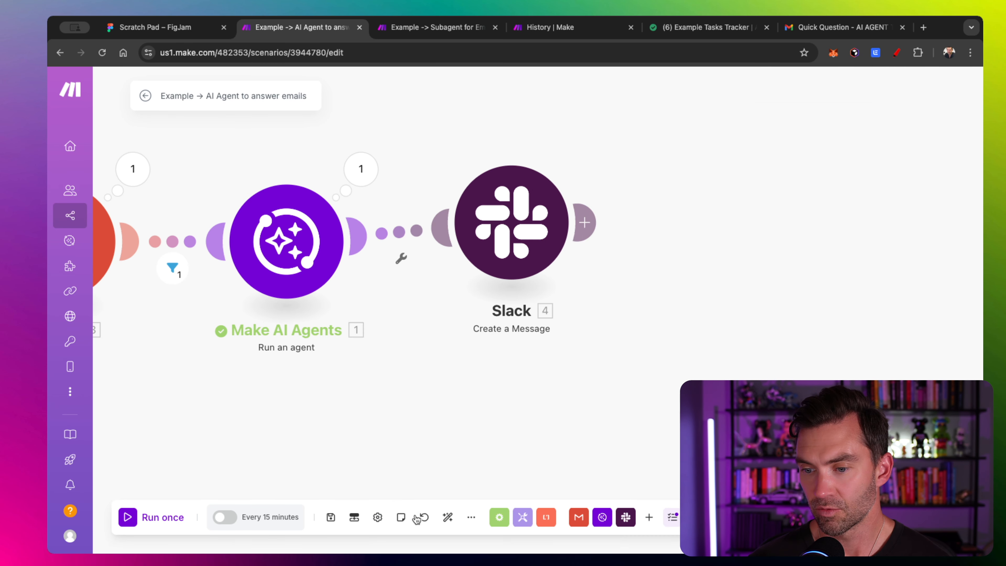
click(445, 524)
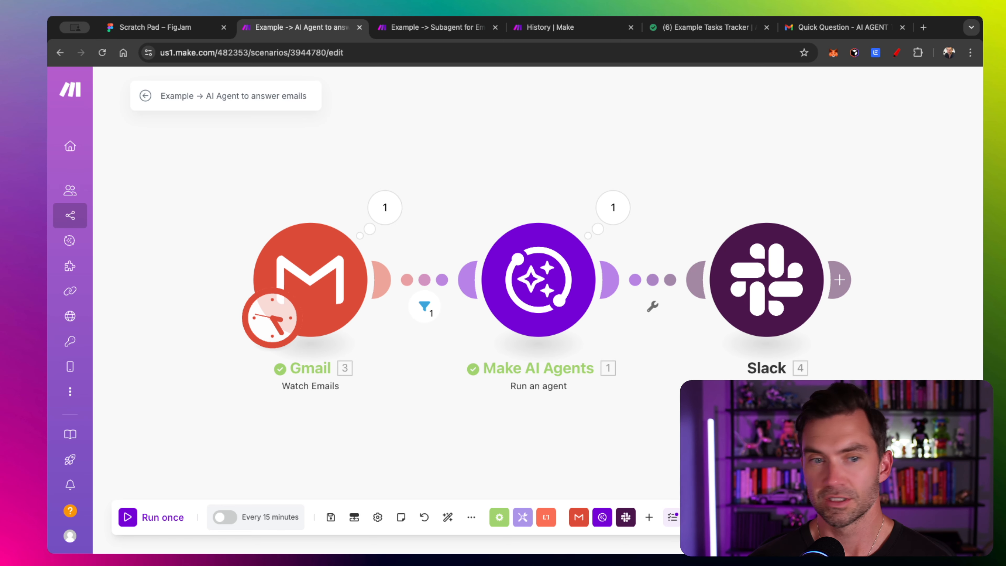